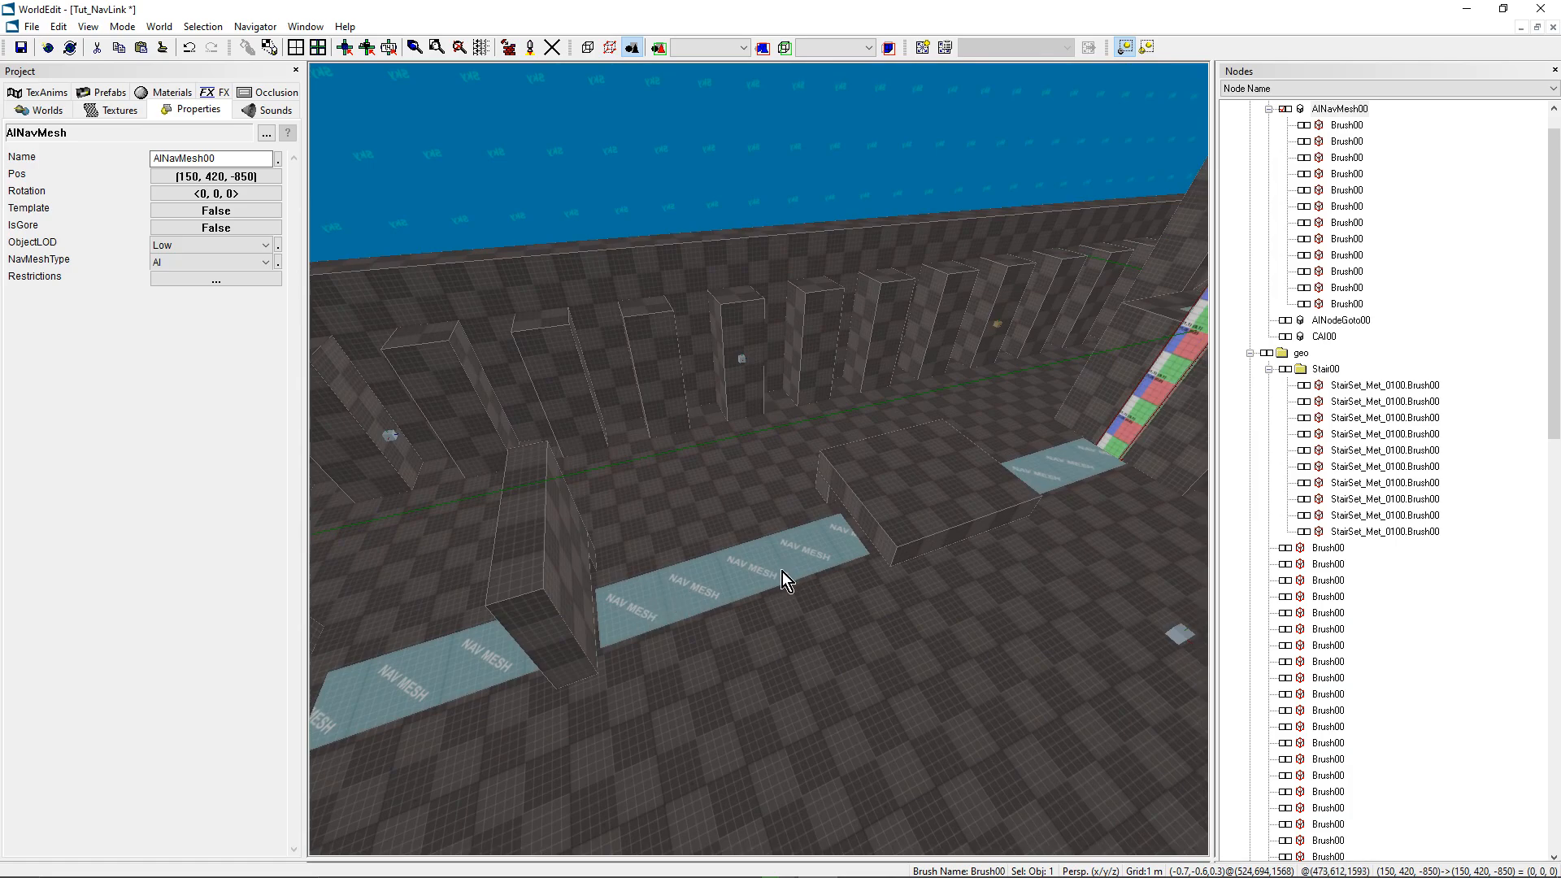
Step: Examine the separated nav mesh sections and the obstacles between them along the level's path, up to the soldier's platform
{"action": "mouse_move", "coordinate": [759, 461]}
{"action": "left_mouse_down"}
{"action": "mouse_move", "coordinate": [1057, 447]}
{"action": "mouse_move", "coordinate": [553, 467]}
{"action": "mouse_move", "coordinate": [504, 447]}
{"action": "mouse_move", "coordinate": [794, 520]}
{"action": "mouse_move", "coordinate": [785, 558]}
{"action": "left_mouse_up"}
{"action": "left_click", "coordinate": [606, 459]}
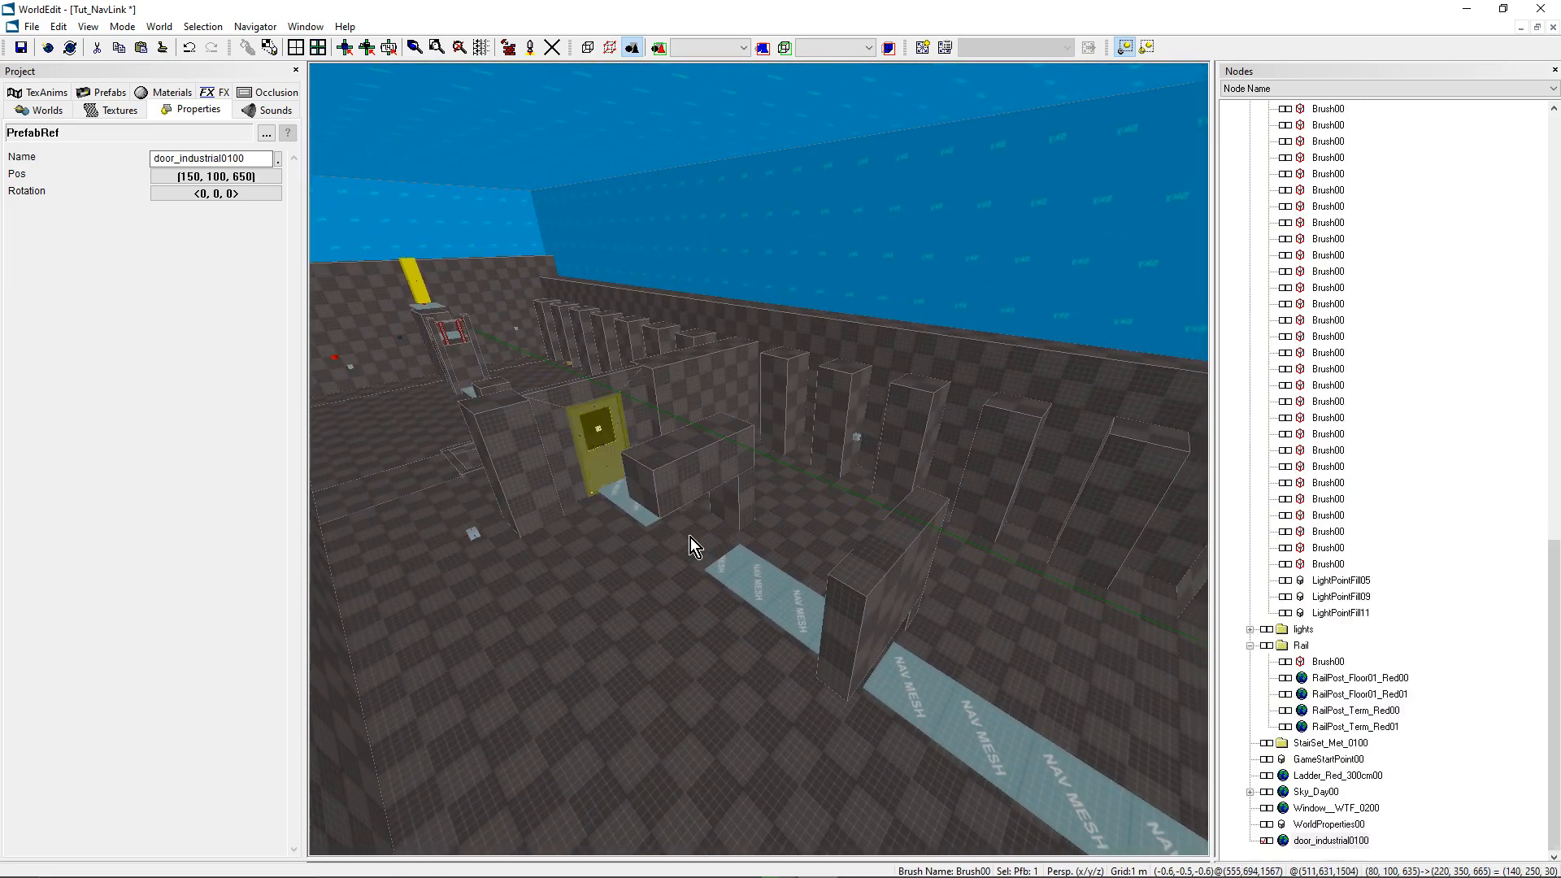
{"action": "left_click", "coordinate": [759, 576]}
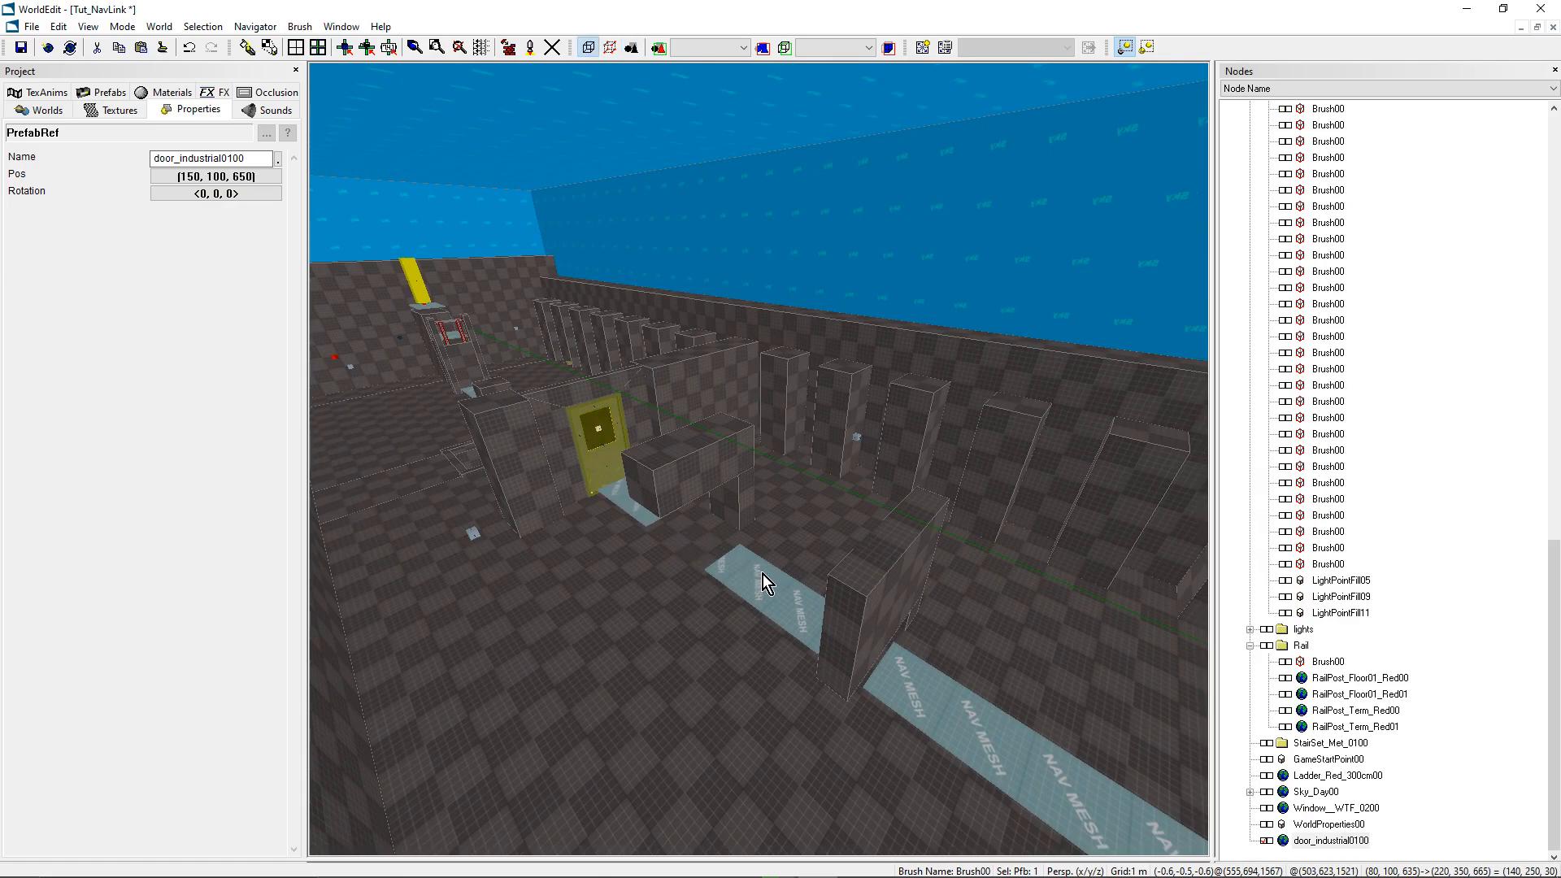
{"action": "right_click_drag", "start_coordinate": [697, 543], "coordinate": [684, 475]}
{"action": "right_click_drag", "start_coordinate": [675, 546], "coordinate": [760, 461]}
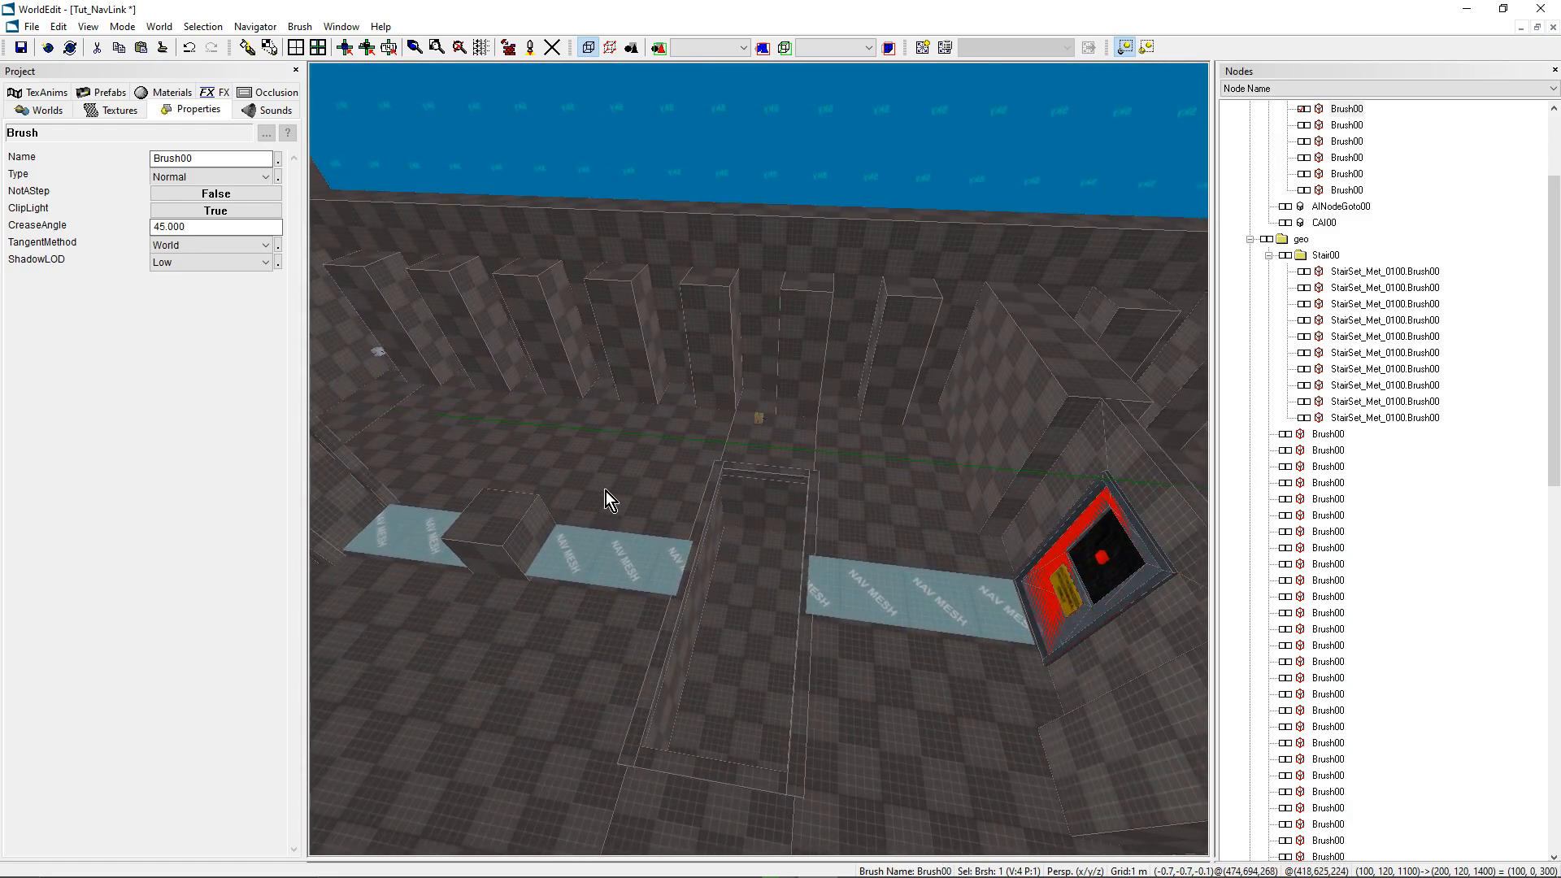
{"action": "right_click_drag", "start_coordinate": [529, 489], "coordinate": [665, 479]}
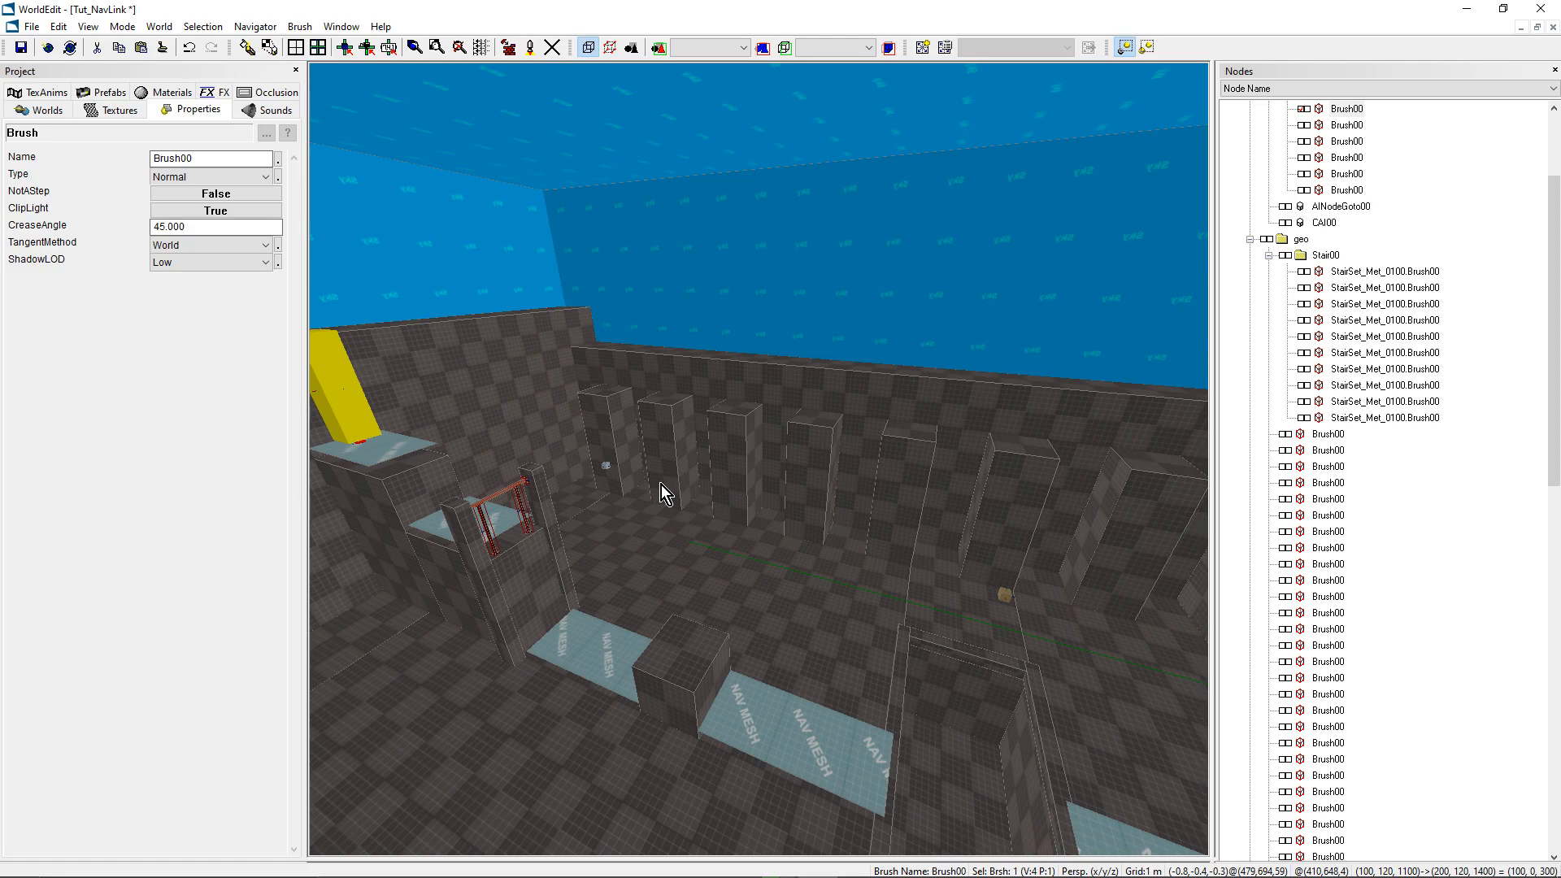
{"action": "middle_click_drag", "start_coordinate": [661, 484], "coordinate": [601, 478]}
Step: Check the InitialNode in the CAI00 soldier's ConfigureAI settings and jump to that referenced node
{"action": "key", "text": "ctrl+h"}
{"action": "left_click", "coordinate": [573, 447]}
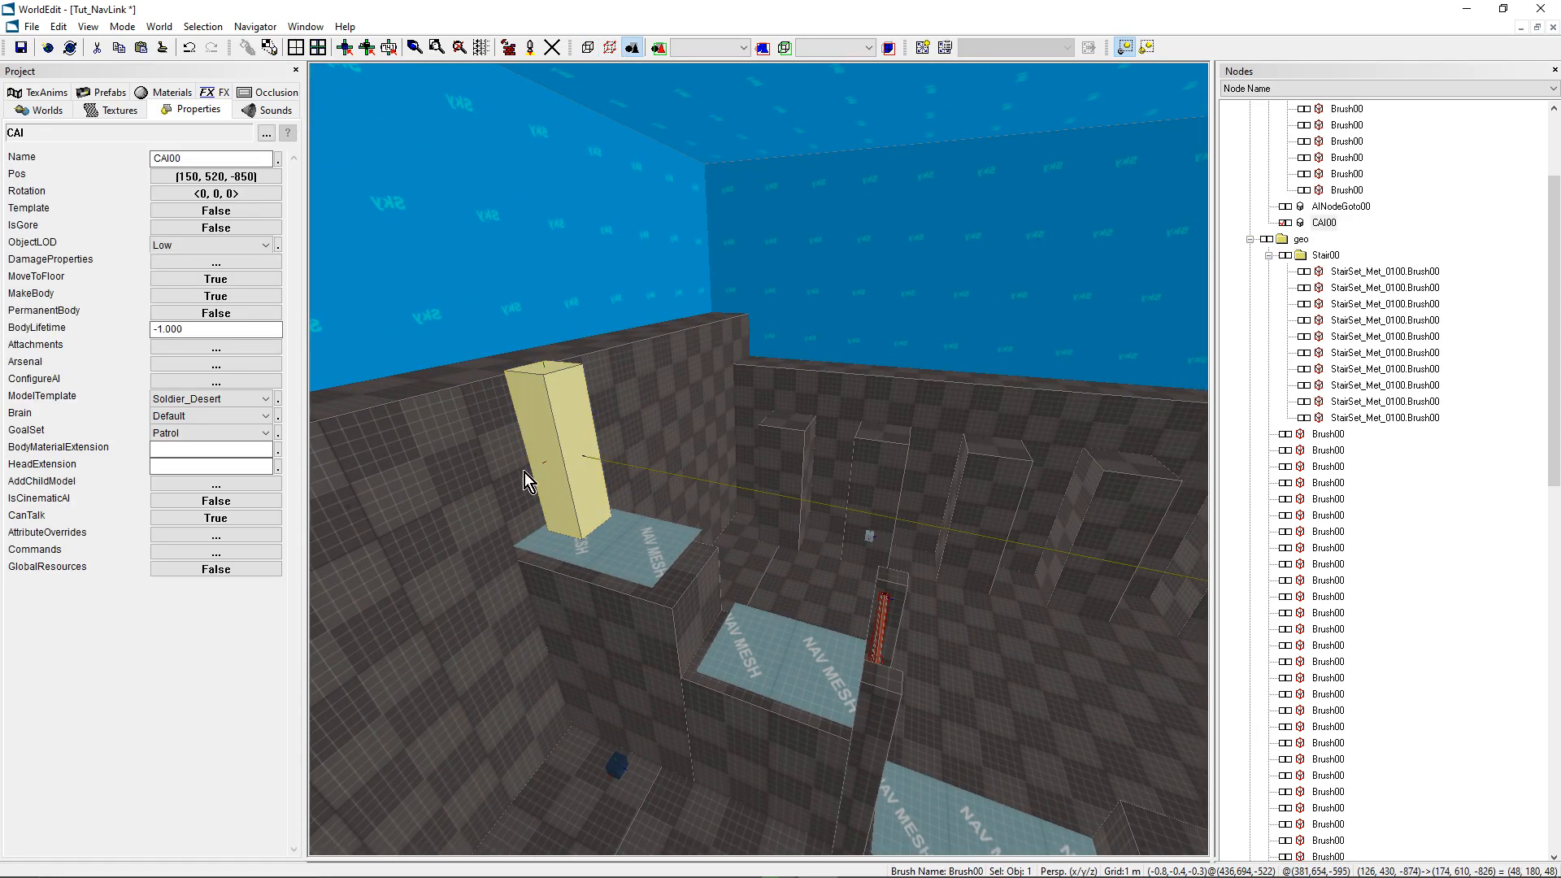
{"action": "left_click", "coordinate": [215, 382]}
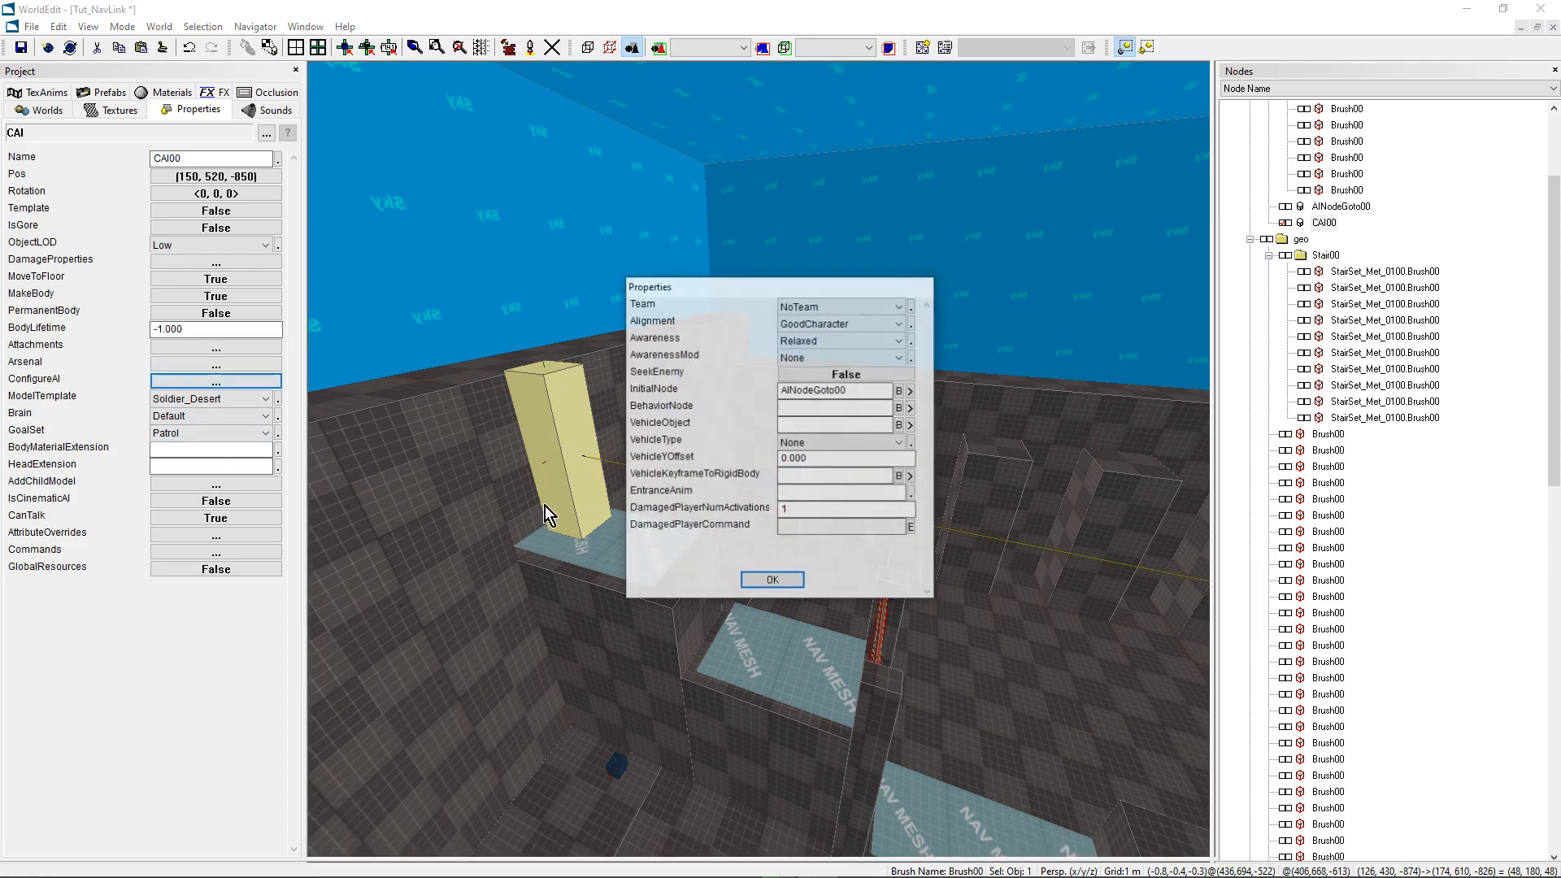
{"action": "left_click_drag", "start_coordinate": [864, 390], "coordinate": [779, 391]}
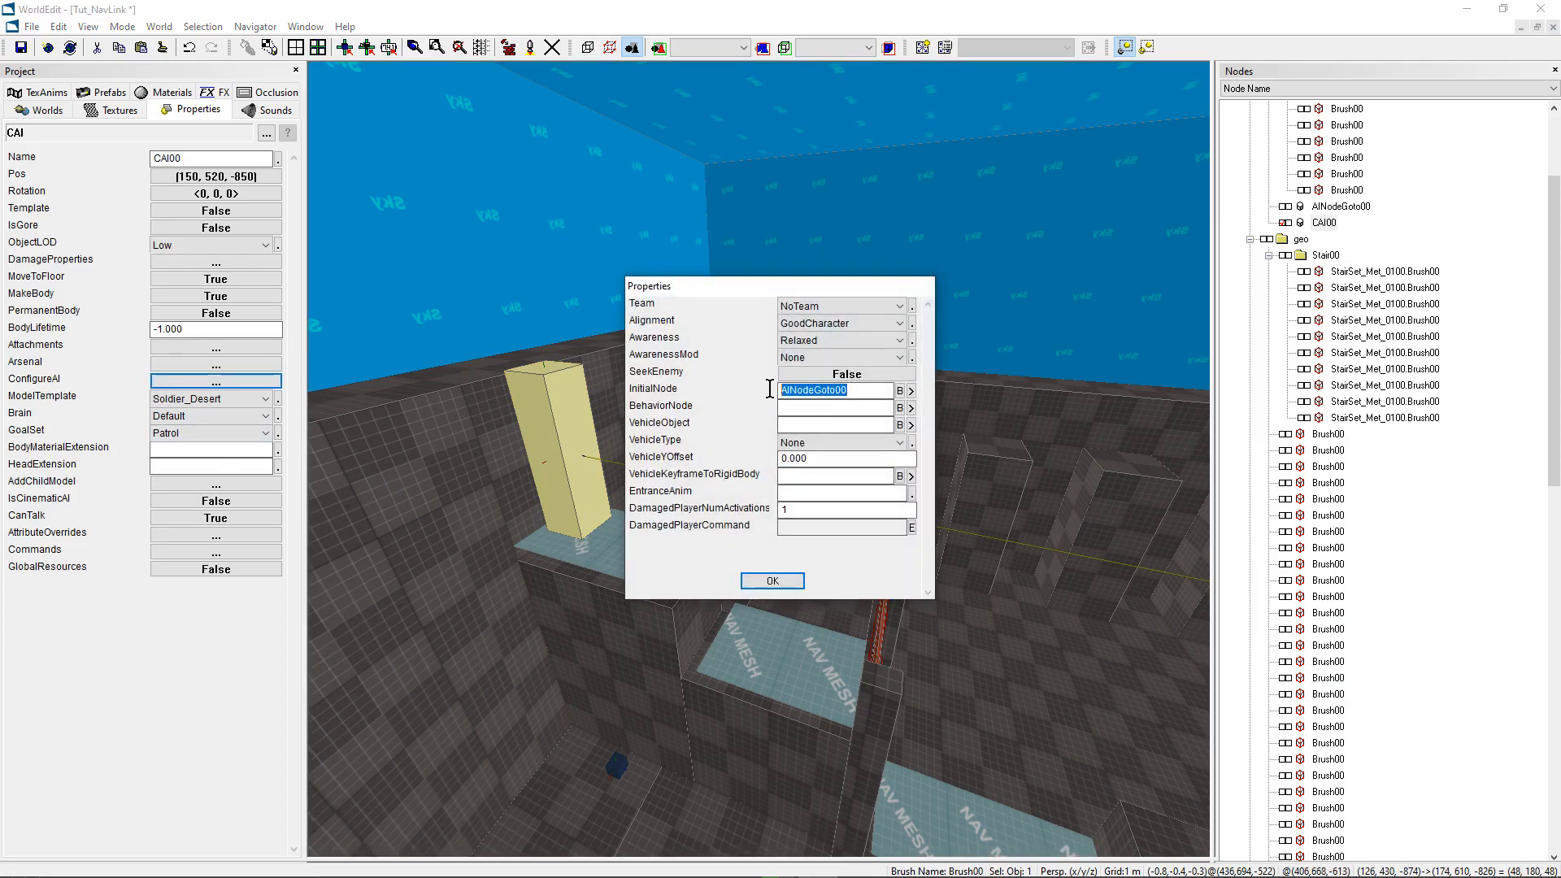
{"action": "left_click", "coordinate": [911, 392]}
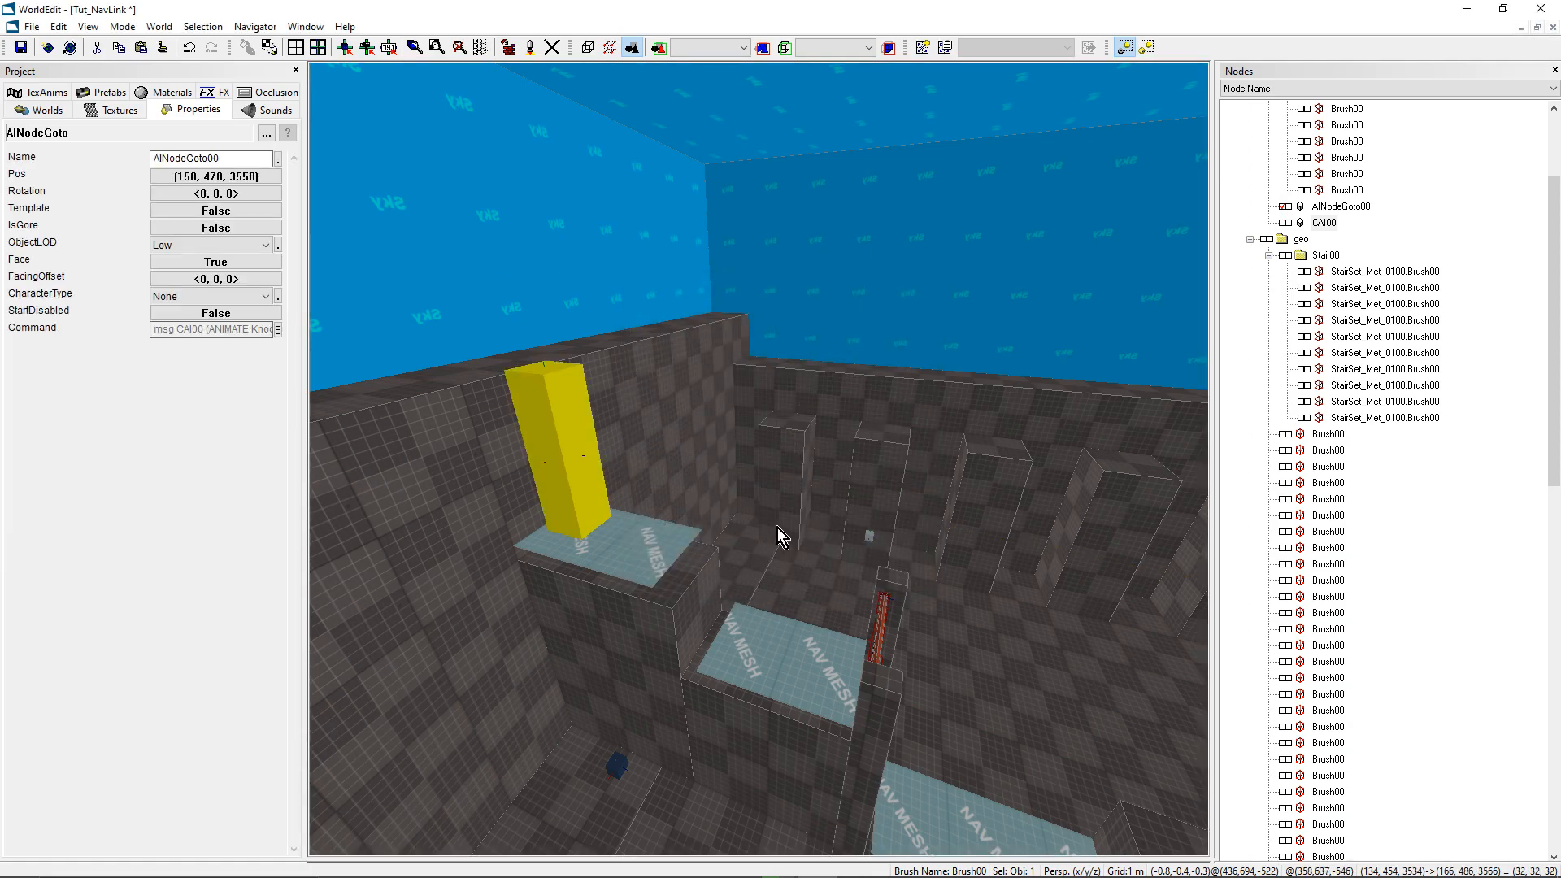
Step: Review the command script of the AINodeGoto00 node and return to the soldier's platform
{"action": "right_click_drag", "start_coordinate": [787, 500], "coordinate": [793, 514]}
{"action": "right_click_drag", "start_coordinate": [746, 456], "coordinate": [746, 456]}
{"action": "right_click_drag", "start_coordinate": [843, 495], "coordinate": [842, 494]}
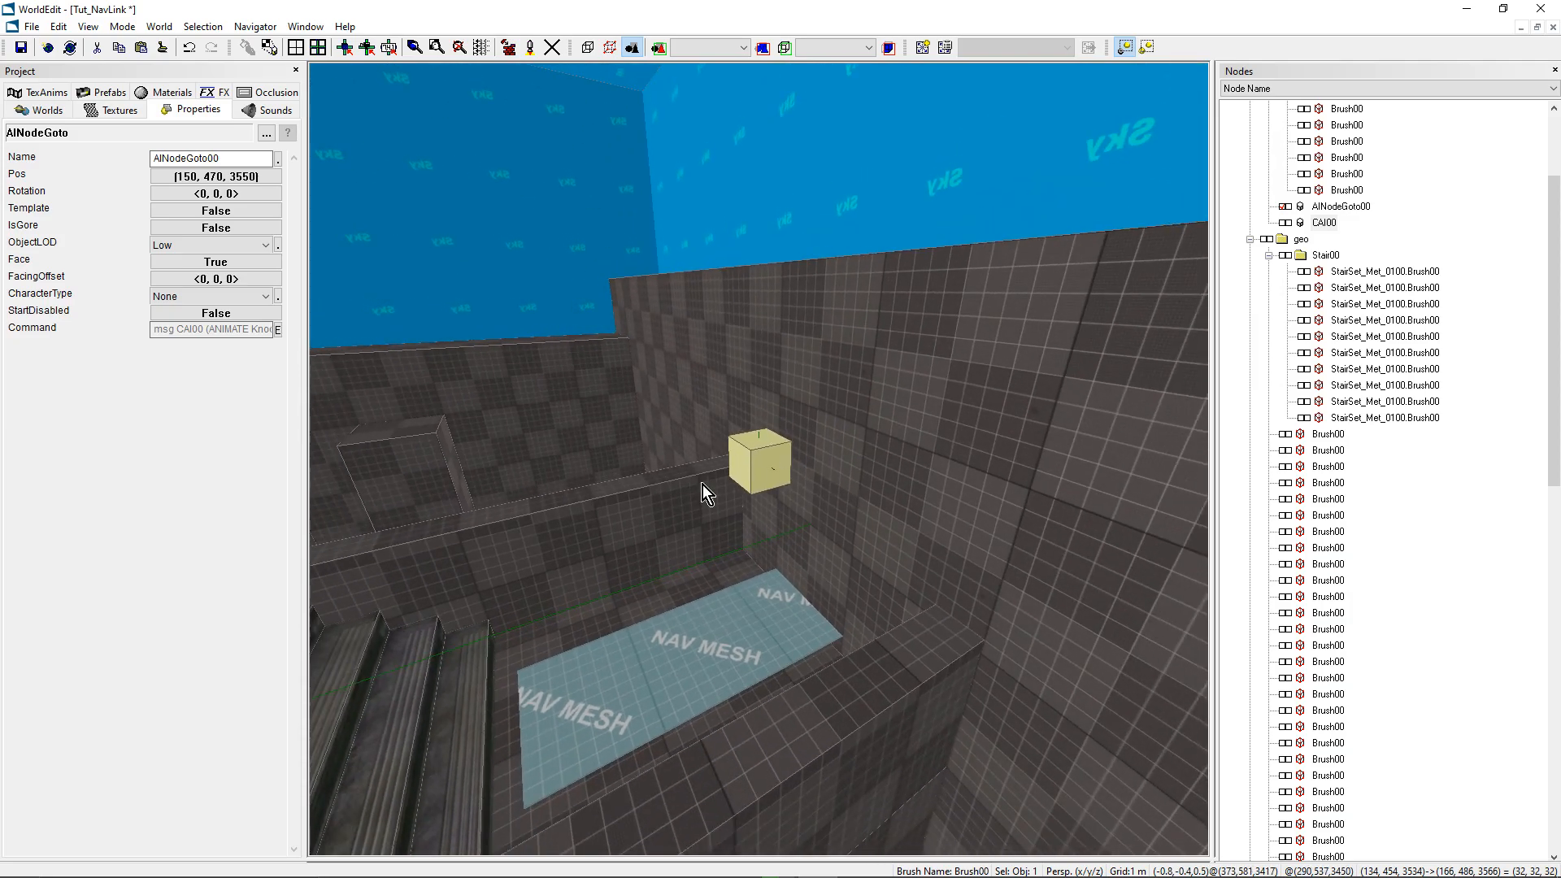
{"action": "left_click", "coordinate": [276, 330]}
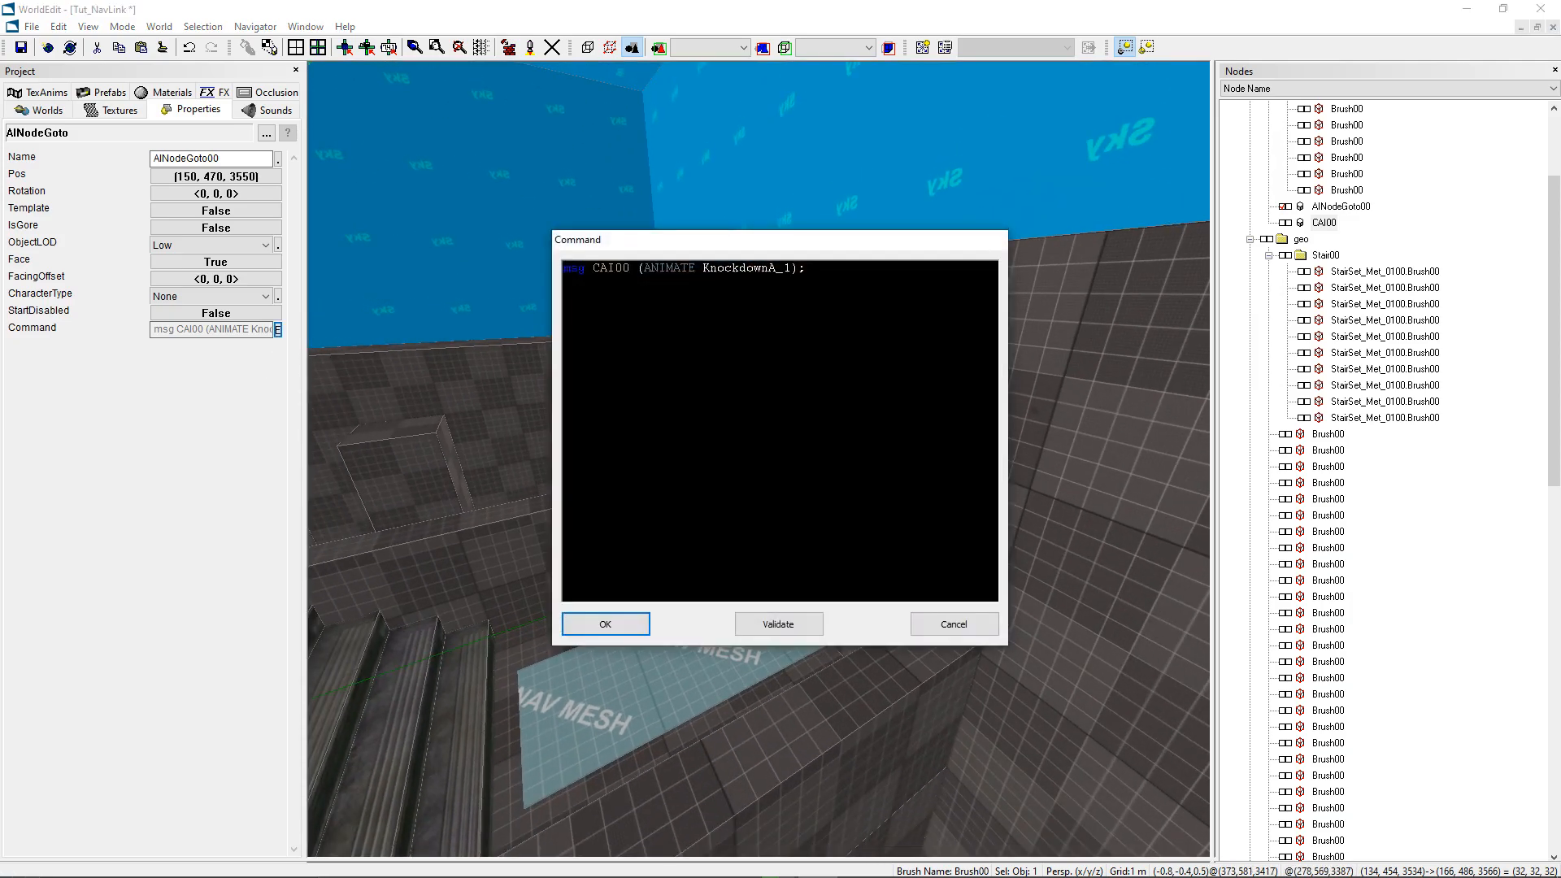
{"action": "left_click_drag", "start_coordinate": [817, 264], "coordinate": [632, 363]}
{"action": "left_click", "coordinate": [592, 621]}
{"action": "right_click_drag", "start_coordinate": [592, 621], "coordinate": [592, 621]}
{"action": "right_click_drag", "start_coordinate": [759, 461], "coordinate": [759, 461]}
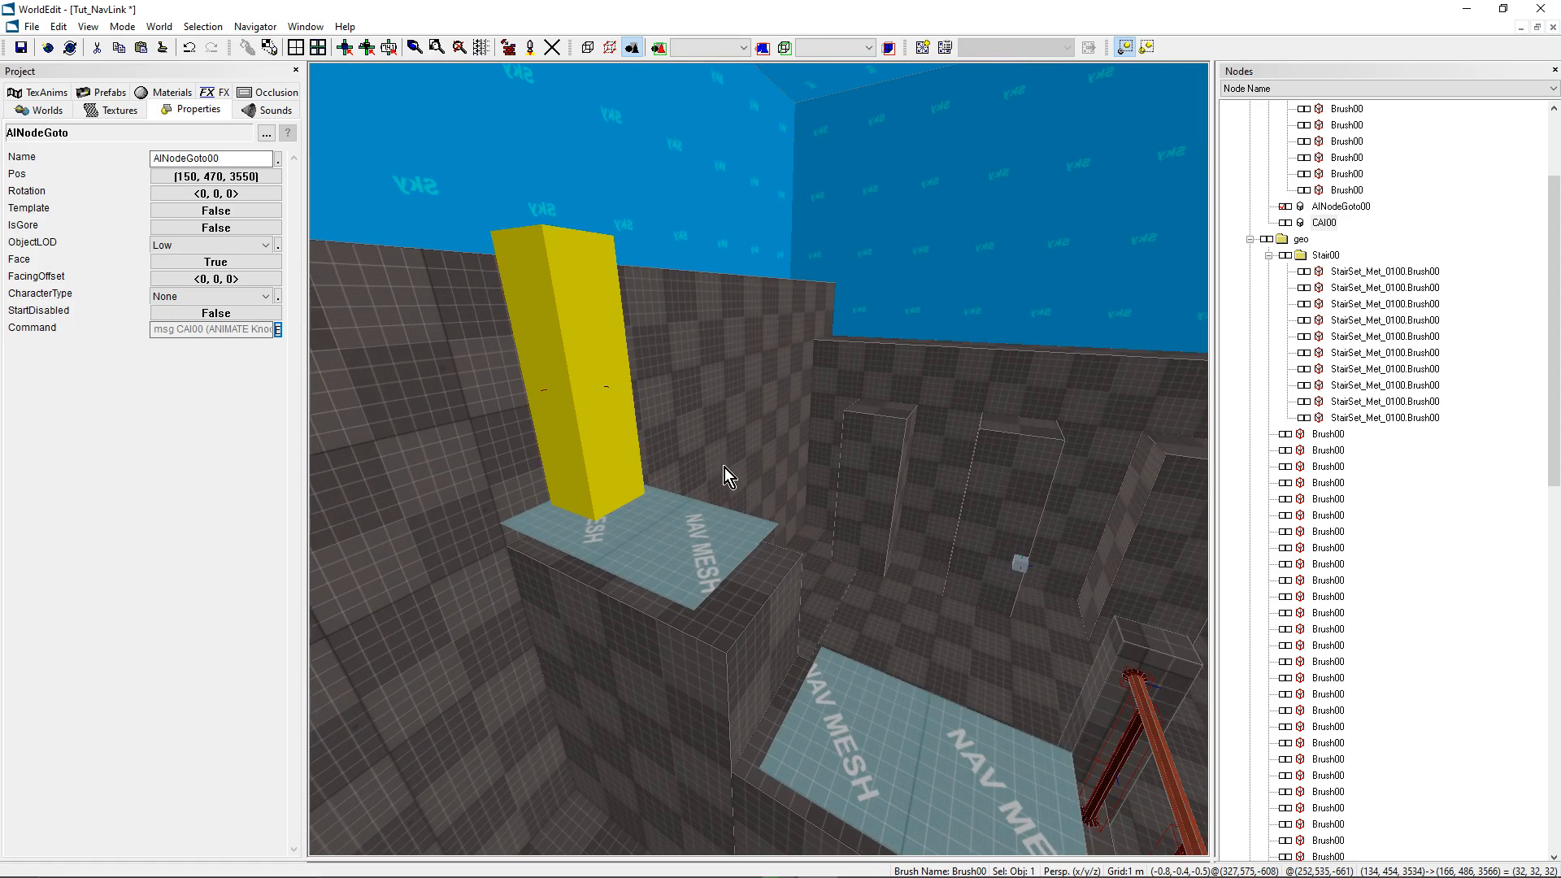
Step: Select the nav mesh brush beneath the soldier in brush mode and show the level in the four-viewport layout
{"action": "key", "text": "b"}
{"action": "left_click", "coordinate": [671, 545]}
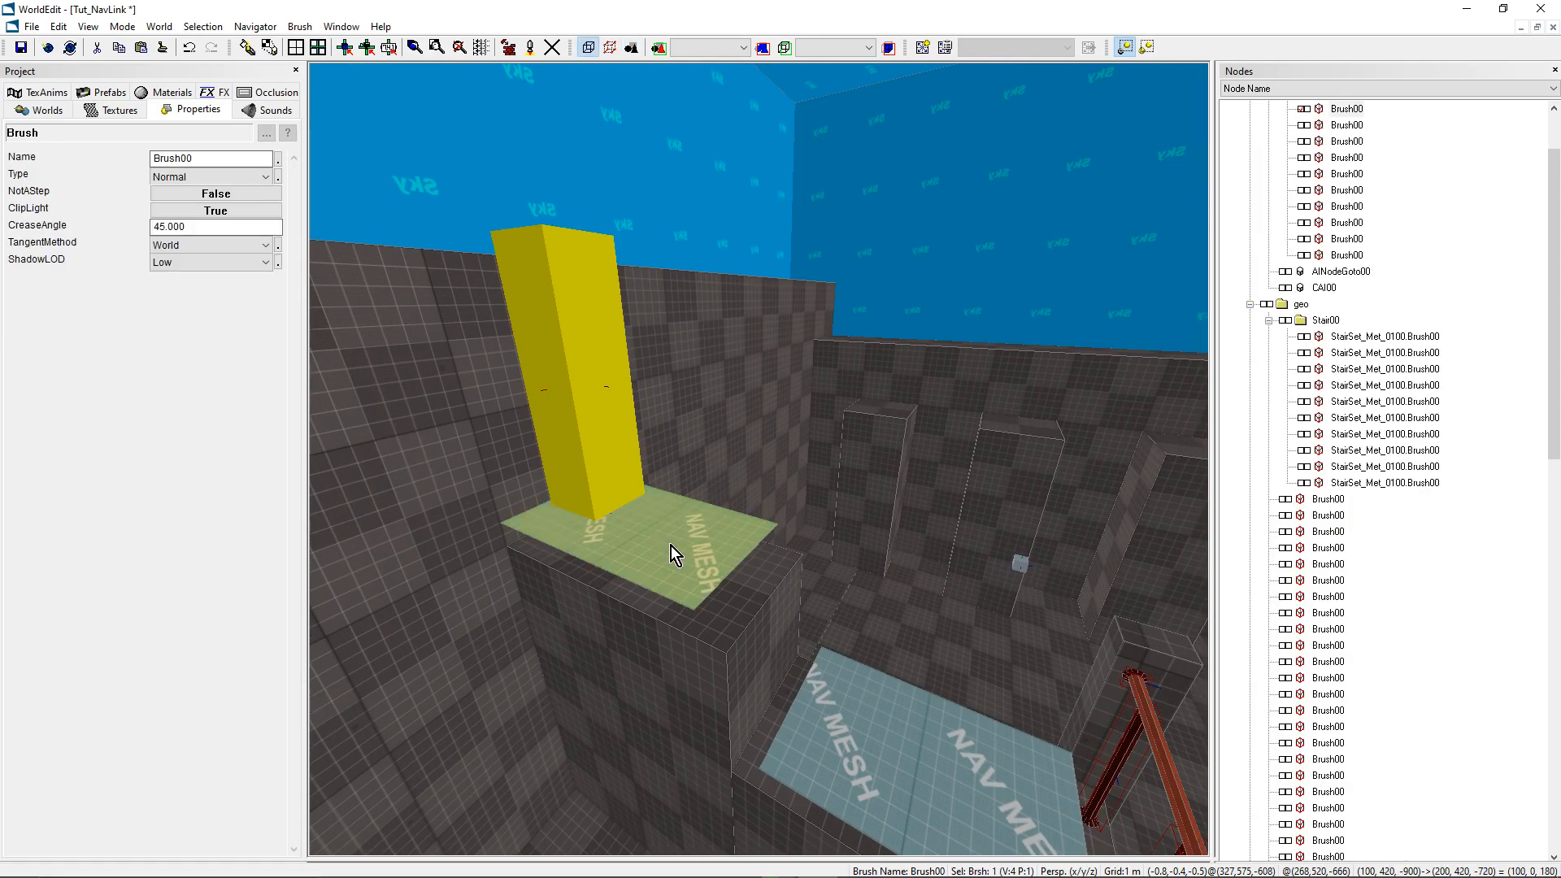
{"action": "key", "text": "Tab"}
{"action": "key", "text": "Tab"}
{"action": "key", "text": "space"}
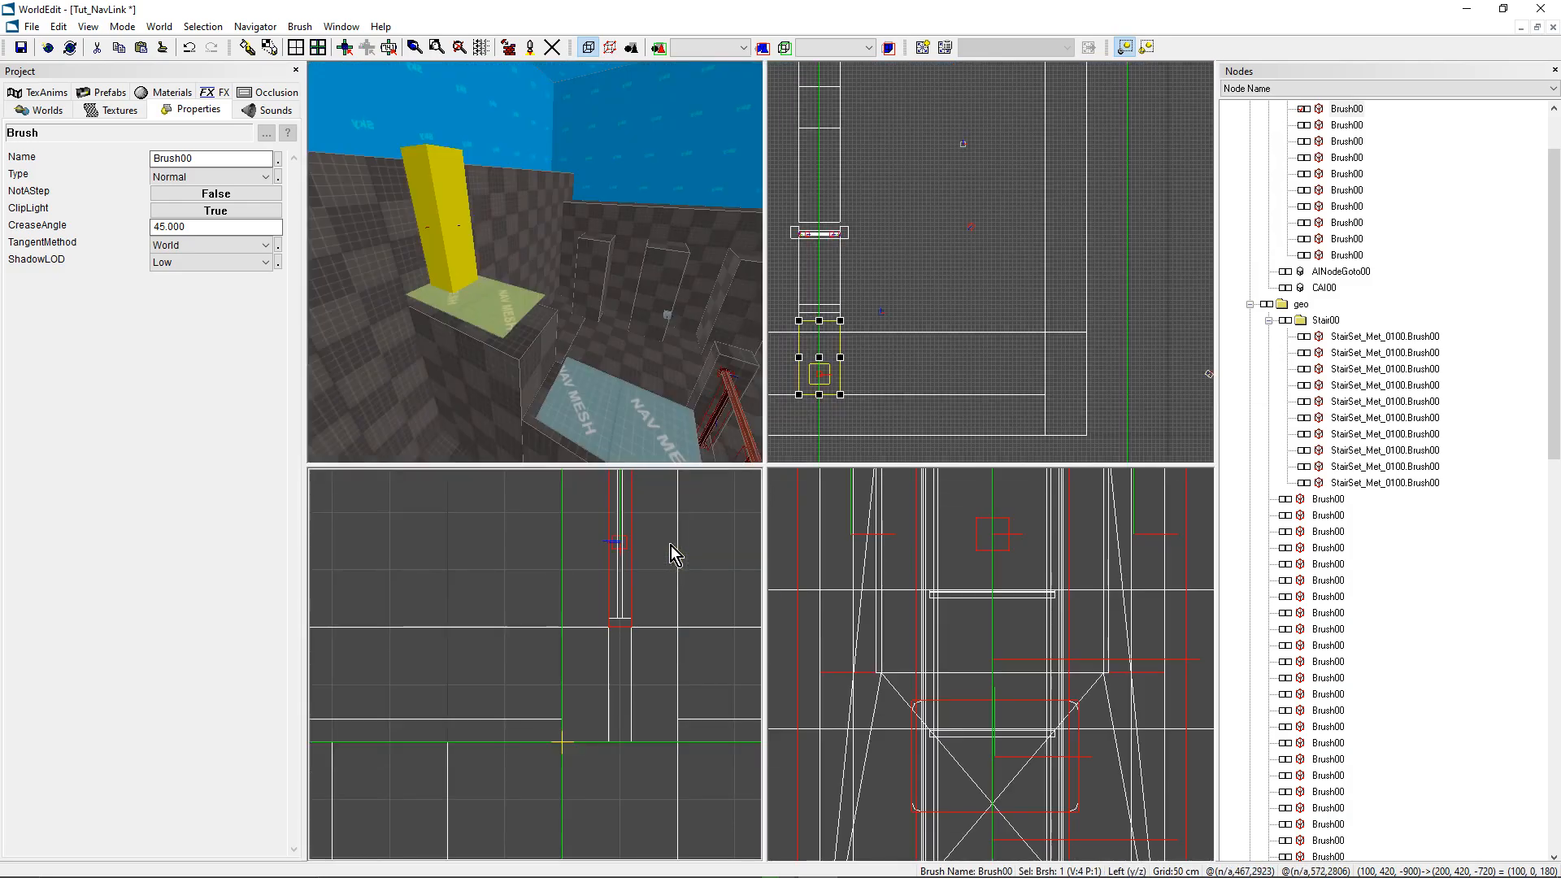
Step: Duplicate the nav mesh brush in the Top view, placing the copy end to end toward the railing
{"action": "right_click_drag", "start_coordinate": [534, 292], "coordinate": [534, 292]}
{"action": "right_click_drag", "start_coordinate": [878, 406], "coordinate": [1024, 387]}
{"action": "scroll", "coordinate": [1024, 387], "scroll_direction": "up", "scroll_amount": 1}
{"action": "right_click_drag", "start_coordinate": [1024, 452], "coordinate": [1084, 377]}
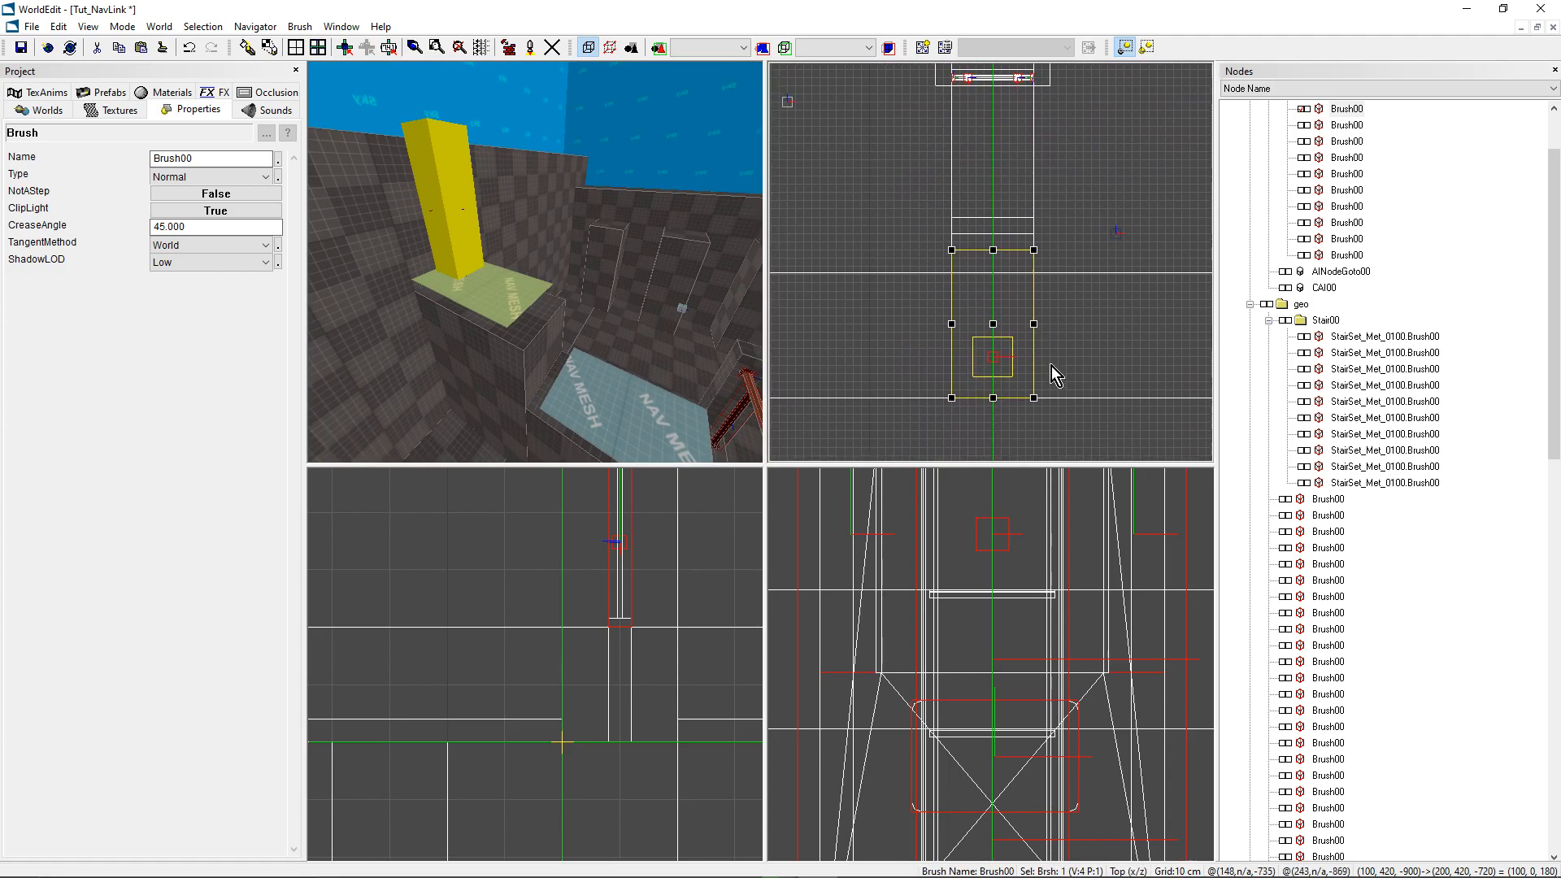
{"action": "mouse_move", "coordinate": [979, 292]}
{"action": "right_mouse_down"}
{"action": "mouse_move", "coordinate": [983, 259]}
{"action": "mouse_move", "coordinate": [963, 330]}
{"action": "mouse_move", "coordinate": [945, 321]}
{"action": "right_mouse_up"}
{"action": "scroll", "coordinate": [984, 259], "scroll_direction": "down", "scroll_amount": 1}
{"action": "scroll", "coordinate": [983, 258], "scroll_direction": "down", "scroll_amount": 1}
{"action": "scroll", "coordinate": [945, 330], "scroll_direction": "up", "scroll_amount": 1}
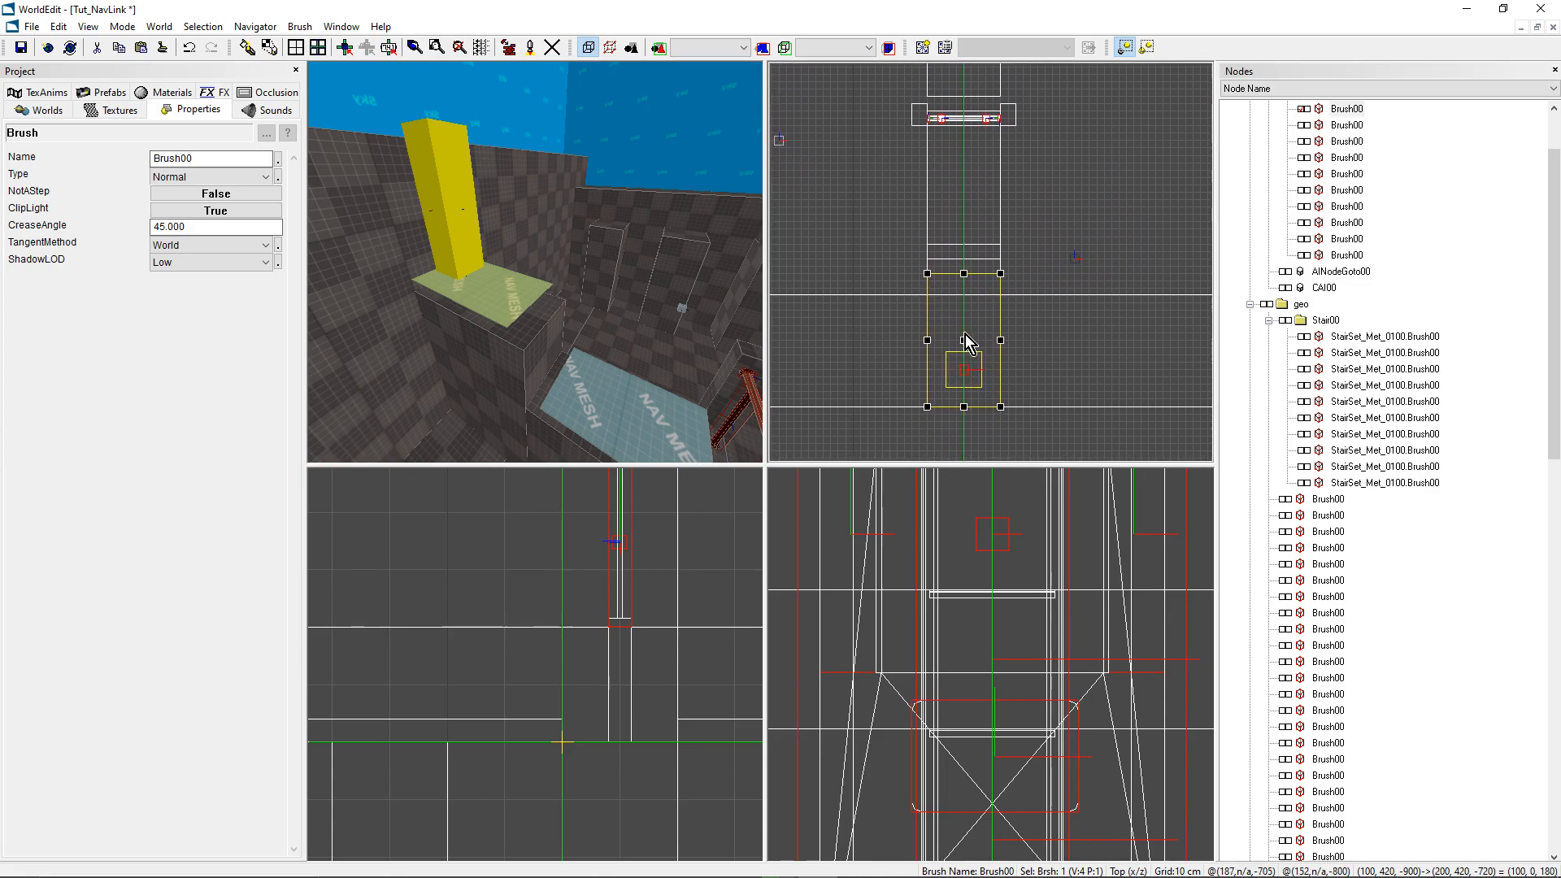
{"action": "left_click_drag", "start_coordinate": [958, 338], "coordinate": [965, 203], "text": "shift"}
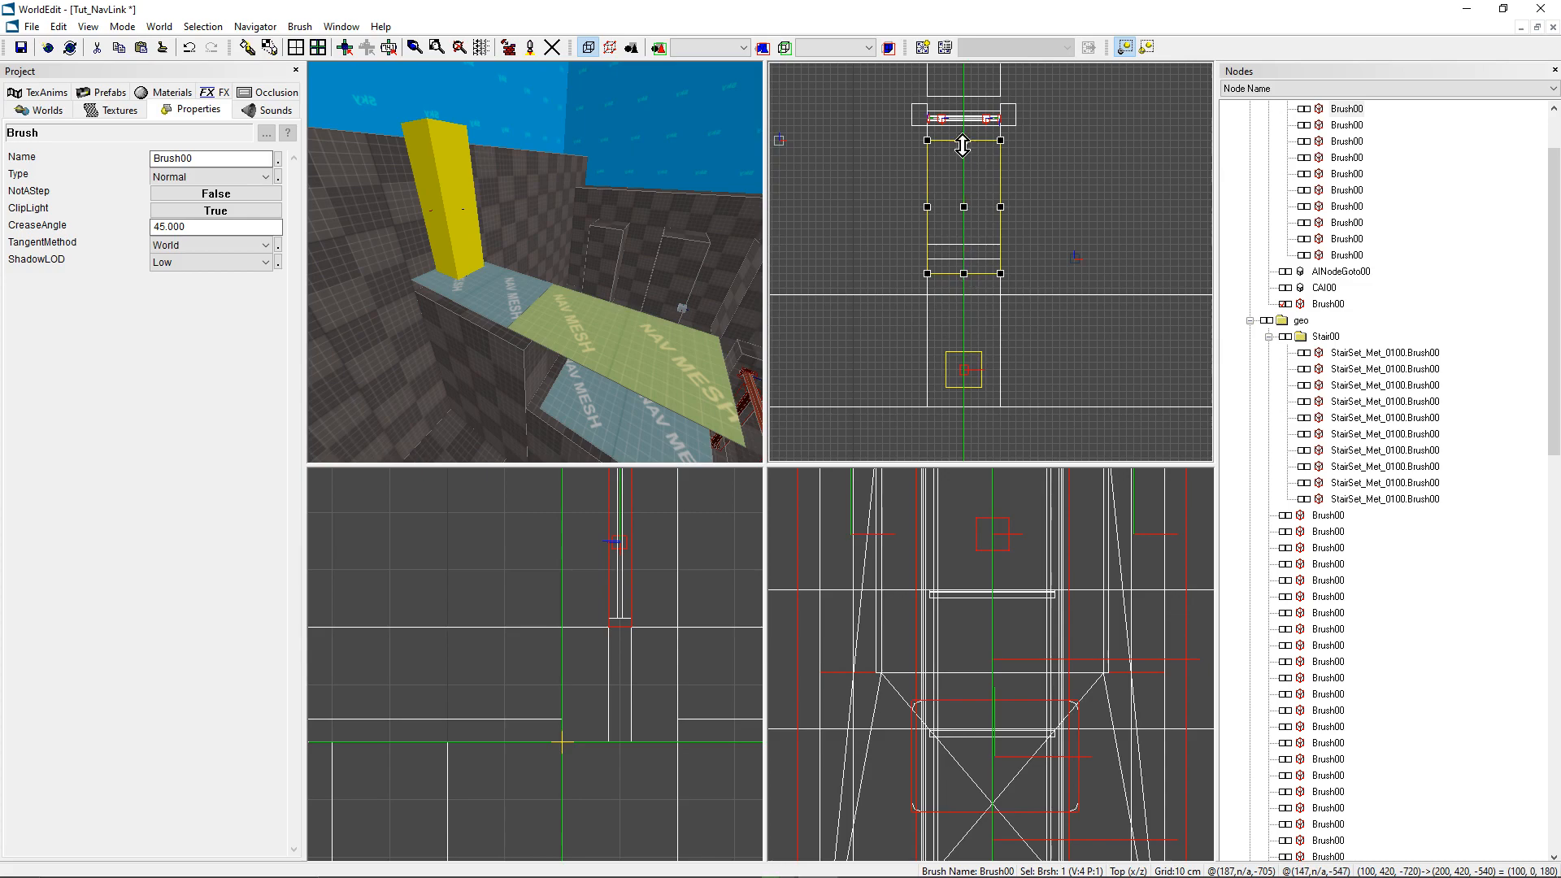
Step: Shorten the duplicated brush to 40 cm deep by pulling back its edge nearest the railing
{"action": "scroll", "coordinate": [964, 212], "scroll_direction": "up", "scroll_amount": 2}
{"action": "right_click_drag", "start_coordinate": [965, 213], "coordinate": [965, 226]}
{"action": "left_click_drag", "start_coordinate": [961, 140], "coordinate": [959, 268]}
Step: In geometry mode, lower the copy's far edge 100 cm to meet the lower nav mesh, and return to brush mode
{"action": "mouse_move", "coordinate": [617, 303]}
{"action": "right_mouse_down"}
{"action": "mouse_move", "coordinate": [617, 349]}
{"action": "mouse_move", "coordinate": [667, 341]}
{"action": "mouse_move", "coordinate": [615, 293]}
{"action": "right_mouse_up"}
{"action": "scroll", "coordinate": [589, 639], "scroll_direction": "down", "scroll_amount": 8}
{"action": "mouse_move", "coordinate": [589, 639]}
{"action": "right_mouse_down"}
{"action": "mouse_move", "coordinate": [455, 675]}
{"action": "mouse_move", "coordinate": [351, 631]}
{"action": "right_mouse_up"}
{"action": "scroll", "coordinate": [563, 668], "scroll_direction": "up", "scroll_amount": 8}
{"action": "mouse_move", "coordinate": [684, 773]}
{"action": "right_mouse_down"}
{"action": "mouse_move", "coordinate": [501, 640]}
{"action": "mouse_move", "coordinate": [534, 659]}
{"action": "right_mouse_up"}
{"action": "key", "text": "bracketleft"}
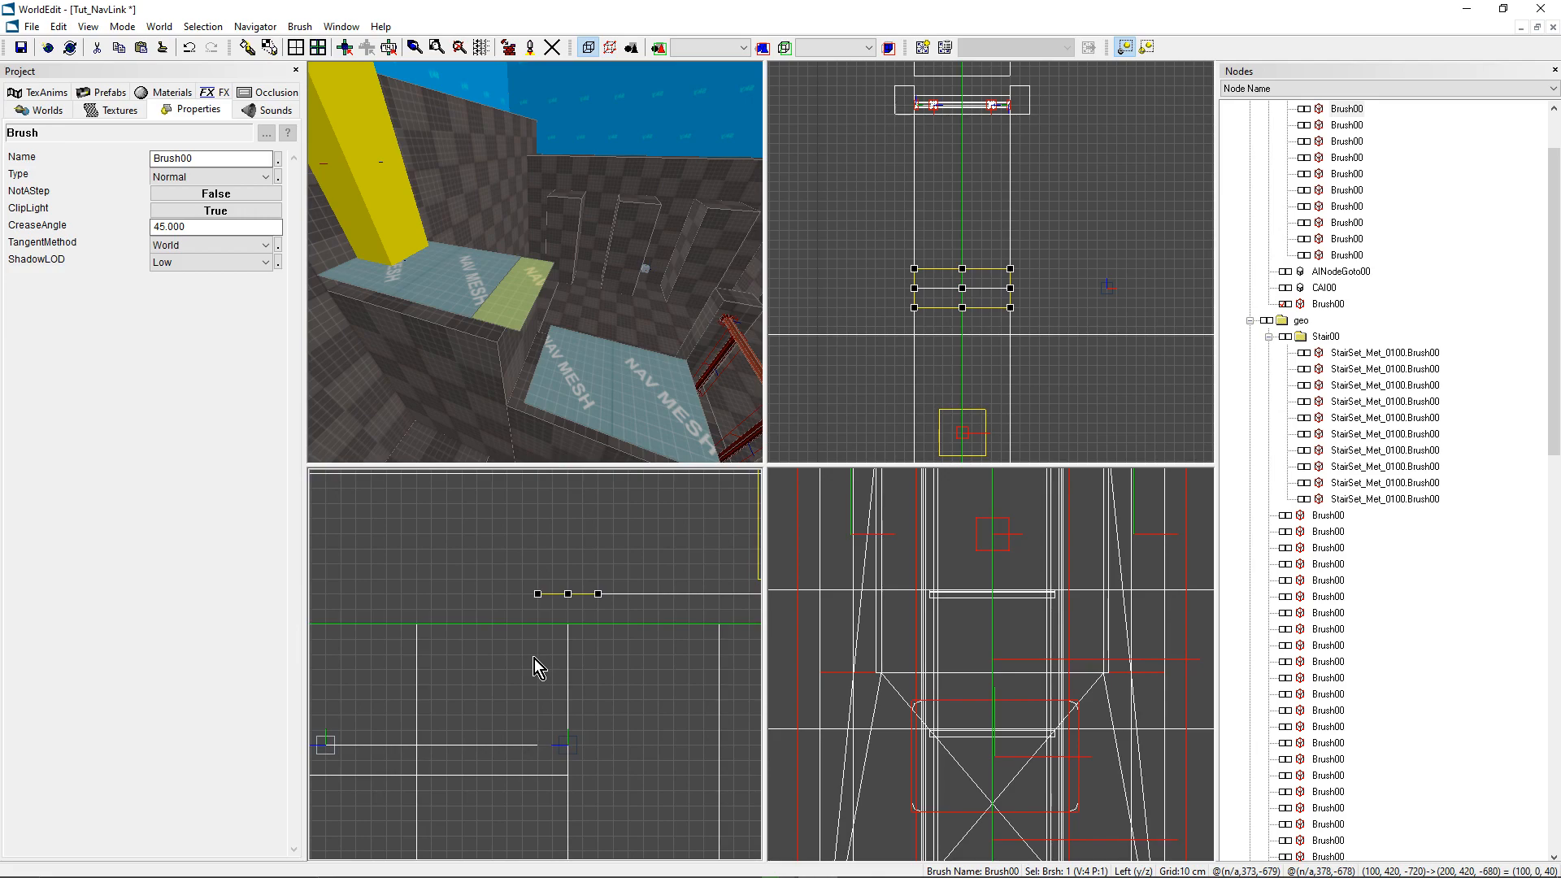
{"action": "key", "text": "ctrl+g"}
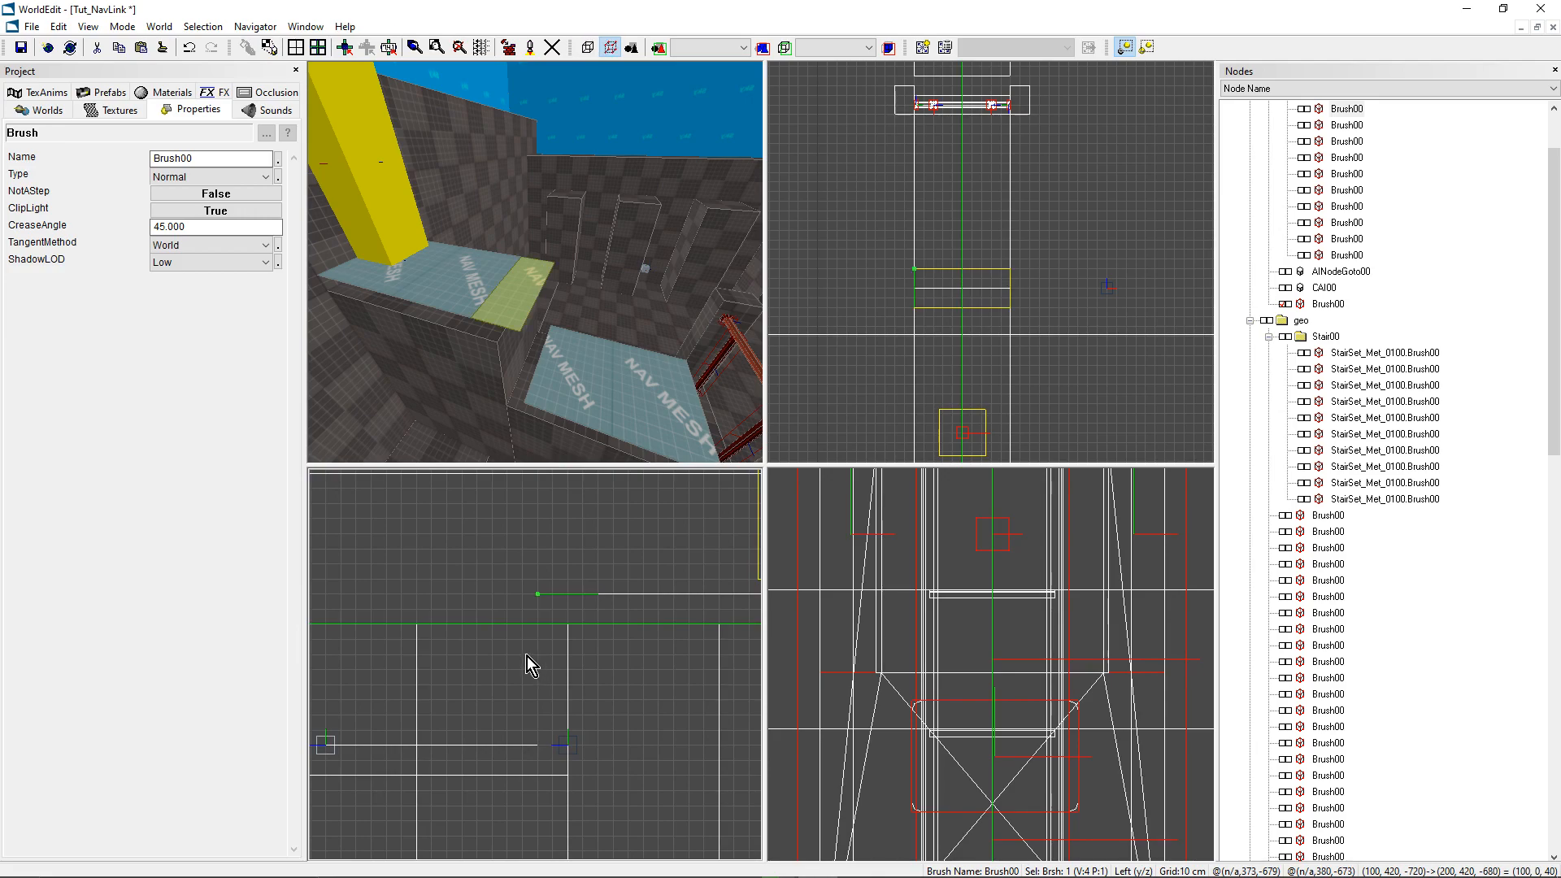
{"action": "left_click_drag", "start_coordinate": [534, 596], "coordinate": [536, 745]}
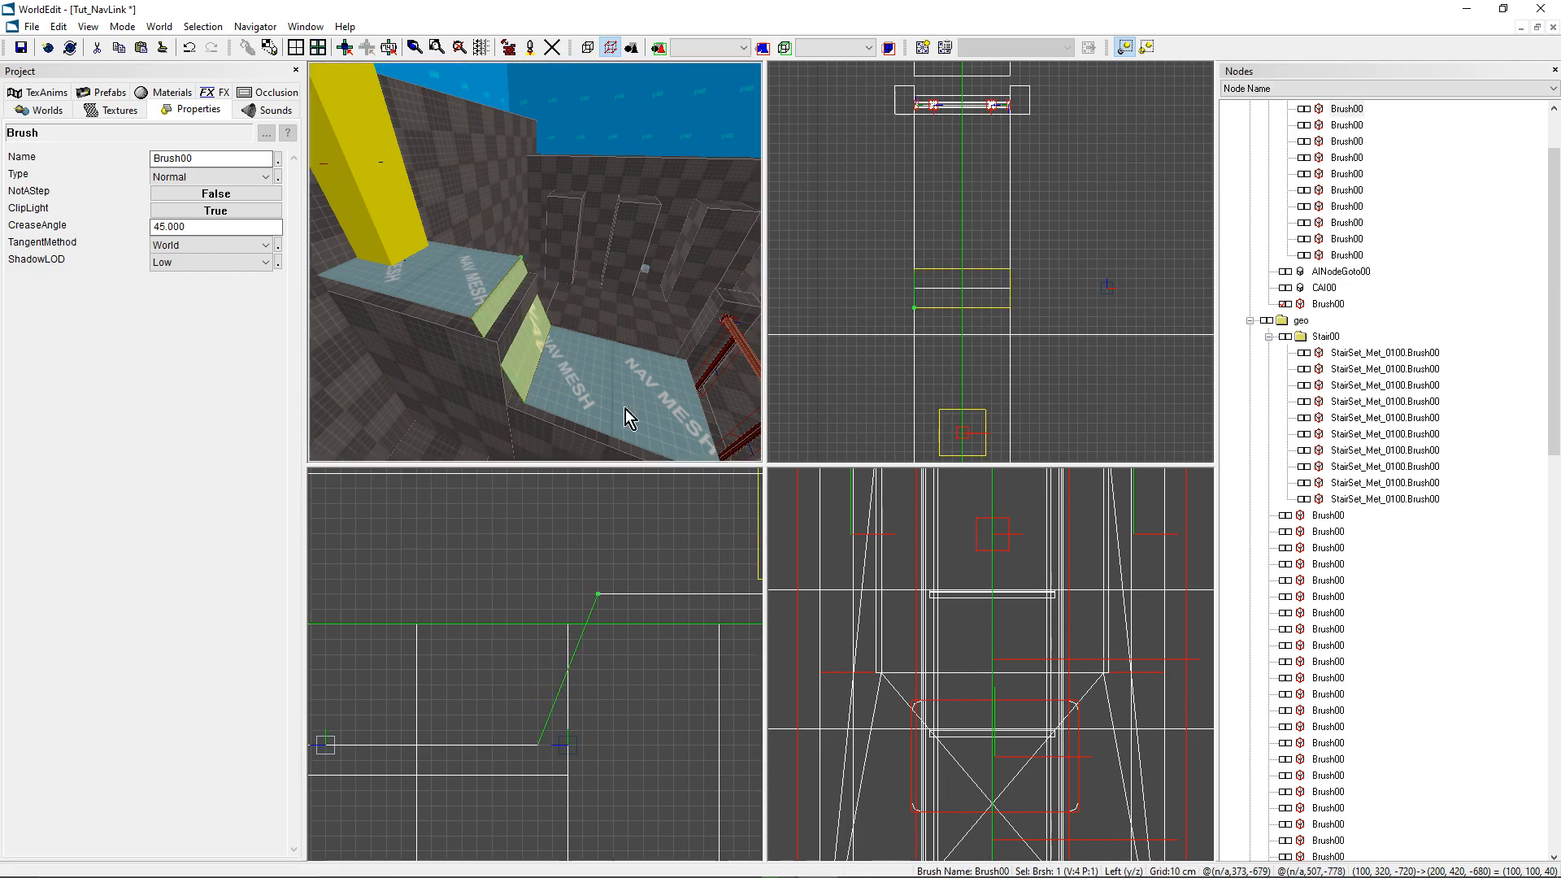
{"action": "key", "text": "ctrl+b"}
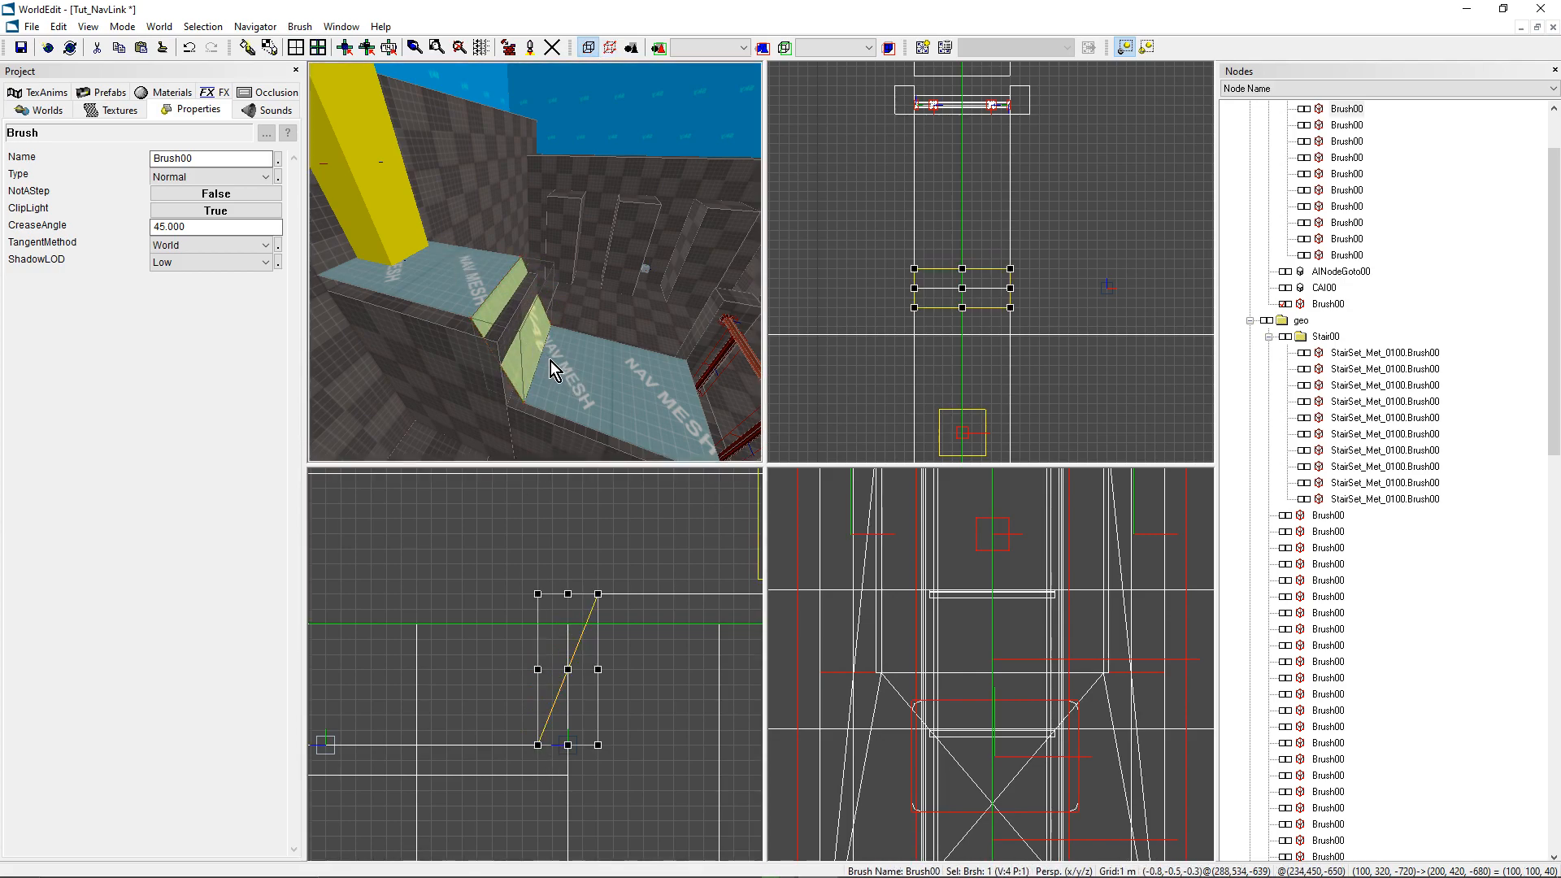
Step: Bind the sloped brush to a new AINavMeshLinkJump object
{"action": "right_click", "coordinate": [516, 329]}
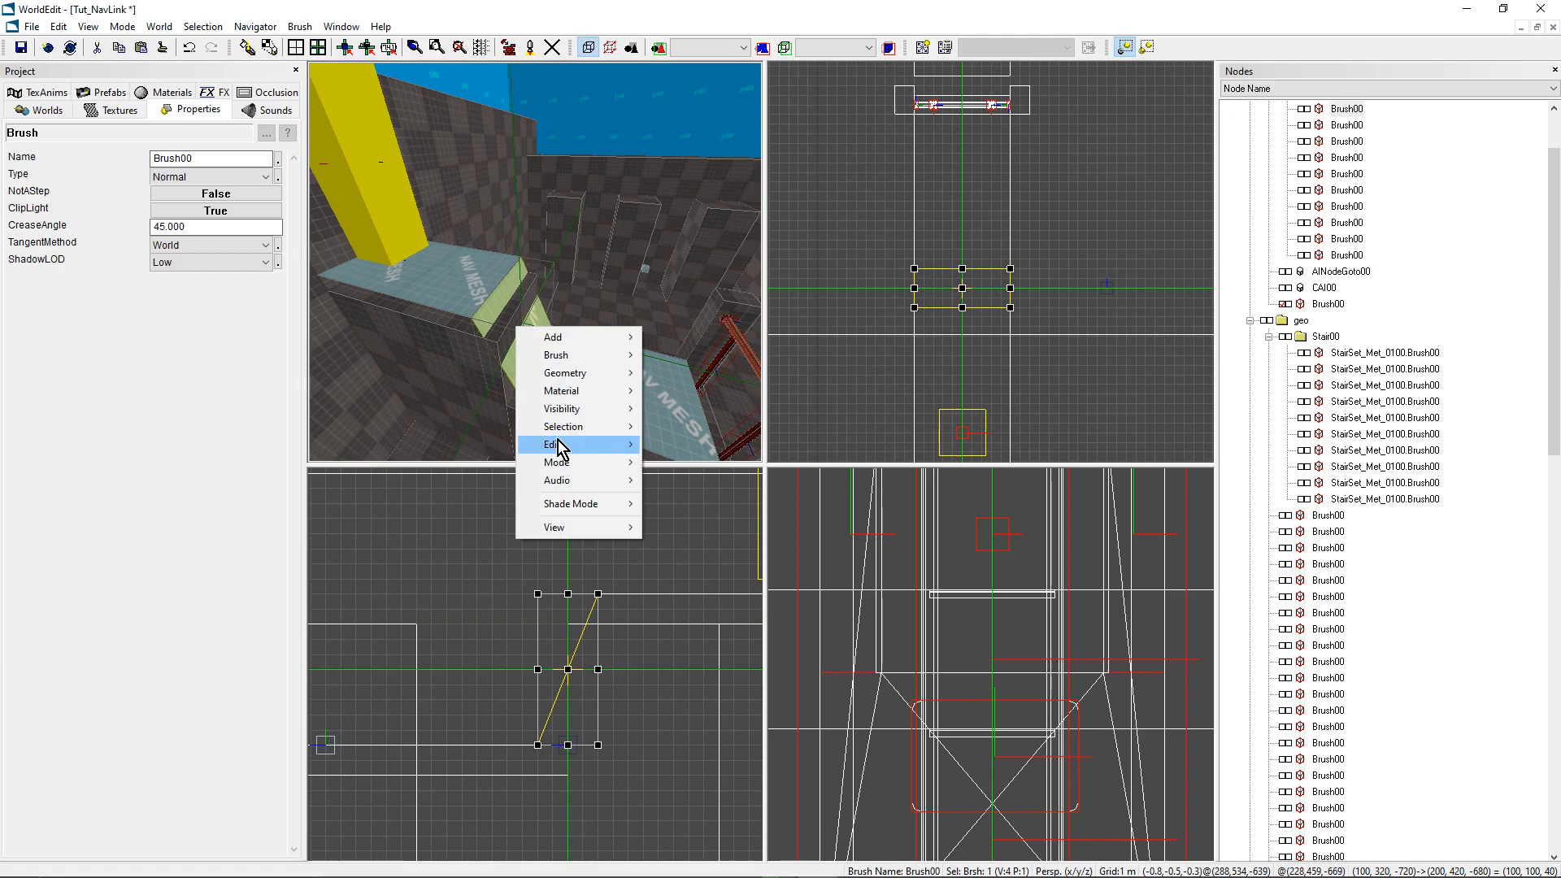
{"action": "mouse_move", "coordinate": [552, 431]}
{"action": "left_click", "coordinate": [704, 486]}
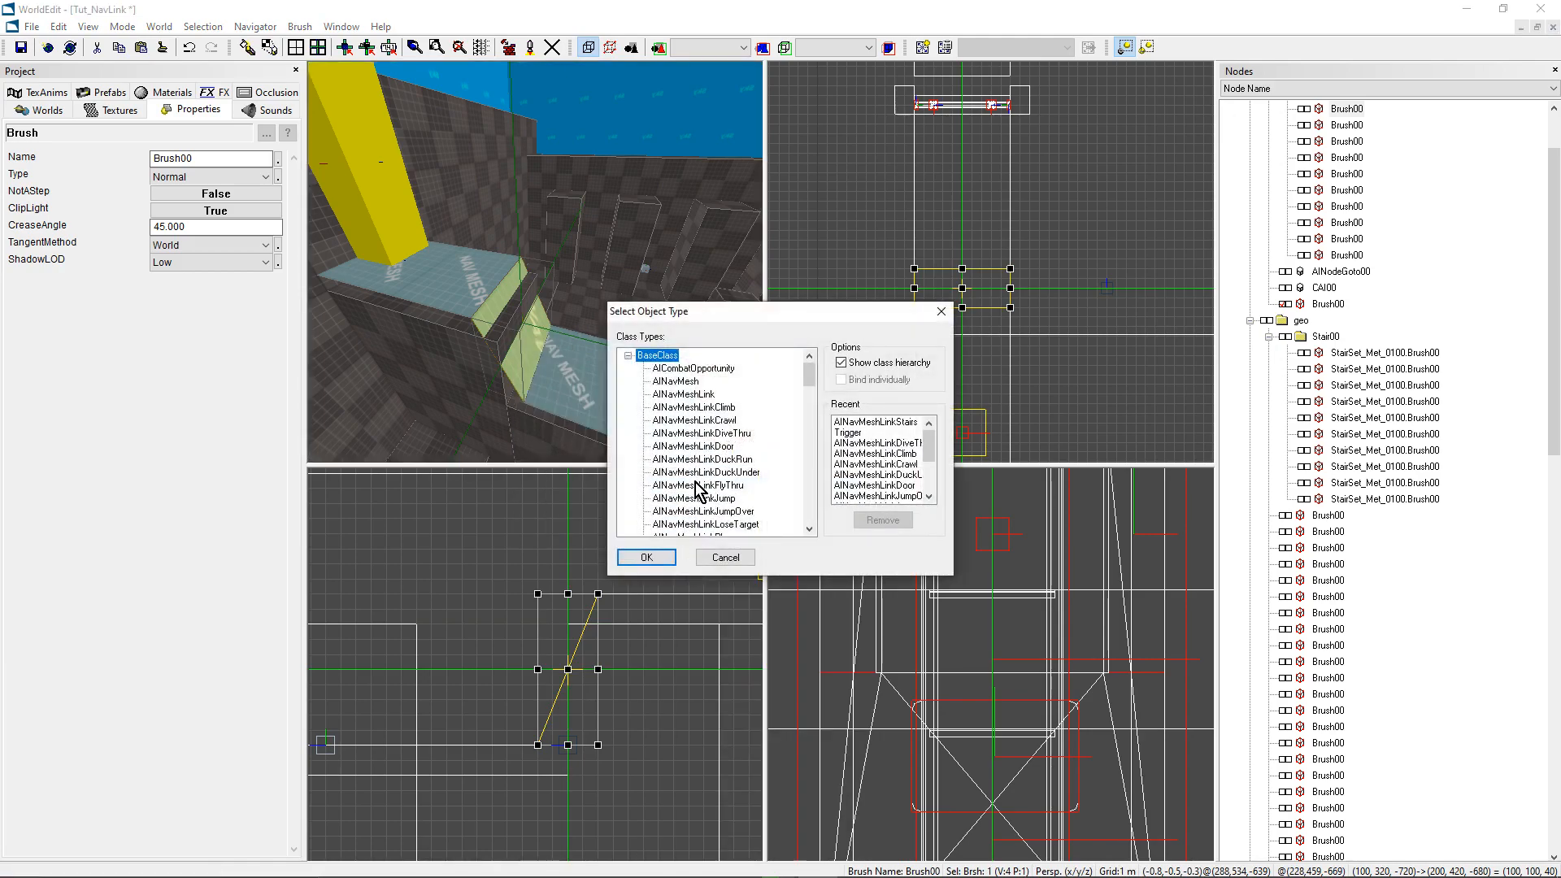
{"action": "scroll", "coordinate": [699, 496], "scroll_direction": "down", "scroll_amount": 1}
{"action": "left_click", "coordinate": [705, 460]}
{"action": "left_click", "coordinate": [648, 558]}
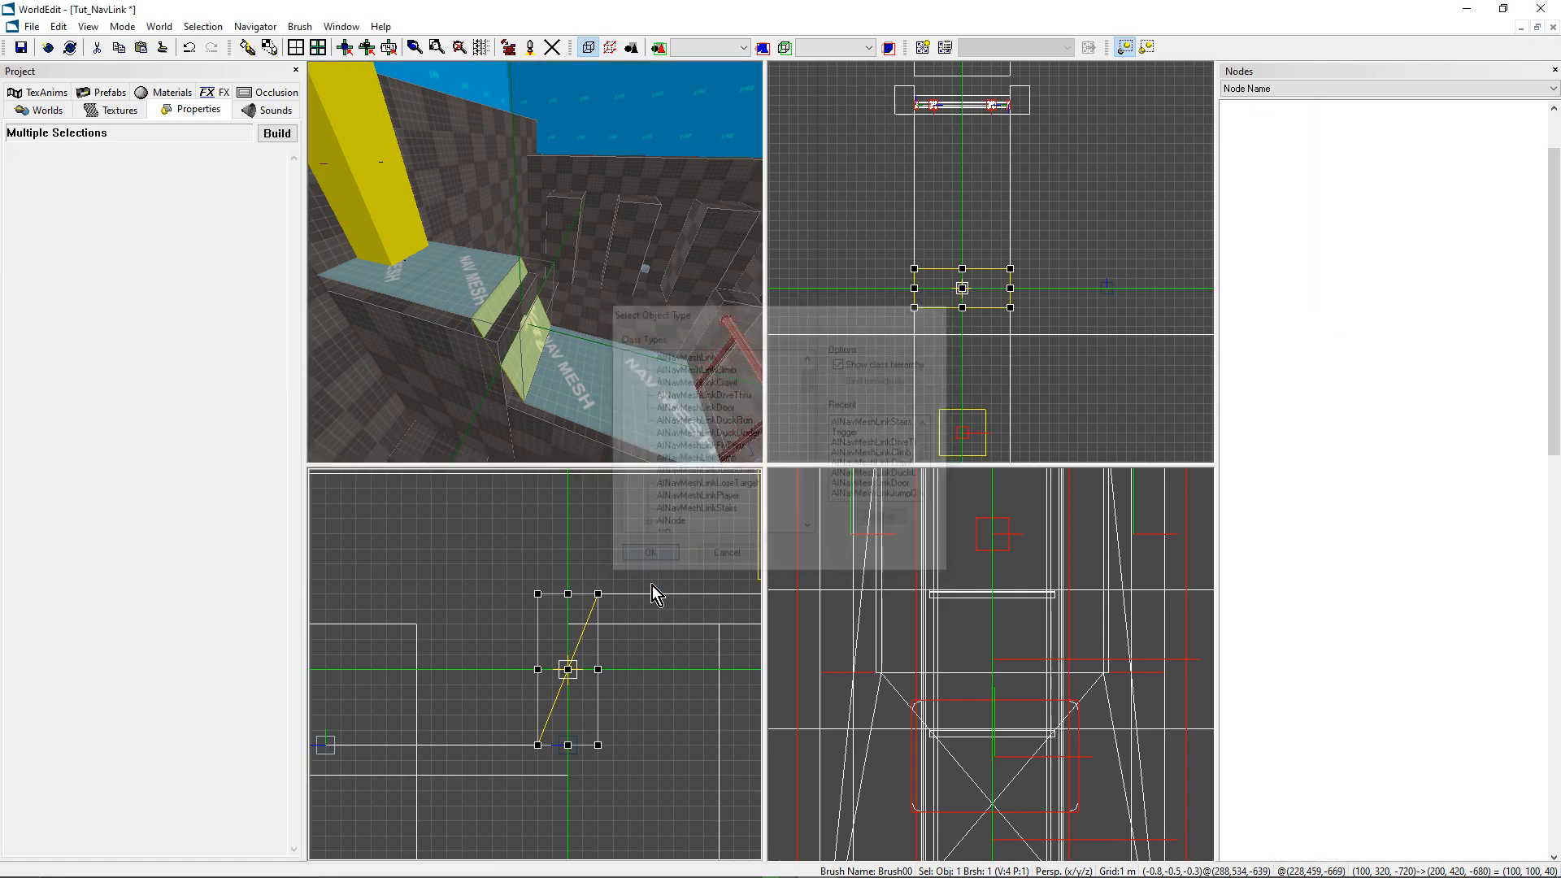
Step: Inspect the link brush between the platforms and review the AINavMeshLinkJump00 object's properties, including its SmartObject options
{"action": "right_click_drag", "start_coordinate": [524, 334], "coordinate": [523, 333]}
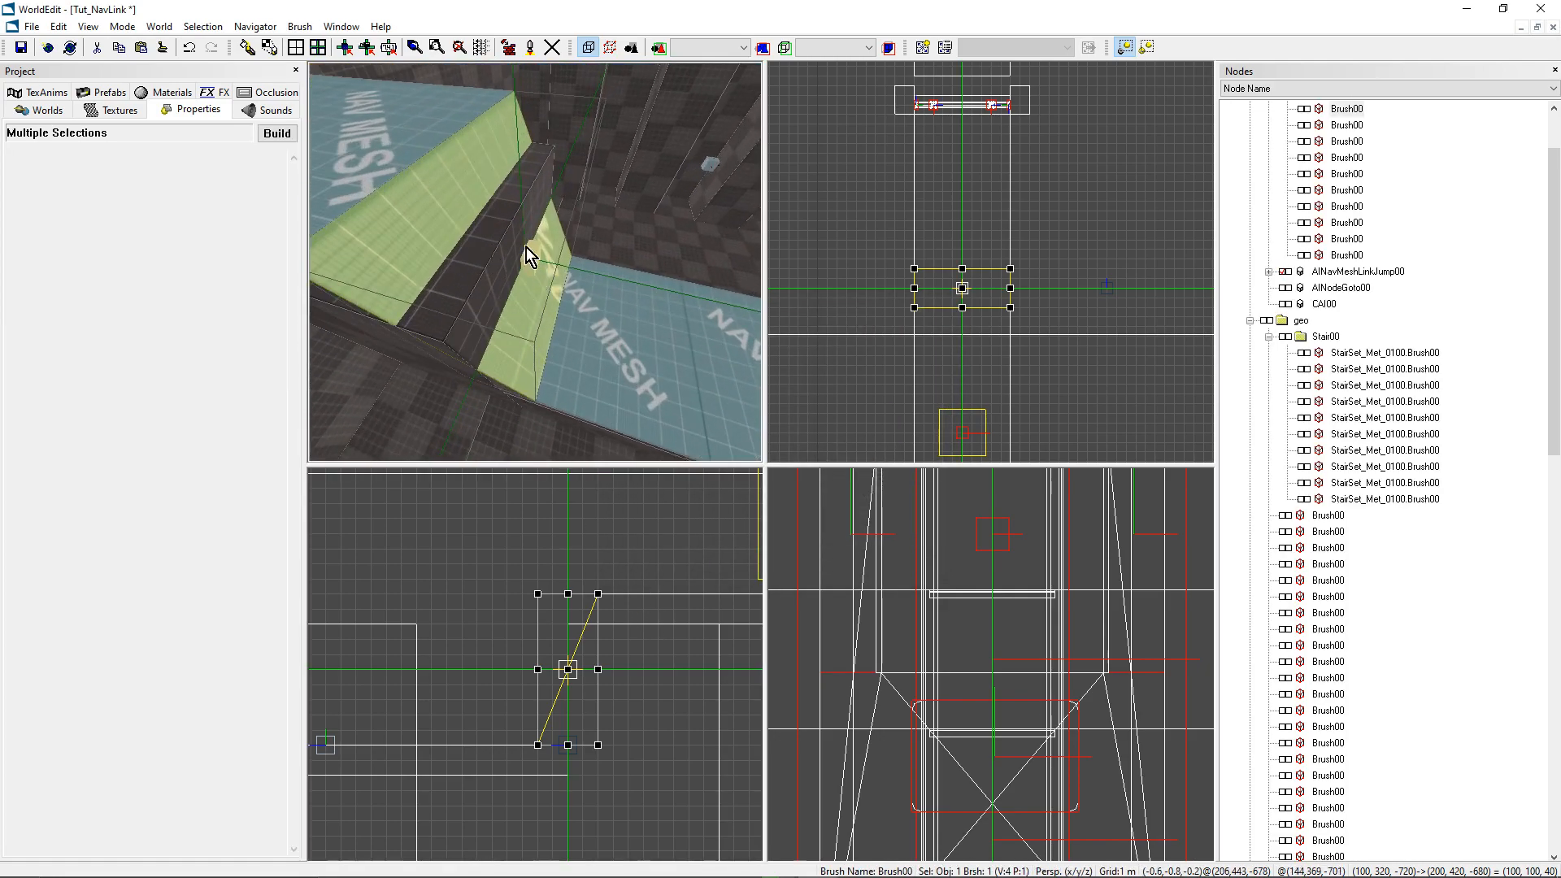
{"action": "right_click_drag", "start_coordinate": [544, 256], "coordinate": [530, 292]}
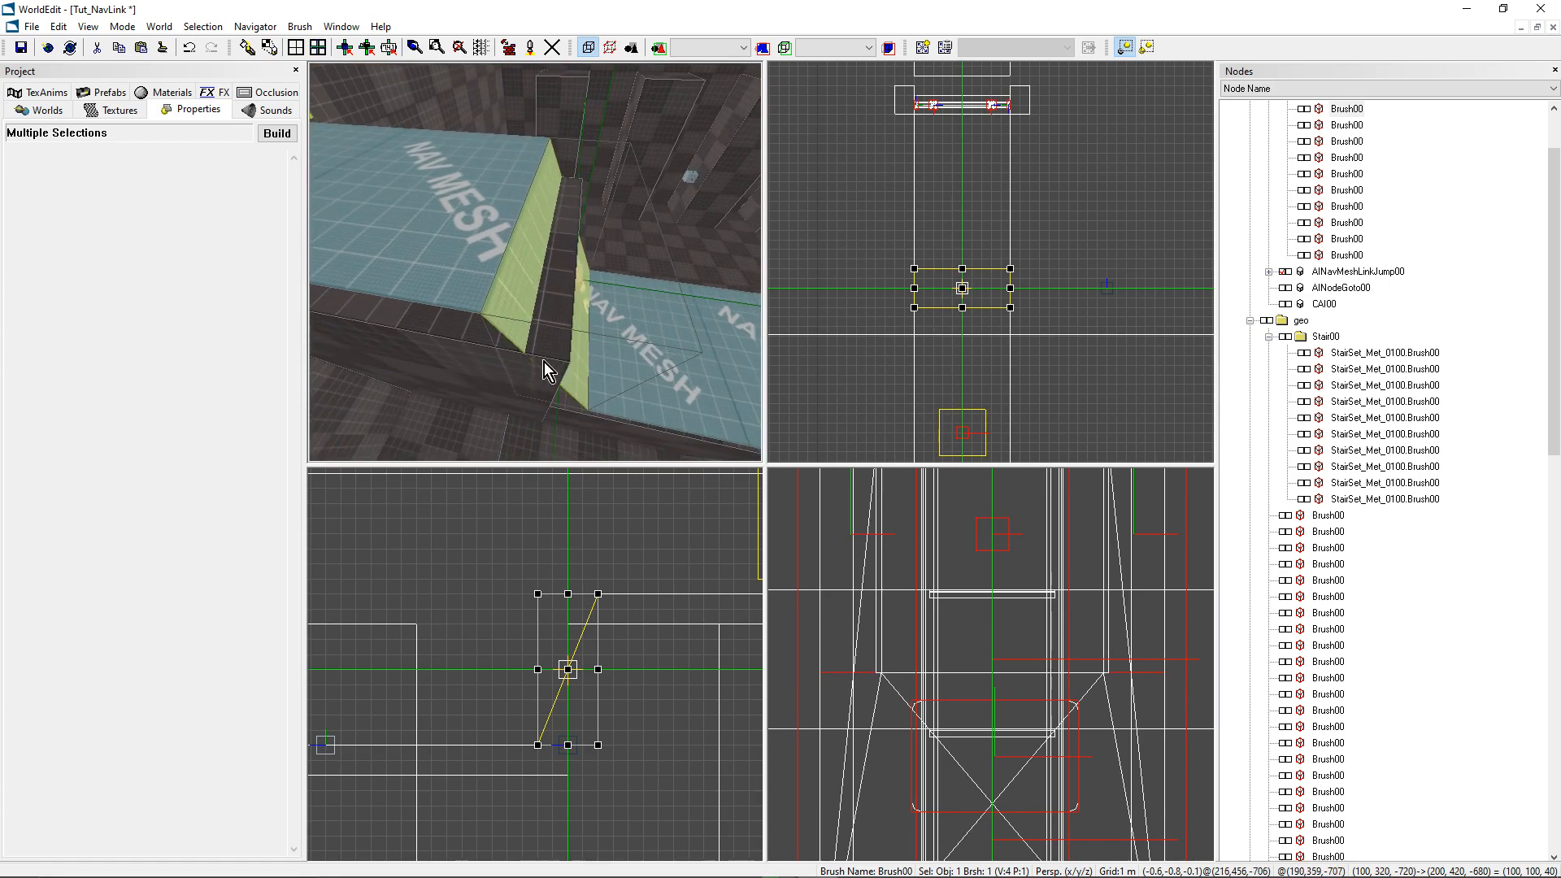
{"action": "right_click_drag", "start_coordinate": [510, 345], "coordinate": [527, 311]}
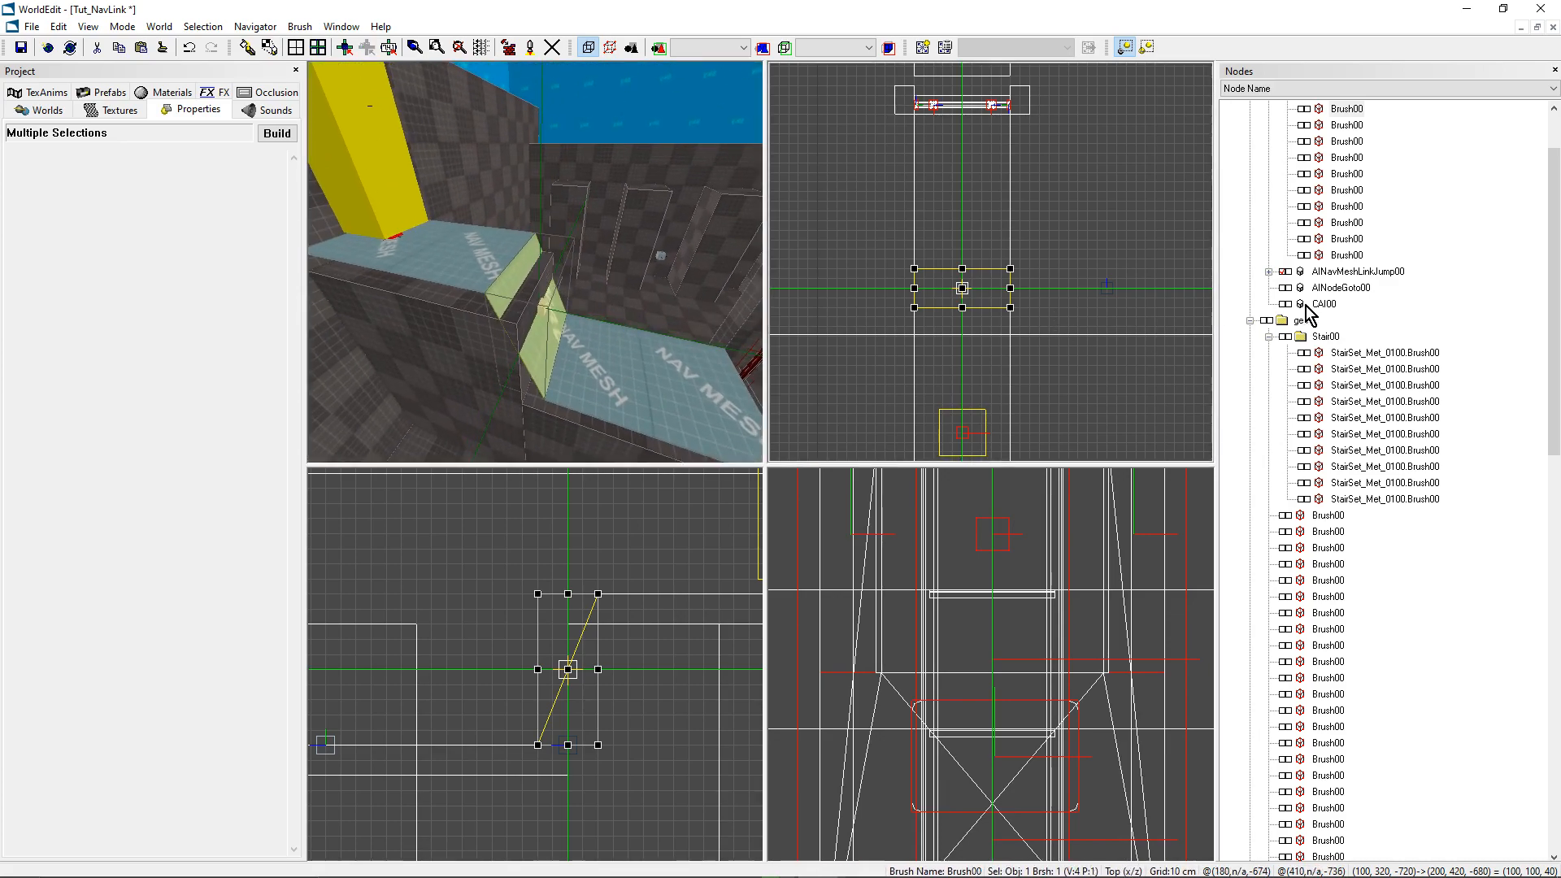
{"action": "left_click", "coordinate": [1268, 272]}
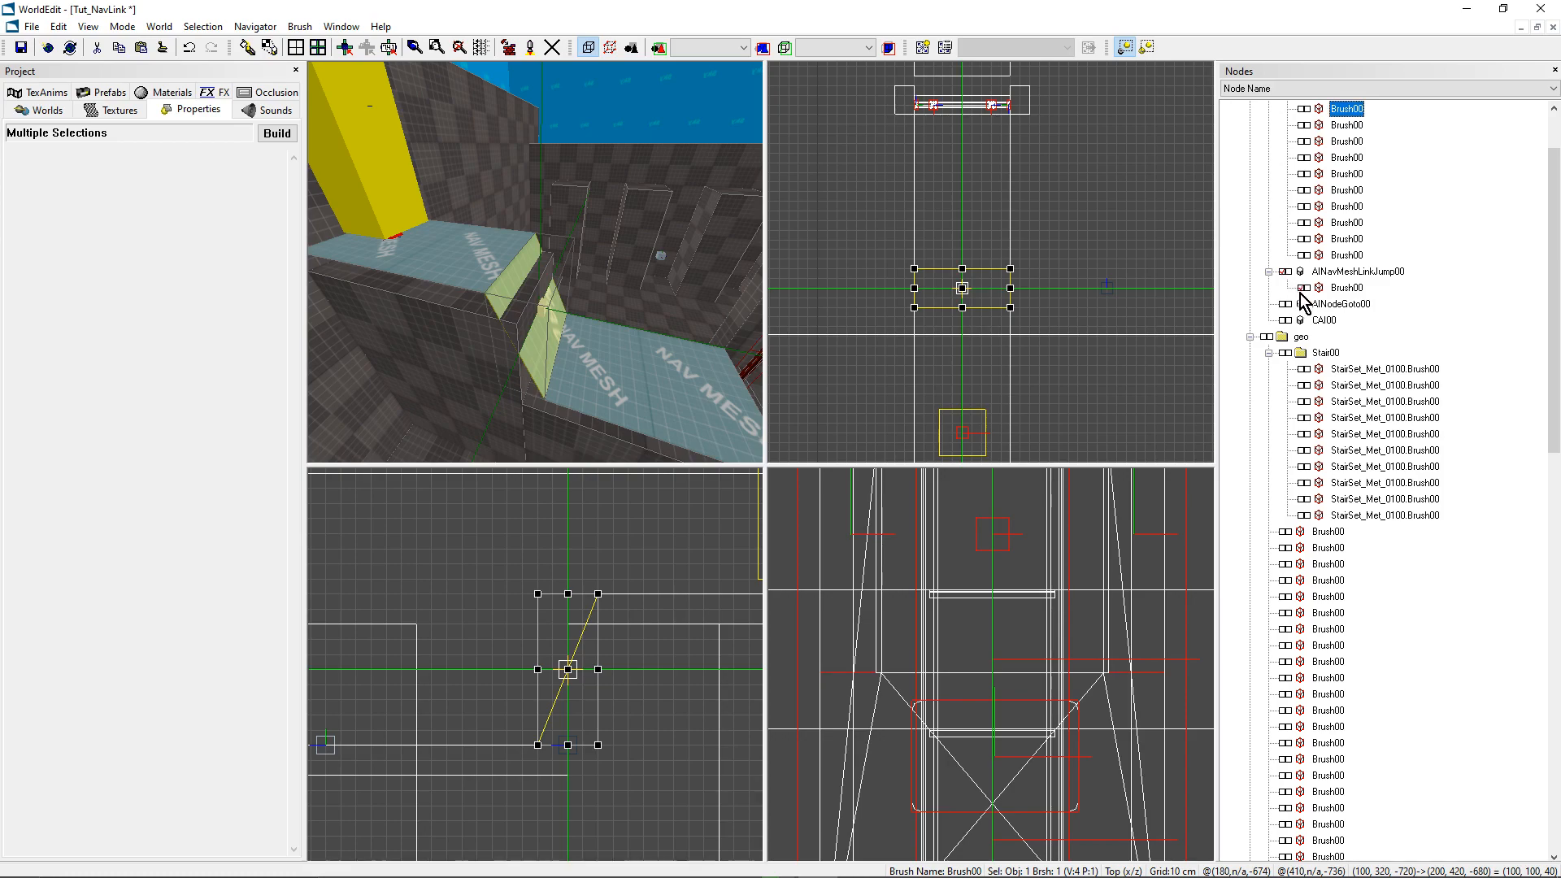
{"action": "left_click", "coordinate": [1298, 288]}
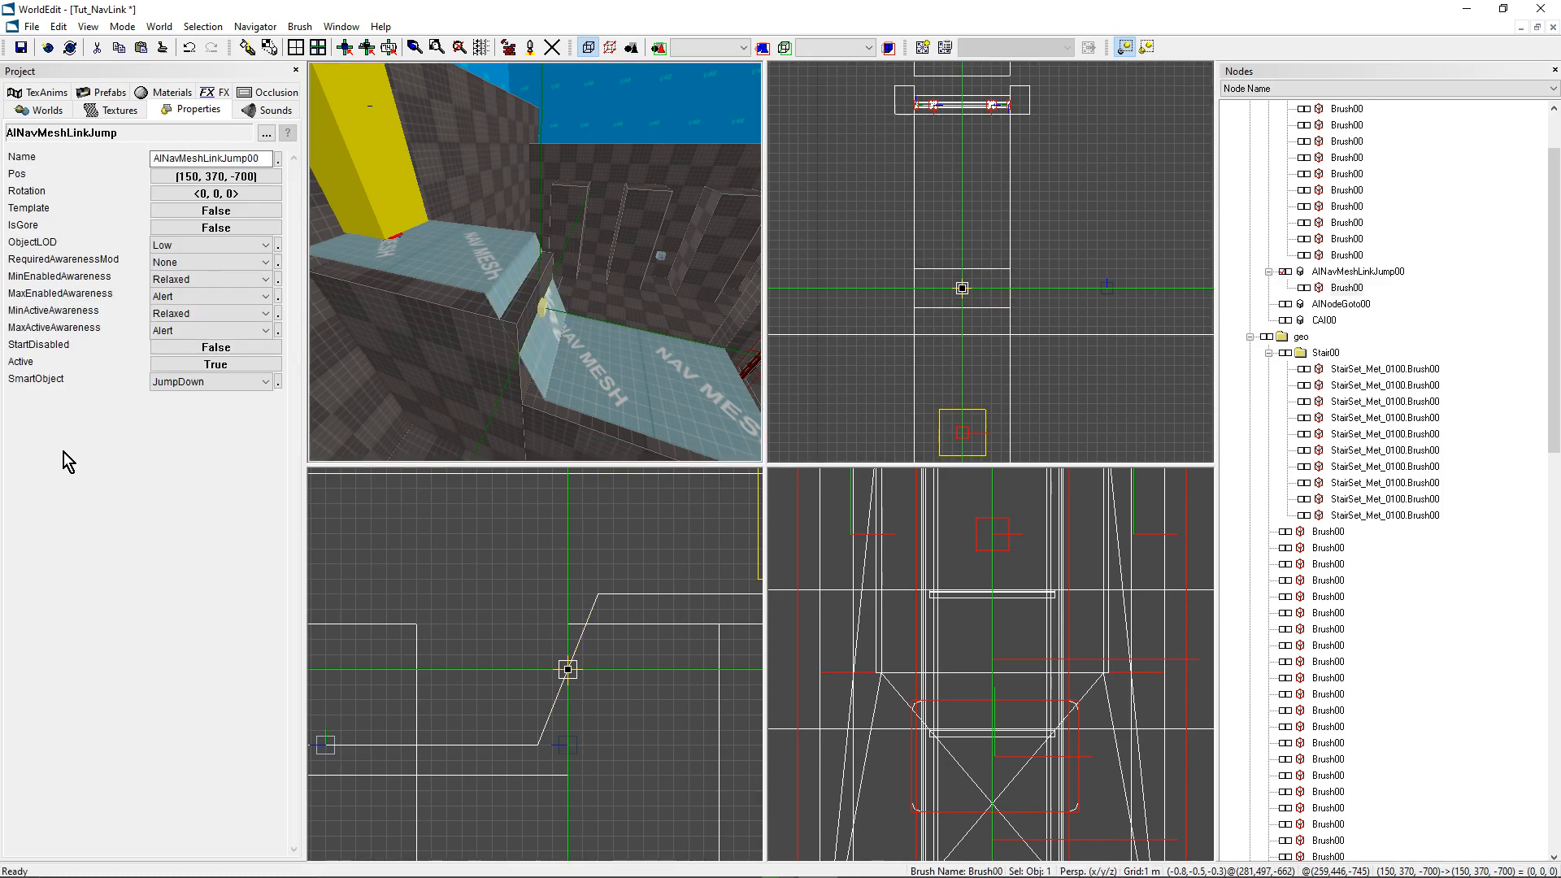
{"action": "left_click", "coordinate": [189, 385]}
{"action": "left_click", "coordinate": [189, 384]}
Step: Select the jump link's sloped brush and examine the red railing between the nav mesh sections
{"action": "right_click_drag", "start_coordinate": [537, 122], "coordinate": [609, 222]}
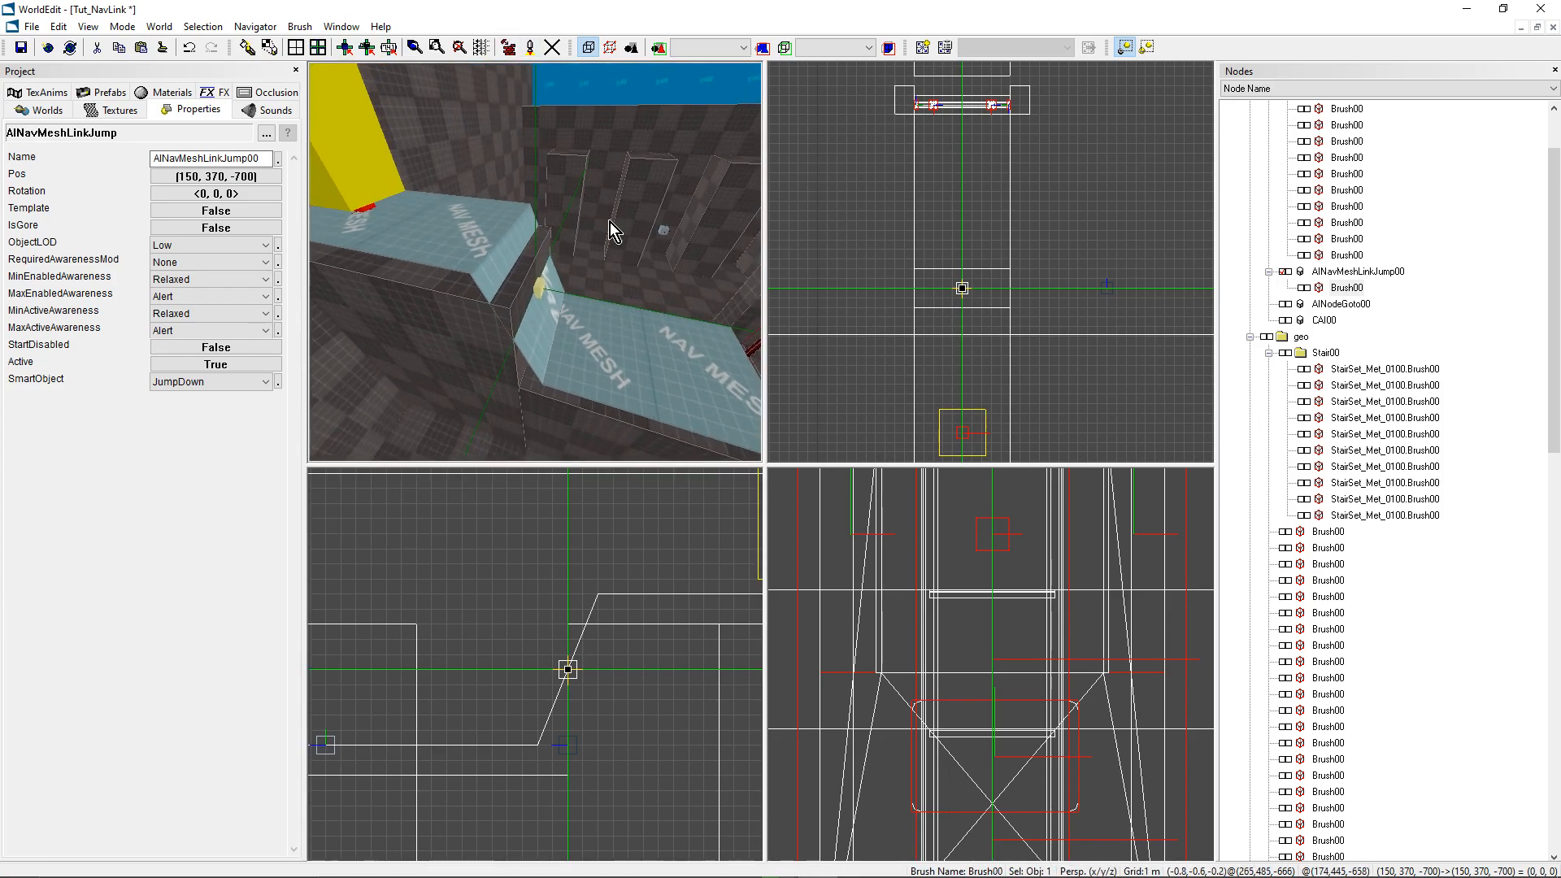
{"action": "left_click", "coordinate": [501, 272]}
{"action": "mouse_move", "coordinate": [478, 296]}
{"action": "right_mouse_down"}
{"action": "mouse_move", "coordinate": [537, 273]}
{"action": "mouse_move", "coordinate": [471, 256]}
{"action": "right_mouse_up"}
{"action": "right_click_drag", "start_coordinate": [550, 408], "coordinate": [547, 447]}
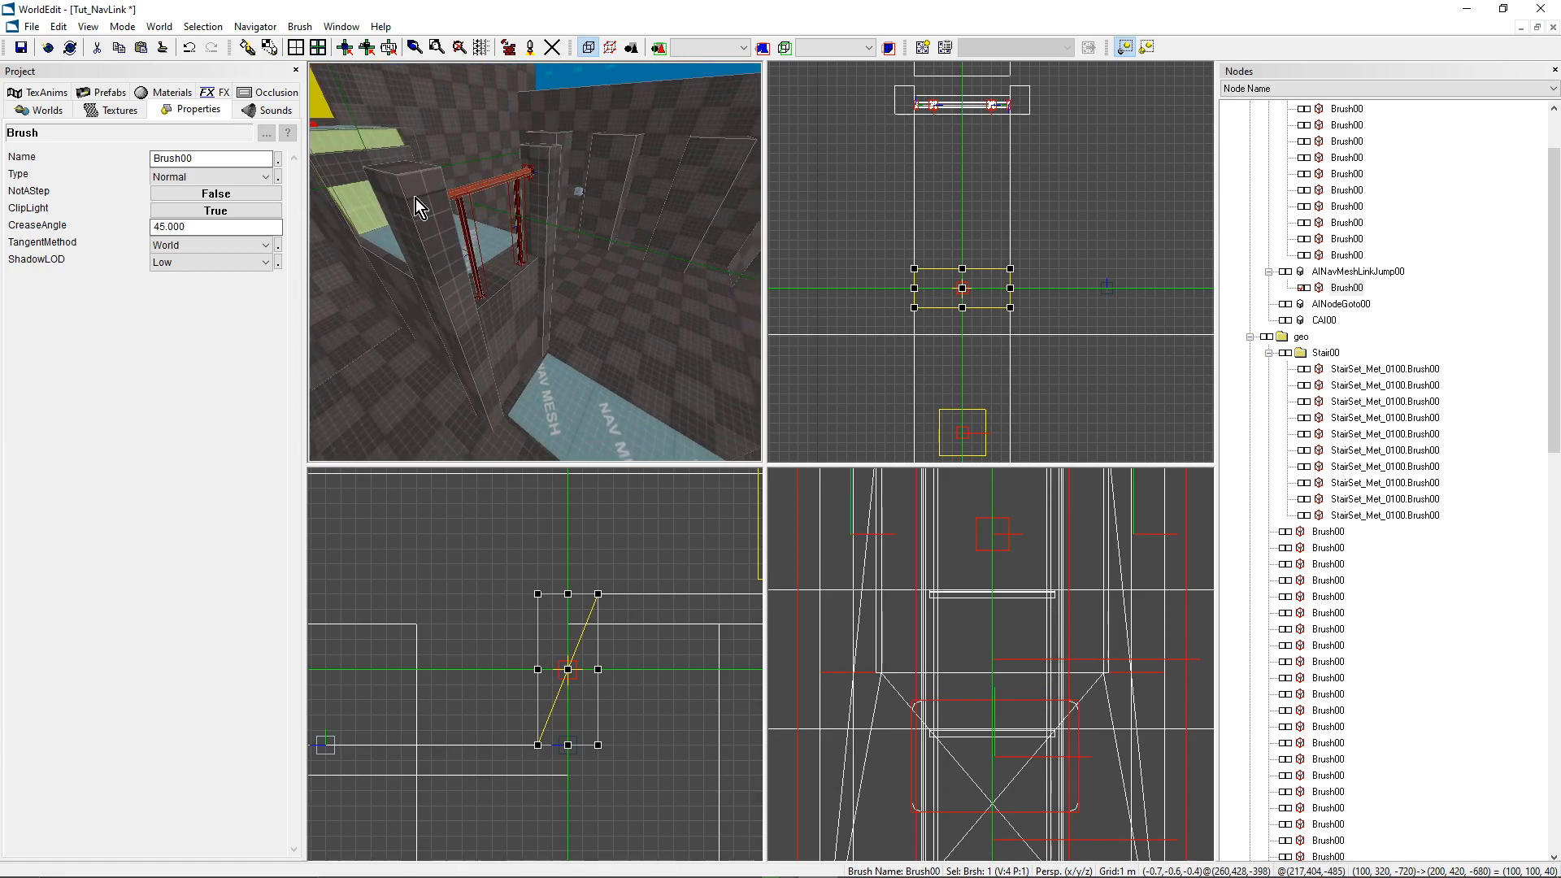
{"action": "mouse_move", "coordinate": [472, 217]}
{"action": "right_mouse_down"}
{"action": "mouse_move", "coordinate": [538, 267]}
{"action": "mouse_move", "coordinate": [634, 275]}
{"action": "mouse_move", "coordinate": [486, 224]}
{"action": "right_mouse_up"}
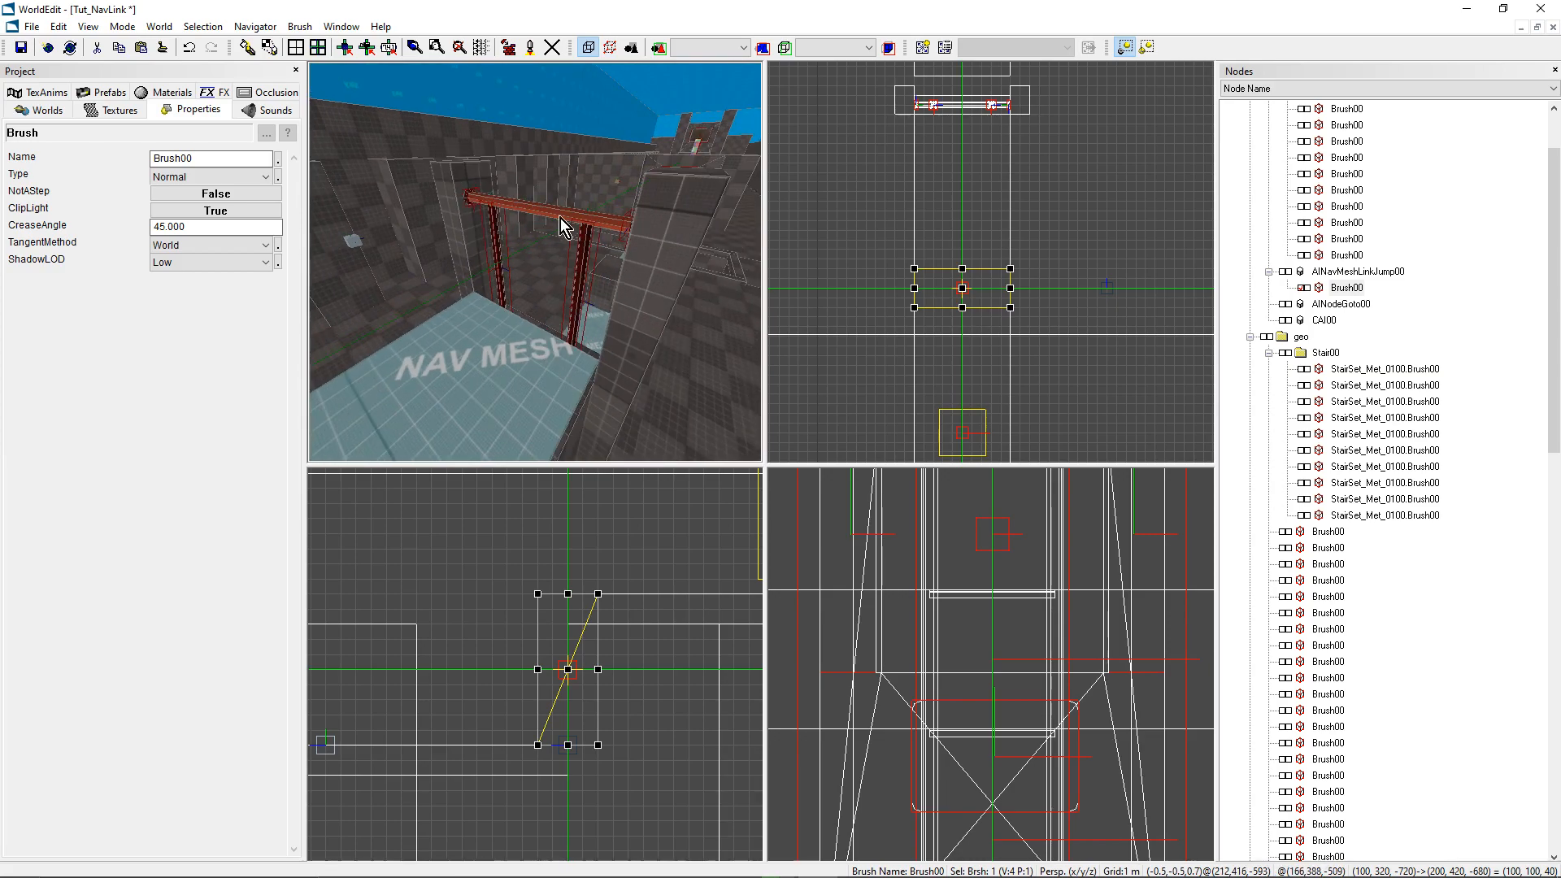
Step: Examine the red railing's size and position between the nav mesh sections in the side and top views, using a 10 cm grid
{"action": "scroll", "coordinate": [559, 667], "scroll_direction": "down", "scroll_amount": 2}
{"action": "middle_click_drag", "start_coordinate": [559, 667], "coordinate": [627, 668]}
{"action": "scroll", "coordinate": [535, 666], "scroll_direction": "up", "scroll_amount": 2}
{"action": "key", "text": "plus"}
{"action": "middle_click_drag", "start_coordinate": [325, 704], "coordinate": [535, 667]}
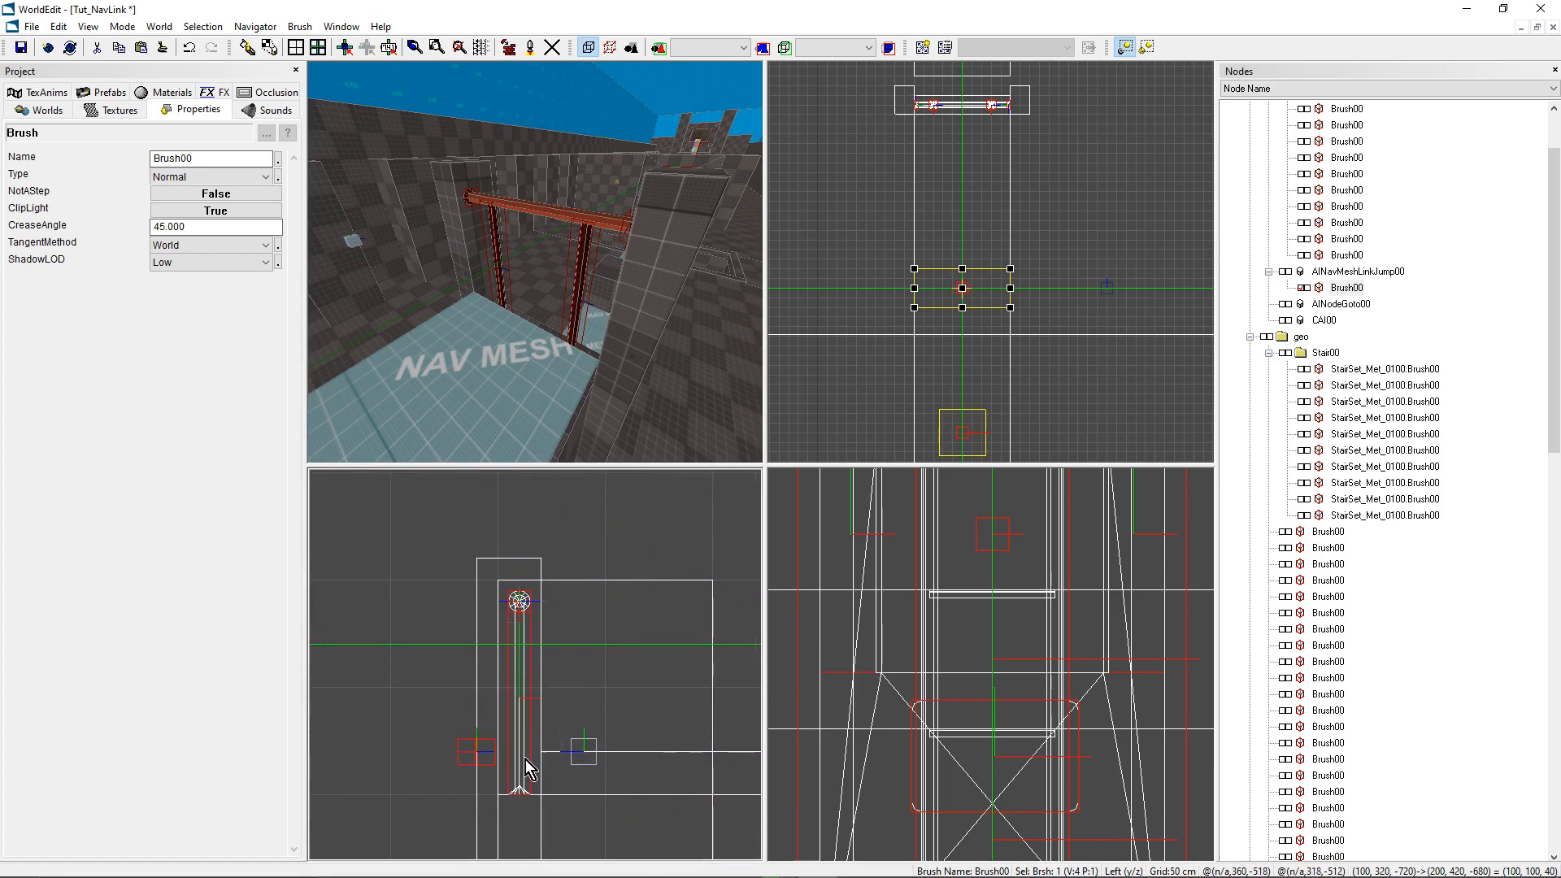
{"action": "key", "text": "plus"}
{"action": "scroll", "coordinate": [551, 587], "scroll_direction": "up", "scroll_amount": 1}
{"action": "middle_click_drag", "start_coordinate": [451, 648], "coordinate": [504, 661]}
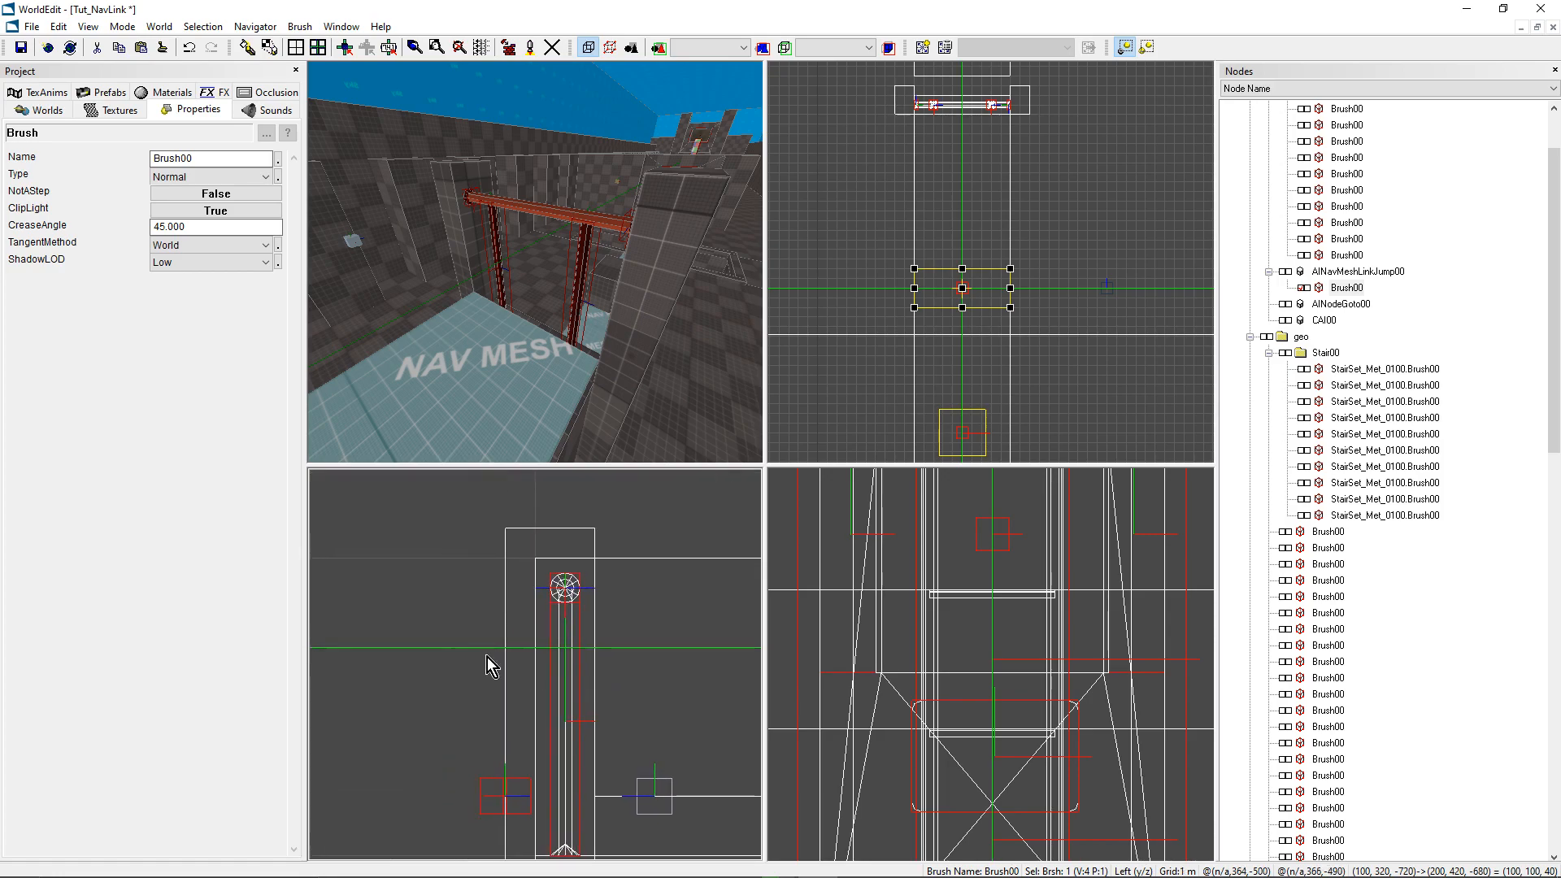
{"action": "key", "text": "minus"}
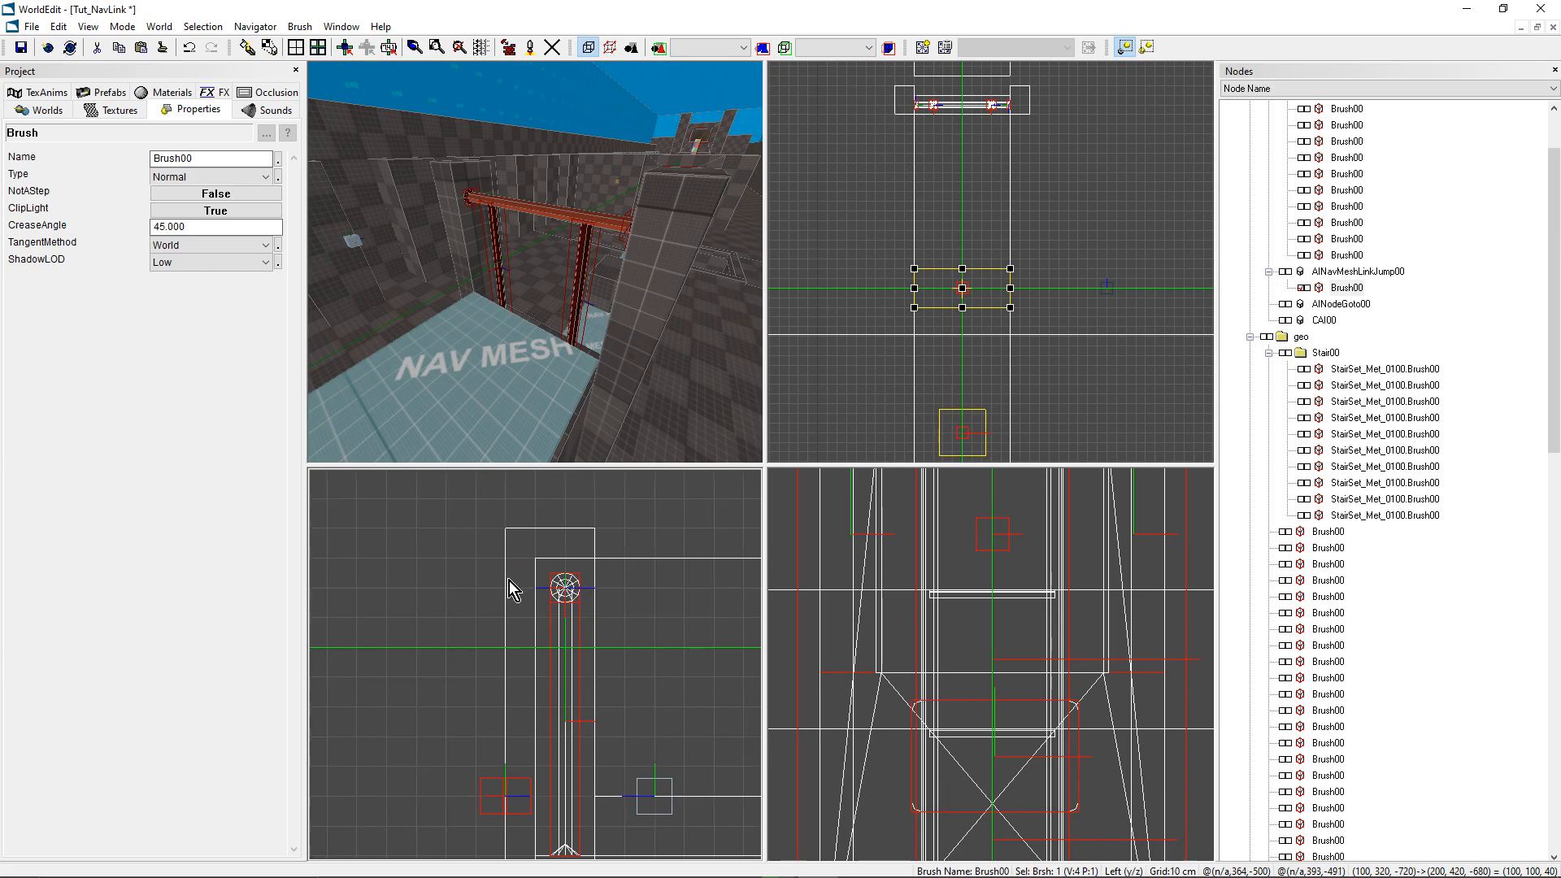
{"action": "middle_click_drag", "start_coordinate": [535, 262], "coordinate": [535, 263]}
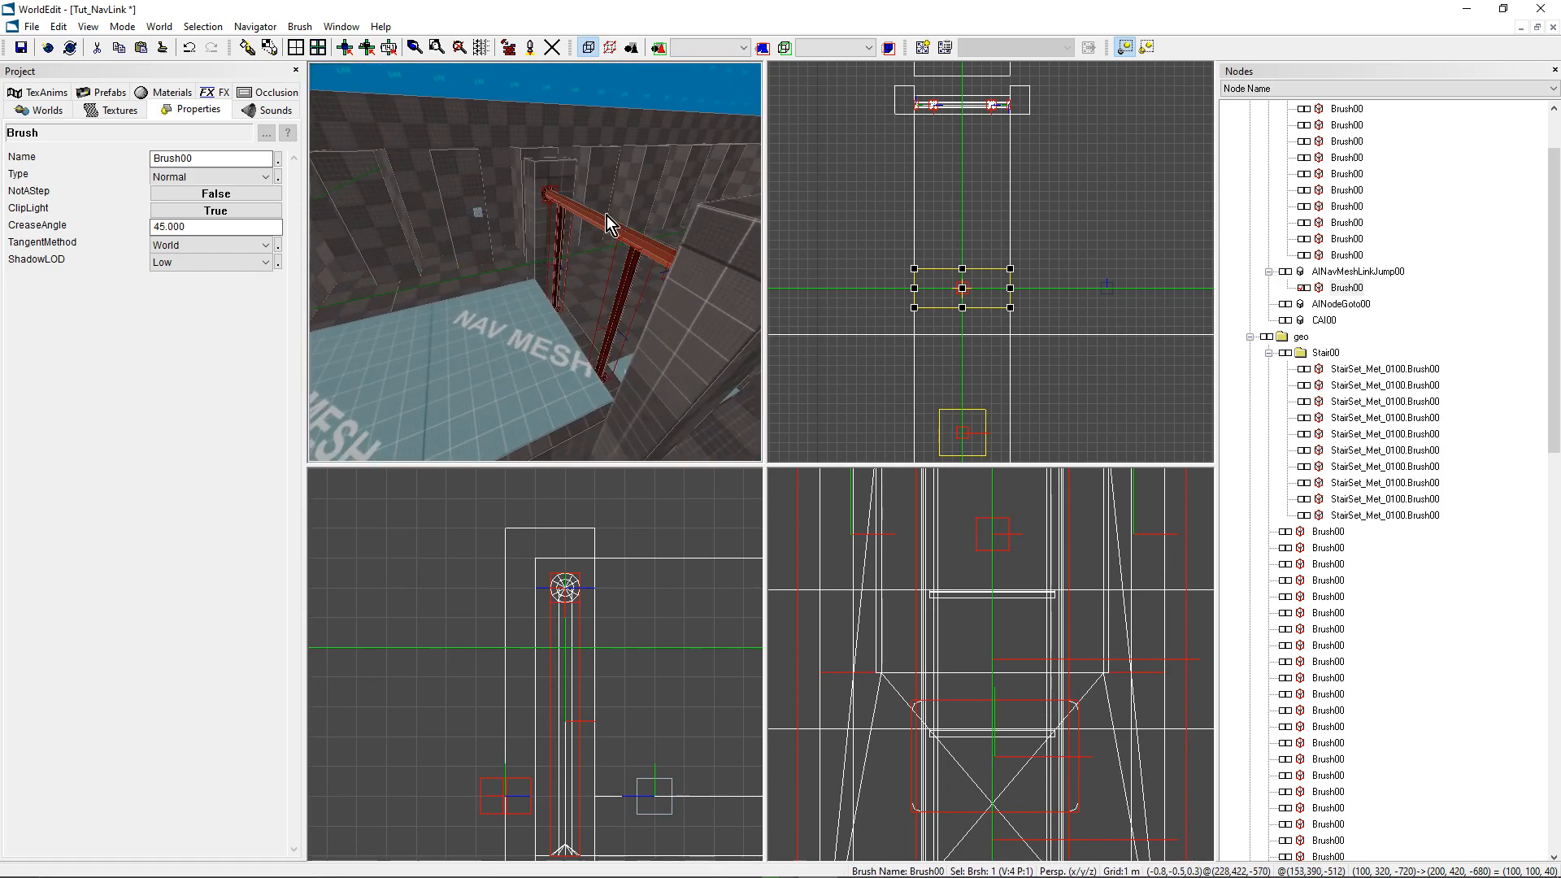
{"action": "scroll", "coordinate": [1027, 265], "scroll_direction": "up", "scroll_amount": 6}
{"action": "scroll", "coordinate": [963, 281], "scroll_direction": "up", "scroll_amount": 4}
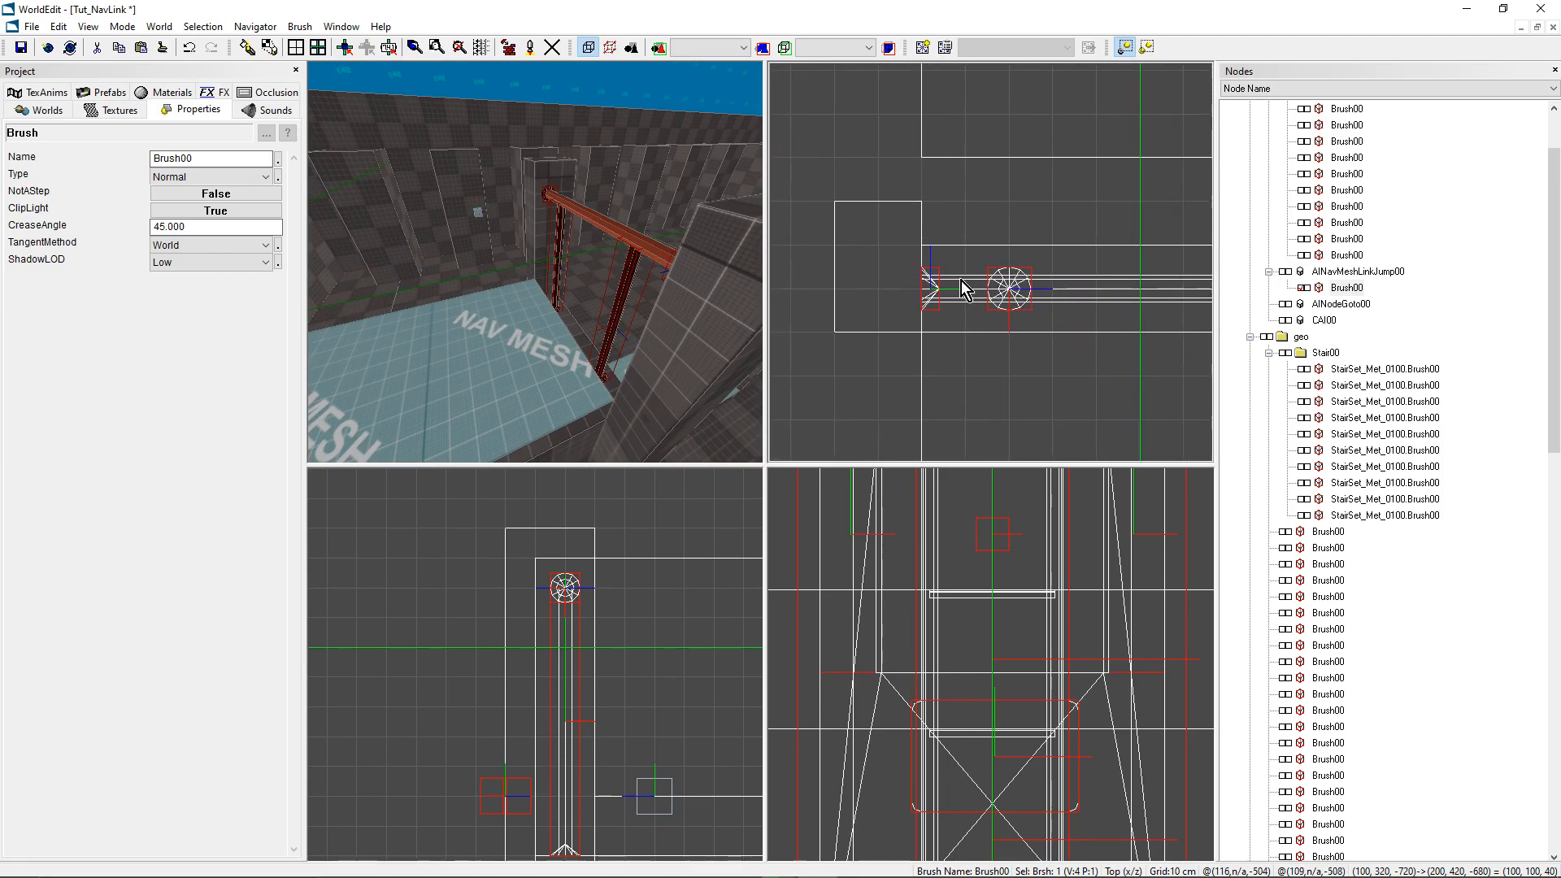
Step: Duplicate the upper nav mesh section 40 cm forward past the railing and trim the copy to 40 cm so it only spans the gap
{"action": "mouse_move", "coordinate": [620, 261]}
{"action": "middle_mouse_down"}
{"action": "mouse_move", "coordinate": [455, 261]}
{"action": "mouse_move", "coordinate": [618, 268]}
{"action": "mouse_move", "coordinate": [480, 281]}
{"action": "mouse_move", "coordinate": [560, 273]}
{"action": "mouse_move", "coordinate": [546, 280]}
{"action": "middle_mouse_up"}
{"action": "left_click", "coordinate": [523, 279]}
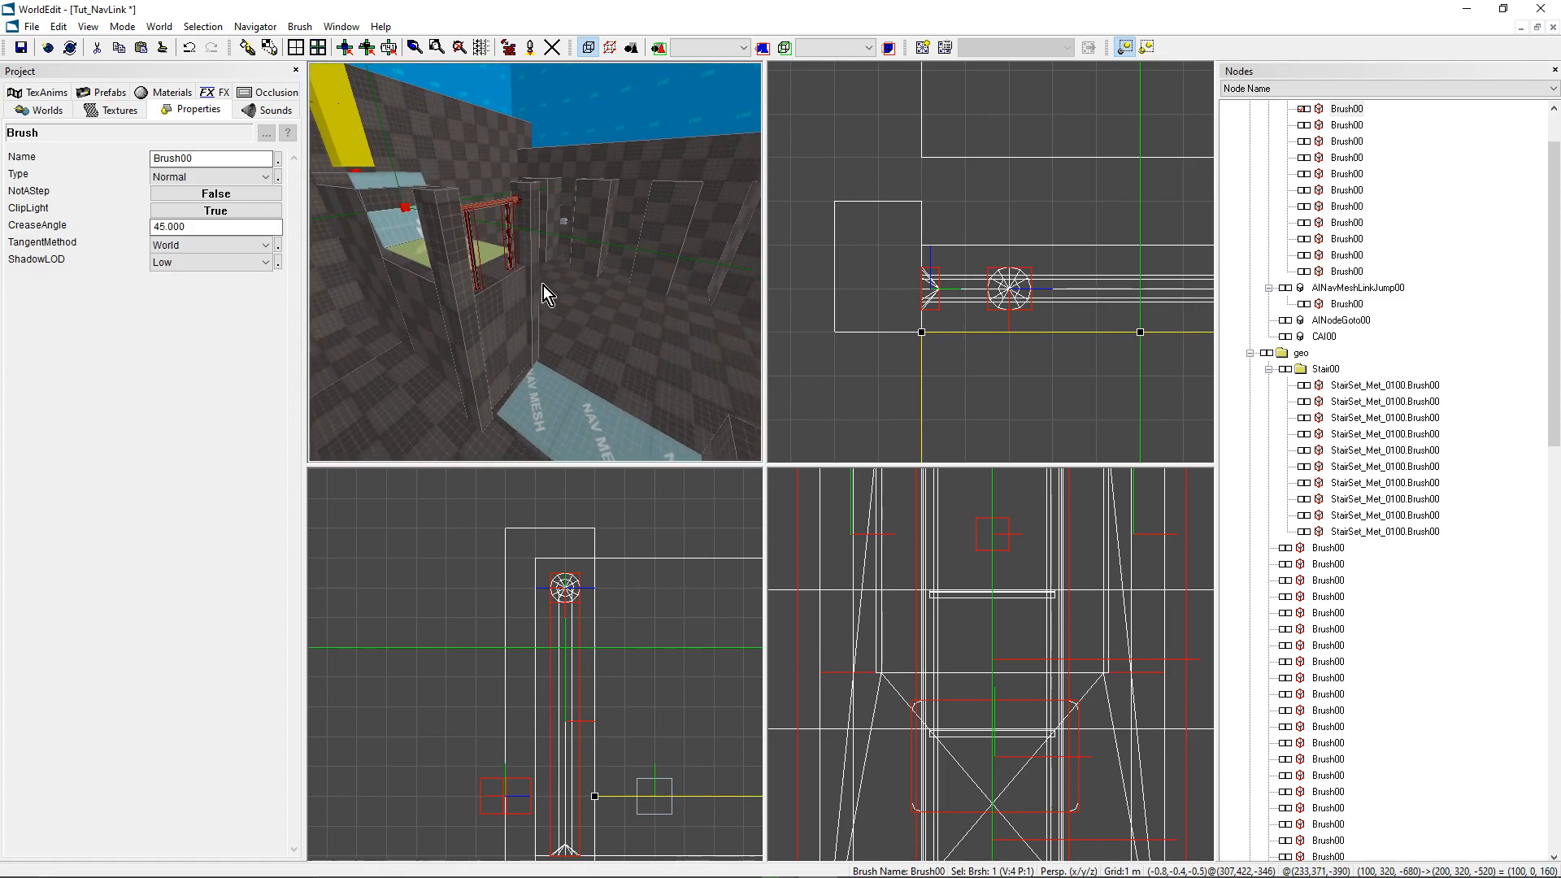
{"action": "scroll", "coordinate": [999, 281], "scroll_direction": "down", "scroll_amount": 6}
{"action": "middle_click_drag", "start_coordinate": [1016, 321], "coordinate": [998, 281]}
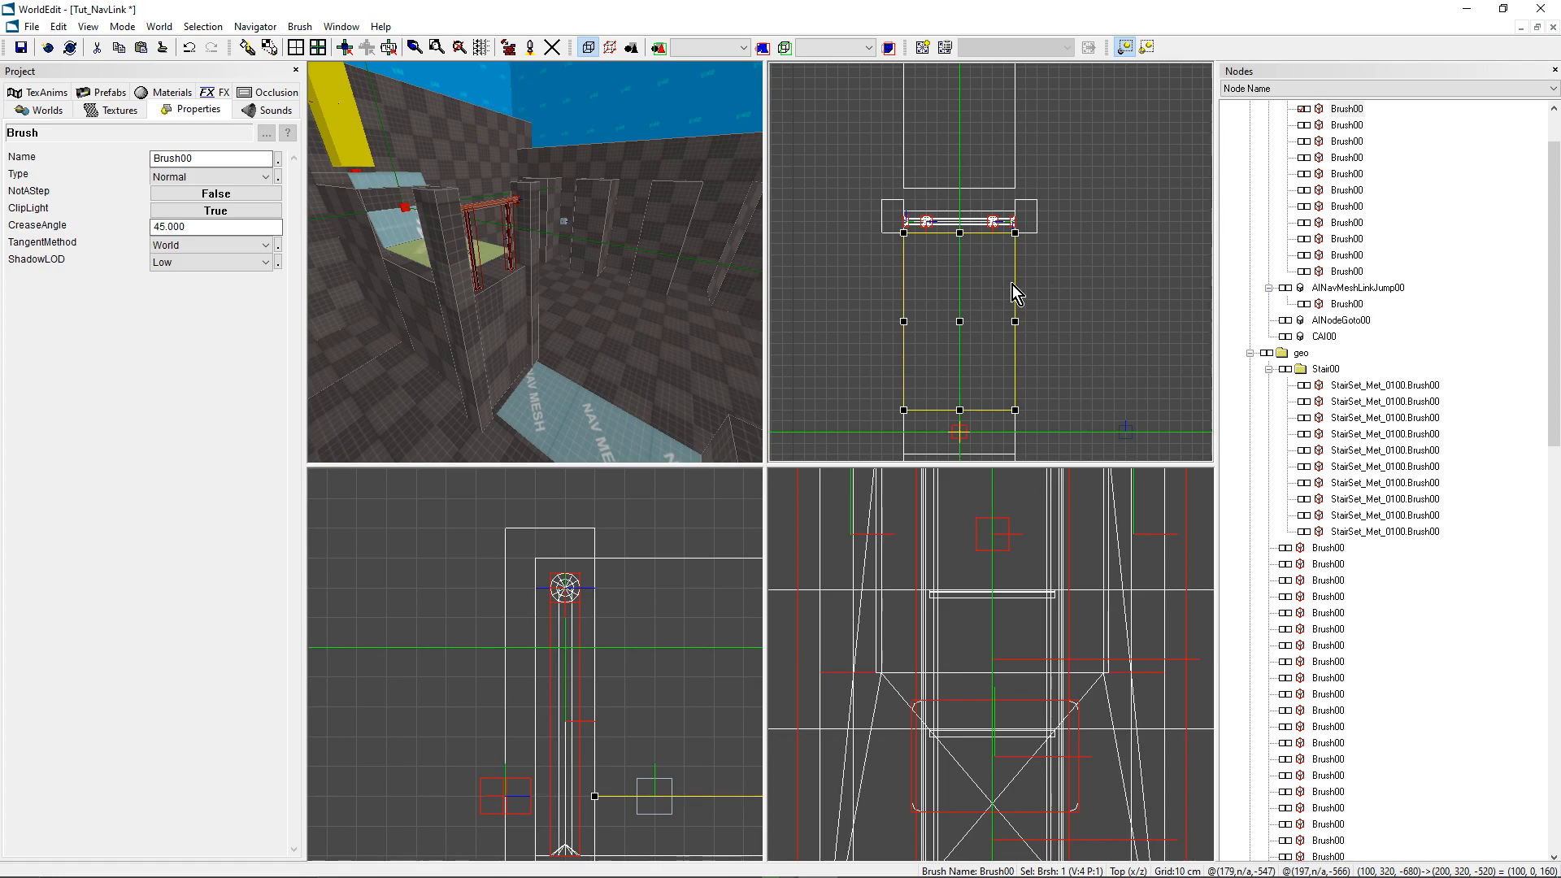
{"action": "left_click_drag", "start_coordinate": [959, 321], "coordinate": [964, 275], "text": "ctrl"}
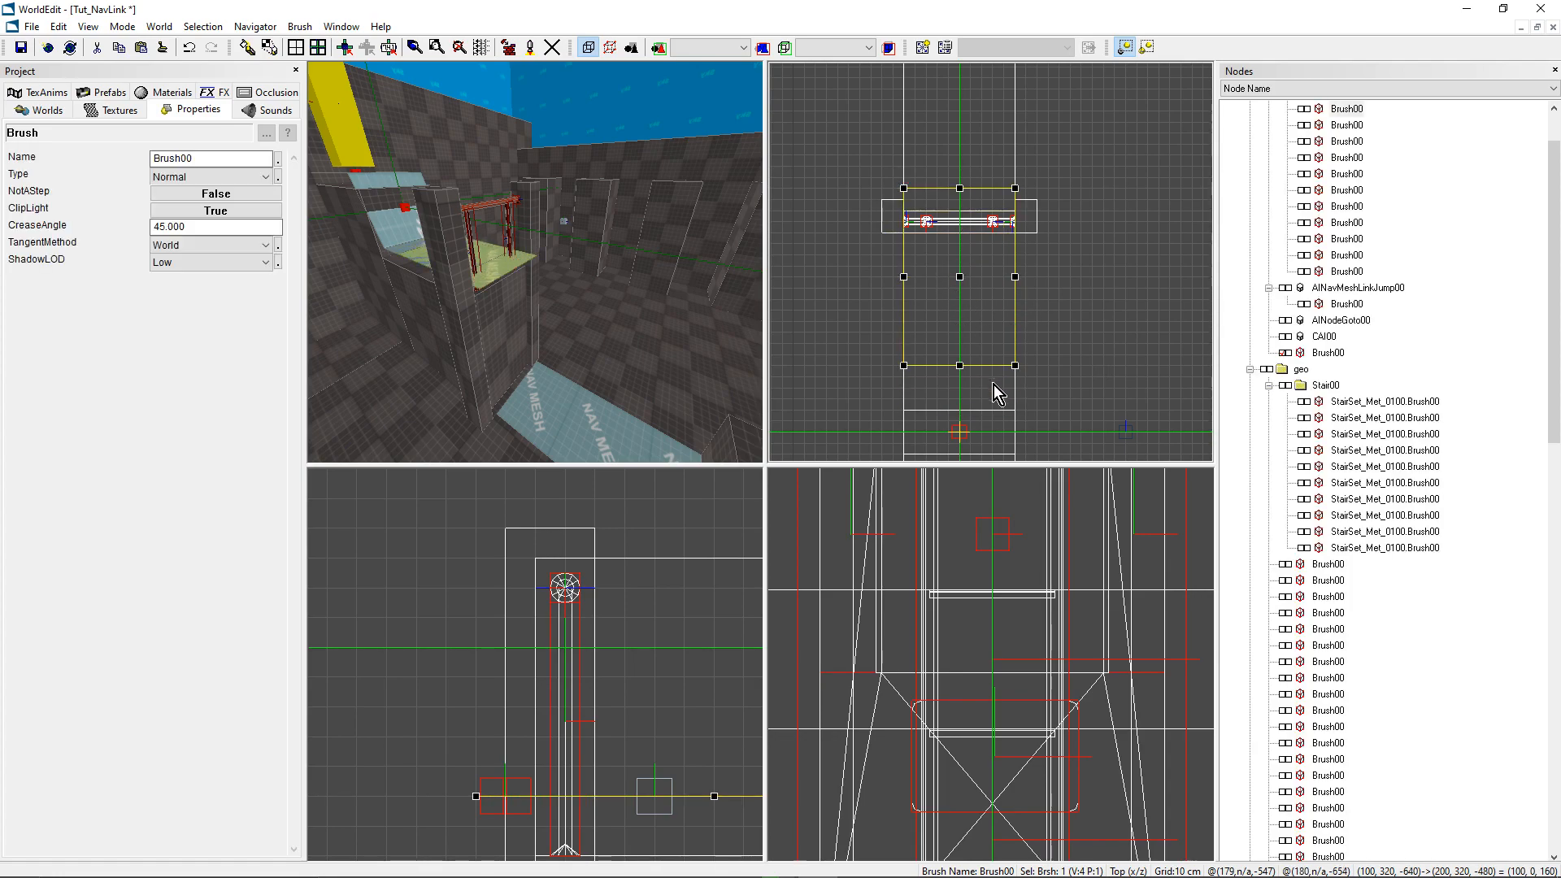
{"action": "left_click_drag", "start_coordinate": [960, 365], "coordinate": [959, 233]}
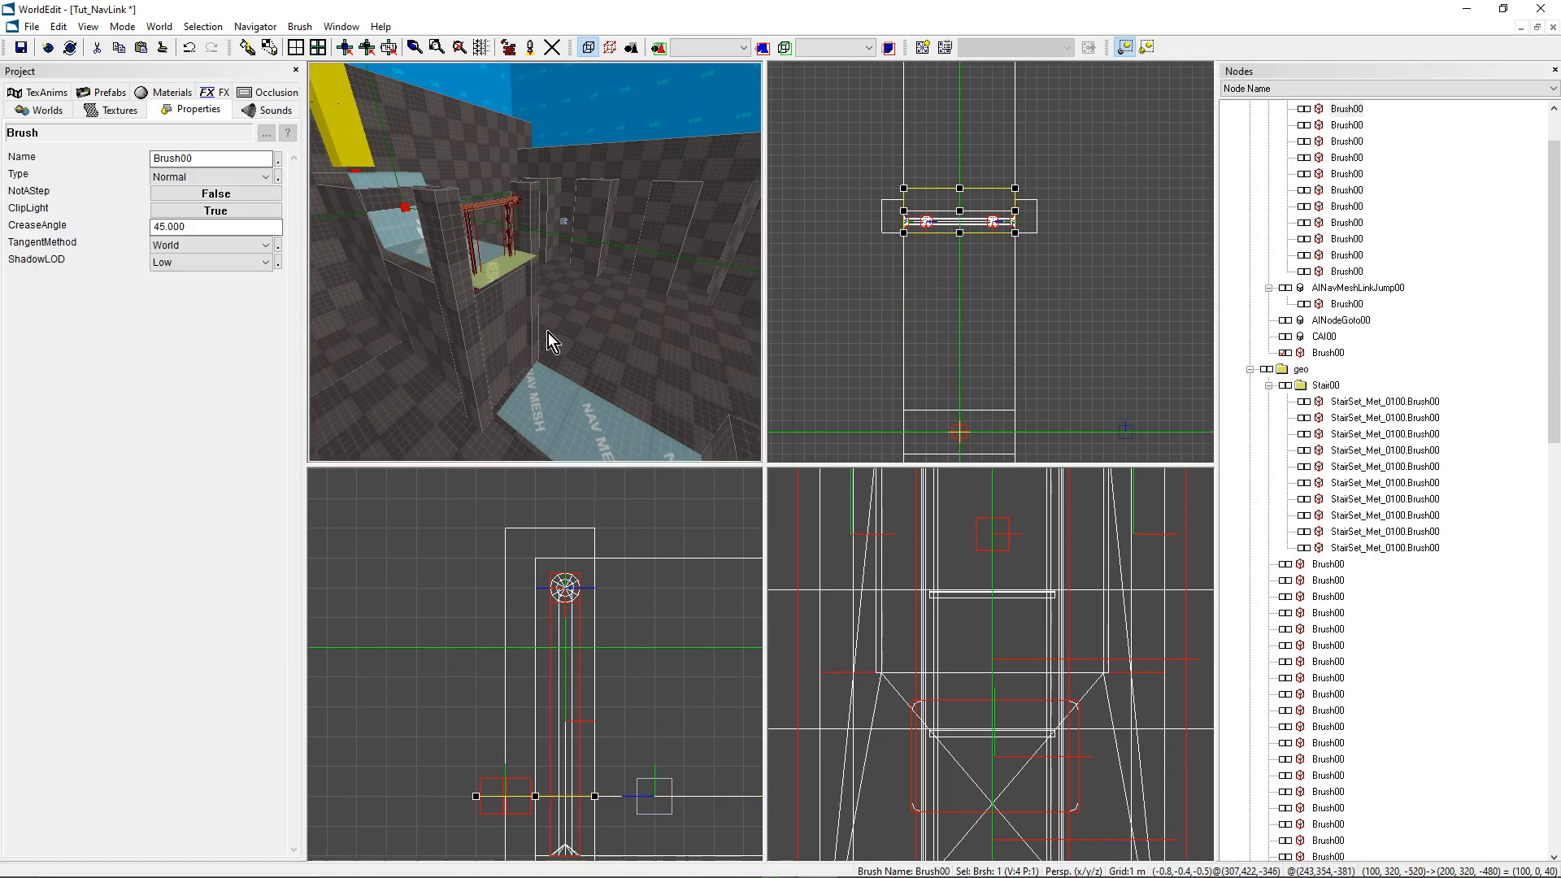
Step: In geometry mode, lower the copy's far edge 200 cm to meet the lower nav mesh, and return to brush mode
{"action": "scroll", "coordinate": [533, 664], "scroll_direction": "down", "scroll_amount": 3}
{"action": "mouse_move", "coordinate": [533, 653]}
{"action": "middle_mouse_down"}
{"action": "mouse_move", "coordinate": [600, 476]}
{"action": "mouse_move", "coordinate": [588, 452]}
{"action": "mouse_move", "coordinate": [583, 464]}
{"action": "middle_mouse_up"}
{"action": "key", "text": "g"}
{"action": "left_click_drag", "start_coordinate": [549, 560], "coordinate": [547, 802]}
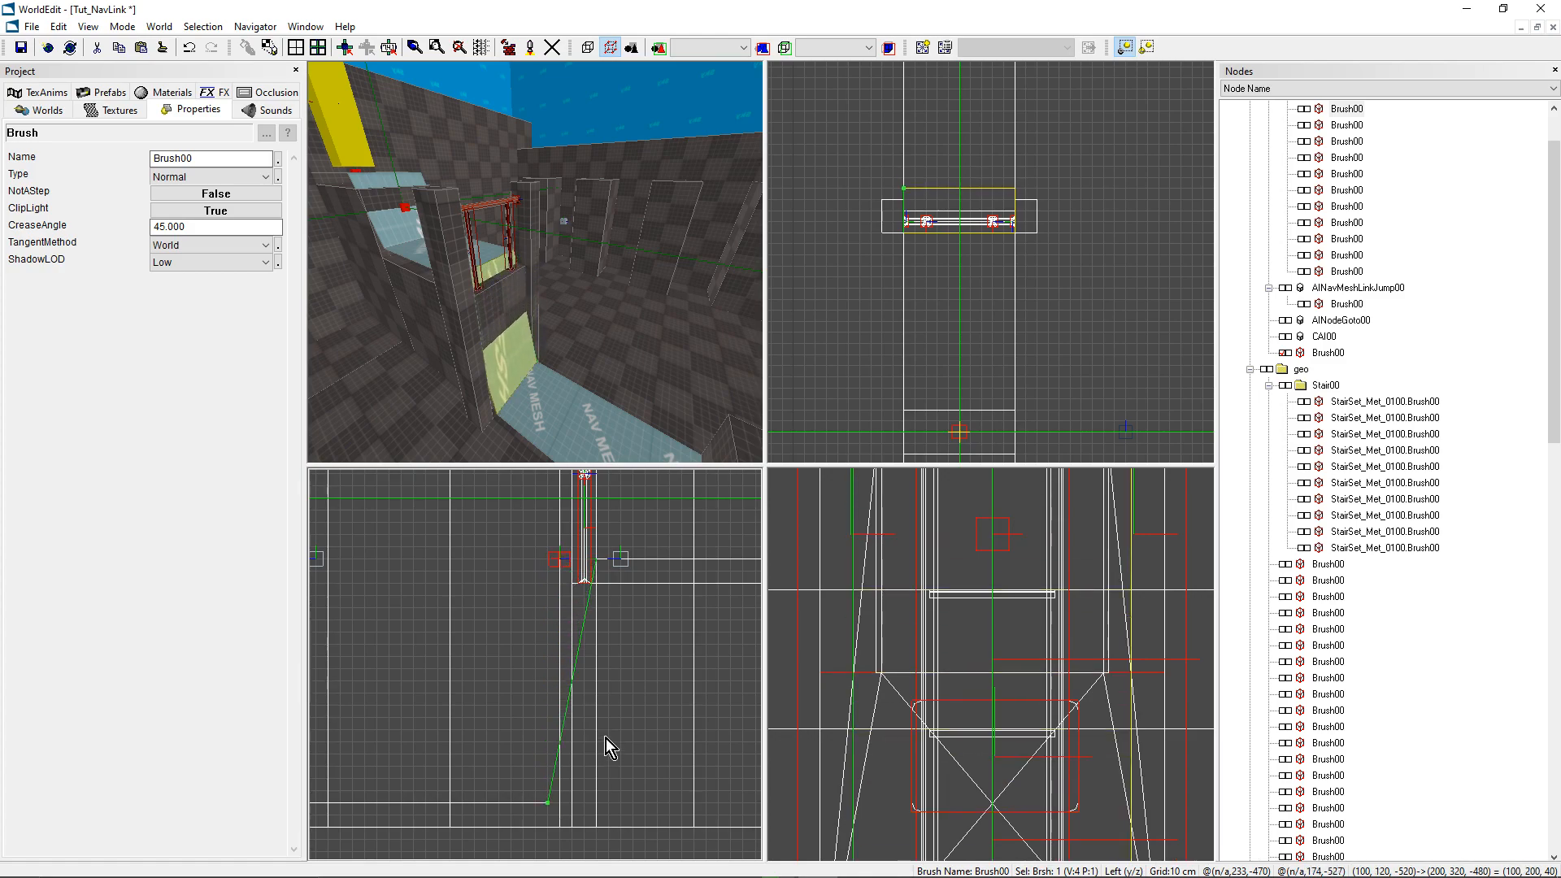
{"action": "key", "text": "b"}
Step: Bind the sloped brush below the railing to a new AINavMeshLinkJump object
{"action": "middle_click_drag", "start_coordinate": [529, 314], "coordinate": [512, 293]}
{"action": "right_click", "coordinate": [509, 320]}
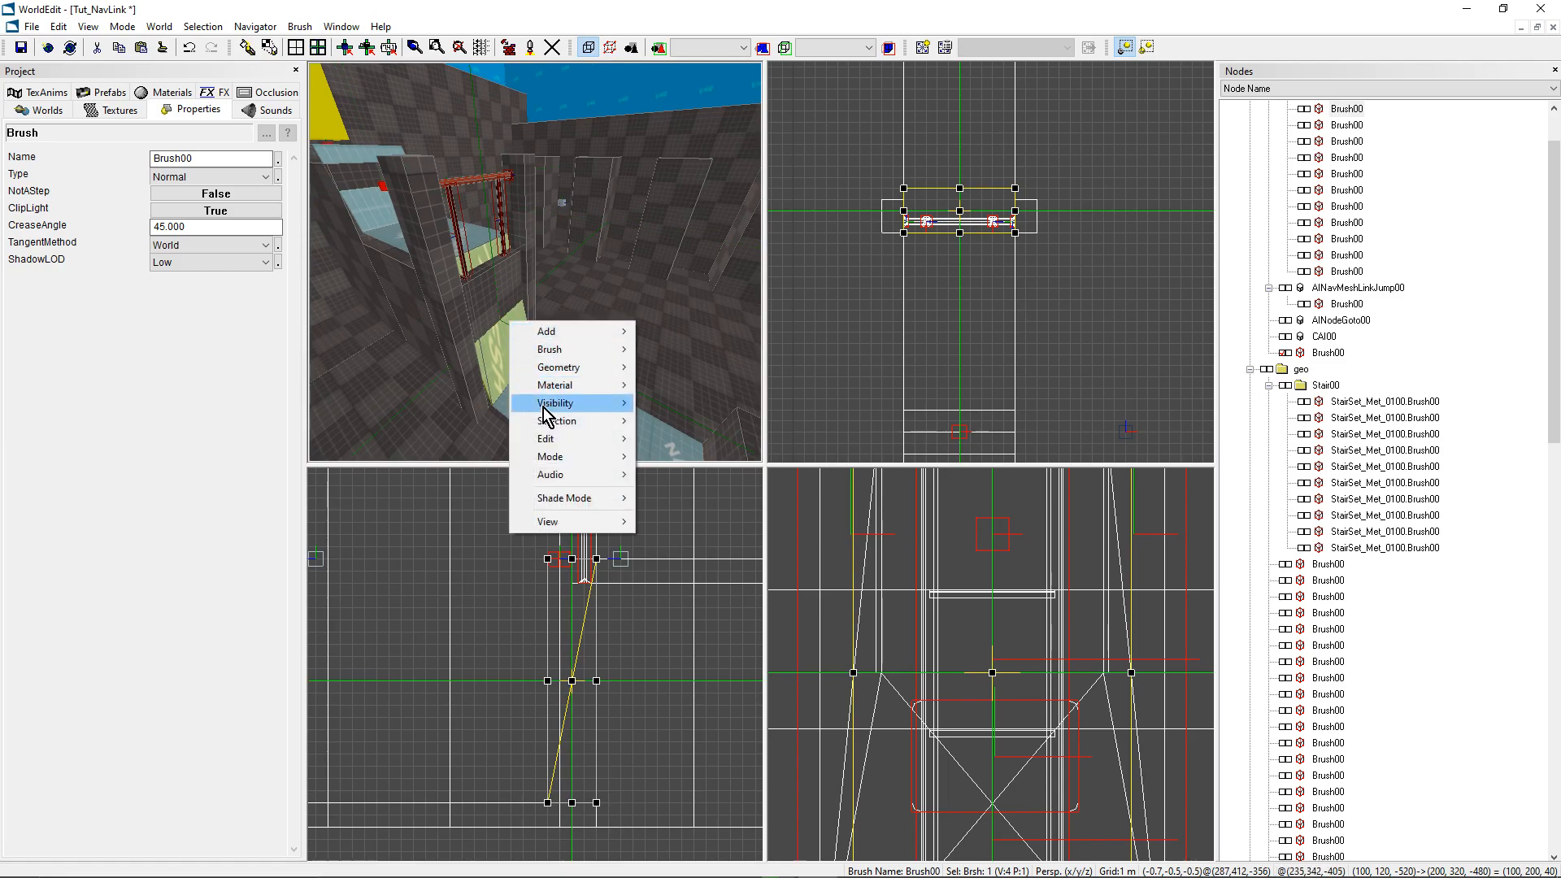
{"action": "mouse_move", "coordinate": [628, 431]}
{"action": "left_click", "coordinate": [689, 480]}
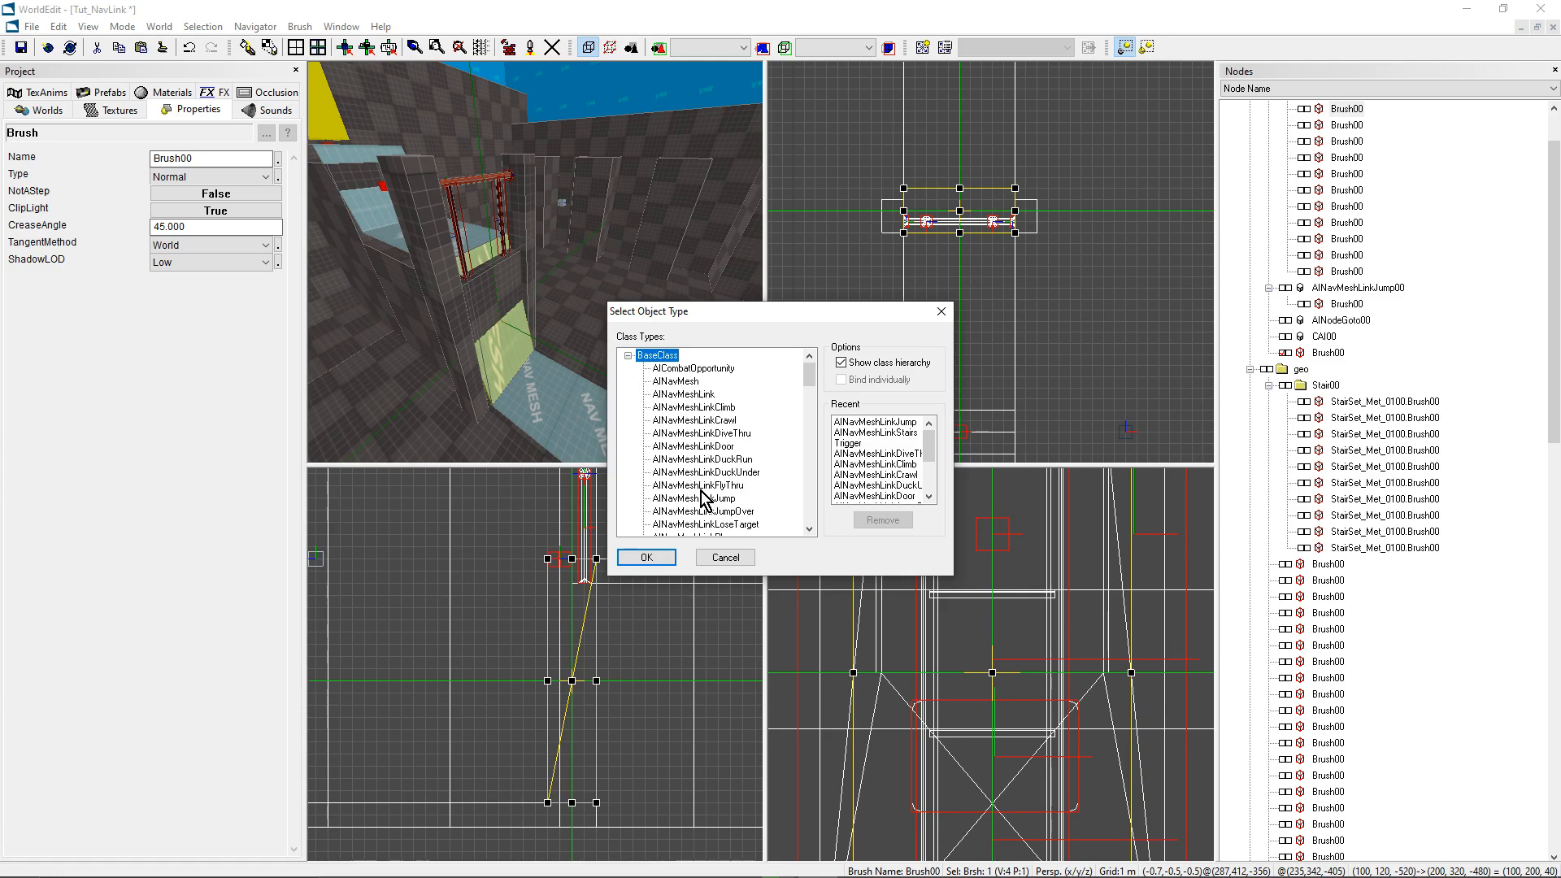
{"action": "scroll", "coordinate": [707, 499], "scroll_direction": "down", "scroll_amount": 1}
{"action": "left_click", "coordinate": [692, 460]}
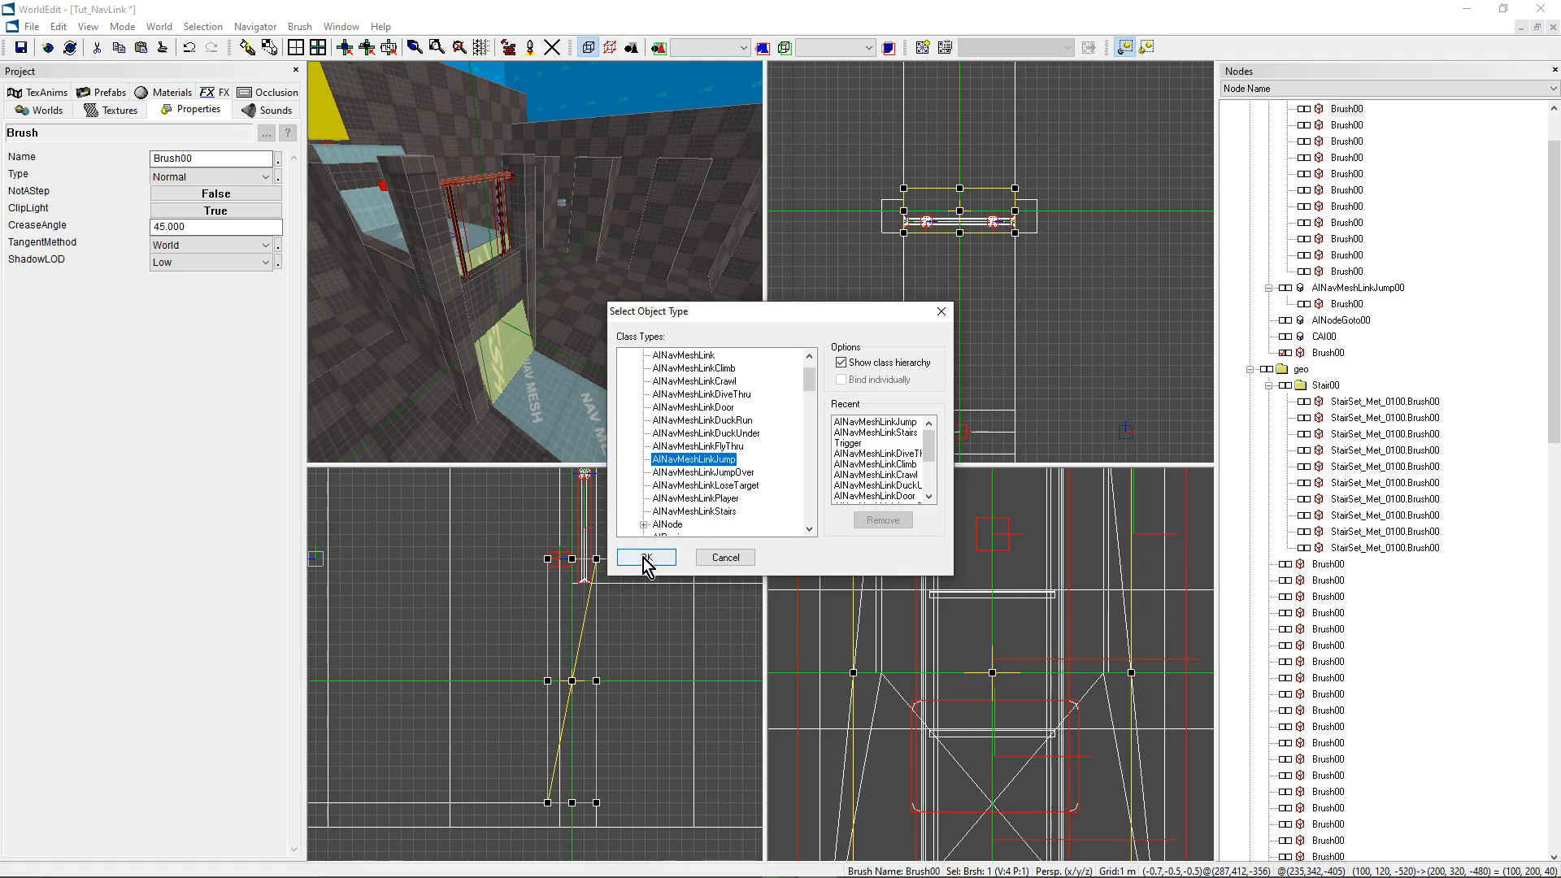
{"action": "left_click", "coordinate": [647, 557]}
Step: Select only the new jump link object, without its brush, and set its SmartObject to JumpRail
{"action": "right_click_drag", "start_coordinate": [569, 325], "coordinate": [569, 285]}
{"action": "left_click", "coordinate": [1268, 320]}
{"action": "left_click", "coordinate": [1303, 338]}
{"action": "left_click", "coordinate": [207, 383]}
{"action": "left_click", "coordinate": [188, 422]}
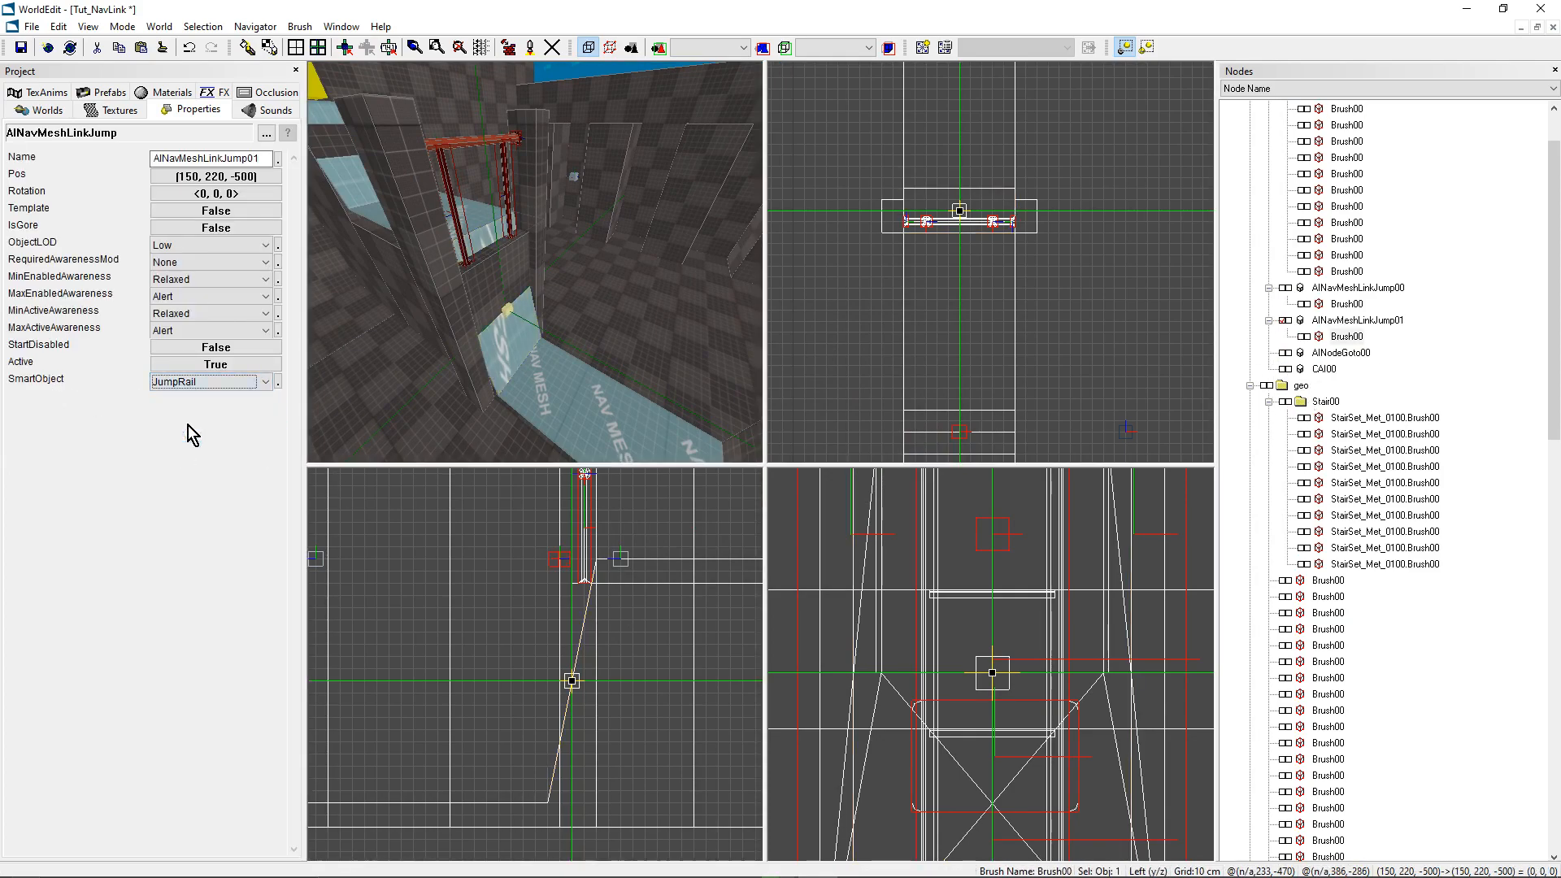
Step: Inspect the box obstacle that separates the next two nav mesh sections on the lower floor
{"action": "right_click_drag", "start_coordinate": [558, 314], "coordinate": [642, 250]}
{"action": "left_click", "coordinate": [558, 369]}
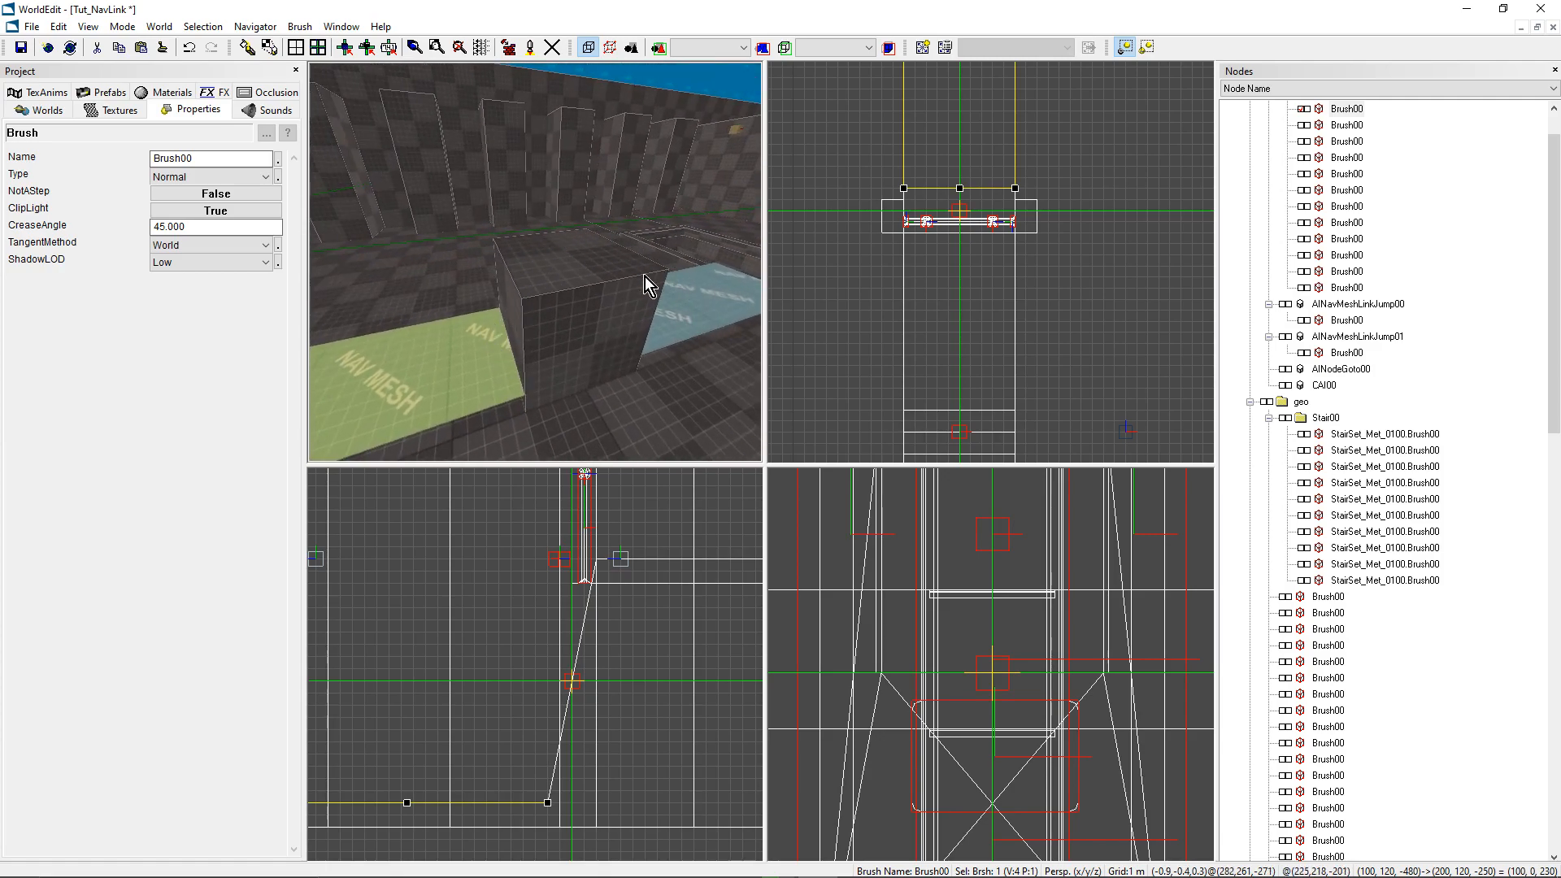
{"action": "right_click_drag", "start_coordinate": [643, 275], "coordinate": [530, 260]}
{"action": "left_click", "coordinate": [539, 305]}
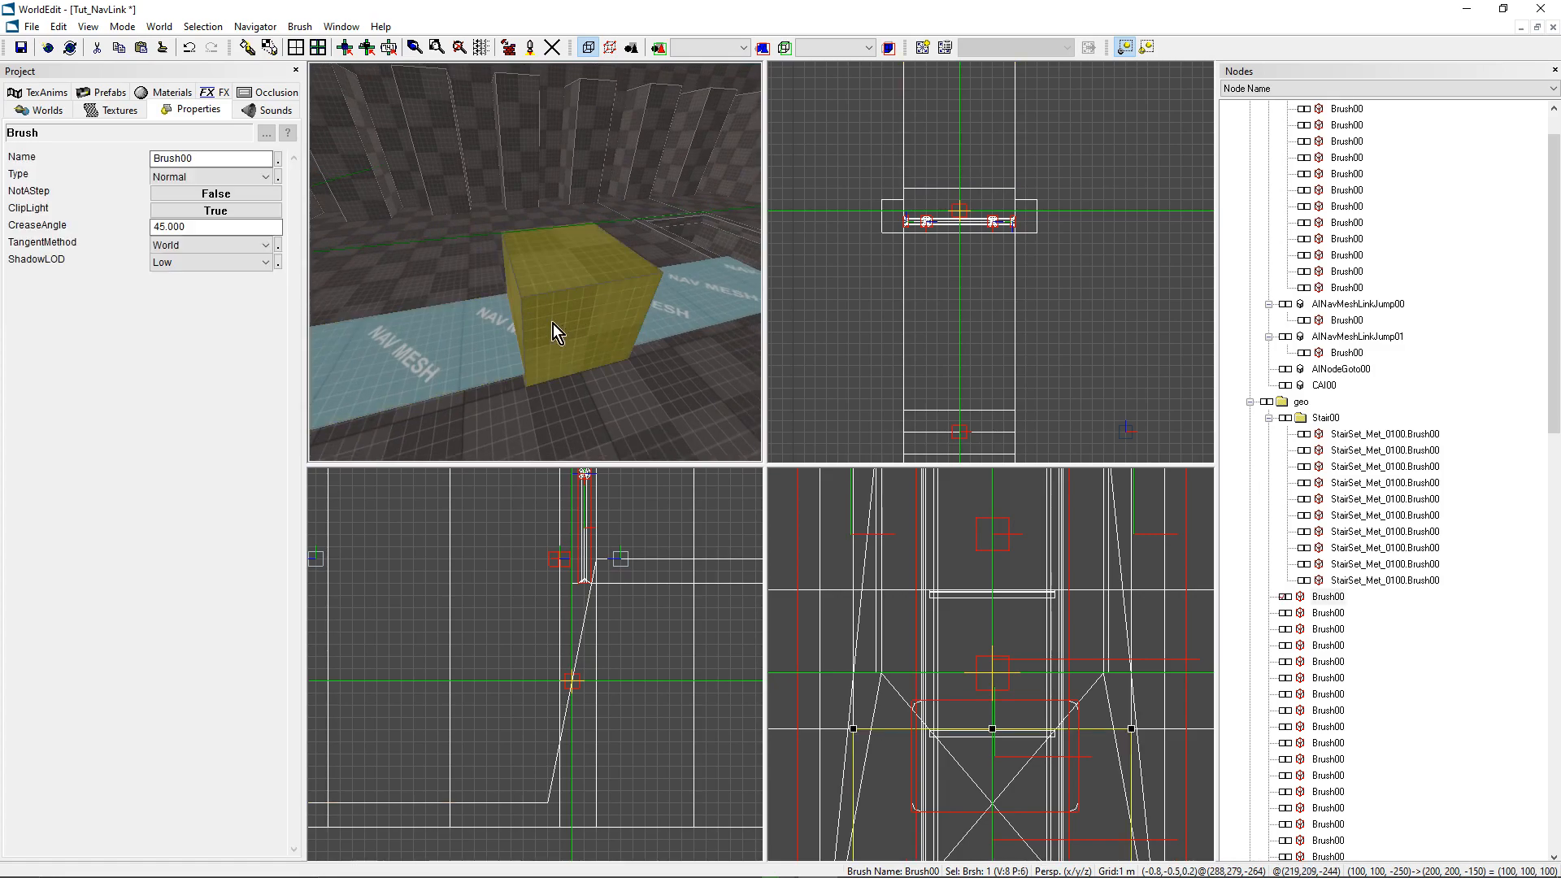
{"action": "right_click_drag", "start_coordinate": [581, 345], "coordinate": [580, 345]}
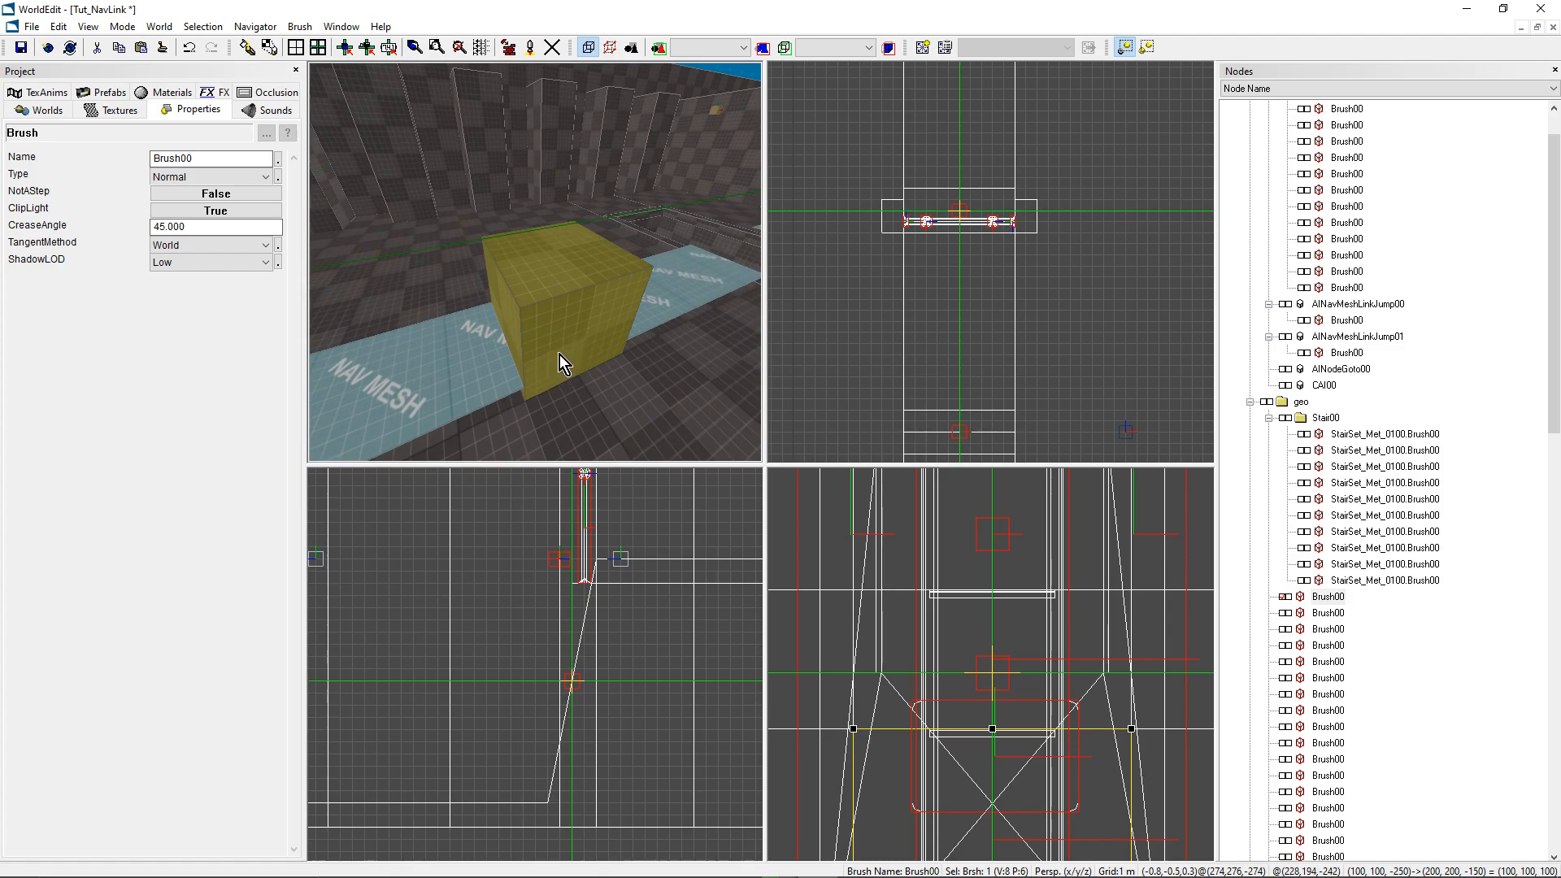
{"action": "right_click_drag", "start_coordinate": [560, 354], "coordinate": [539, 351]}
{"action": "right_click_drag", "start_coordinate": [573, 249], "coordinate": [573, 248]}
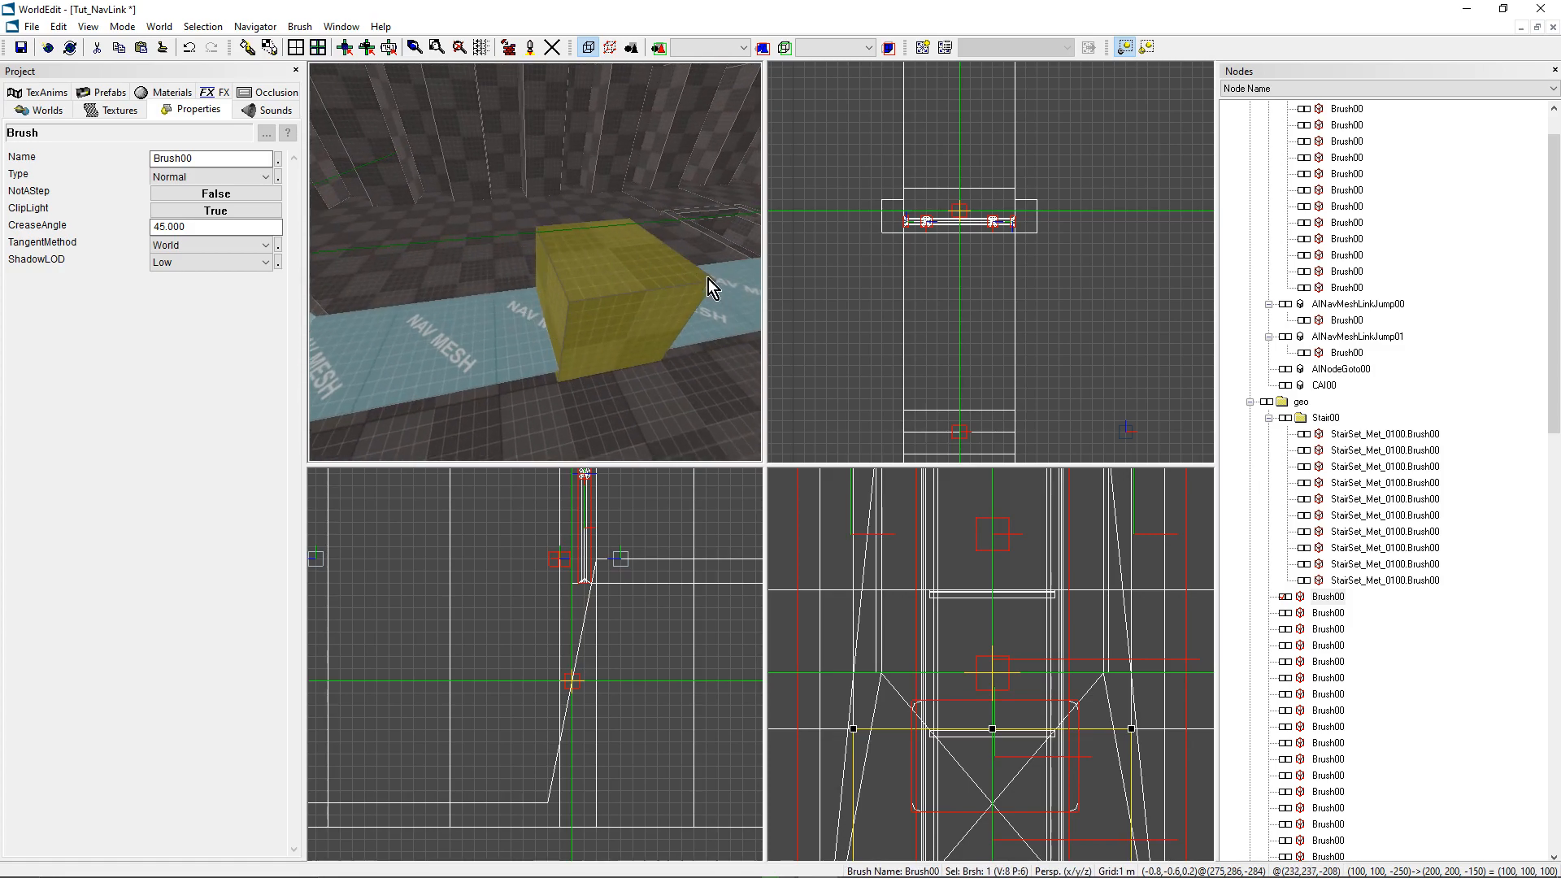
Step: Duplicate the nav mesh section beside the box 100 cm forward and trim the copy to 100 cm long to cover the box's footprint
{"action": "left_click", "coordinate": [511, 339]}
{"action": "scroll", "coordinate": [993, 273], "scroll_direction": "down", "scroll_amount": 2}
{"action": "right_click_drag", "start_coordinate": [993, 273], "coordinate": [1027, 443]}
{"action": "scroll", "coordinate": [990, 262], "scroll_direction": "up", "scroll_amount": 2}
{"action": "left_click_drag", "start_coordinate": [995, 349], "coordinate": [994, 270]}
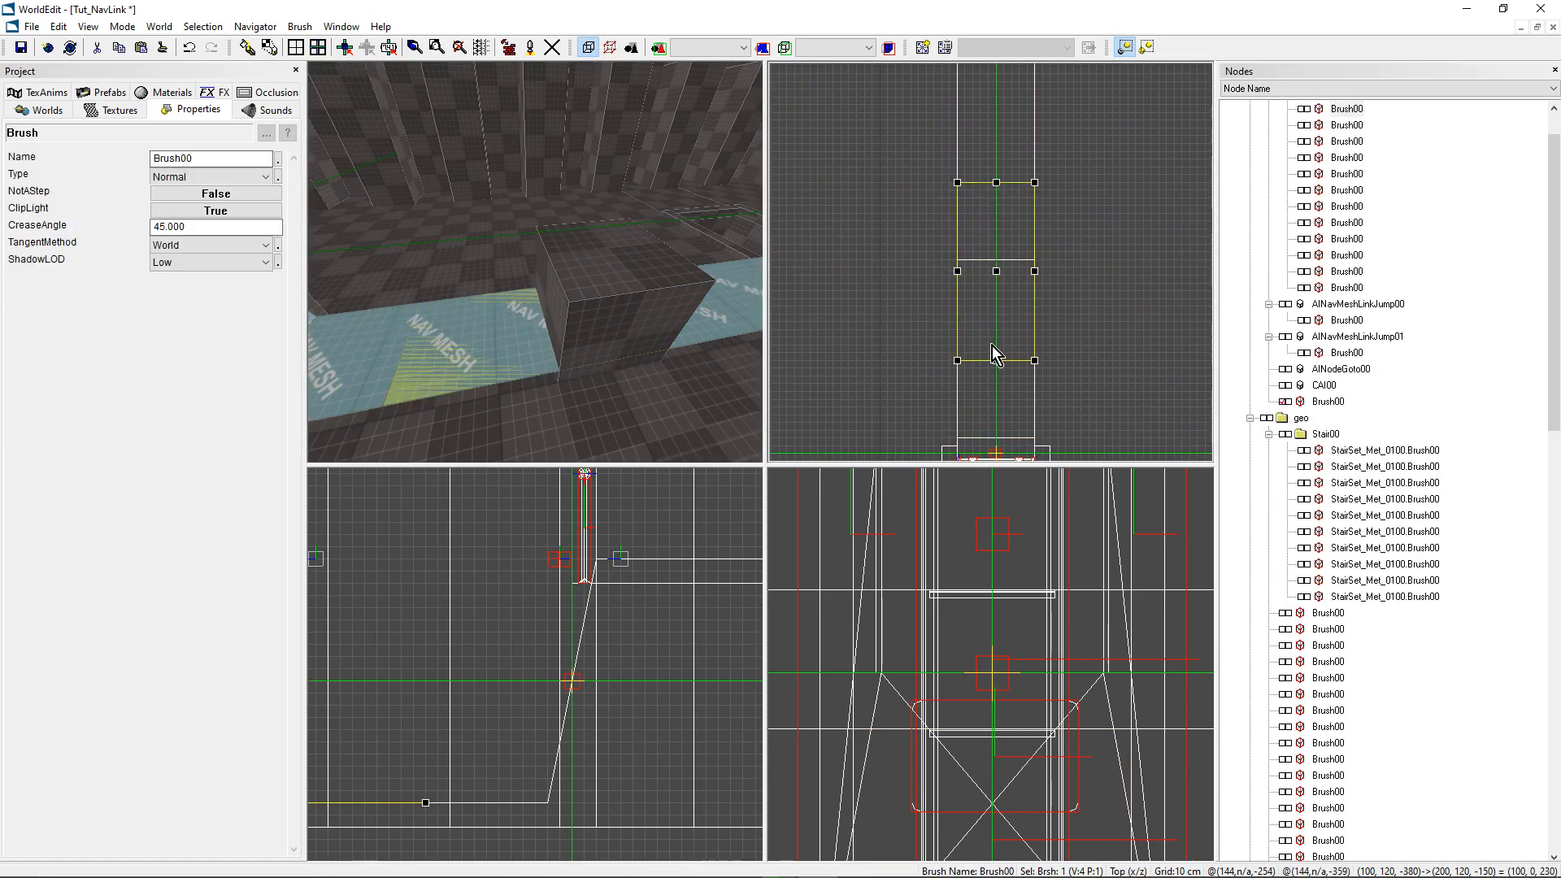
{"action": "left_click_drag", "start_coordinate": [997, 361], "coordinate": [996, 259]}
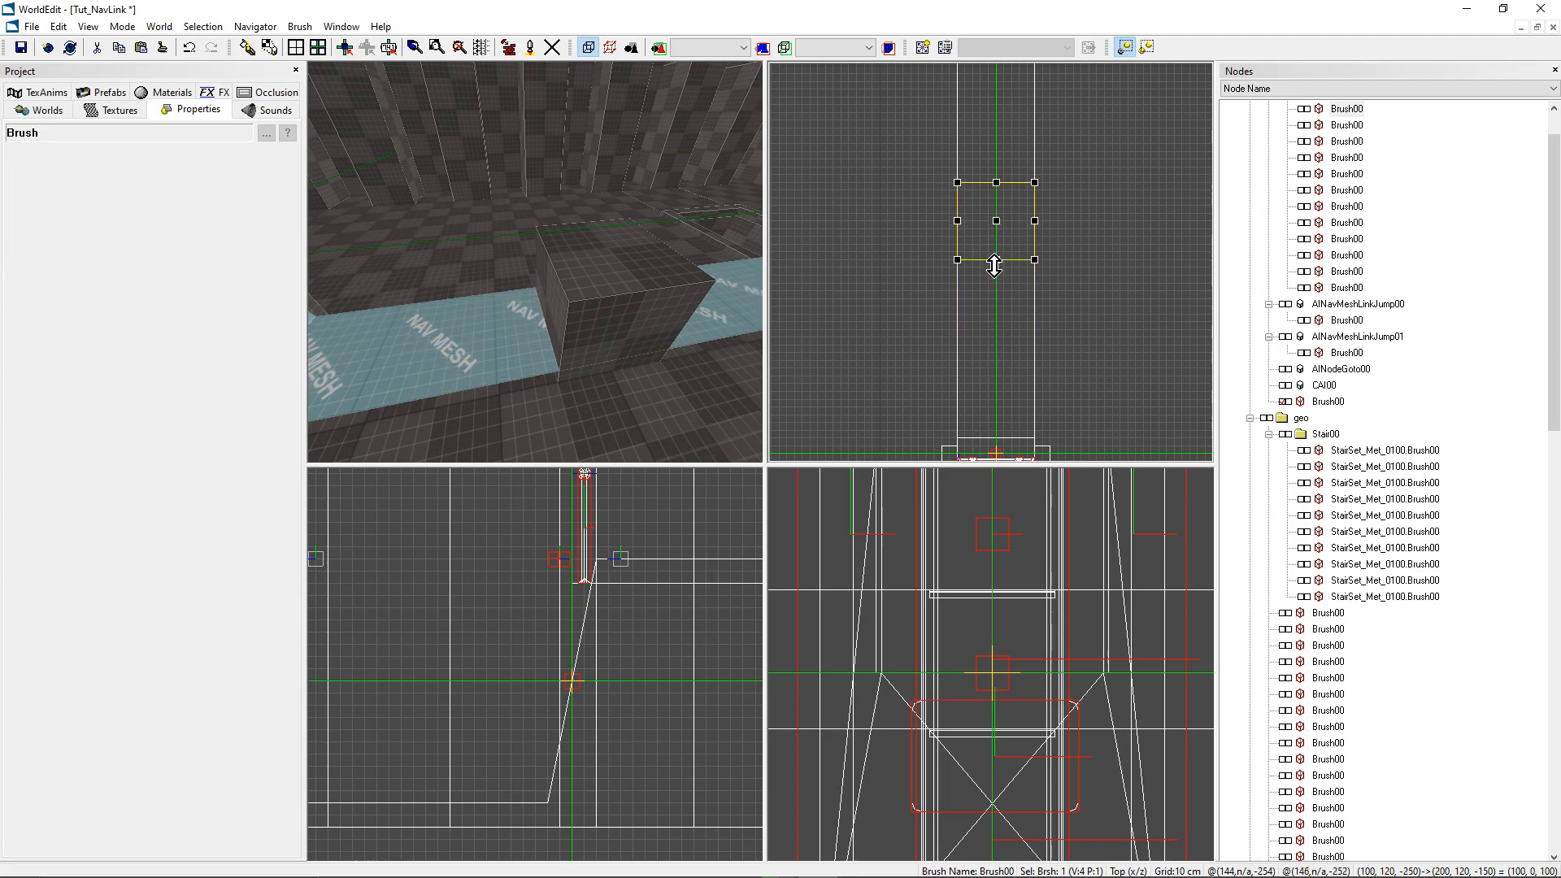
Step: Bind the trimmed brush under the box to a new AINavMeshLinkDiveThru object
{"action": "mouse_move", "coordinate": [535, 262]}
{"action": "right_mouse_down"}
{"action": "mouse_move", "coordinate": [504, 268]}
{"action": "mouse_move", "coordinate": [520, 292]}
{"action": "mouse_move", "coordinate": [528, 281]}
{"action": "mouse_move", "coordinate": [535, 326]}
{"action": "right_mouse_up"}
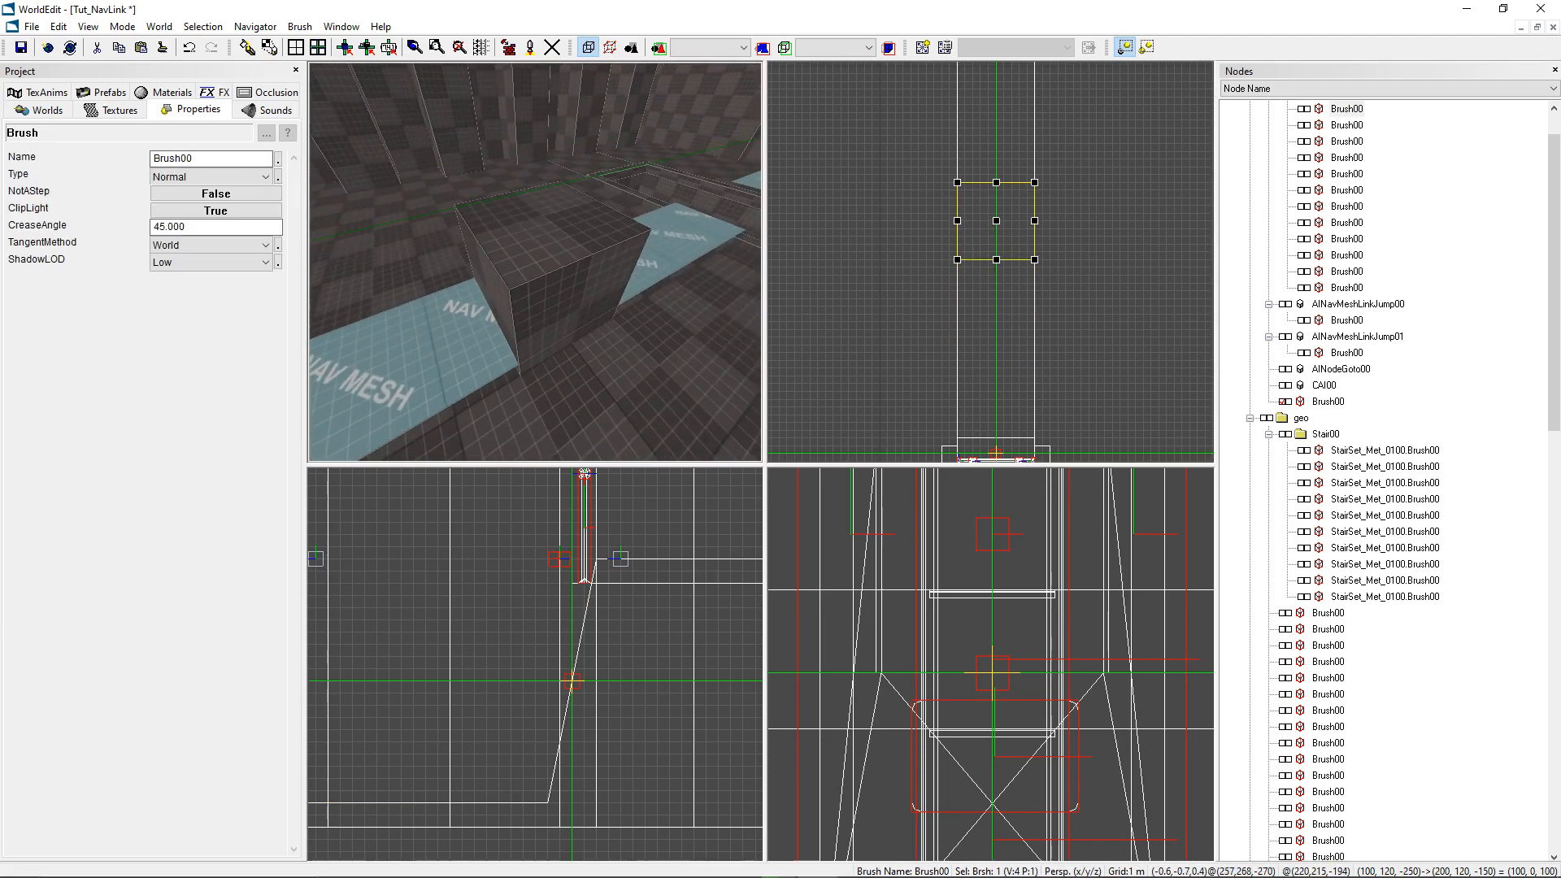
{"action": "right_click", "coordinate": [583, 269]}
{"action": "mouse_move", "coordinate": [644, 367]}
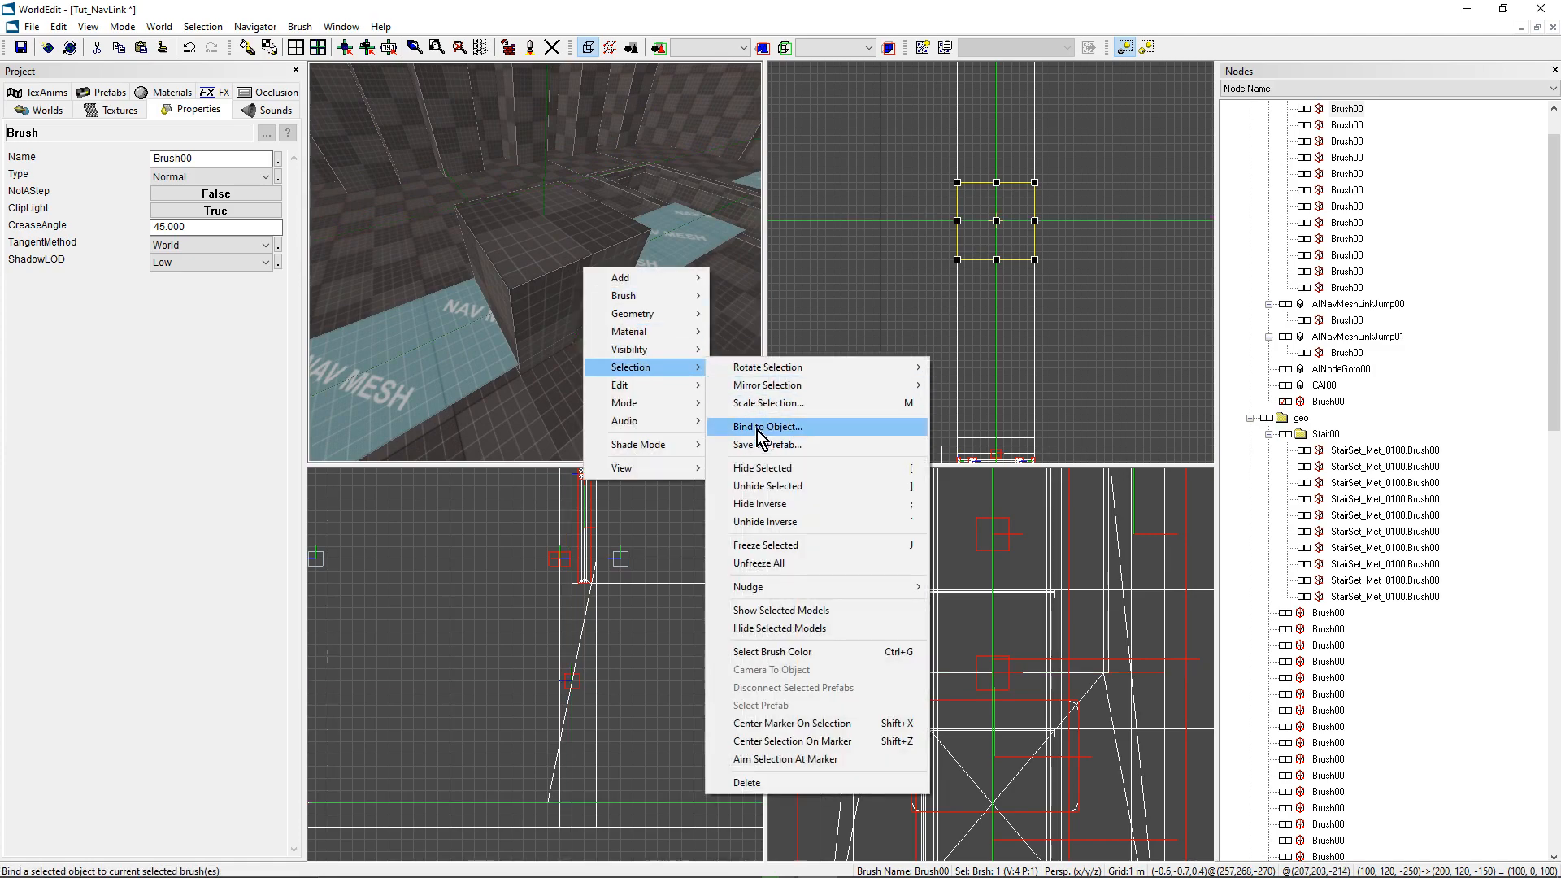
{"action": "left_click", "coordinate": [758, 427]}
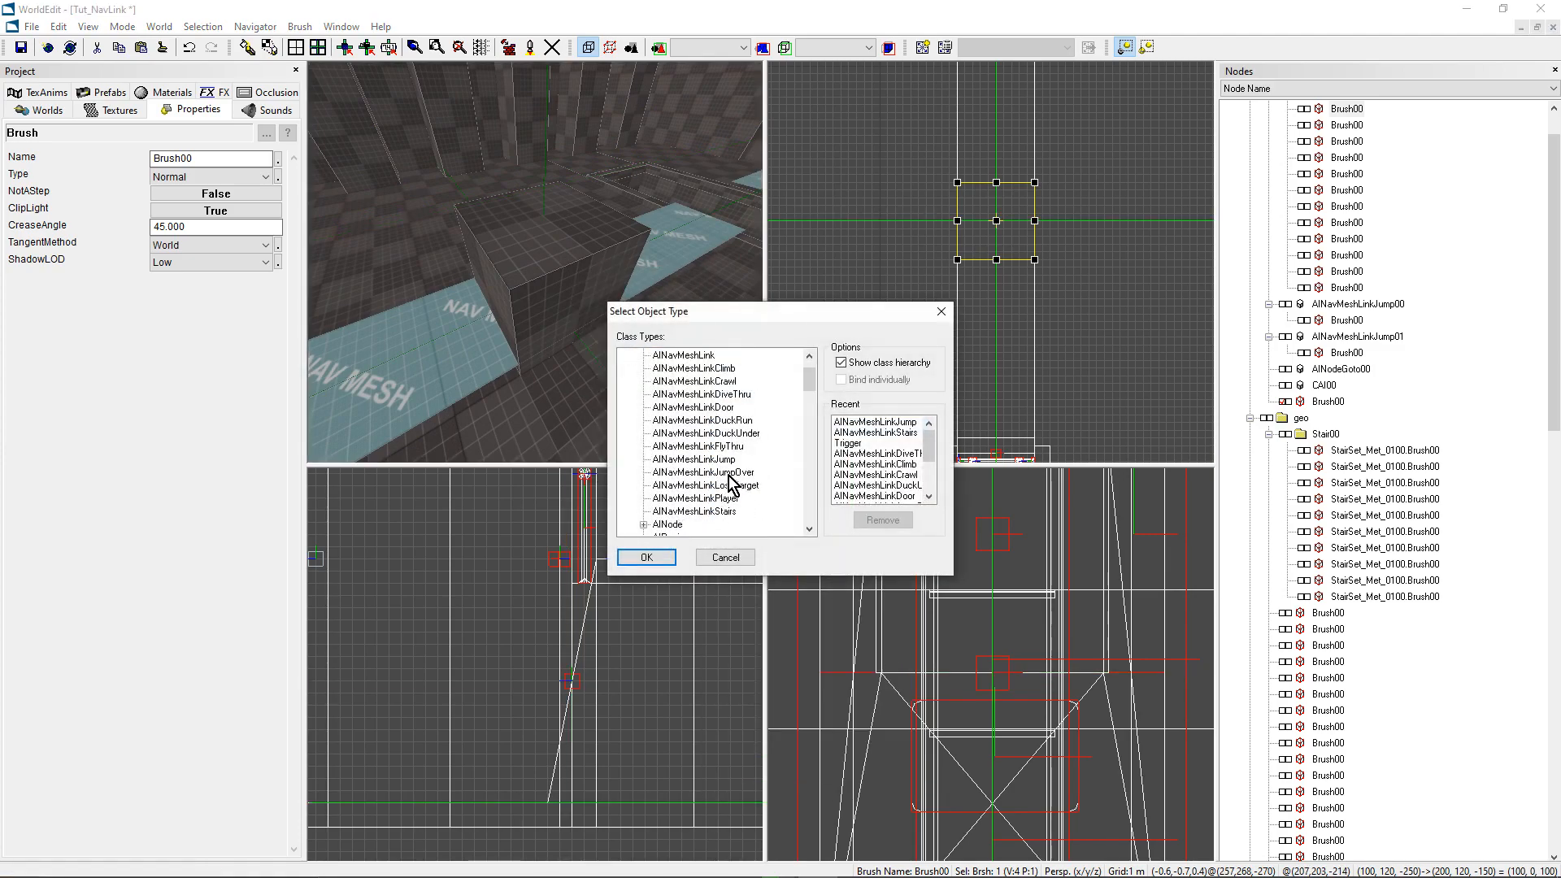
{"action": "left_click", "coordinate": [701, 395]}
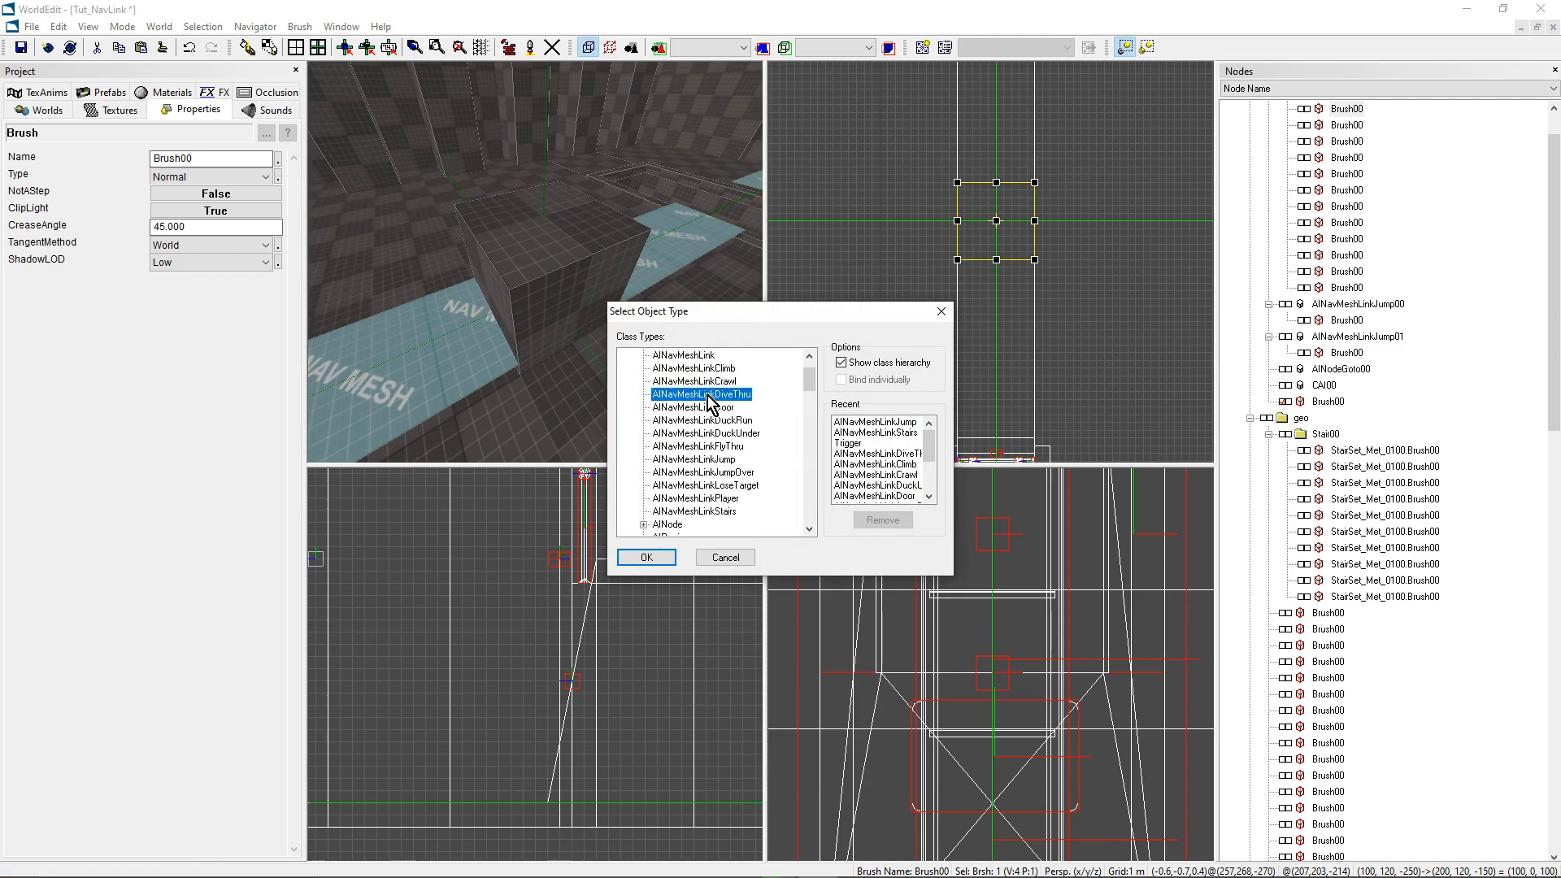
{"action": "left_click", "coordinate": [646, 557]}
Step: Select only the new dive-through link object and set its SmartObject to DiveOverDesk
{"action": "left_click", "coordinate": [1267, 304]}
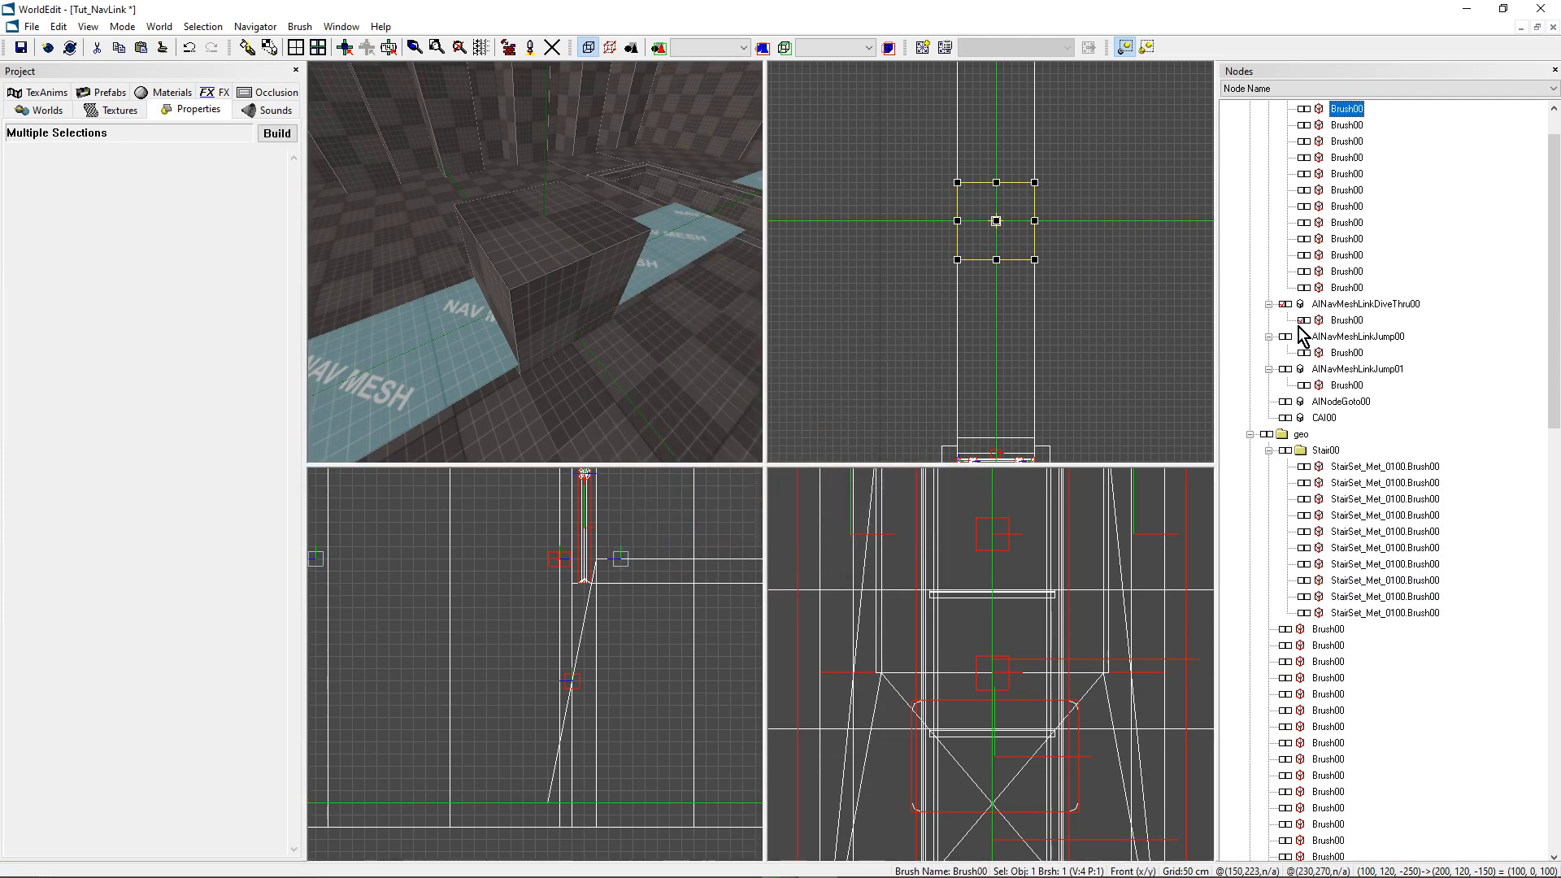
{"action": "left_click", "coordinate": [1309, 322]}
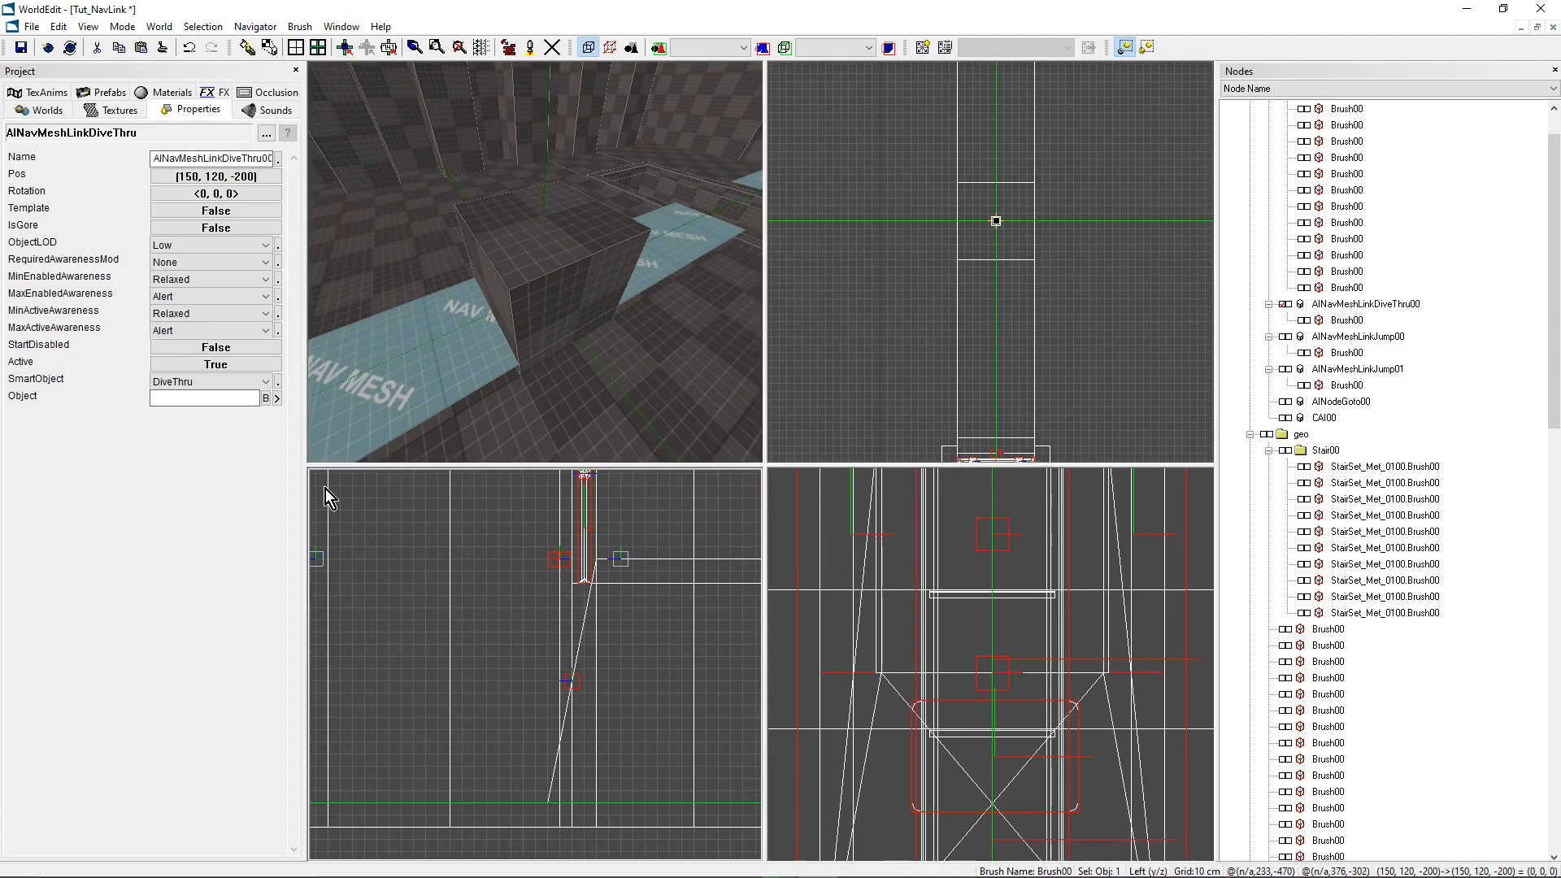
{"action": "left_click", "coordinate": [213, 382]}
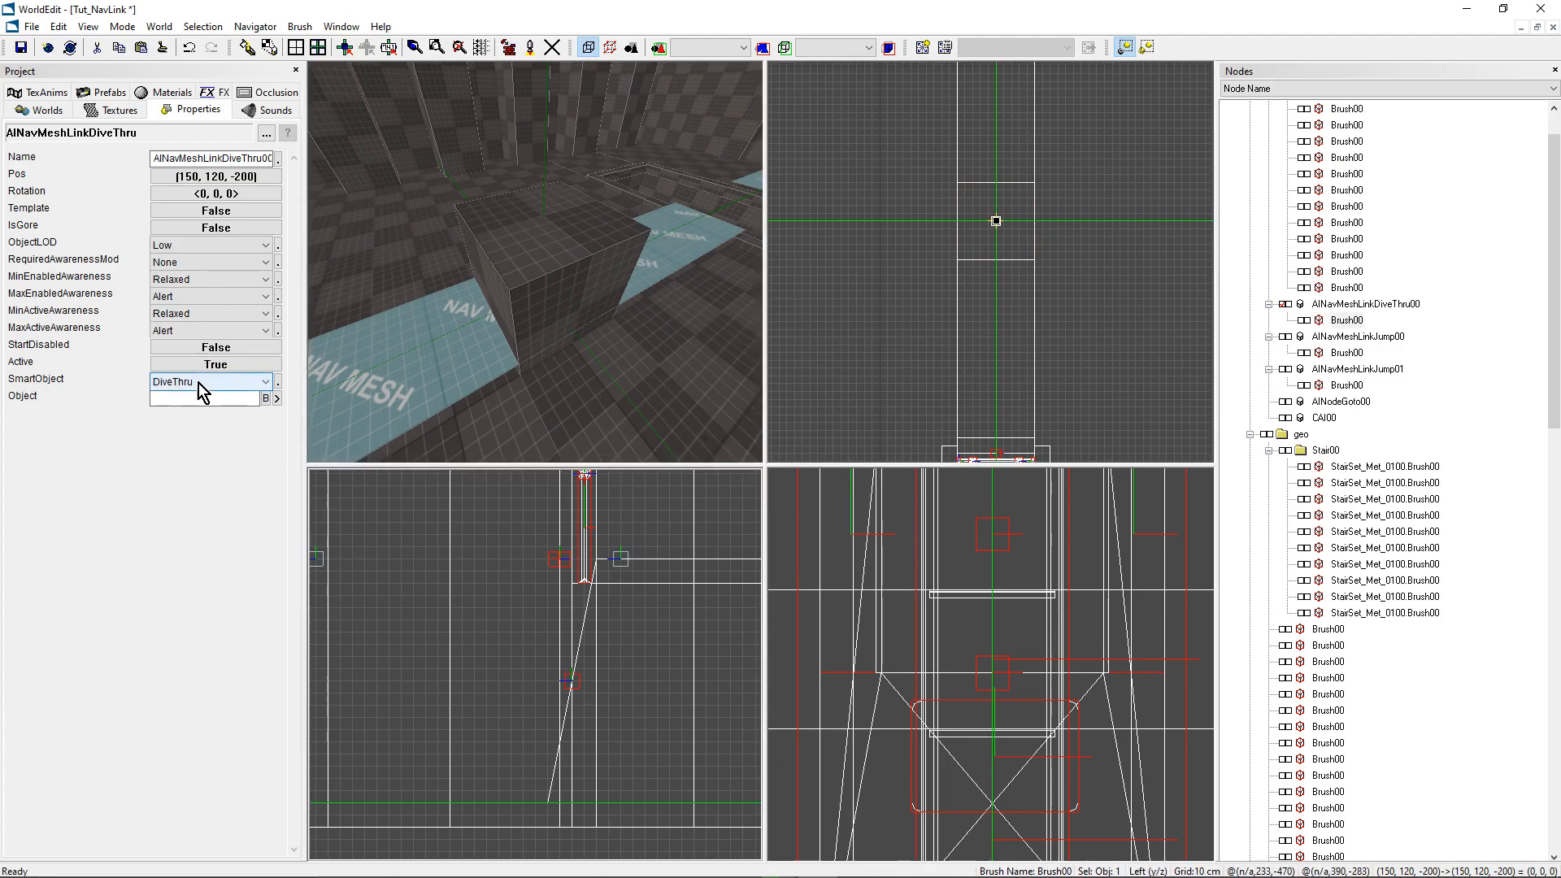
{"action": "left_click", "coordinate": [213, 382]}
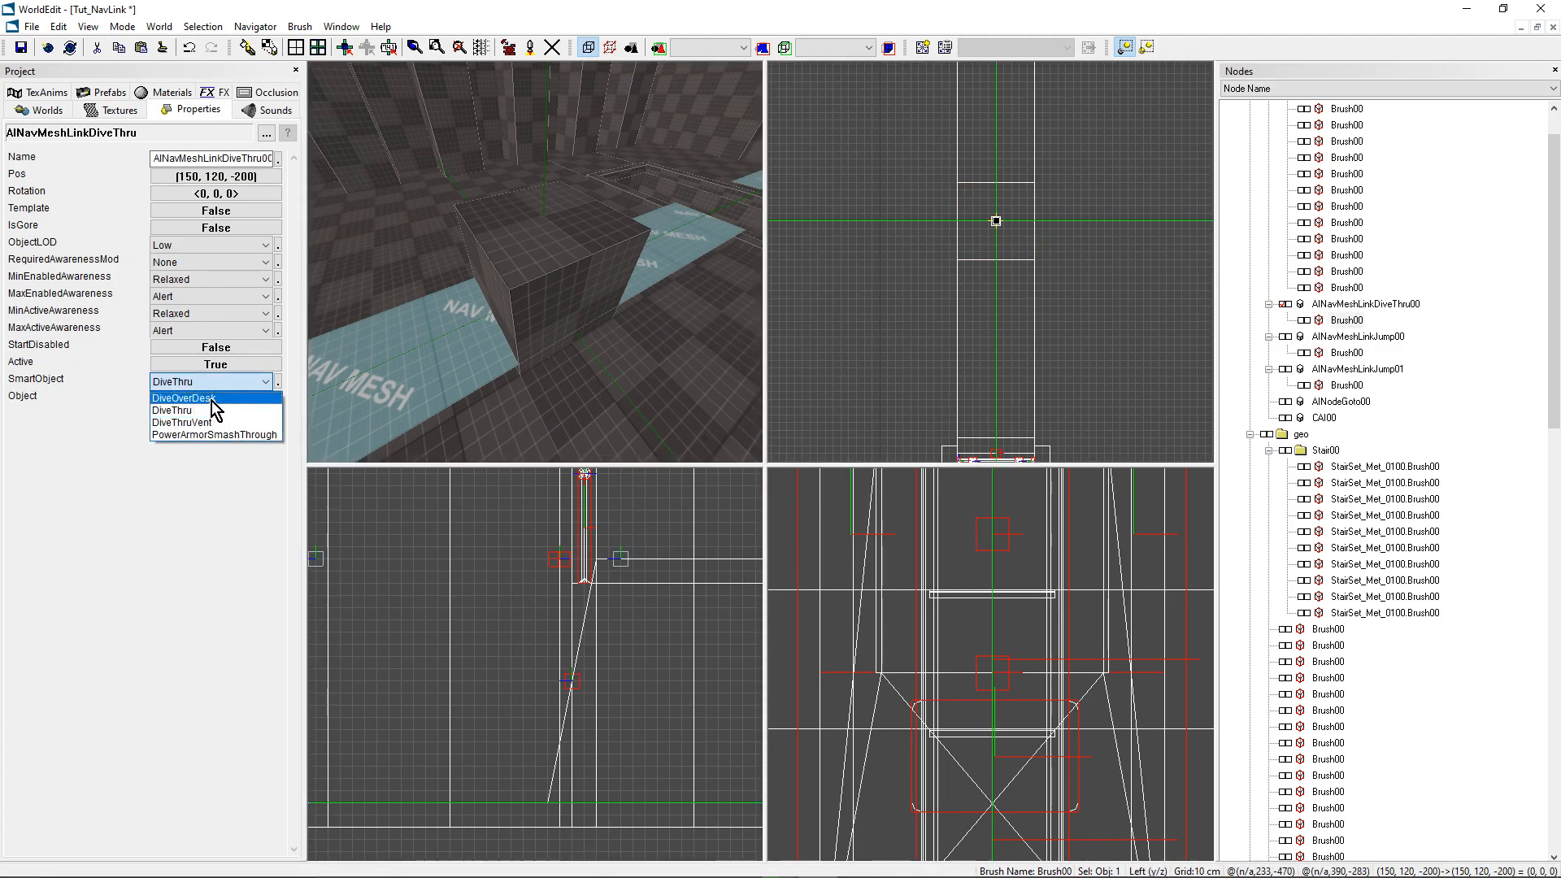
{"action": "left_click", "coordinate": [210, 398]}
Step: Duplicate the nav mesh section in front of the floor pit and move the copy 210 cm forward across the pit
{"action": "middle_click_drag", "start_coordinate": [496, 355], "coordinate": [529, 268]}
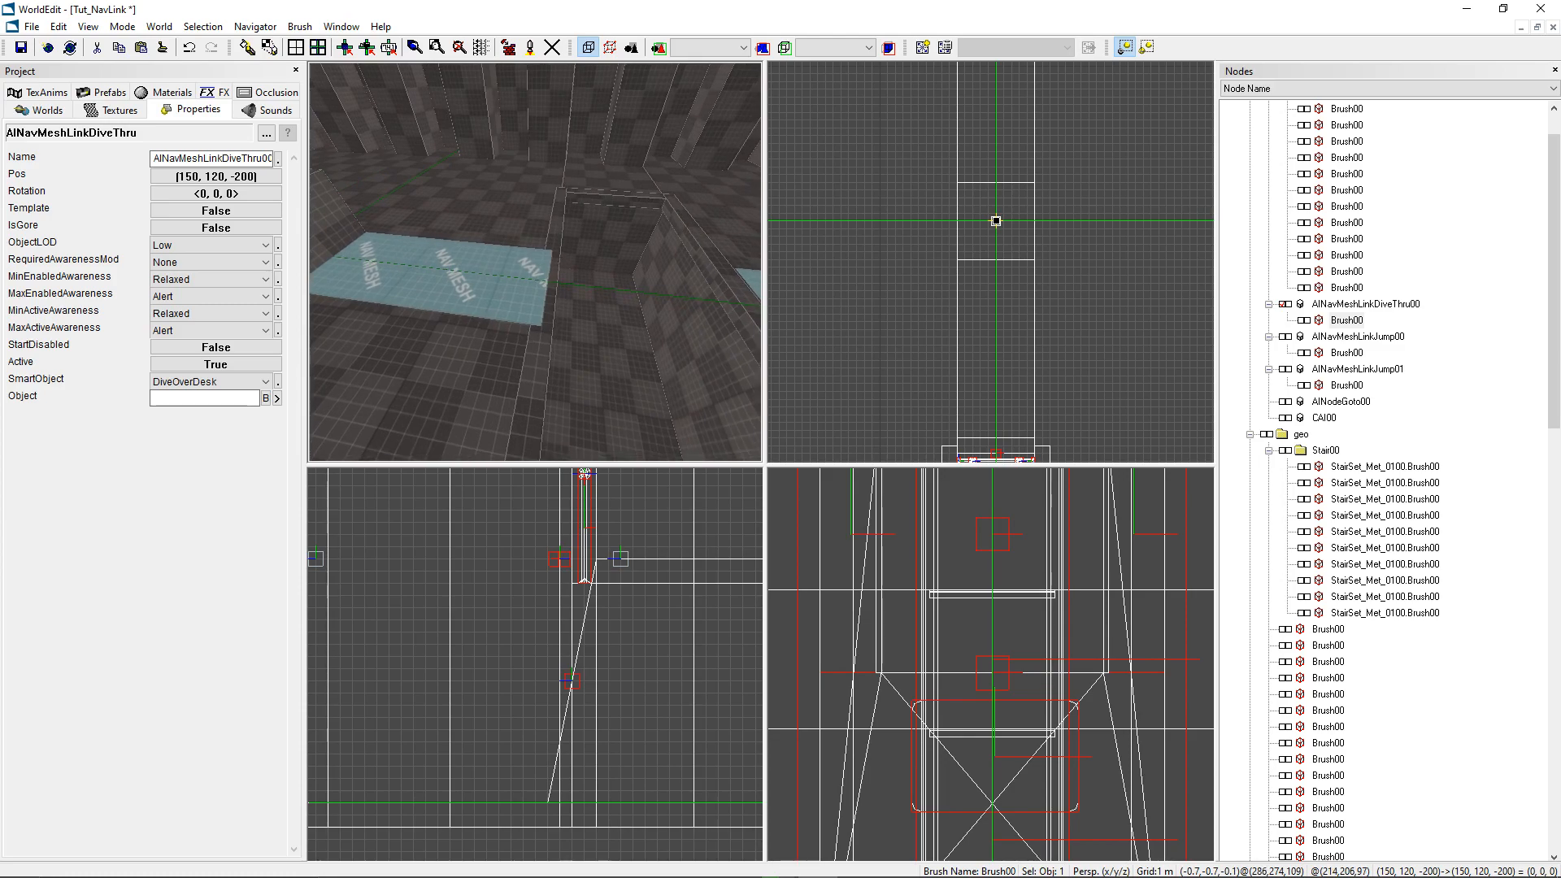
{"action": "left_click", "coordinate": [534, 276]}
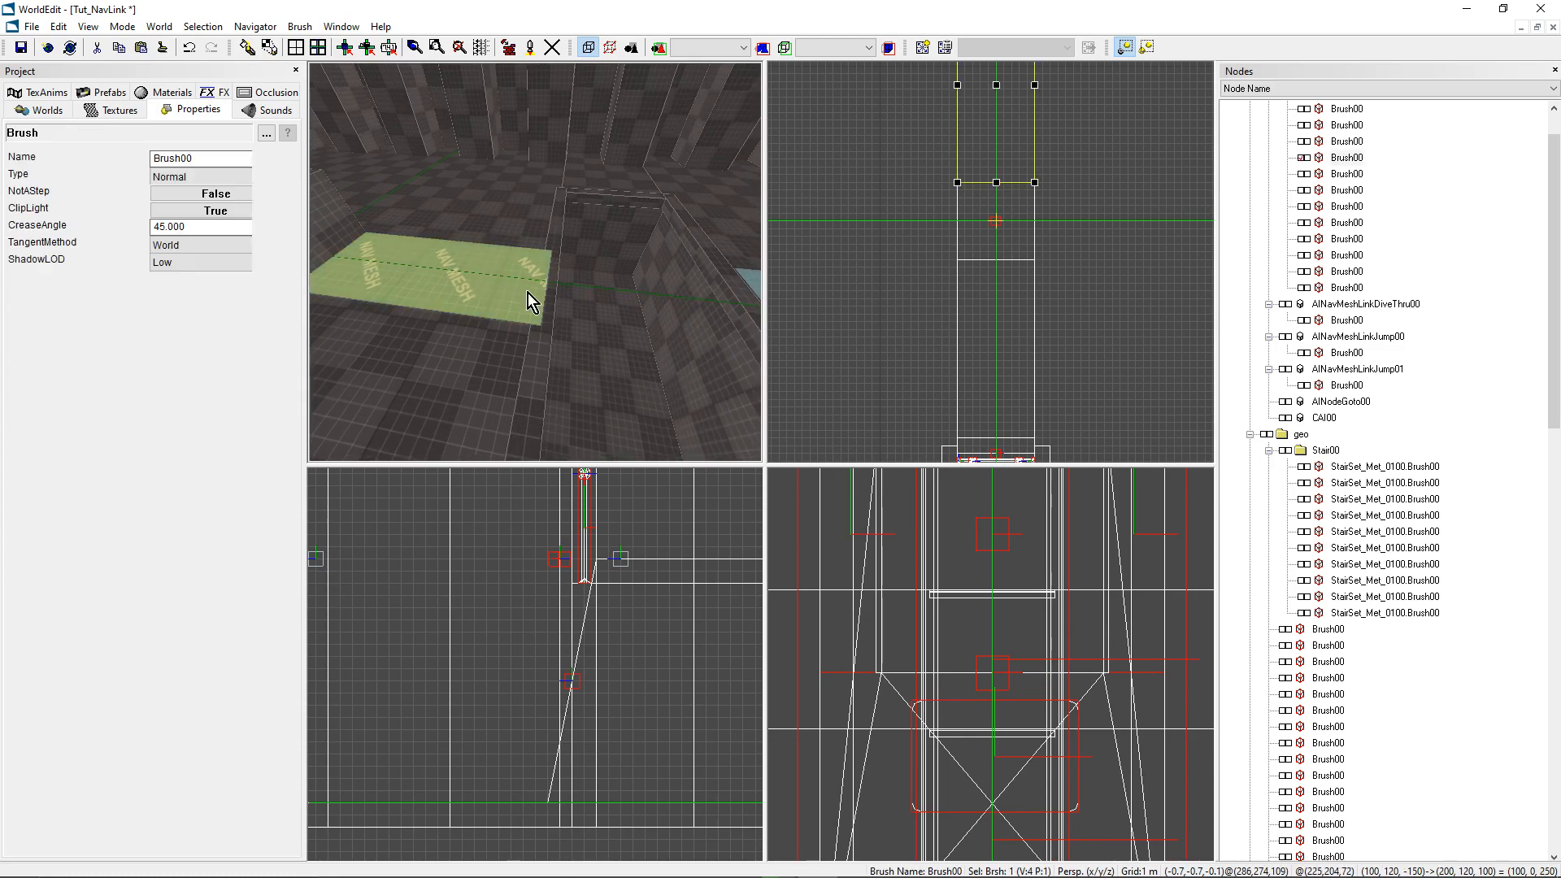
{"action": "scroll", "coordinate": [991, 262], "scroll_direction": "up", "scroll_amount": 3}
{"action": "mouse_move", "coordinate": [971, 77]}
{"action": "middle_mouse_down"}
{"action": "mouse_move", "coordinate": [925, 257]}
{"action": "mouse_move", "coordinate": [954, 302]}
{"action": "middle_mouse_up"}
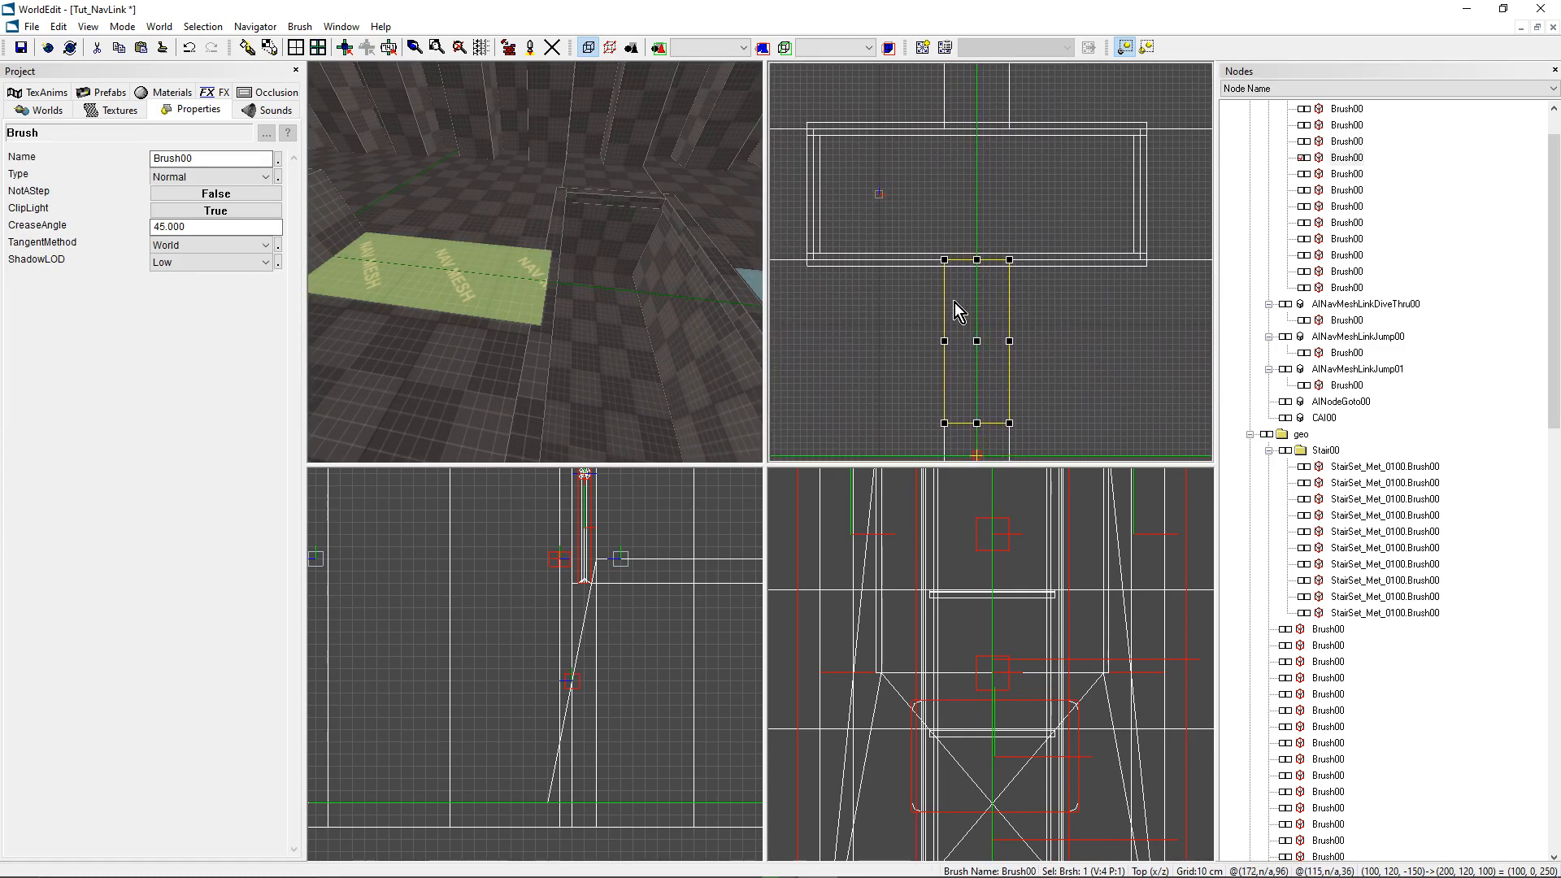
{"action": "middle_click_drag", "start_coordinate": [534, 276], "coordinate": [480, 285]}
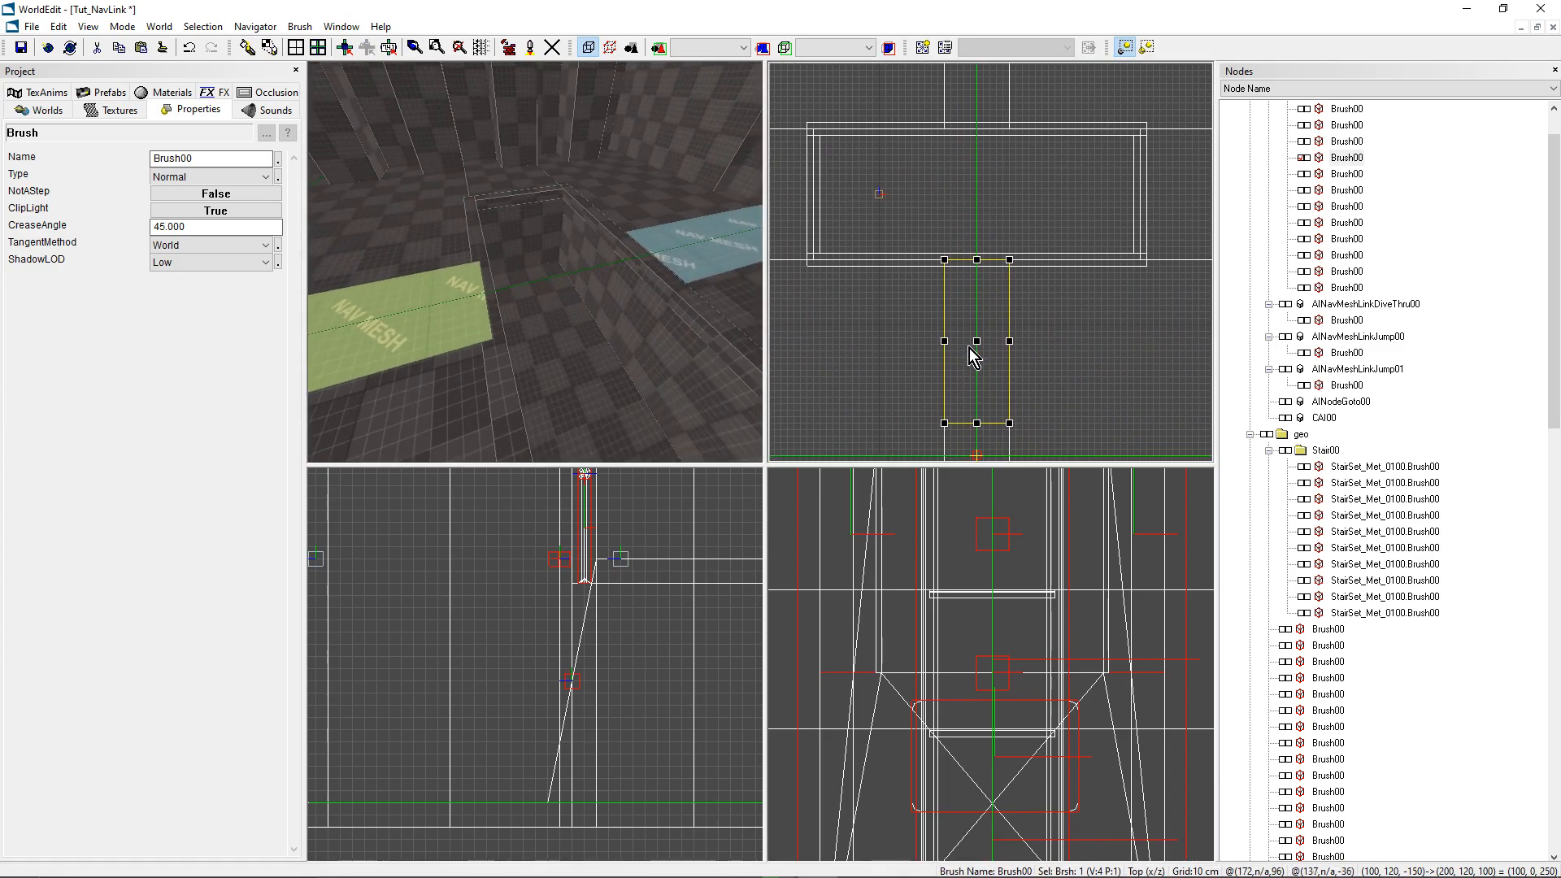
{"action": "left_click_drag", "start_coordinate": [975, 346], "coordinate": [979, 205], "text": "shift"}
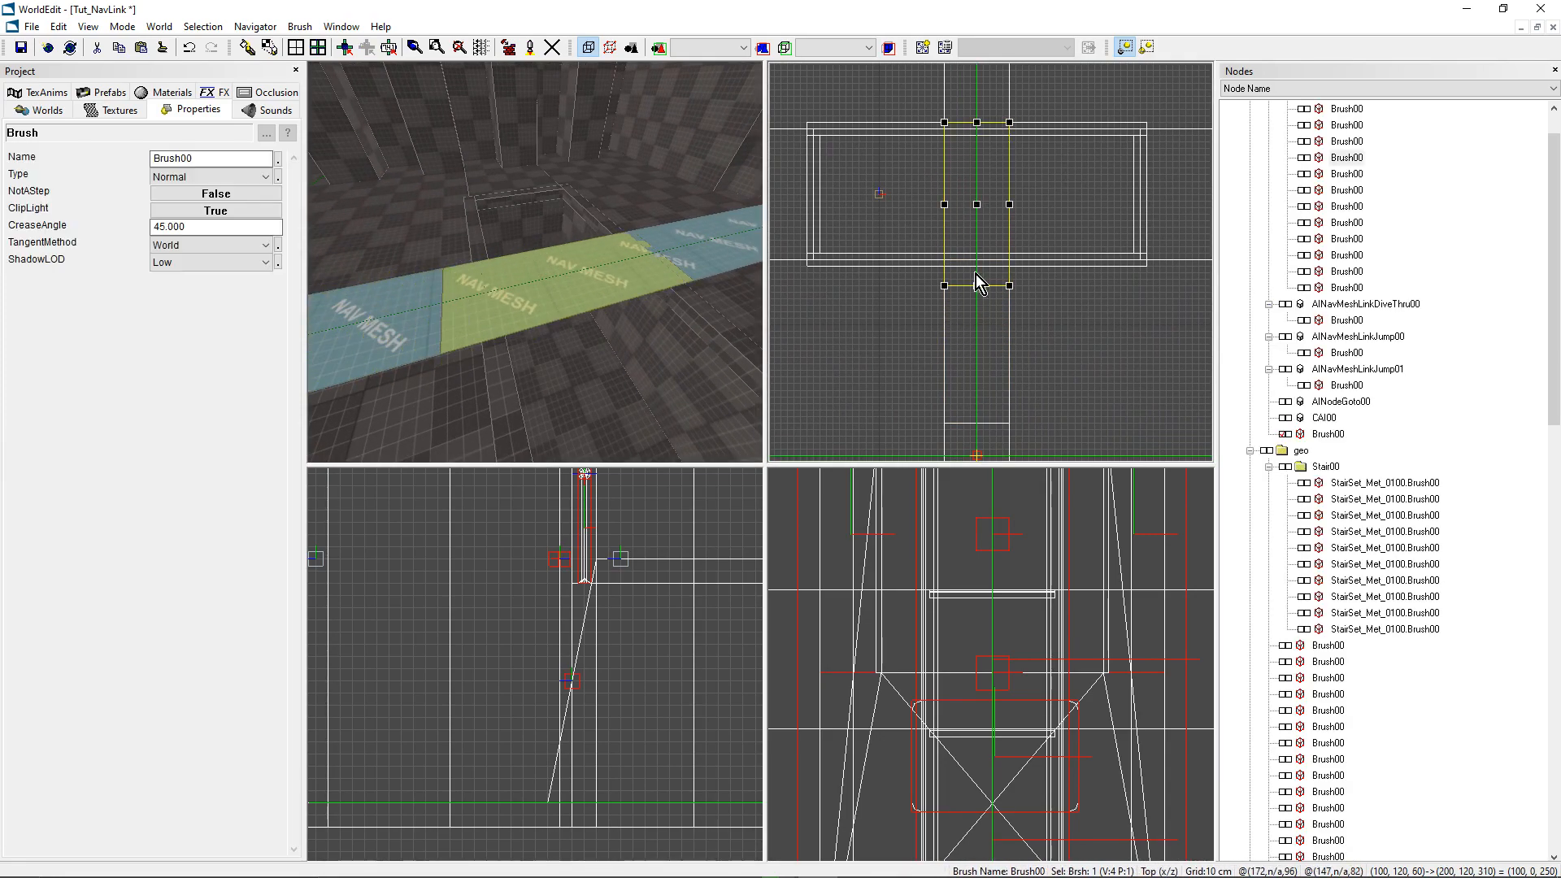
Step: Trim both ends of the copy over the pit to meet the neighbouring nav mesh sections, making it 210 cm long
{"action": "mouse_move", "coordinate": [977, 288]}
{"action": "left_mouse_down"}
{"action": "mouse_move", "coordinate": [979, 246]}
{"action": "mouse_move", "coordinate": [976, 266]}
{"action": "left_mouse_up"}
{"action": "middle_click_drag", "start_coordinate": [628, 314], "coordinate": [610, 313]}
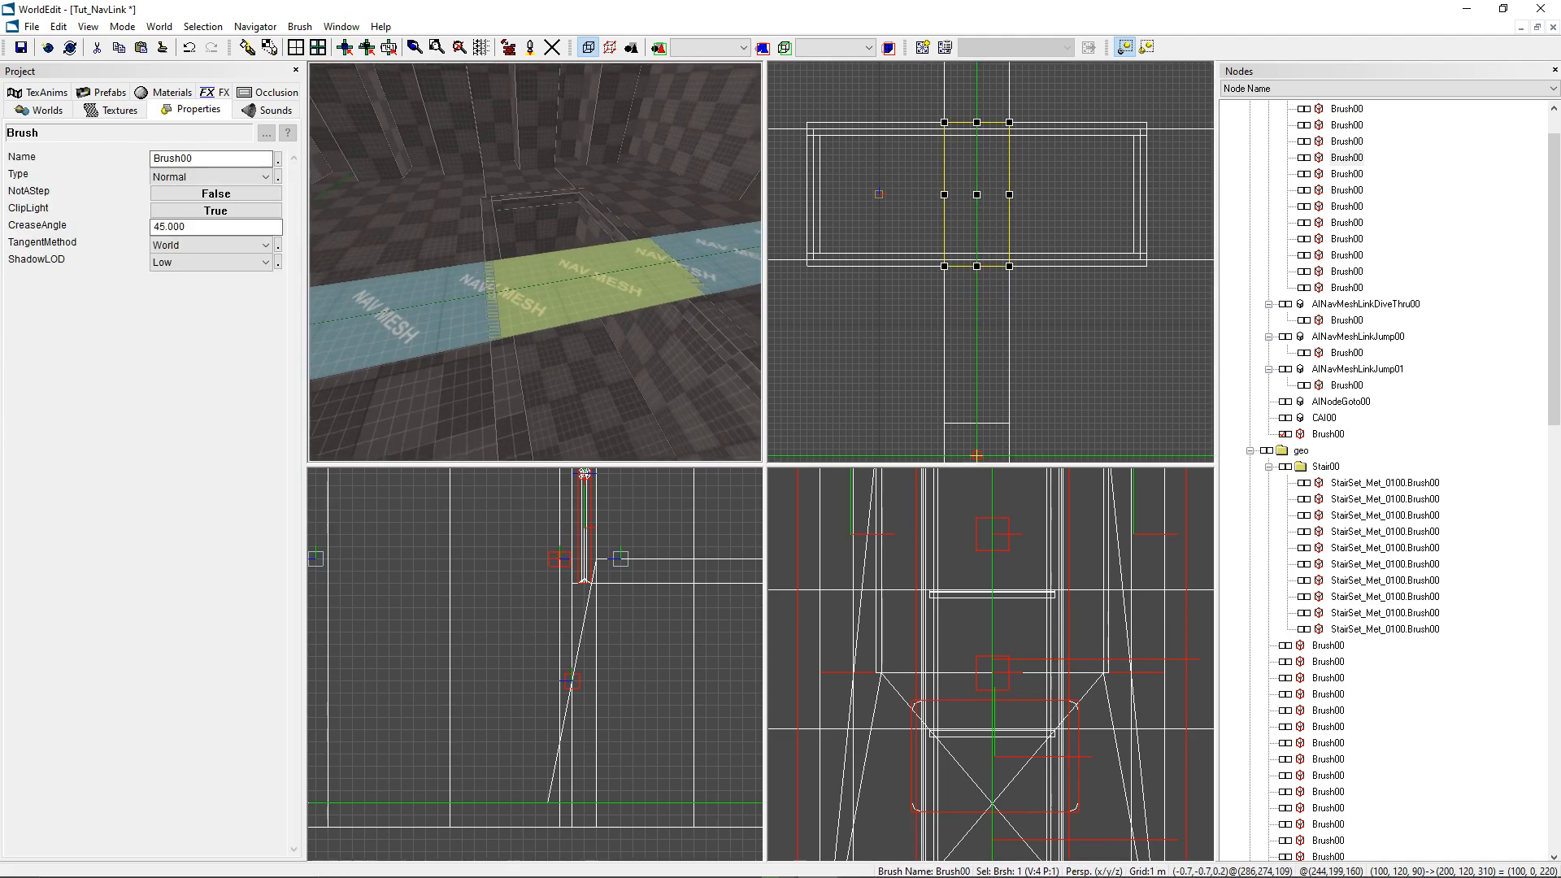
{"action": "left_click_drag", "start_coordinate": [978, 282], "coordinate": [978, 275]}
{"action": "left_click_drag", "start_coordinate": [978, 122], "coordinate": [978, 128]}
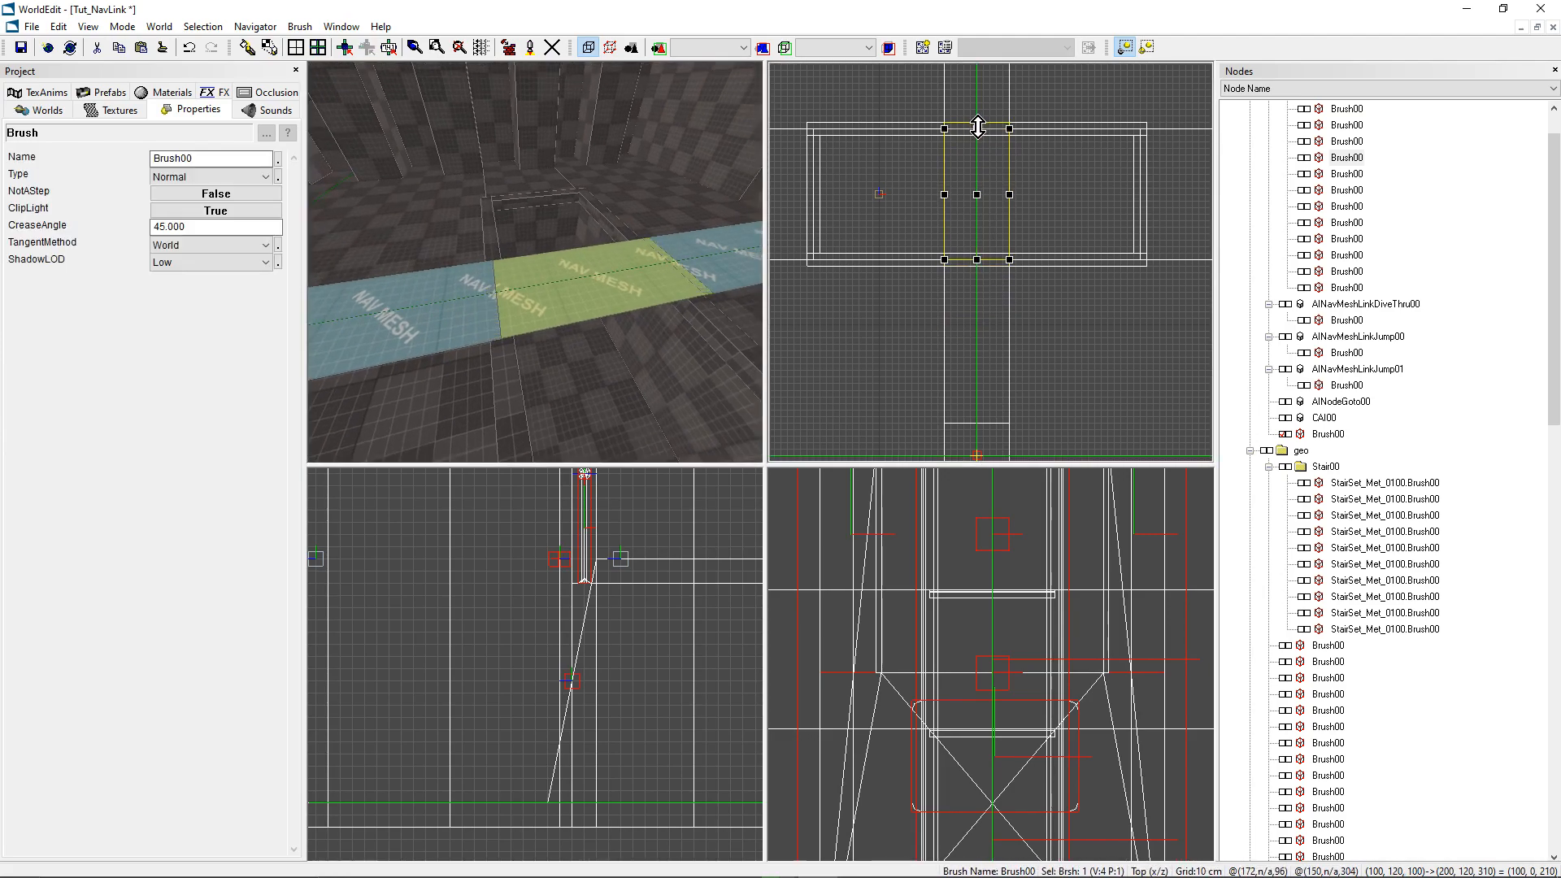
Step: Bind the trimmed brush over the floor pit to a new AINavMeshLinkJumpOver object
{"action": "right_click", "coordinate": [558, 273]}
{"action": "mouse_move", "coordinate": [611, 372]}
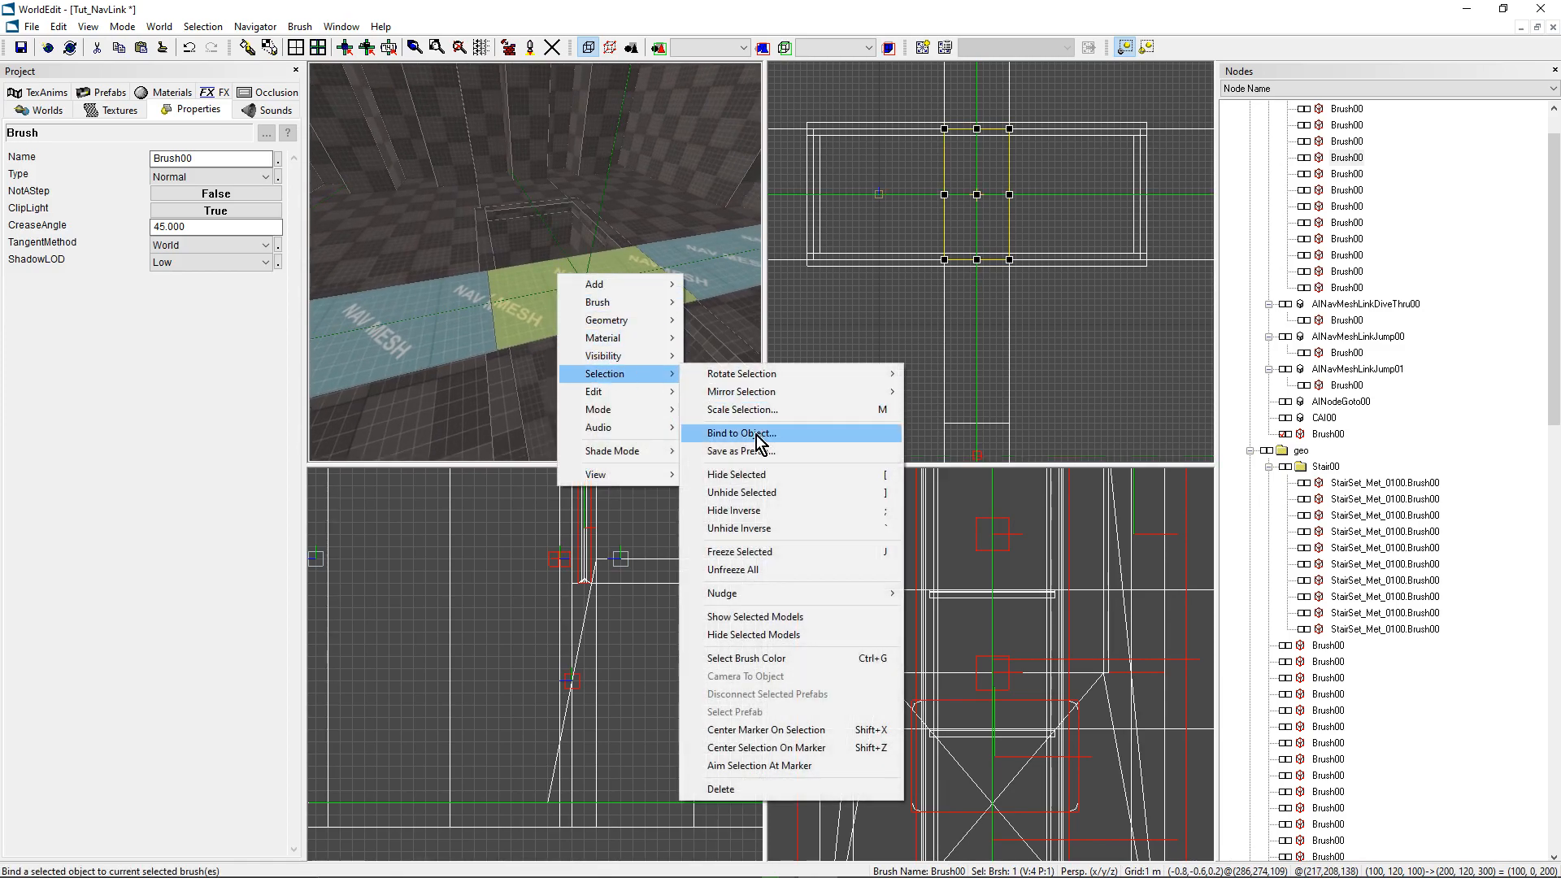
{"action": "left_click", "coordinate": [756, 439]}
{"action": "left_click", "coordinate": [716, 473]}
{"action": "left_click", "coordinate": [646, 557]}
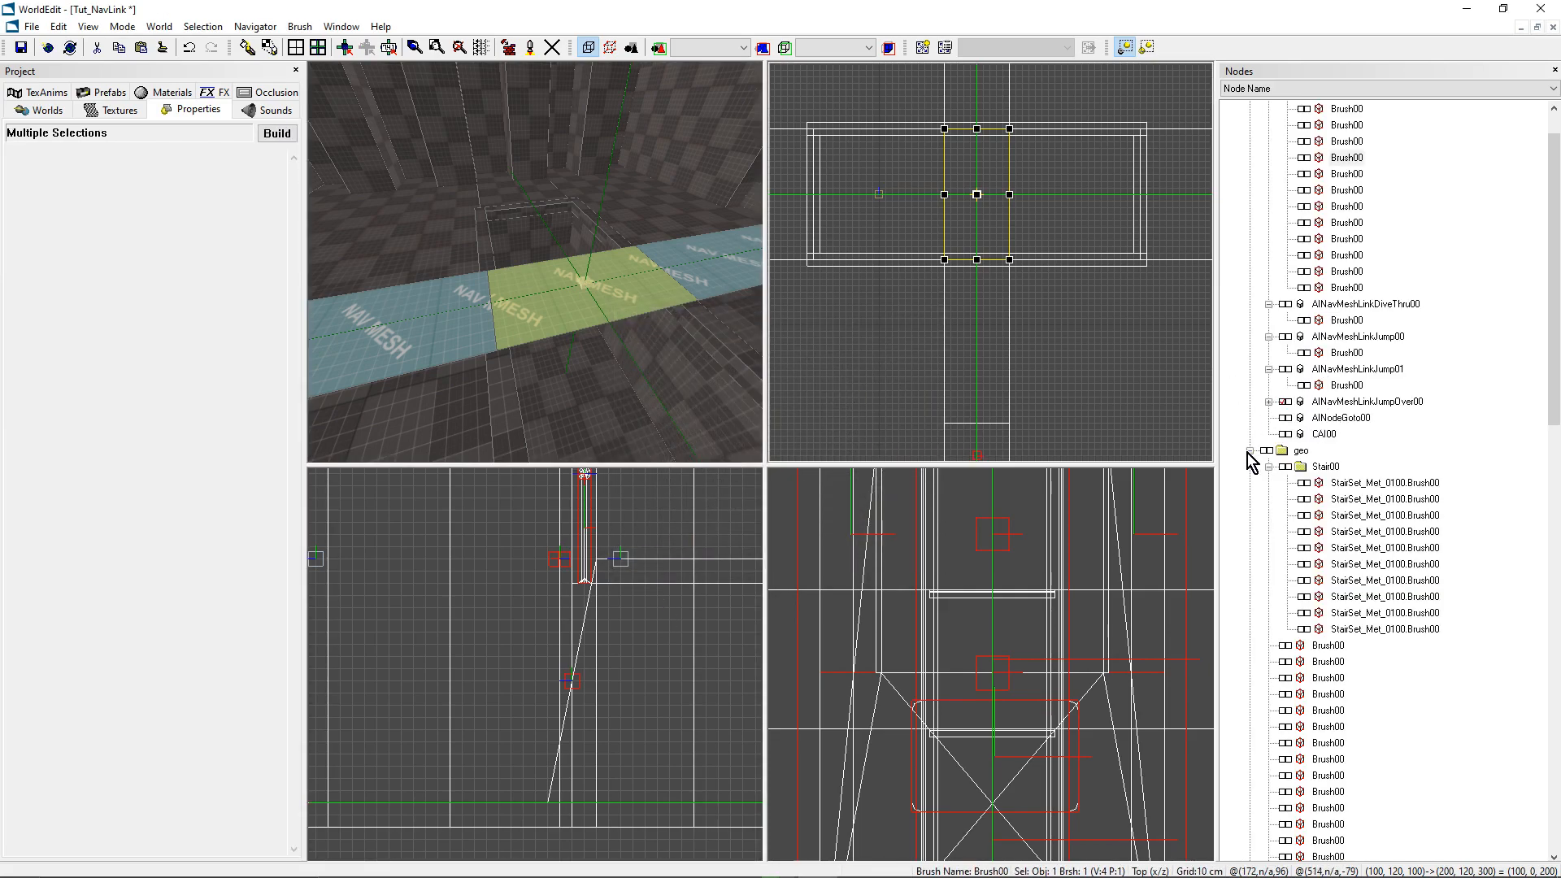
Step: Select only the new jump-over link object and raise it 100 cm to position (150, 220, 200)
{"action": "left_click", "coordinate": [1268, 402]}
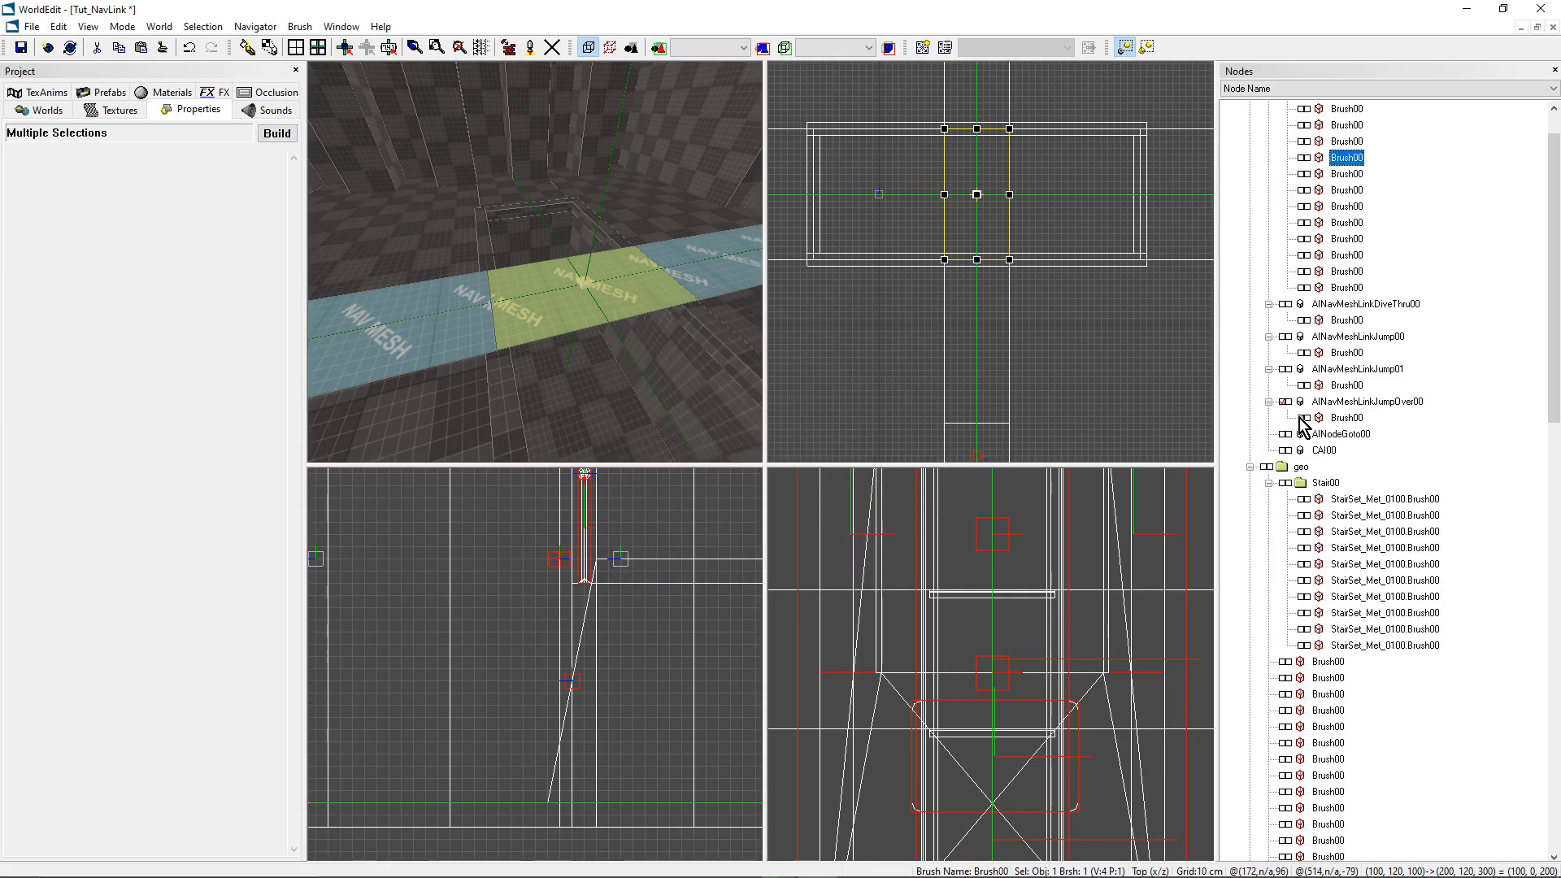
{"action": "left_click", "coordinate": [1300, 419]}
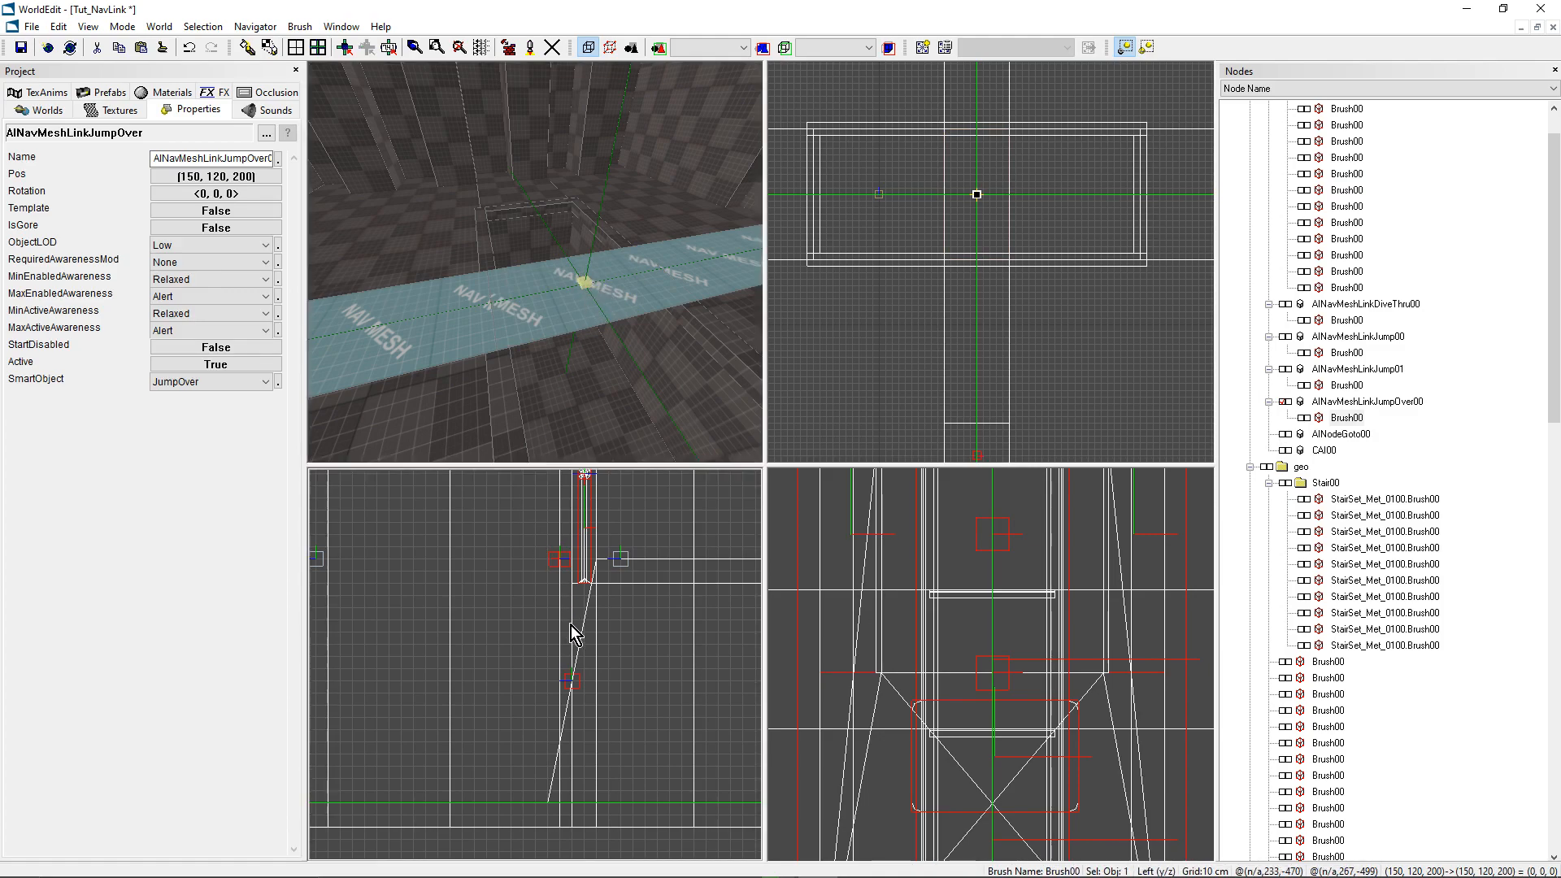
{"action": "scroll", "coordinate": [571, 626], "scroll_direction": "down", "scroll_amount": 5}
{"action": "scroll", "coordinate": [1031, 649], "scroll_direction": "down", "scroll_amount": 5}
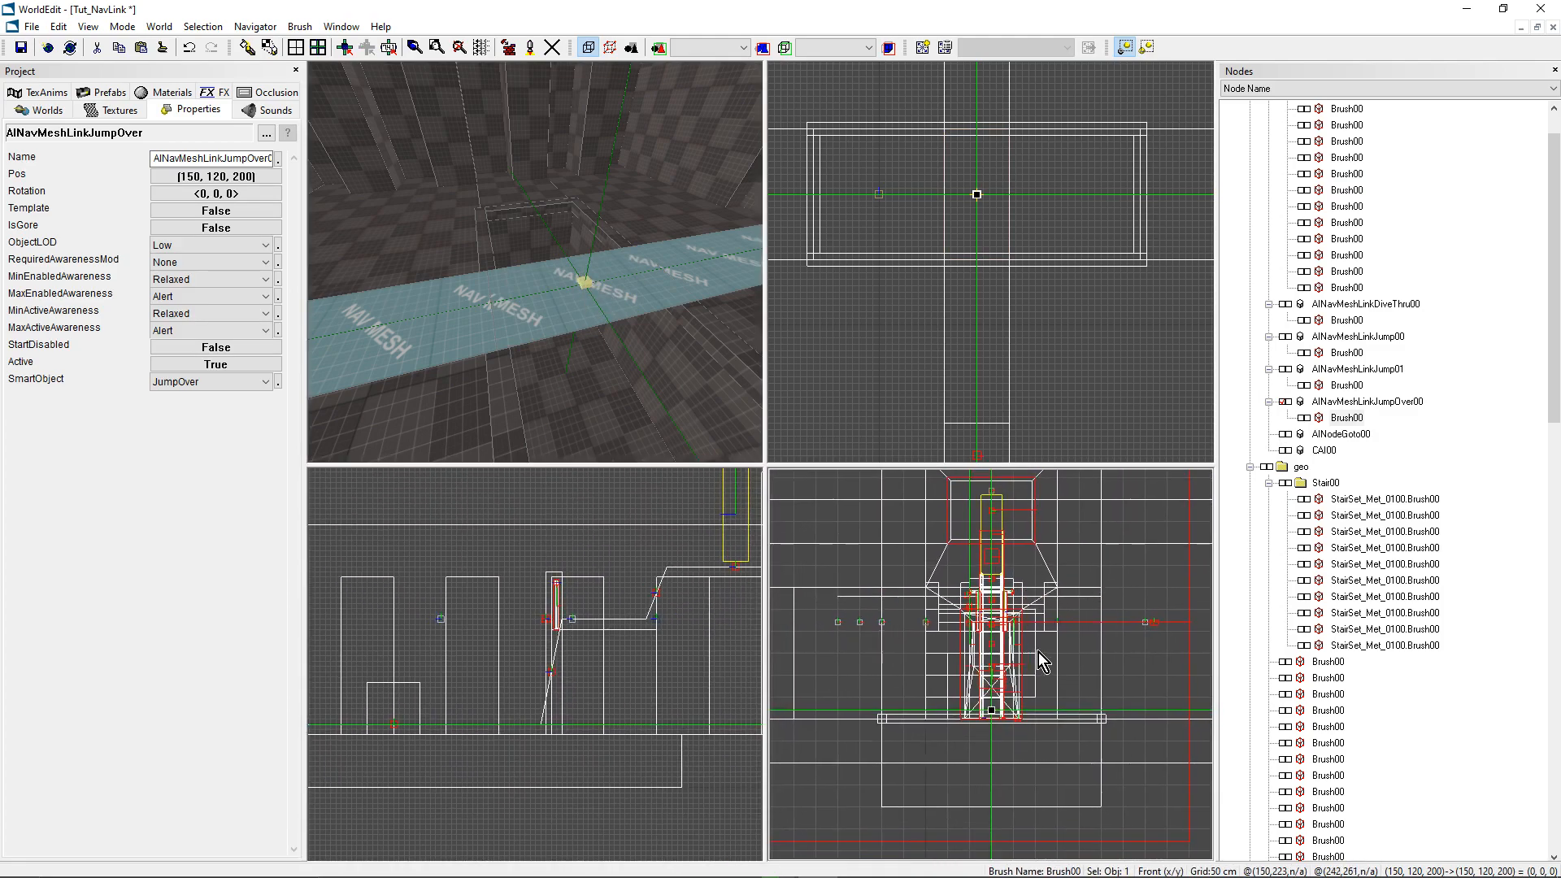
{"action": "key", "text": "plus"}
{"action": "key", "text": "Up"}
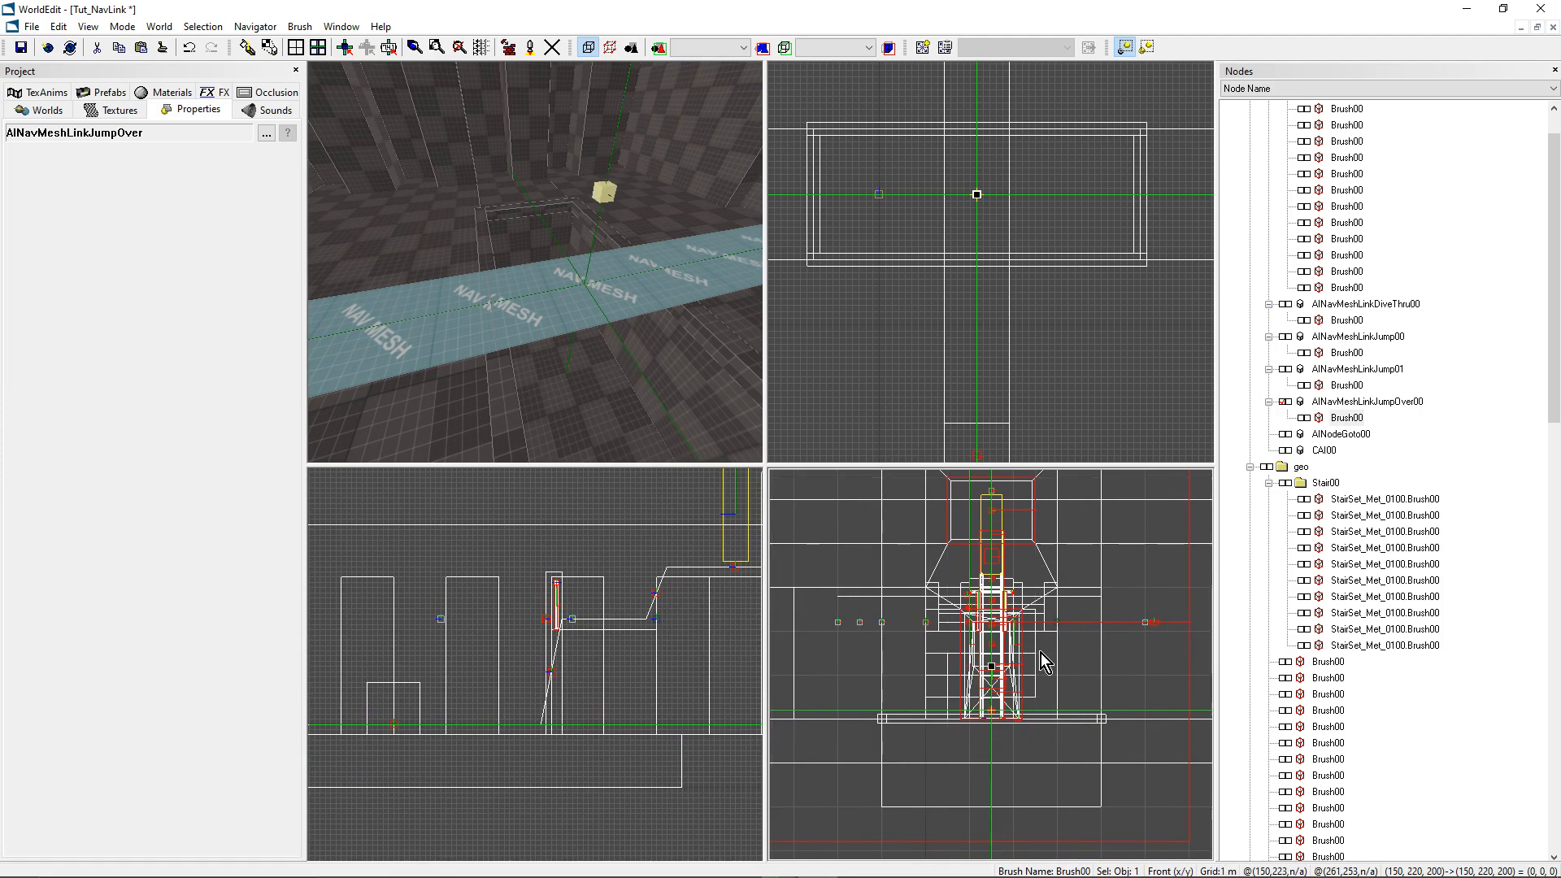
{"action": "mouse_move", "coordinate": [522, 306]}
{"action": "middle_mouse_down"}
{"action": "mouse_move", "coordinate": [455, 320]}
{"action": "mouse_move", "coordinate": [524, 293]}
{"action": "middle_mouse_up"}
{"action": "middle_click_drag", "start_coordinate": [532, 193], "coordinate": [543, 173]}
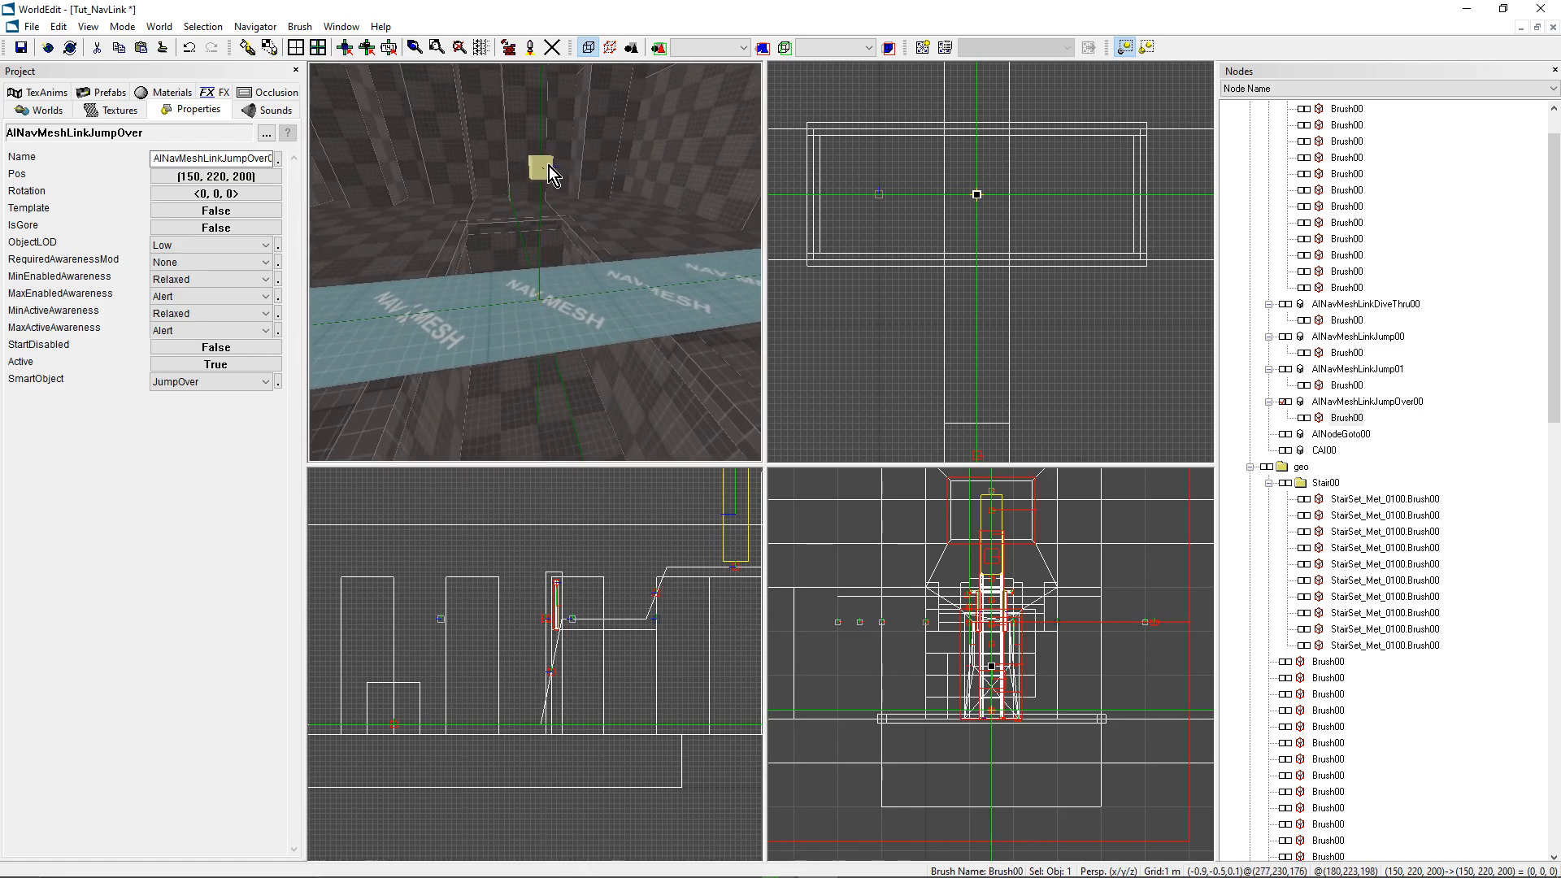
{"action": "middle_click_drag", "start_coordinate": [548, 163], "coordinate": [548, 176]}
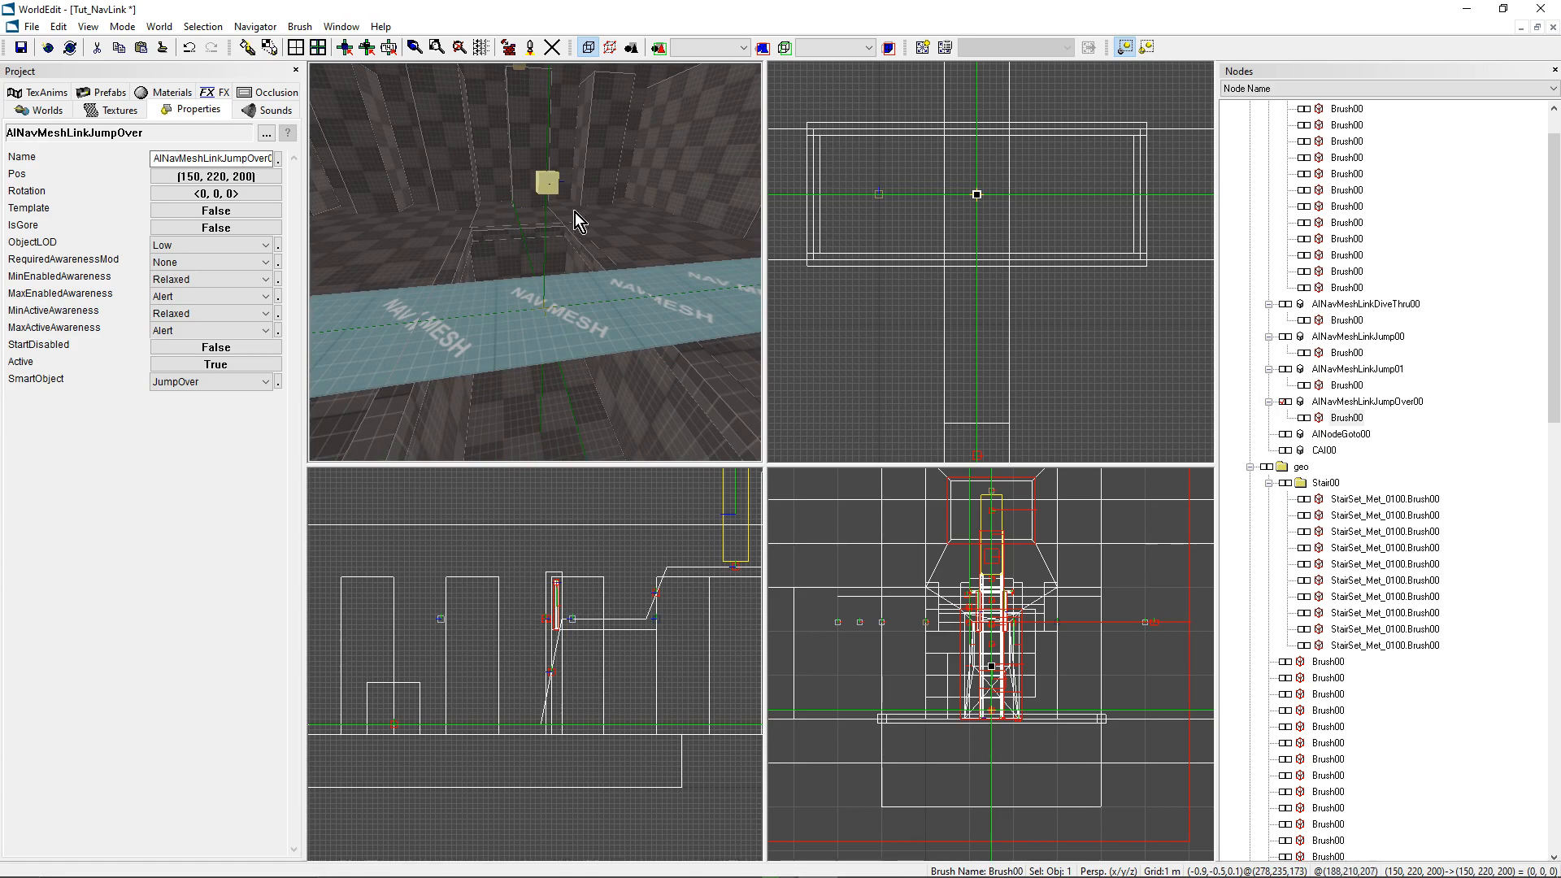
{"action": "middle_click_drag", "start_coordinate": [549, 184], "coordinate": [634, 218]}
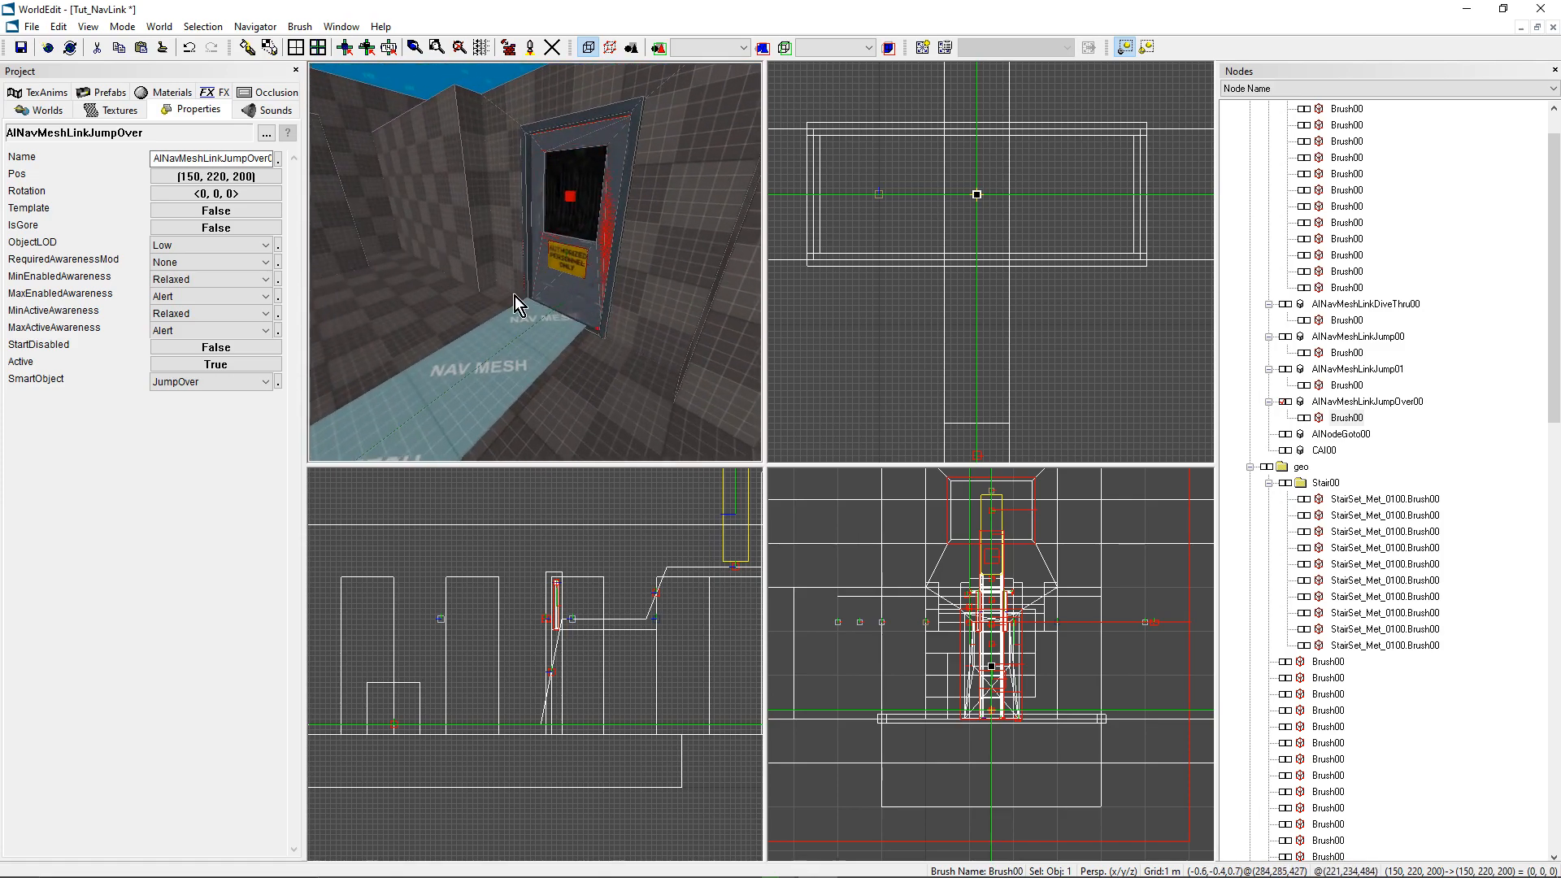
Step: Duplicate the nav mesh section in front of the door and trim the copy to a 60 cm long piece spanning the doorway
{"action": "left_click", "coordinate": [509, 356]}
{"action": "mouse_move", "coordinate": [502, 363]}
{"action": "middle_mouse_down"}
{"action": "mouse_move", "coordinate": [502, 407]}
{"action": "mouse_move", "coordinate": [502, 342]}
{"action": "mouse_move", "coordinate": [521, 366]}
{"action": "middle_mouse_up"}
{"action": "scroll", "coordinate": [982, 288], "scroll_direction": "down", "scroll_amount": 3}
{"action": "scroll", "coordinate": [963, 300], "scroll_direction": "up", "scroll_amount": 3}
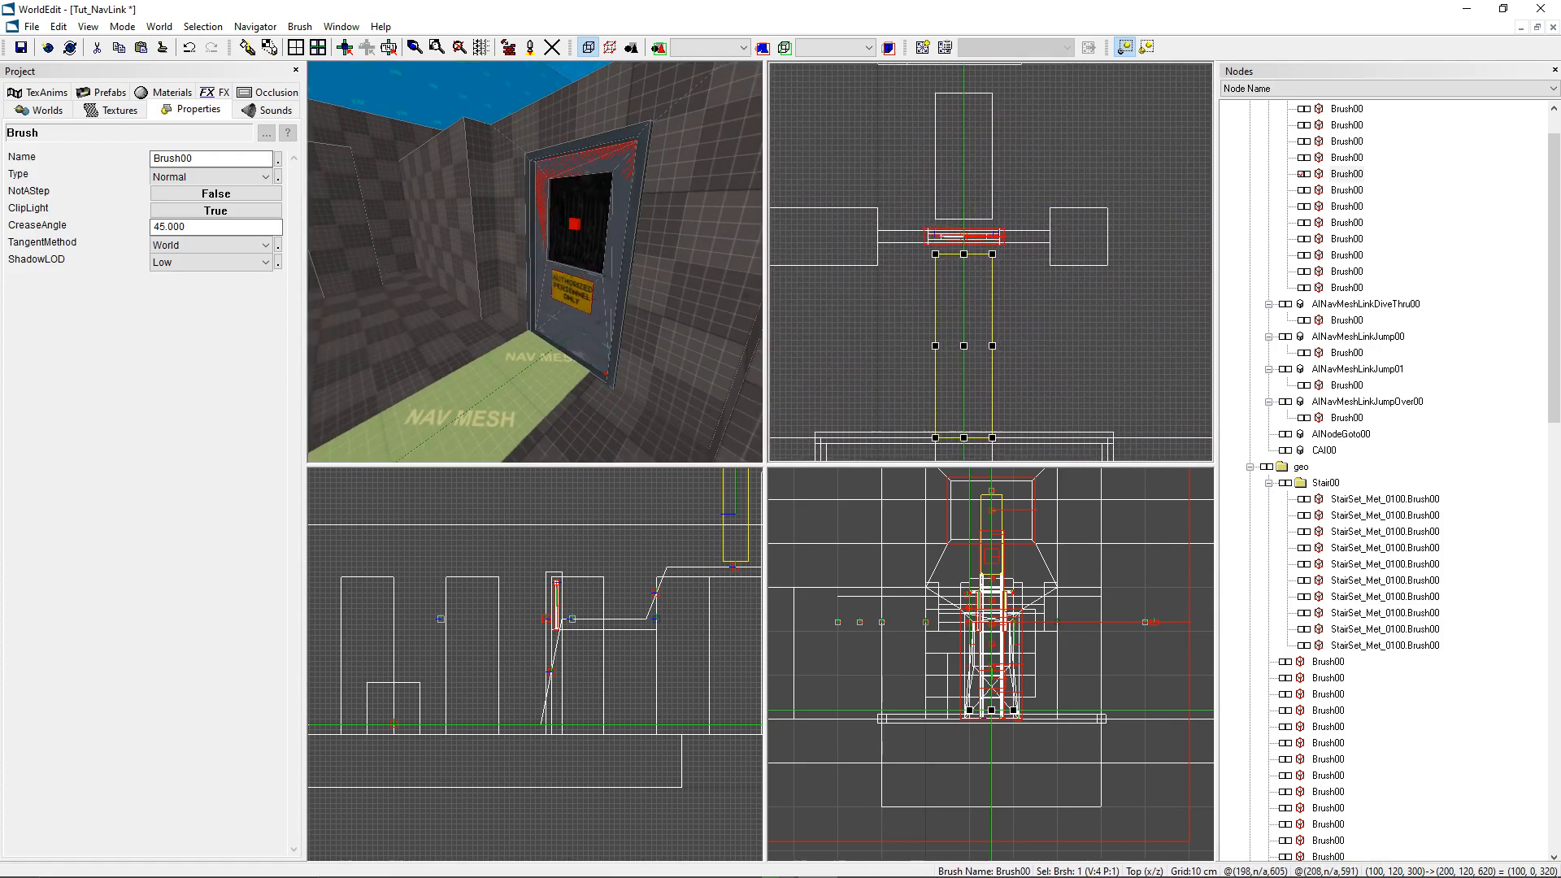
{"action": "left_click_drag", "start_coordinate": [964, 359], "coordinate": [961, 316], "text": "ctrl"}
{"action": "left_click_drag", "start_coordinate": [959, 413], "coordinate": [961, 253]}
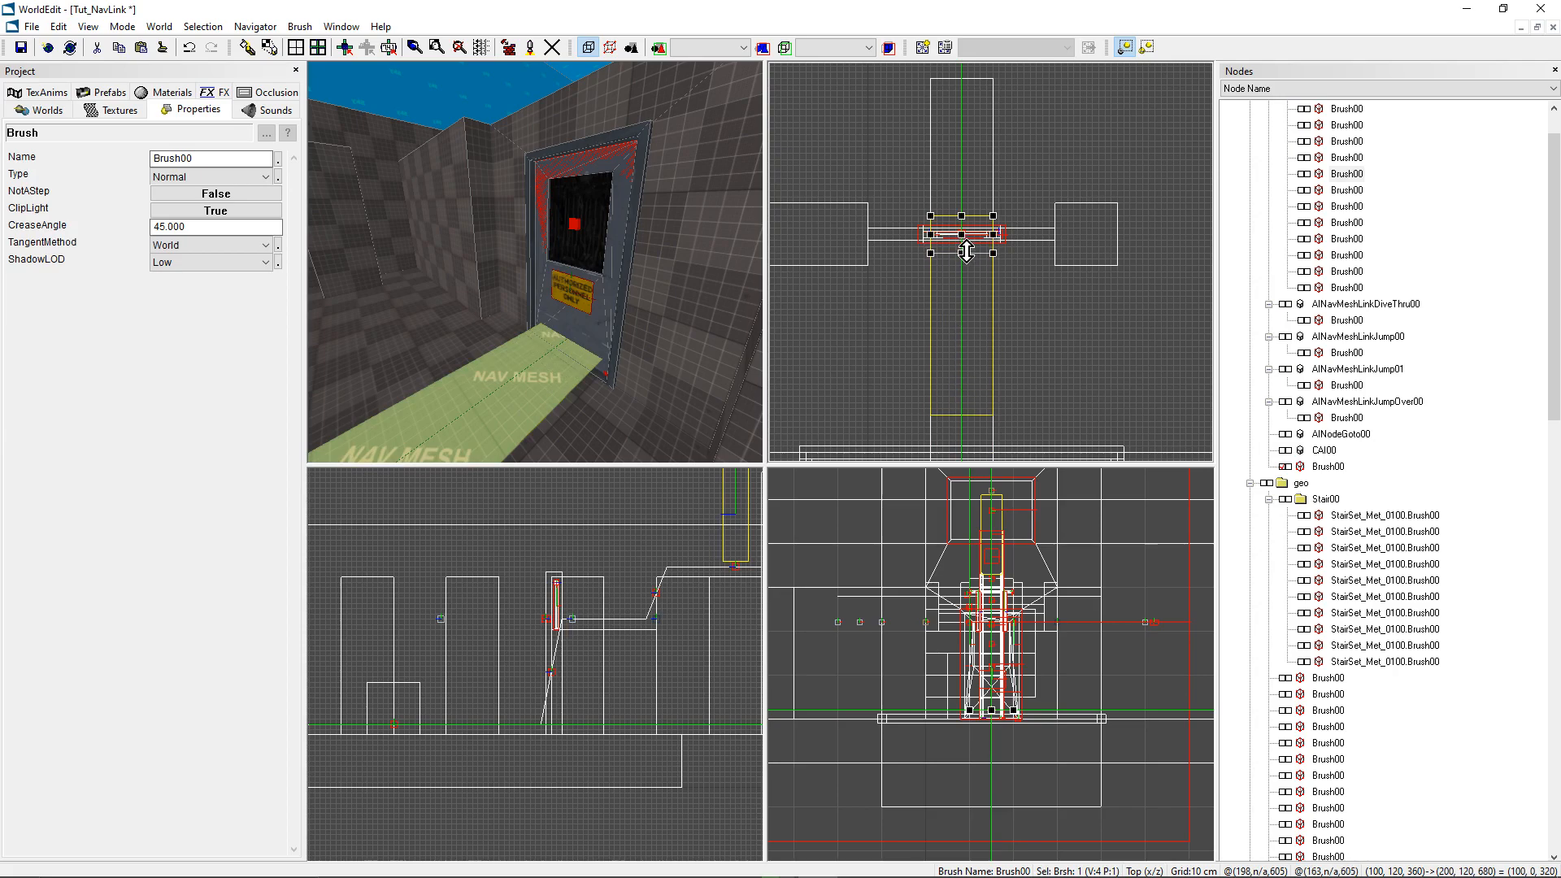
Step: Bind the short nav mesh brush in the doorway to a new AINavMeshLinkDoor object
{"action": "middle_click_drag", "start_coordinate": [642, 314], "coordinate": [642, 341]}
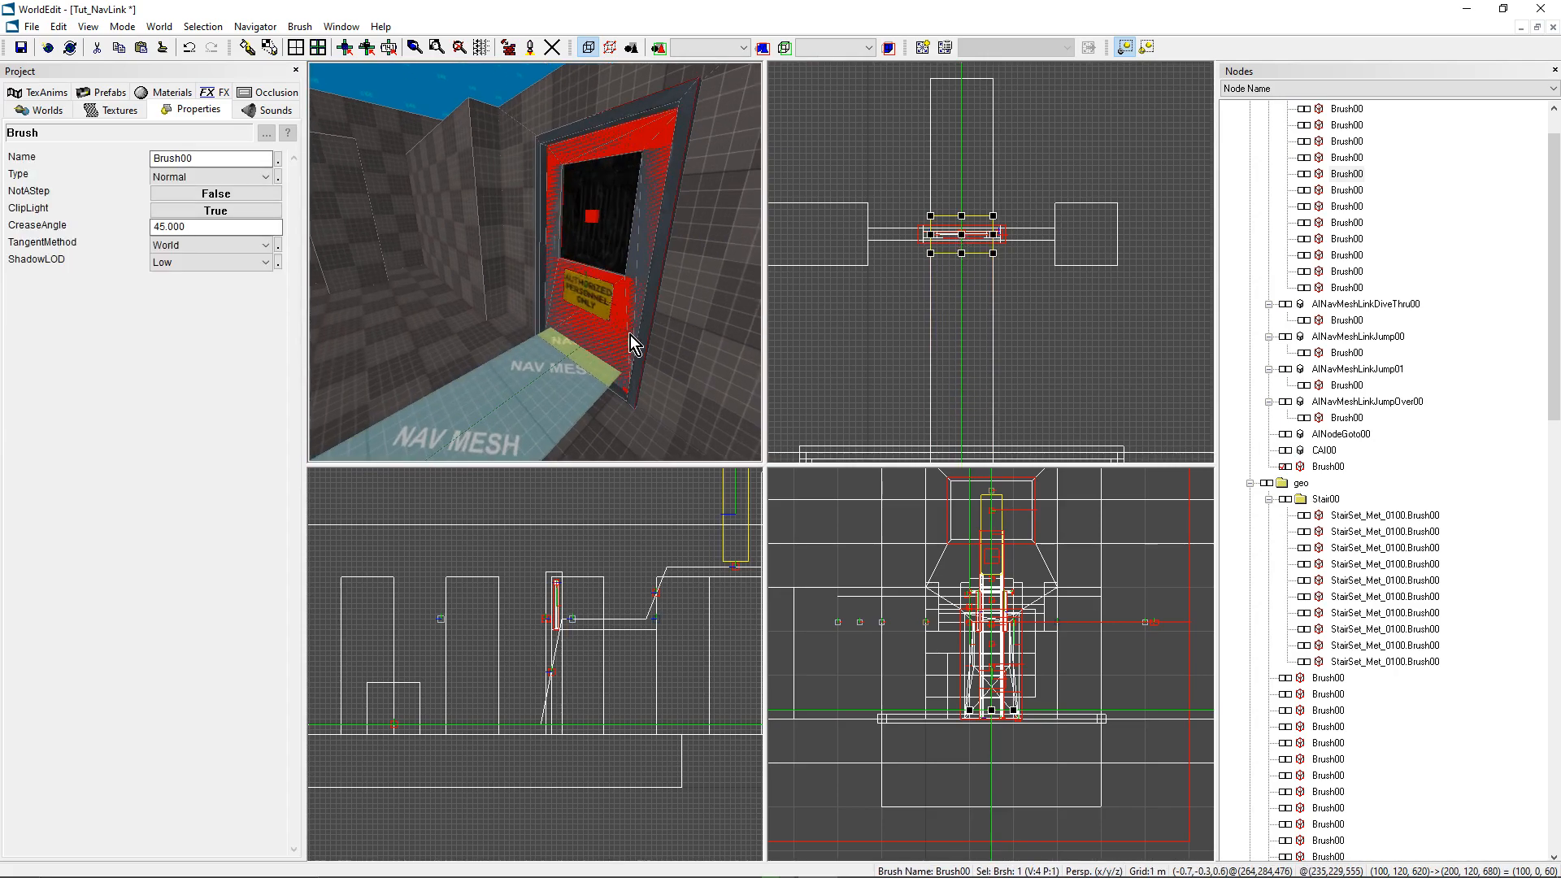
{"action": "right_click", "coordinate": [595, 330]}
{"action": "mouse_move", "coordinate": [650, 428]}
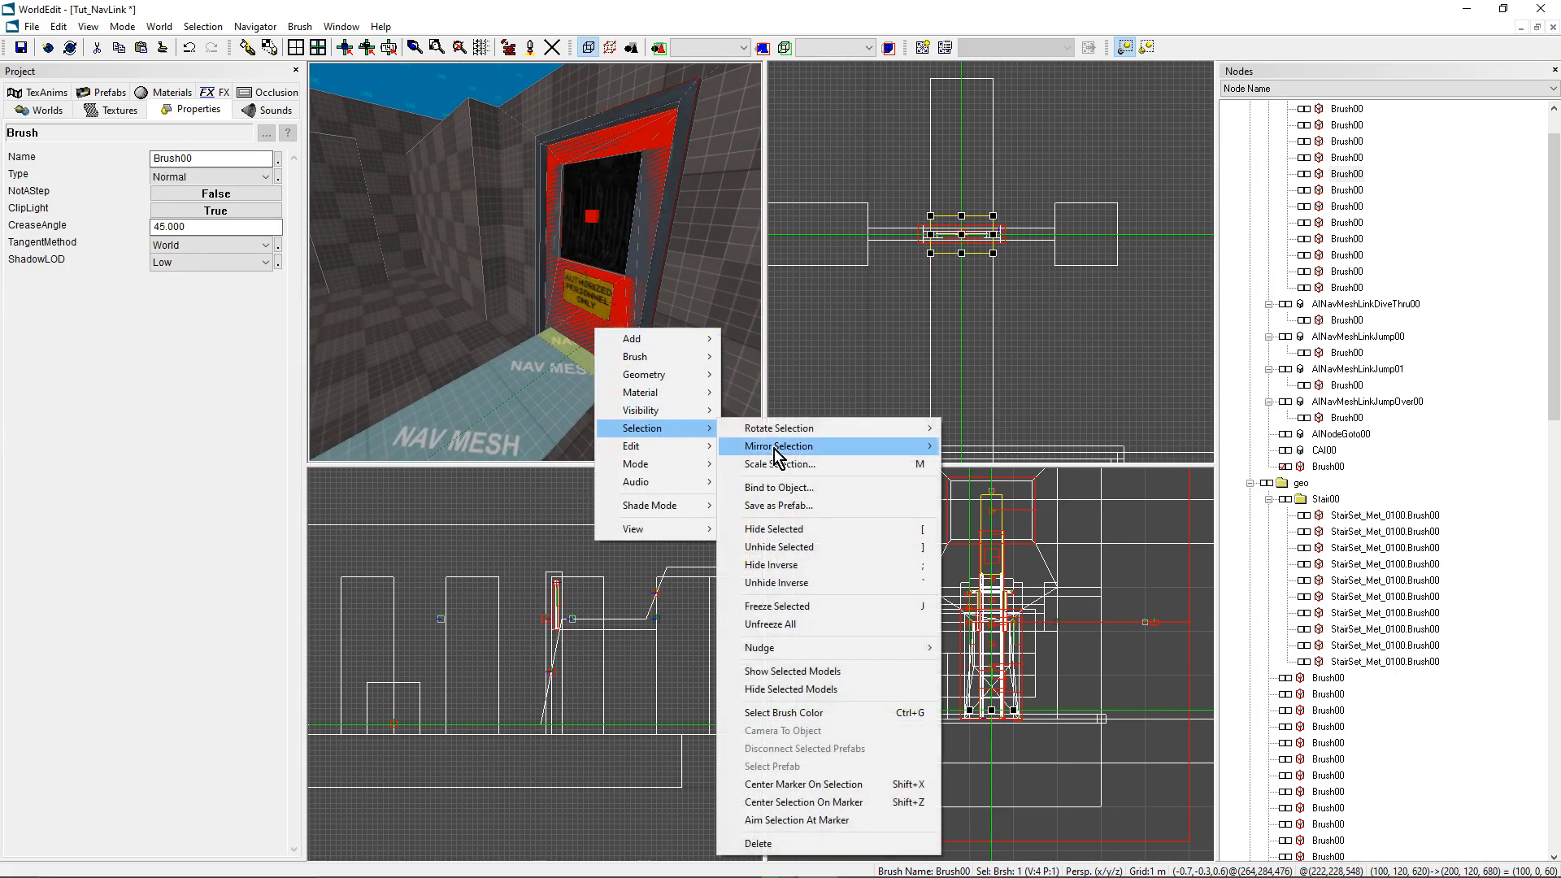
{"action": "left_click", "coordinate": [805, 489]}
{"action": "left_click", "coordinate": [702, 408]}
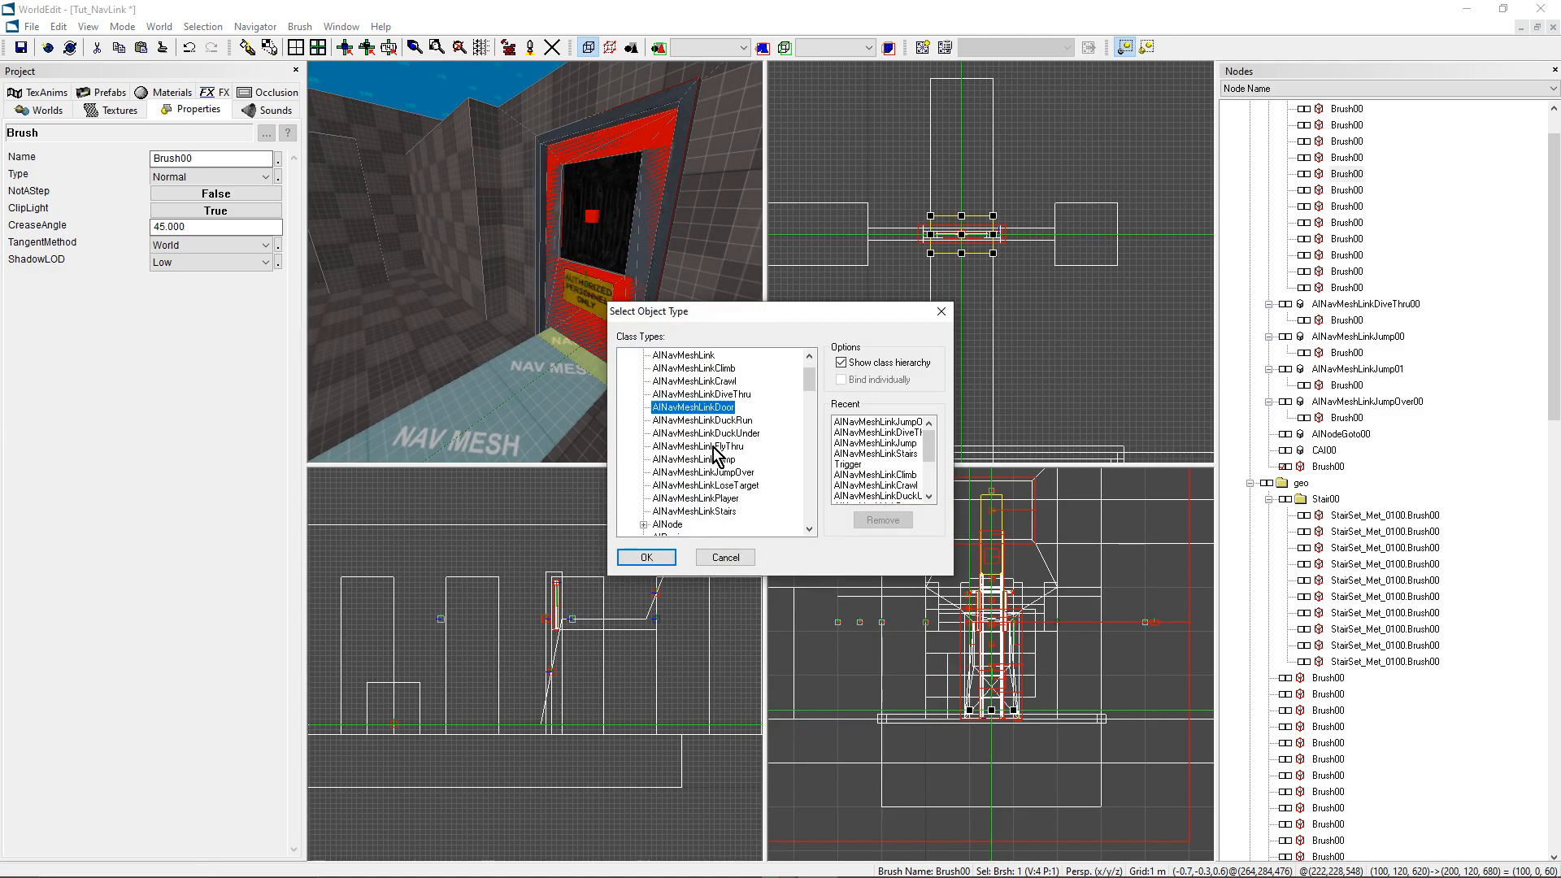
{"action": "left_click", "coordinate": [646, 557]}
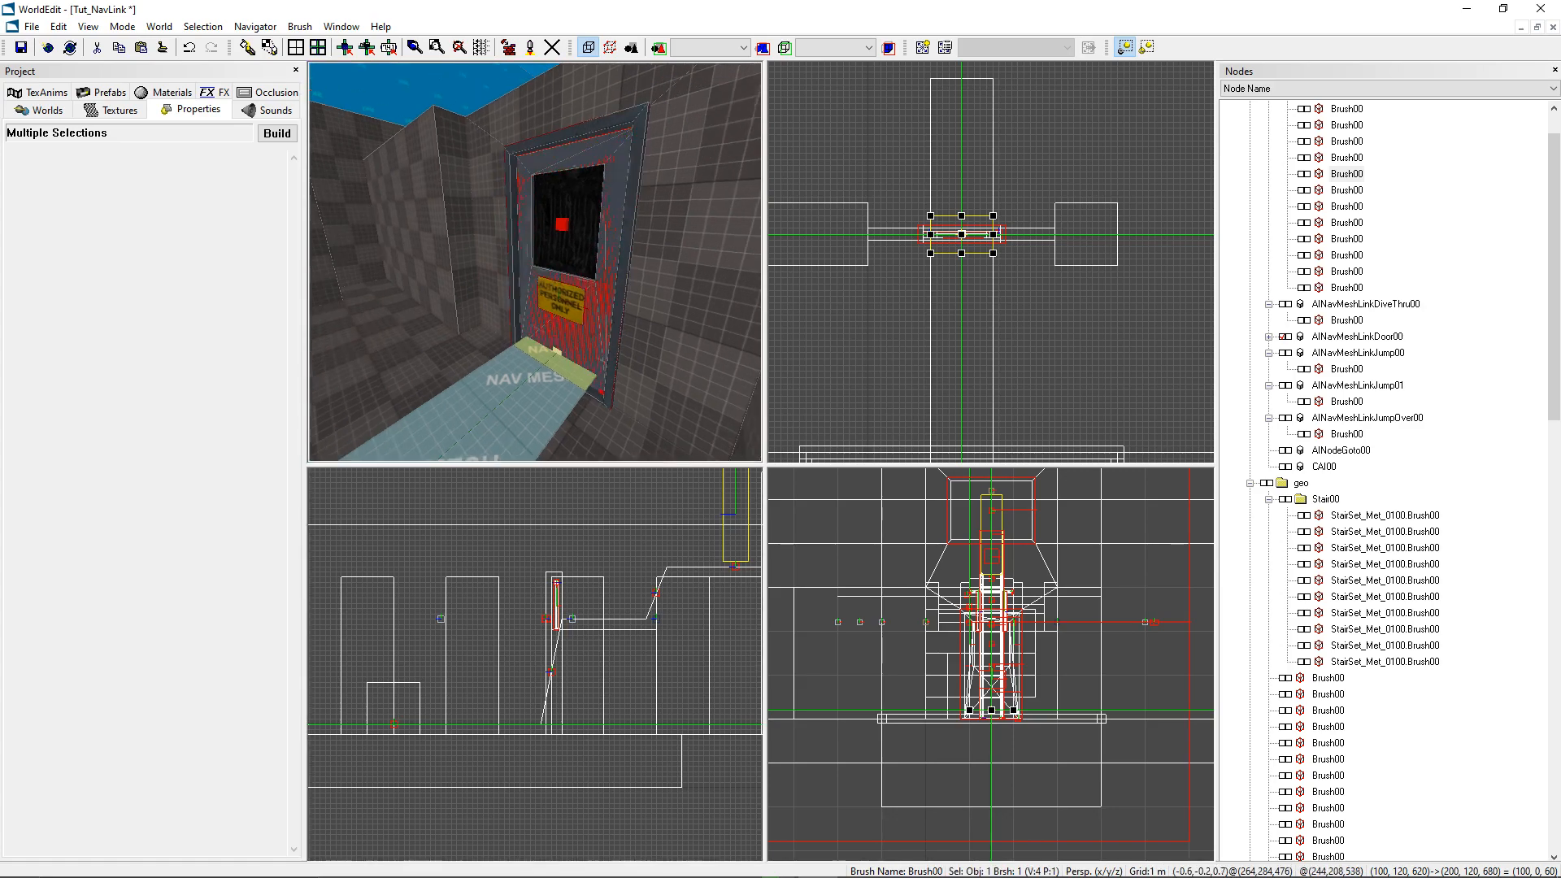
Step: Select only the new door link object and set its Door property to the rotating door door_industrial0100.Door_WM
{"action": "right_click_drag", "start_coordinate": [534, 262], "coordinate": [546, 254]}
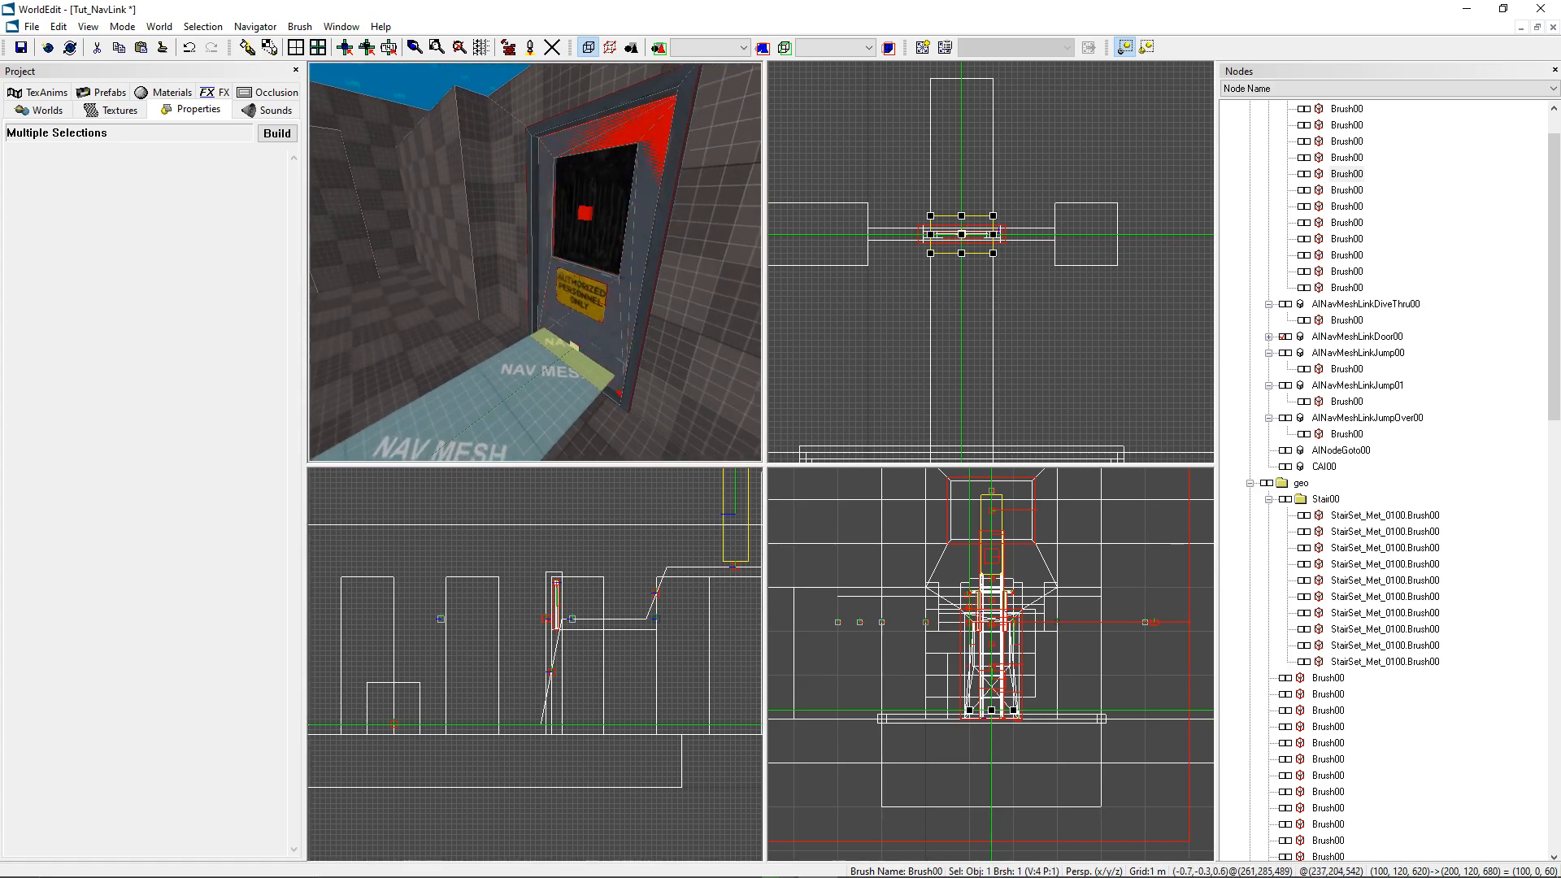
{"action": "left_click", "coordinate": [1268, 336]}
{"action": "left_click", "coordinate": [1305, 354]}
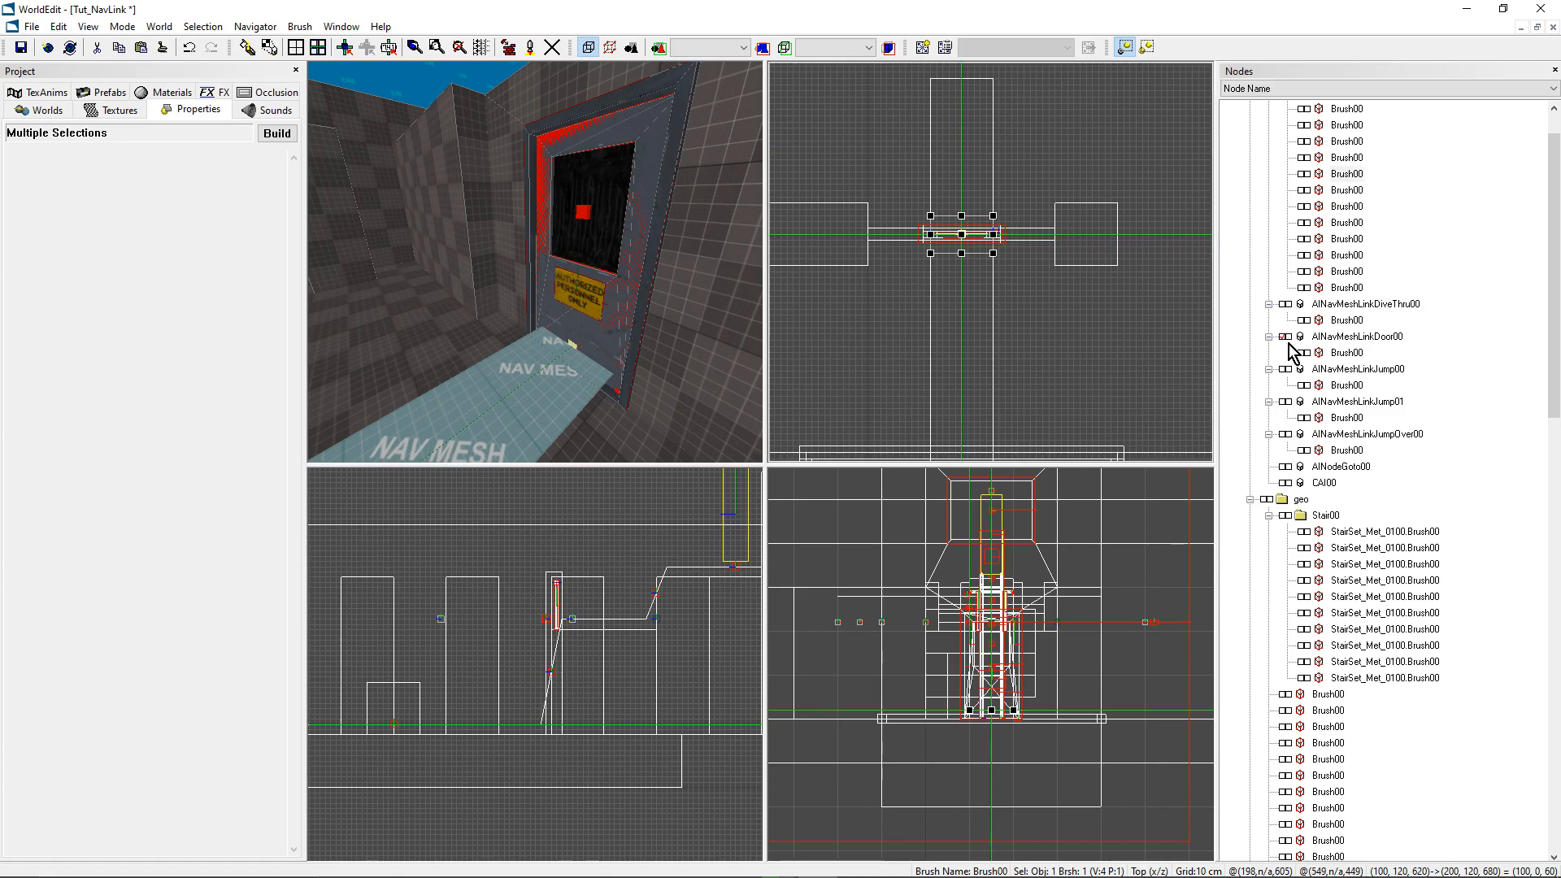
{"action": "left_click", "coordinate": [1284, 337]}
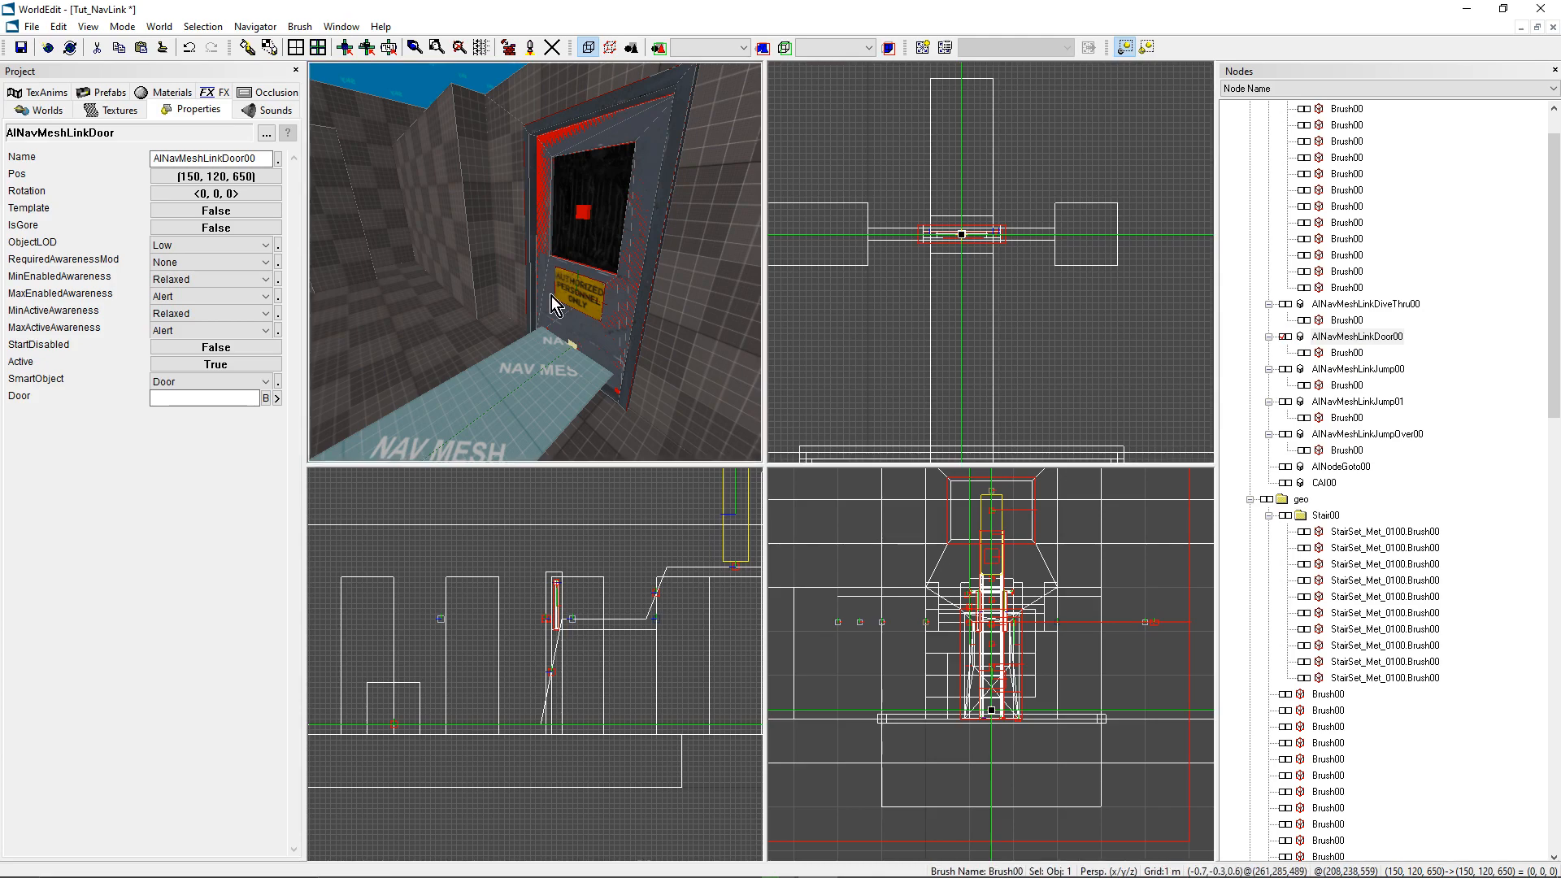
{"action": "left_click", "coordinate": [244, 384]}
{"action": "left_click", "coordinate": [244, 384]}
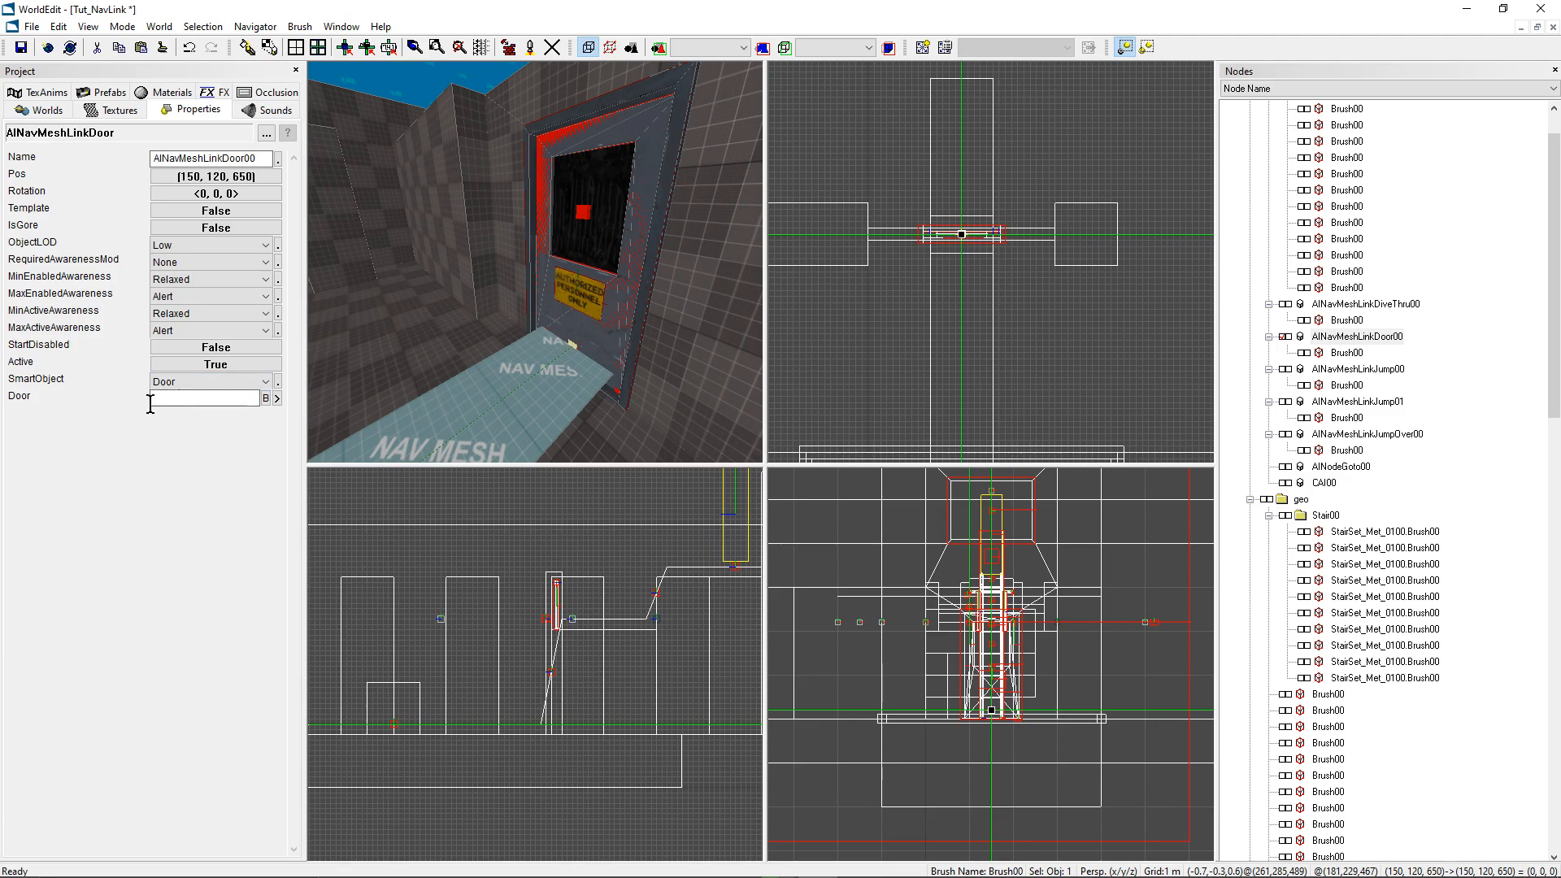
{"action": "mouse_move", "coordinate": [500, 299]}
{"action": "right_mouse_down"}
{"action": "mouse_move", "coordinate": [513, 307]}
{"action": "mouse_move", "coordinate": [500, 299]}
{"action": "right_mouse_up"}
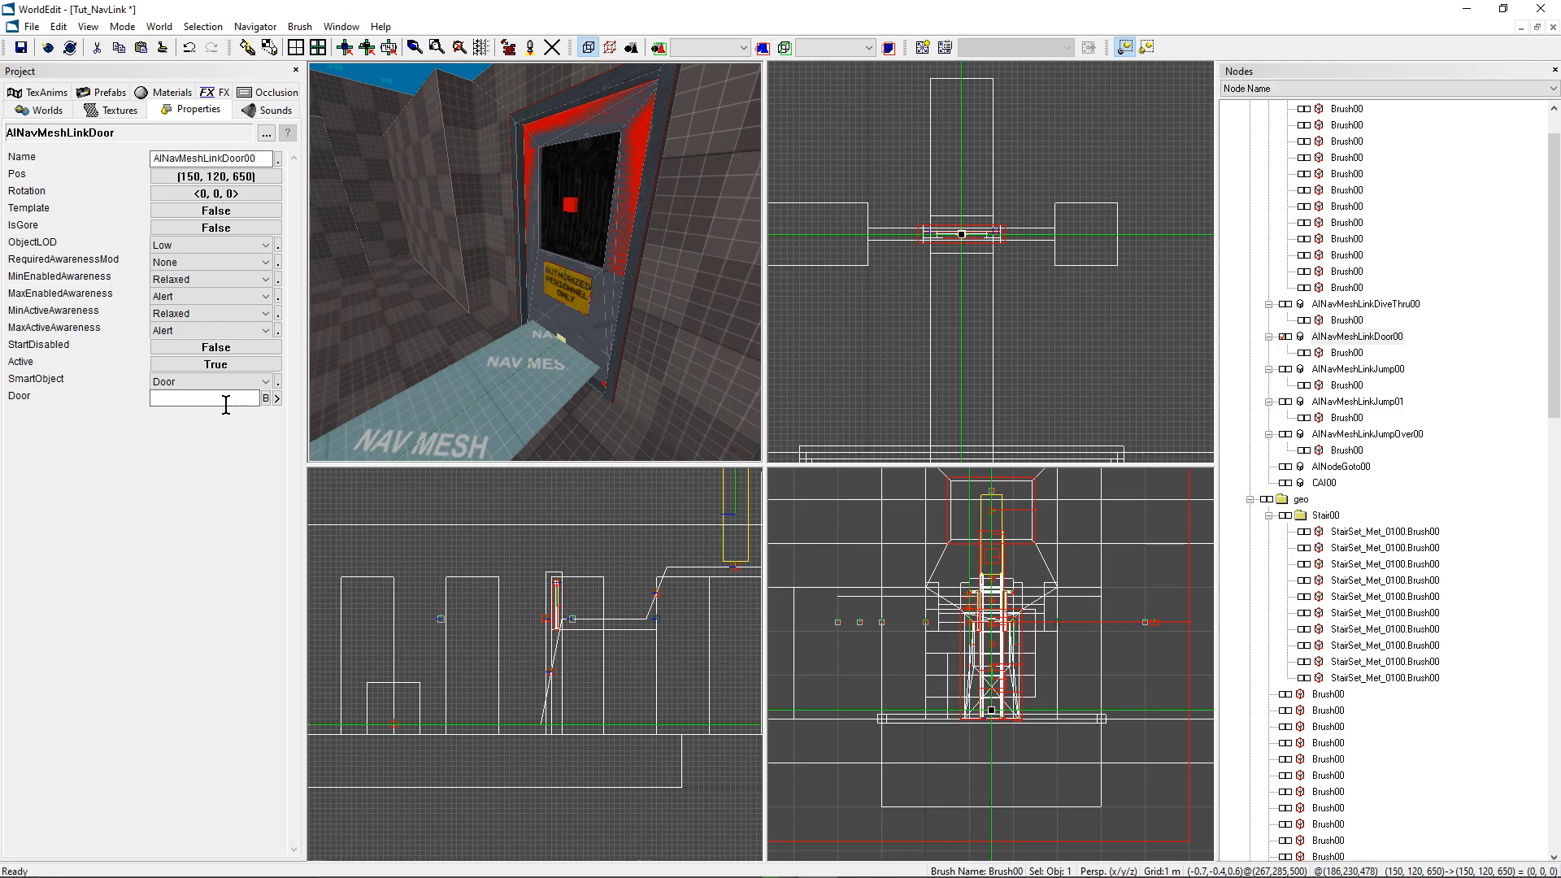
{"action": "left_click", "coordinate": [265, 398]}
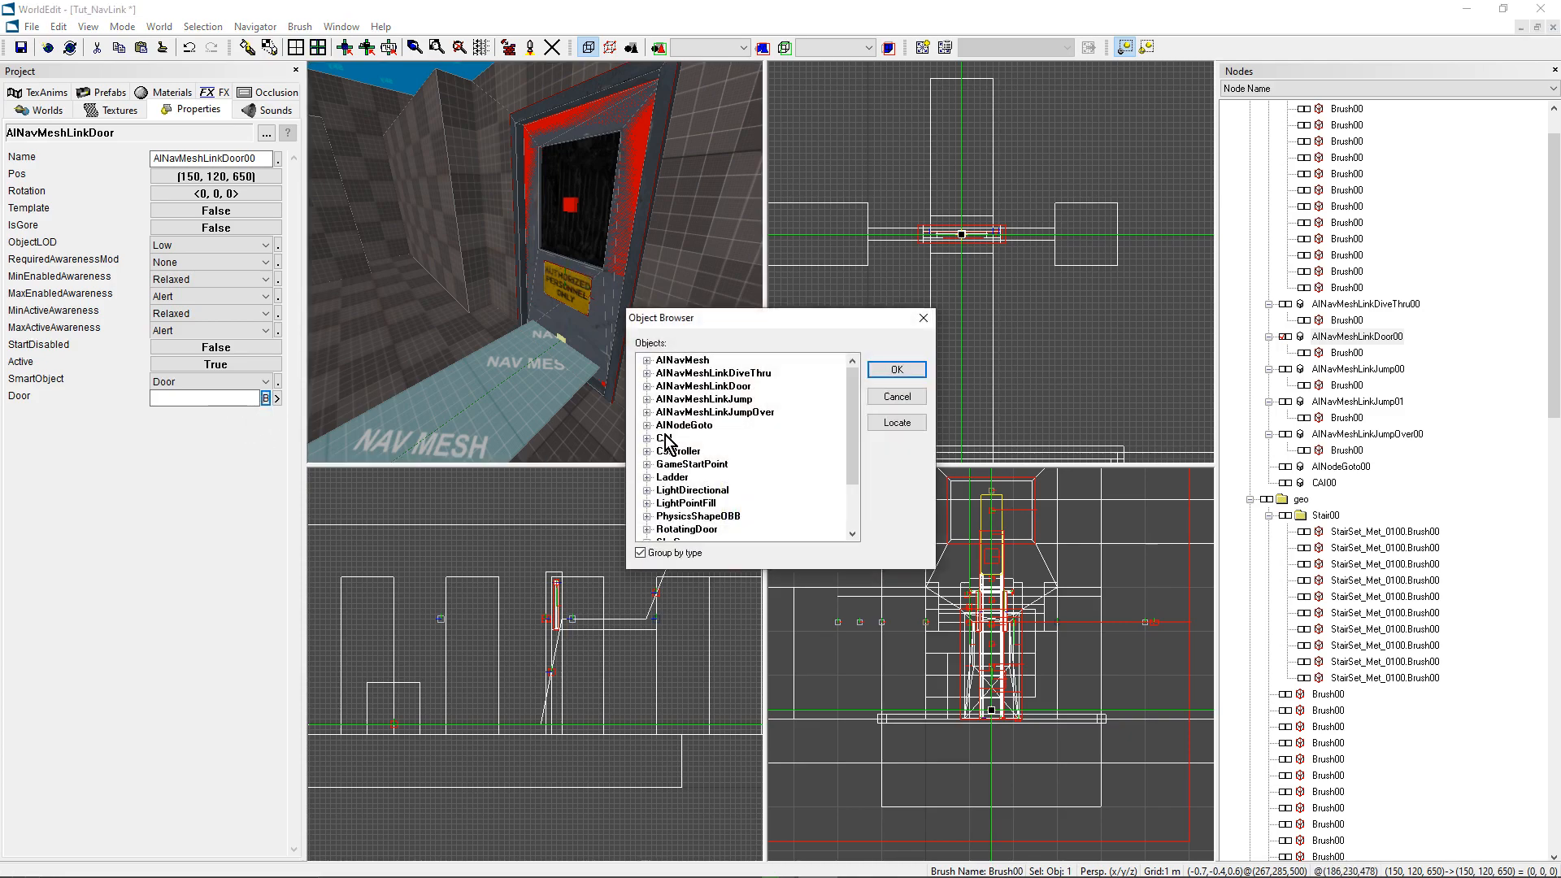
{"action": "scroll", "coordinate": [754, 481], "scroll_direction": "down", "scroll_amount": 2}
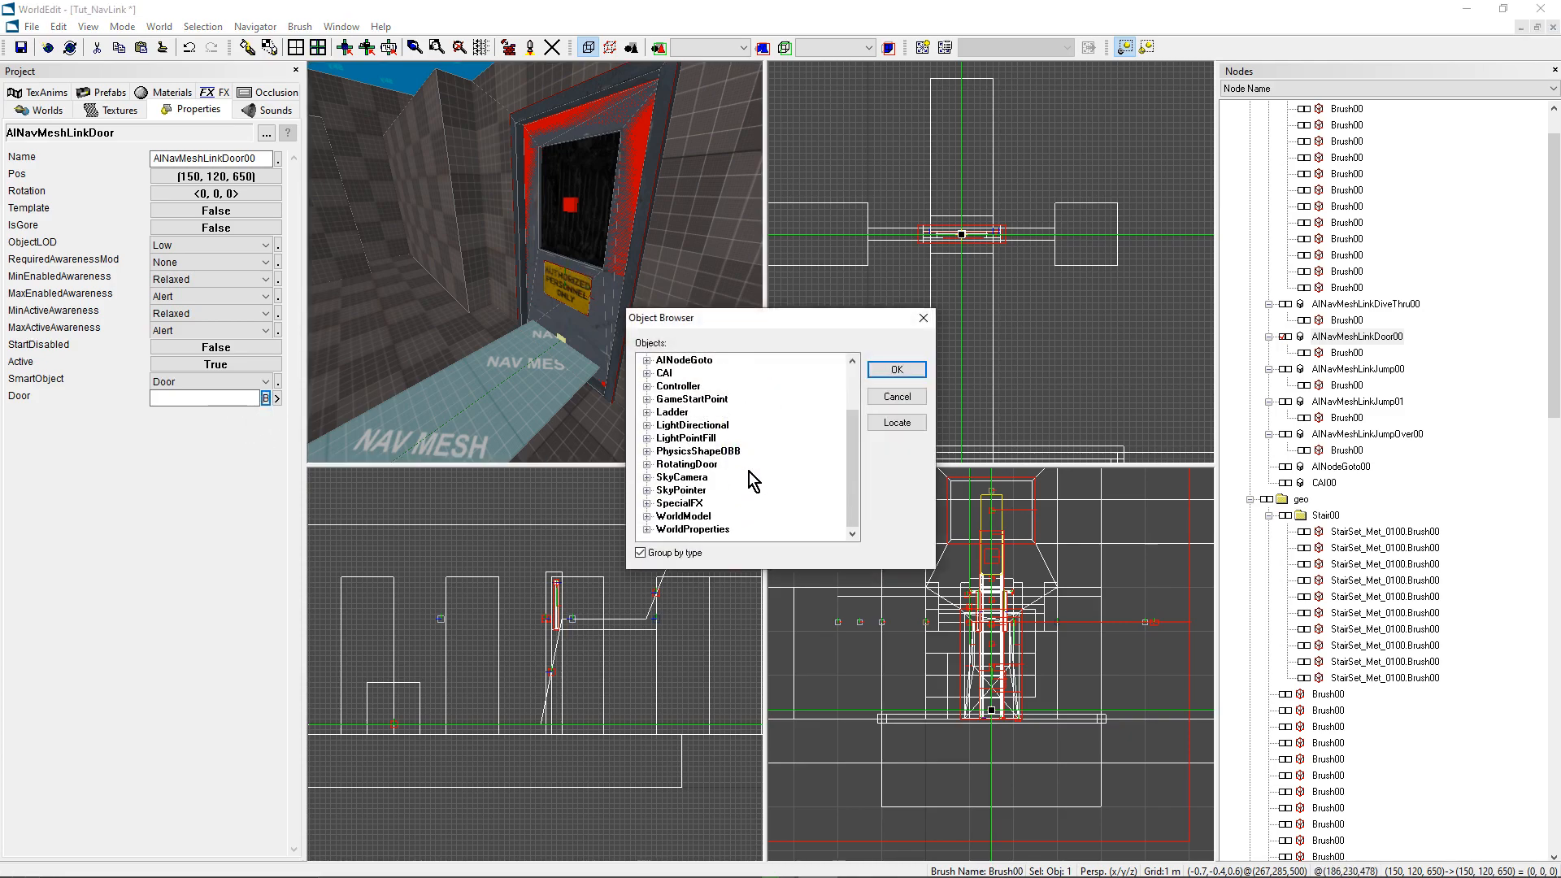
{"action": "left_click", "coordinate": [647, 464]}
{"action": "left_click", "coordinate": [689, 477]}
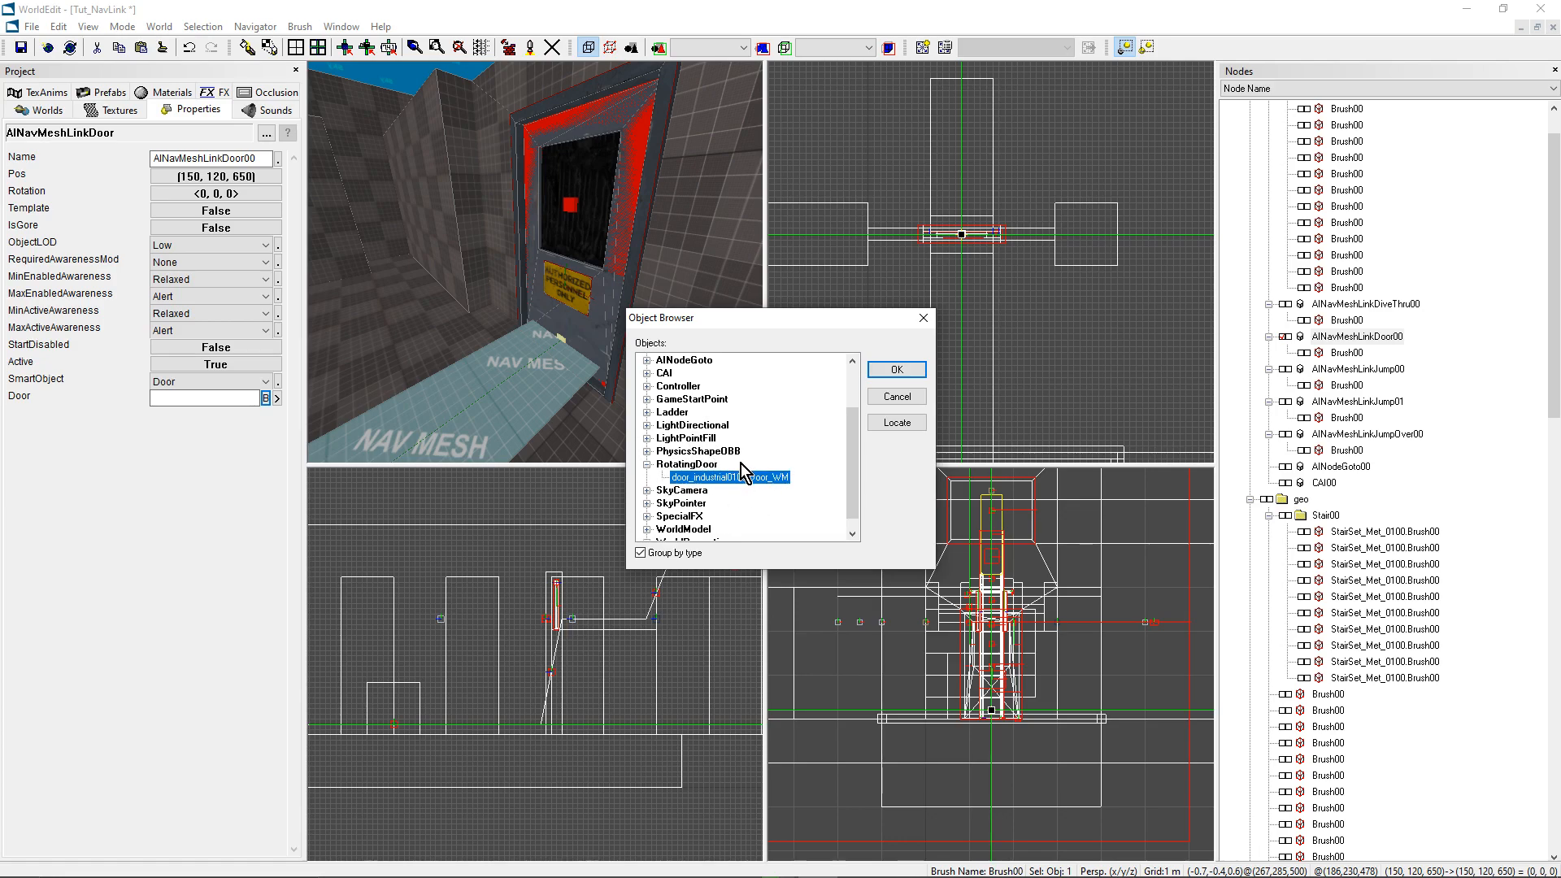
{"action": "left_click", "coordinate": [894, 371]}
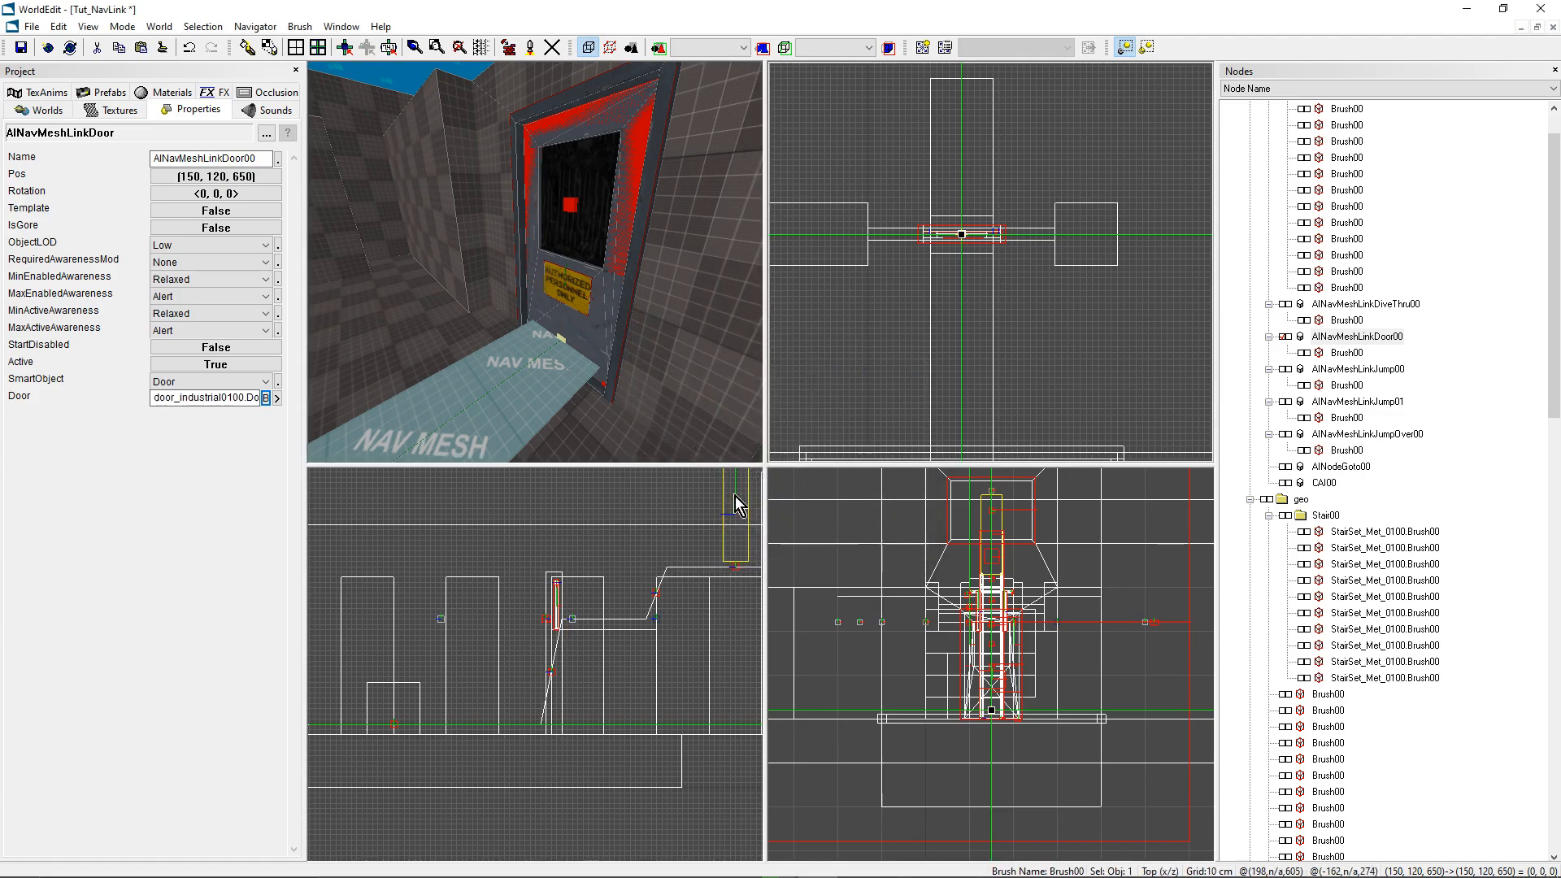
Step: Duplicate the nav mesh section before the low overhang and trim the copy to 200 cm long beneath it, meeting the neighbouring sections
{"action": "mouse_move", "coordinate": [568, 297]}
{"action": "right_mouse_down"}
{"action": "mouse_move", "coordinate": [584, 290]}
{"action": "mouse_move", "coordinate": [593, 328]}
{"action": "mouse_move", "coordinate": [541, 259]}
{"action": "mouse_move", "coordinate": [501, 275]}
{"action": "mouse_move", "coordinate": [472, 251]}
{"action": "mouse_move", "coordinate": [447, 269]}
{"action": "right_mouse_up"}
{"action": "left_click", "coordinate": [563, 340]}
{"action": "left_click", "coordinate": [446, 388]}
{"action": "scroll", "coordinate": [996, 324], "scroll_direction": "down", "scroll_amount": 3}
{"action": "scroll", "coordinate": [990, 212], "scroll_direction": "up", "scroll_amount": 3}
{"action": "middle_click_drag", "start_coordinate": [956, 195], "coordinate": [976, 294]}
{"action": "left_click_drag", "start_coordinate": [990, 371], "coordinate": [990, 244], "text": "shift"}
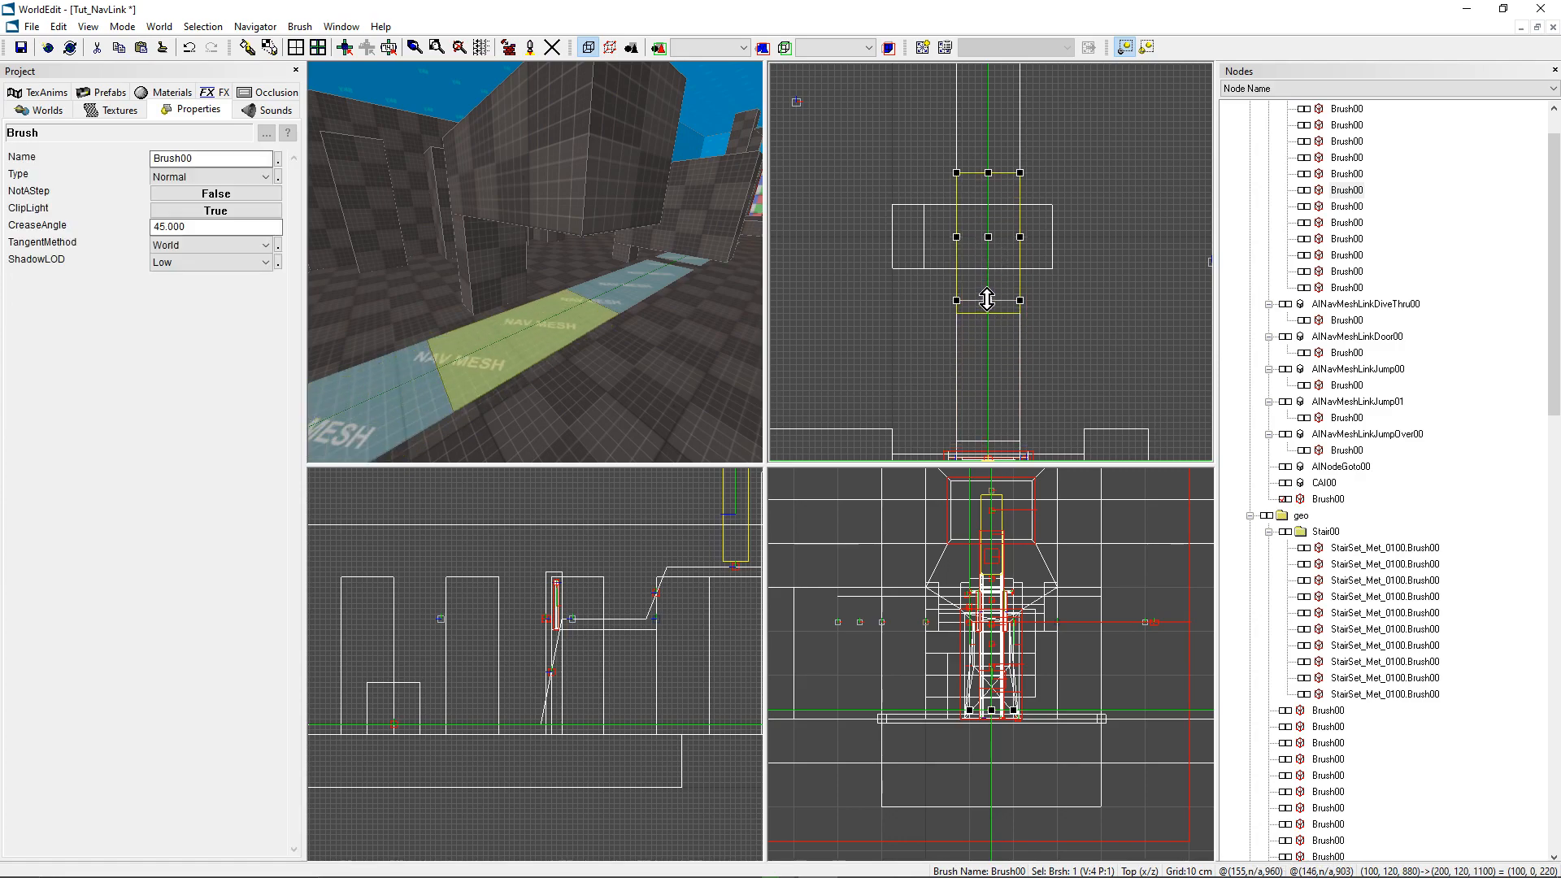
Step: Bind the trimmed brush under the low overhang to a new AINavMeshLinkDuckUnder object
{"action": "mouse_move", "coordinate": [612, 304]}
{"action": "middle_mouse_down"}
{"action": "mouse_move", "coordinate": [569, 309]}
{"action": "mouse_move", "coordinate": [611, 302]}
{"action": "middle_mouse_up"}
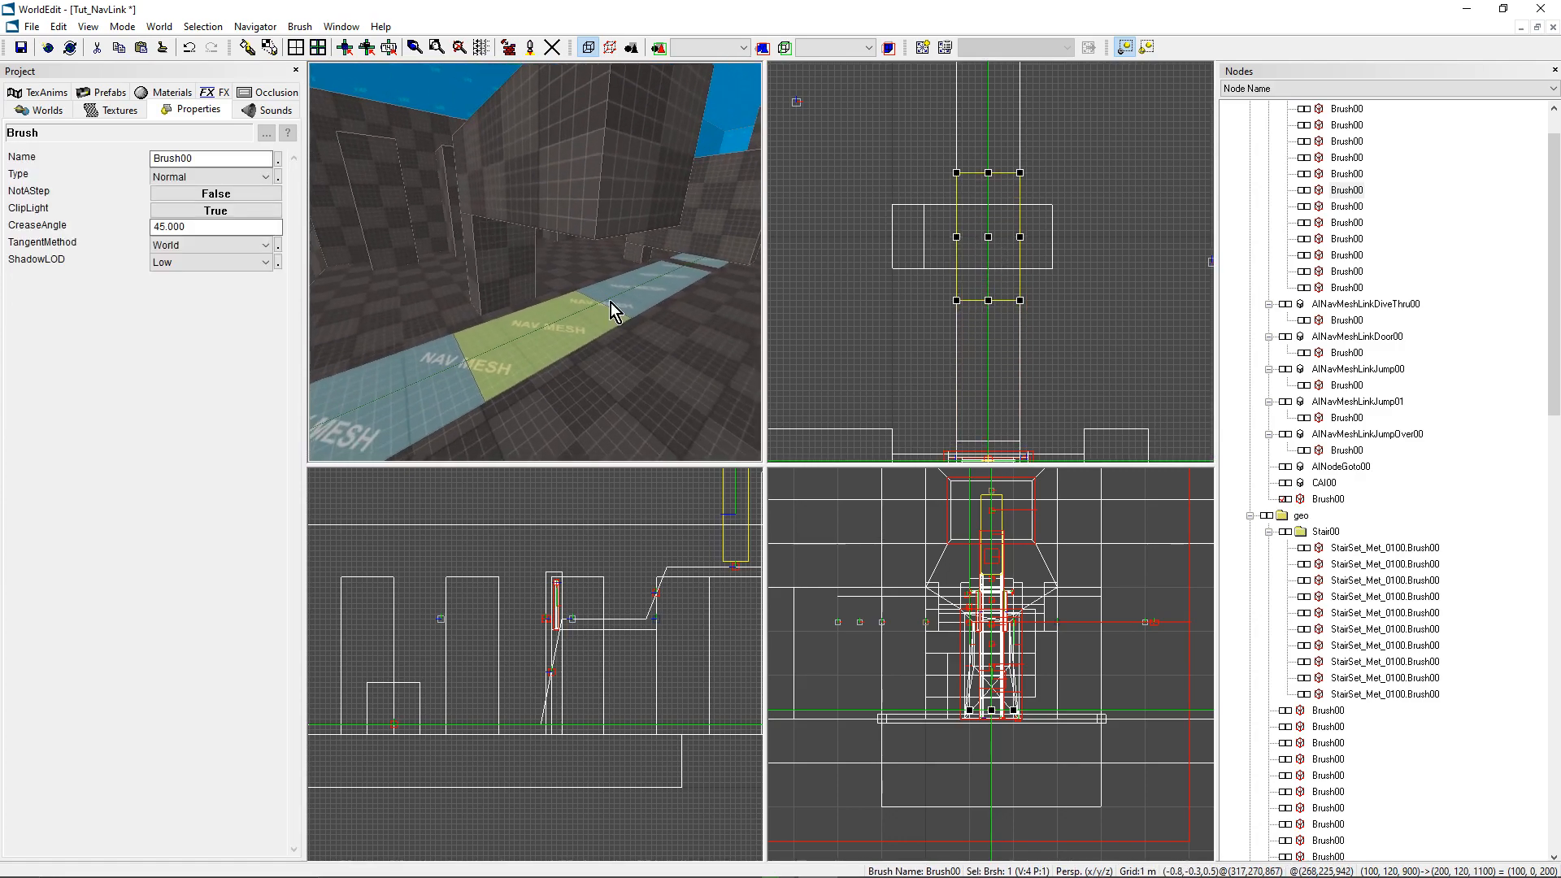
{"action": "key", "text": "m"}
{"action": "right_click", "coordinate": [566, 319]}
{"action": "mouse_move", "coordinate": [618, 404]}
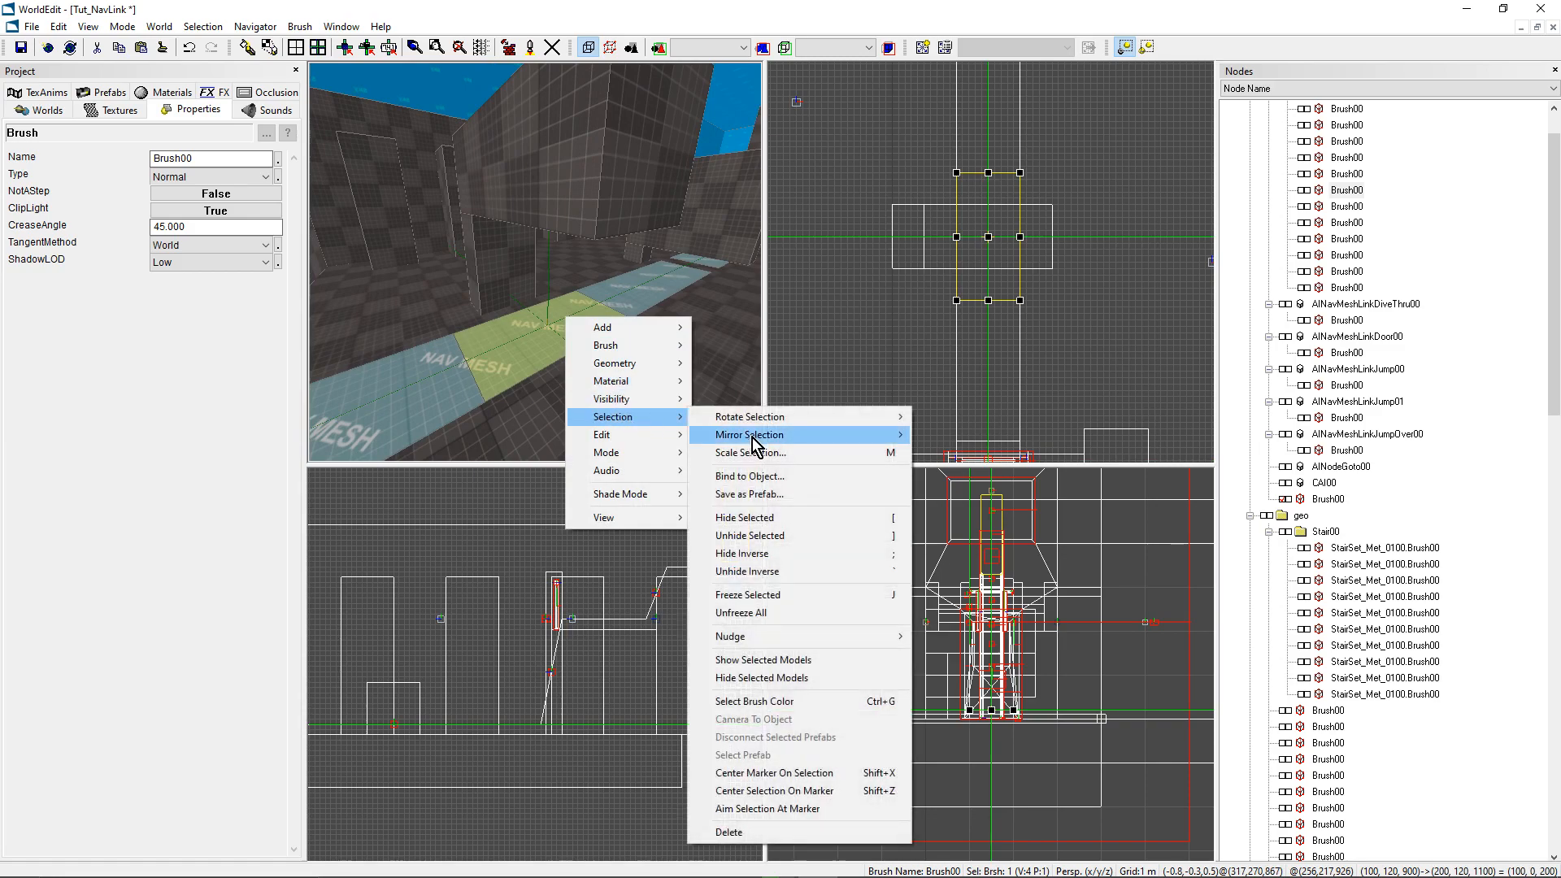
{"action": "left_click", "coordinate": [743, 476]}
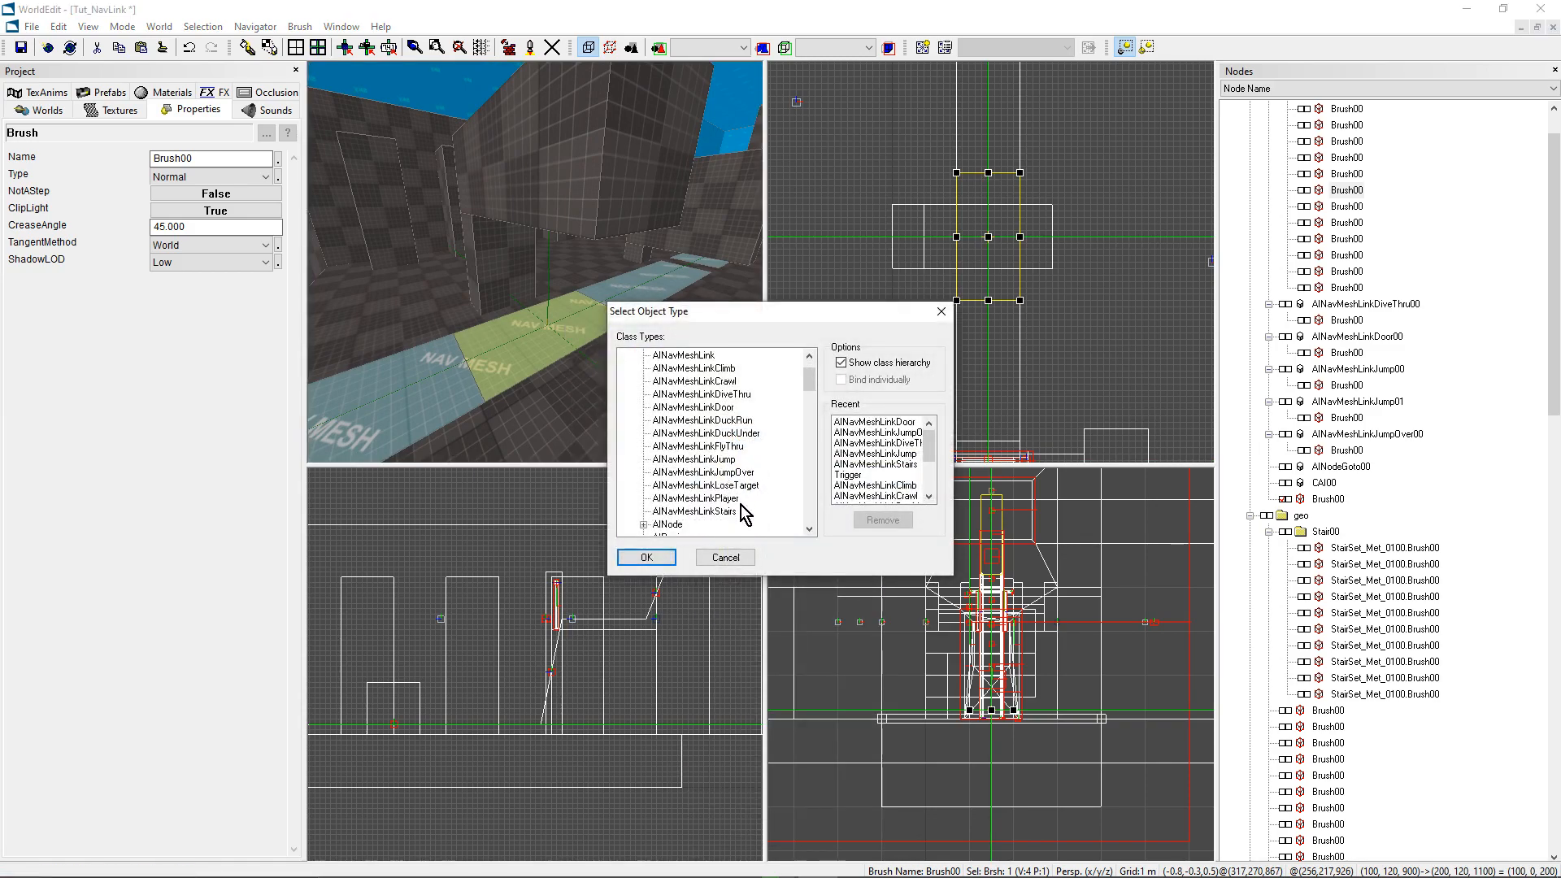
{"action": "left_click", "coordinate": [717, 433]}
{"action": "left_click", "coordinate": [646, 557]}
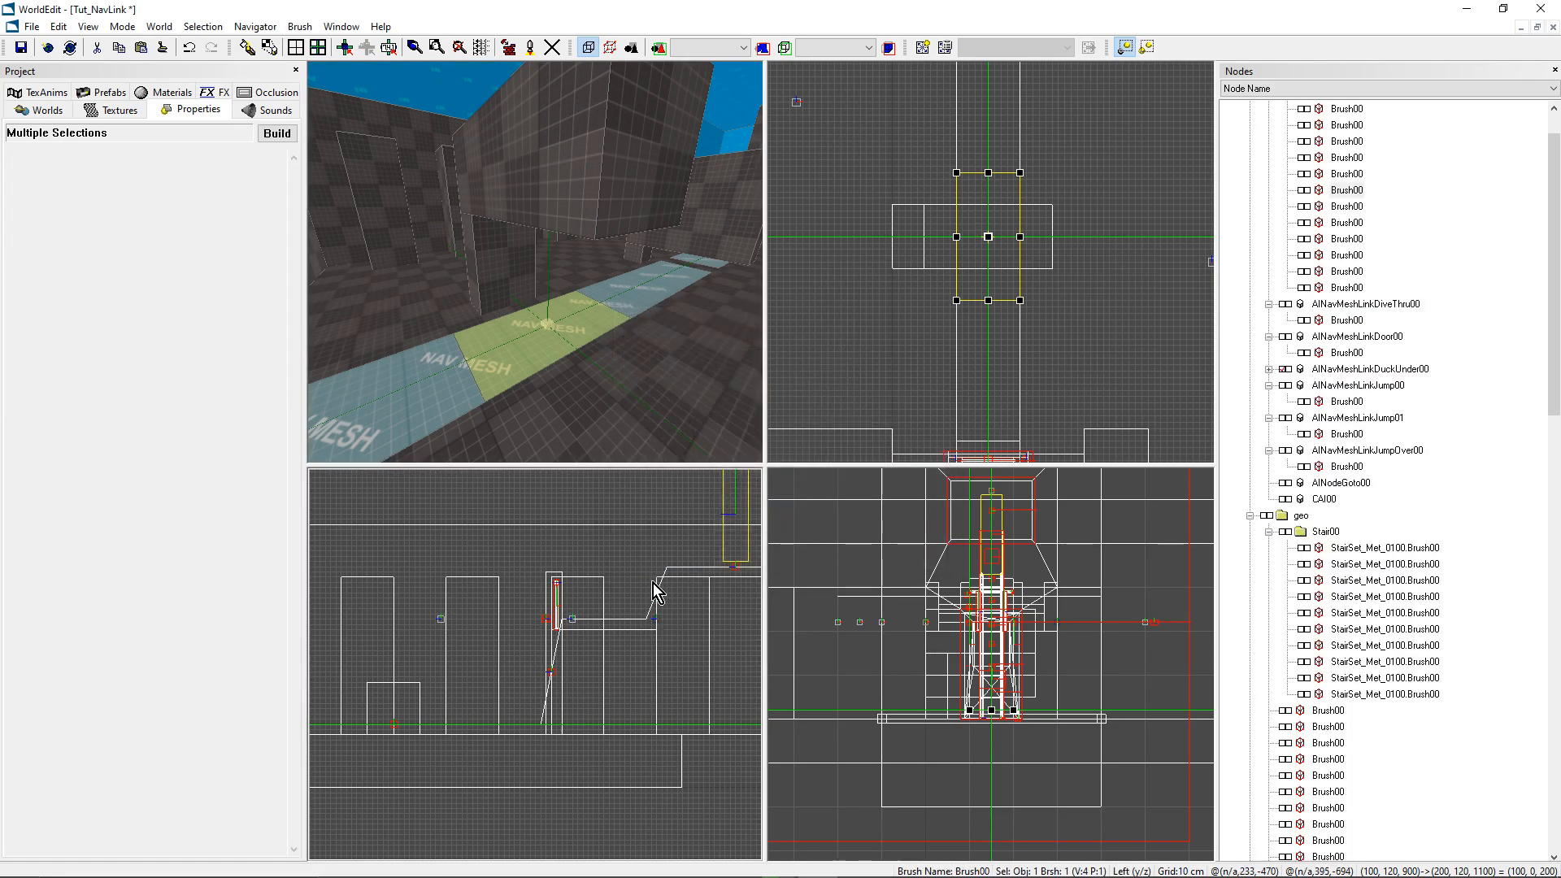
Step: Select the pillar brush supporting the low overhang and check the clearance height beneath it
{"action": "right_click_drag", "start_coordinate": [625, 388], "coordinate": [619, 387]}
{"action": "left_click", "coordinate": [539, 330]}
{"action": "mouse_move", "coordinate": [552, 333]}
{"action": "right_mouse_down"}
{"action": "mouse_move", "coordinate": [537, 333]}
{"action": "mouse_move", "coordinate": [553, 338]}
{"action": "mouse_move", "coordinate": [532, 234]}
{"action": "mouse_move", "coordinate": [569, 293]}
{"action": "right_mouse_up"}
{"action": "left_click", "coordinate": [530, 262]}
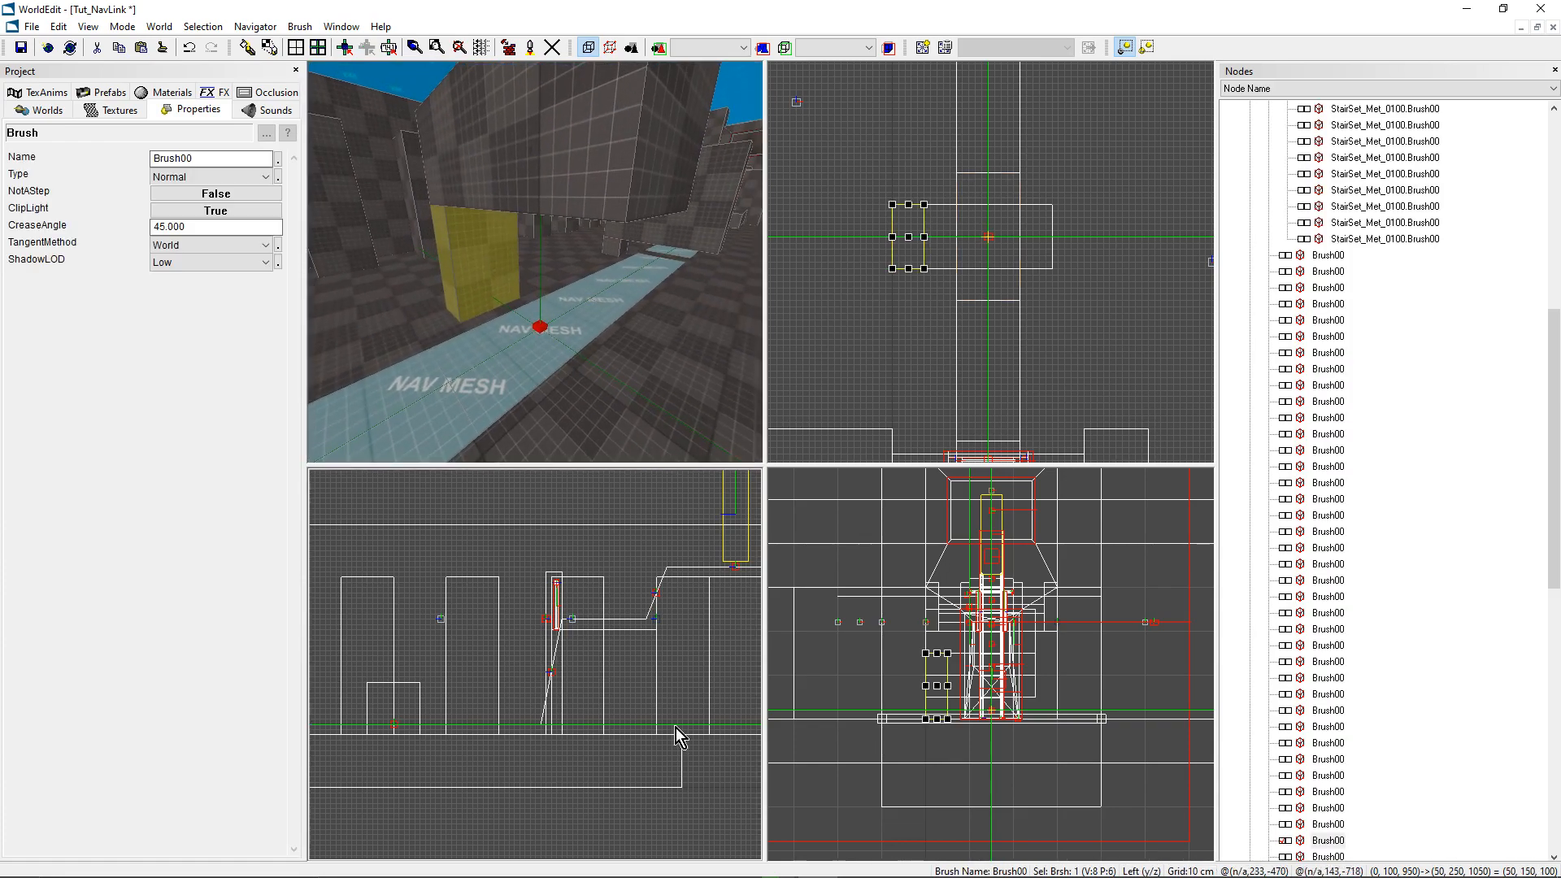
{"action": "scroll", "coordinate": [992, 689], "scroll_direction": "up", "scroll_amount": 2}
{"action": "scroll", "coordinate": [987, 687], "scroll_direction": "up", "scroll_amount": 3}
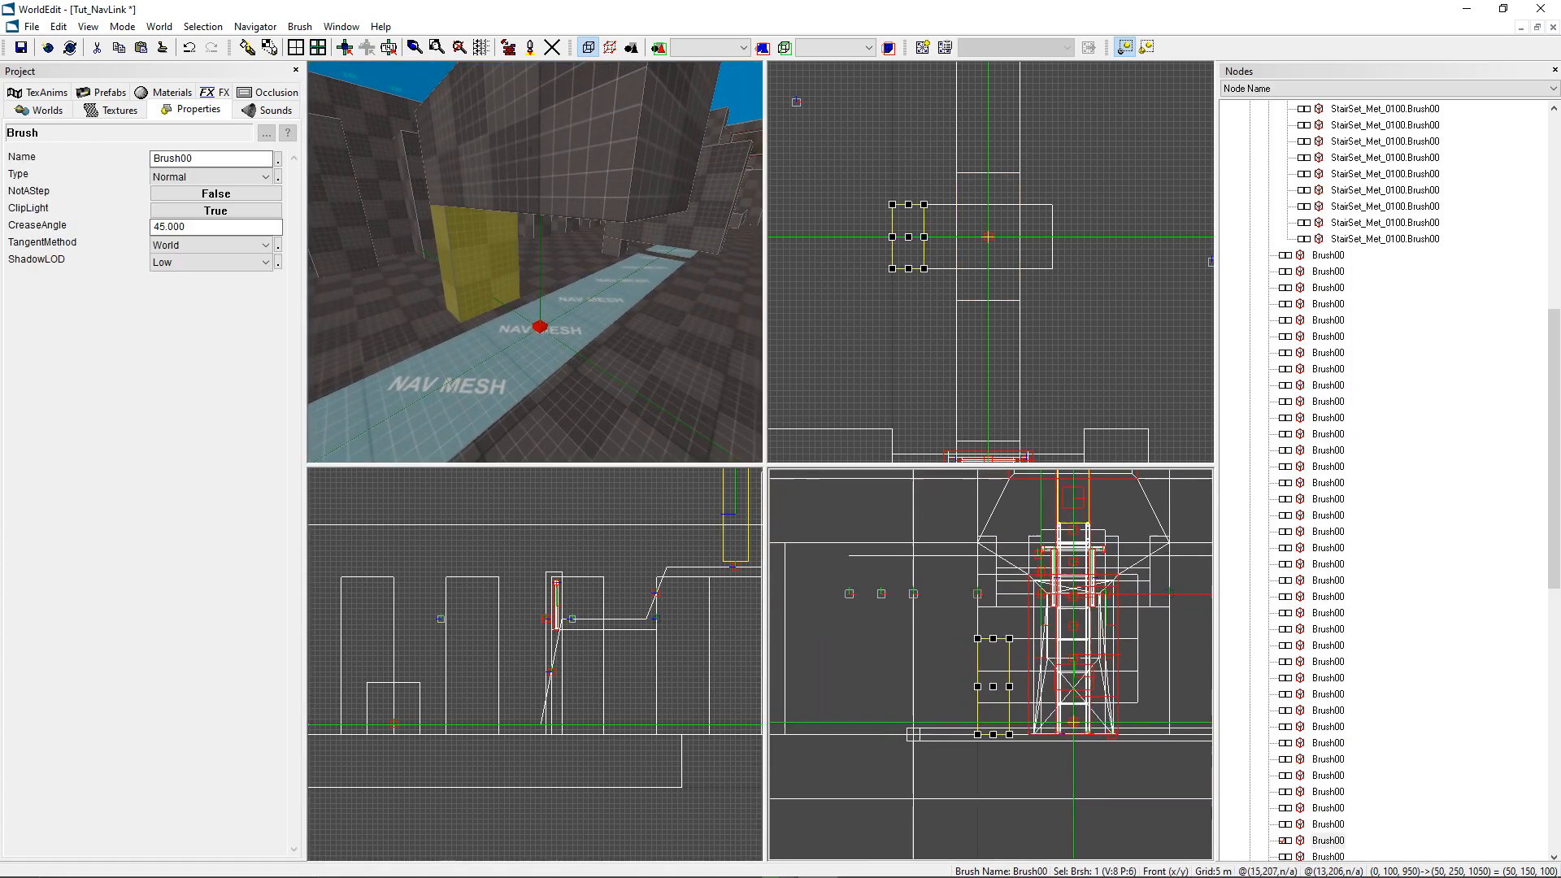
{"action": "scroll", "coordinate": [992, 666], "scroll_direction": "up", "scroll_amount": 1}
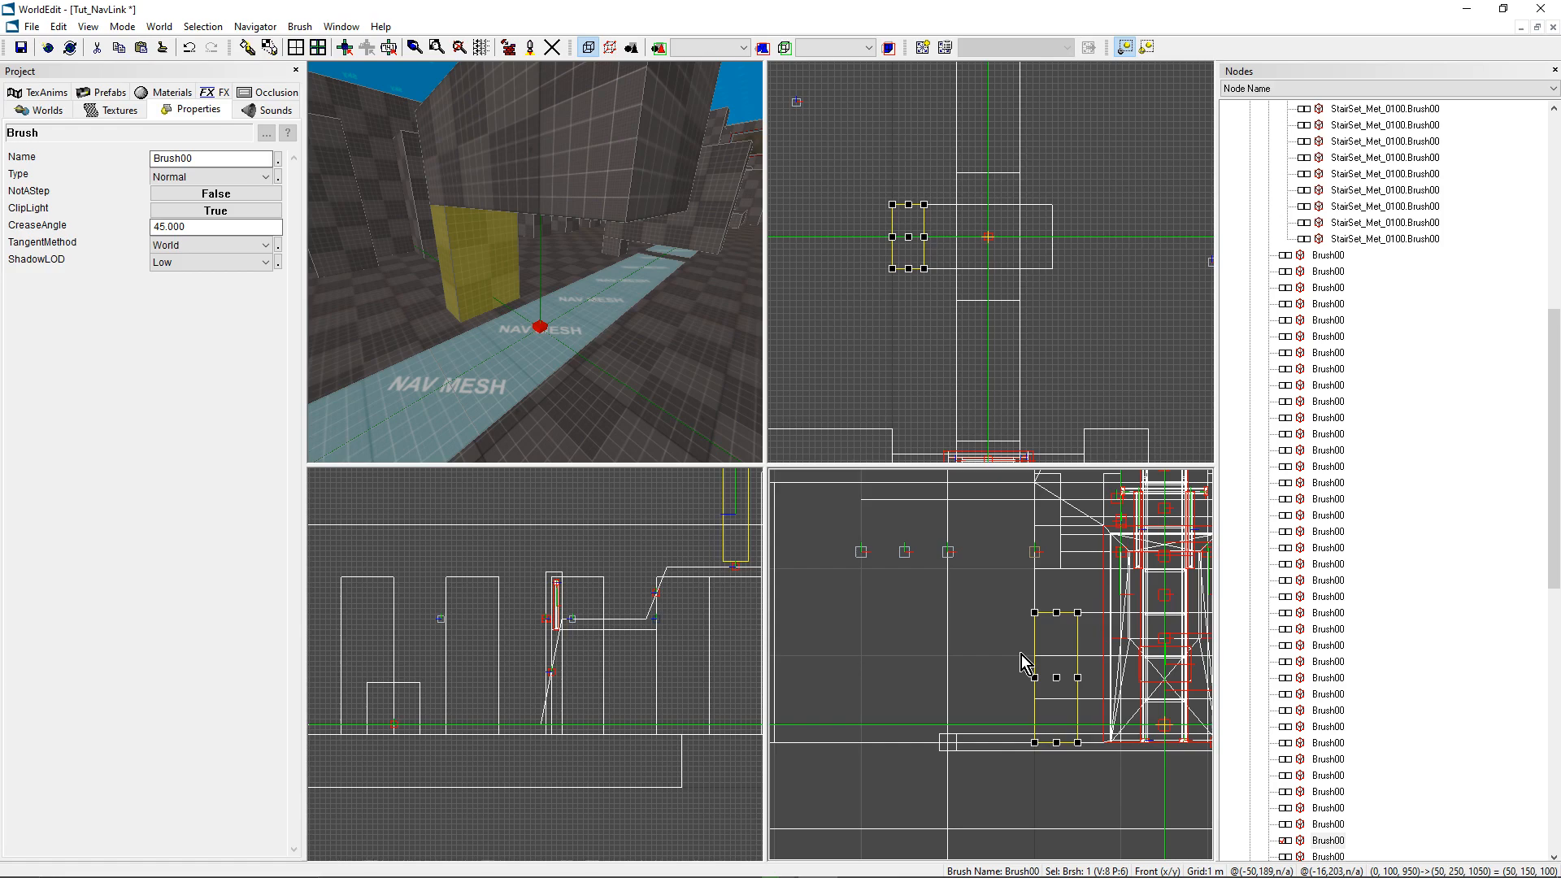
{"action": "right_click_drag", "start_coordinate": [514, 162], "coordinate": [529, 150]}
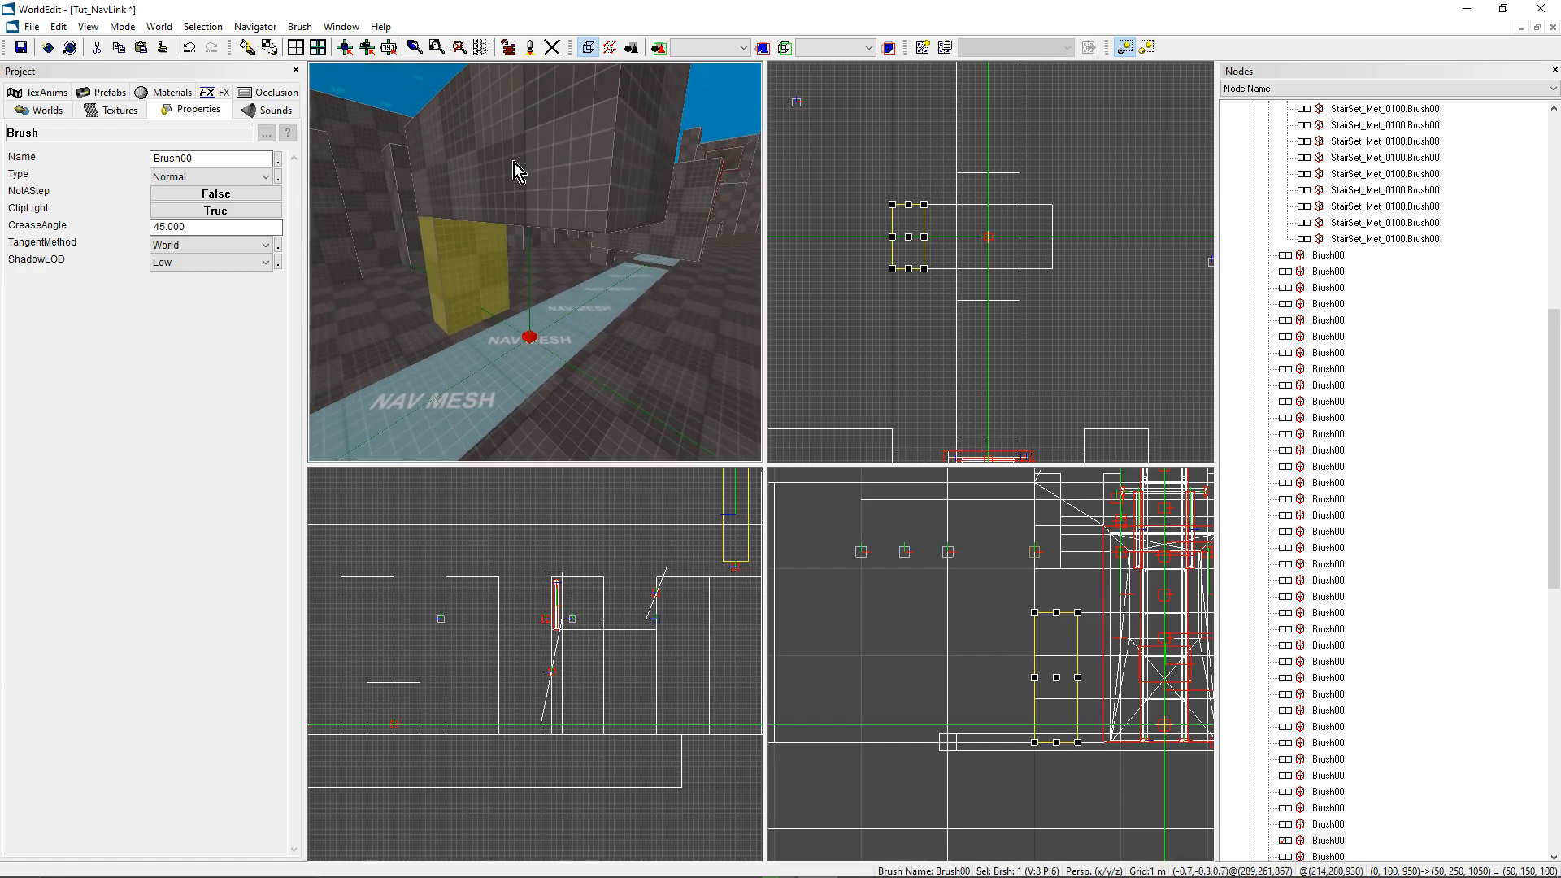
Step: Duplicate the nav mesh section before the next, narrower low wall and trim the copy to 50 cm long beneath it
{"action": "mouse_move", "coordinate": [552, 349]}
{"action": "right_mouse_down"}
{"action": "mouse_move", "coordinate": [487, 345]}
{"action": "mouse_move", "coordinate": [512, 358]}
{"action": "mouse_move", "coordinate": [740, 341]}
{"action": "mouse_move", "coordinate": [524, 305]}
{"action": "right_mouse_up"}
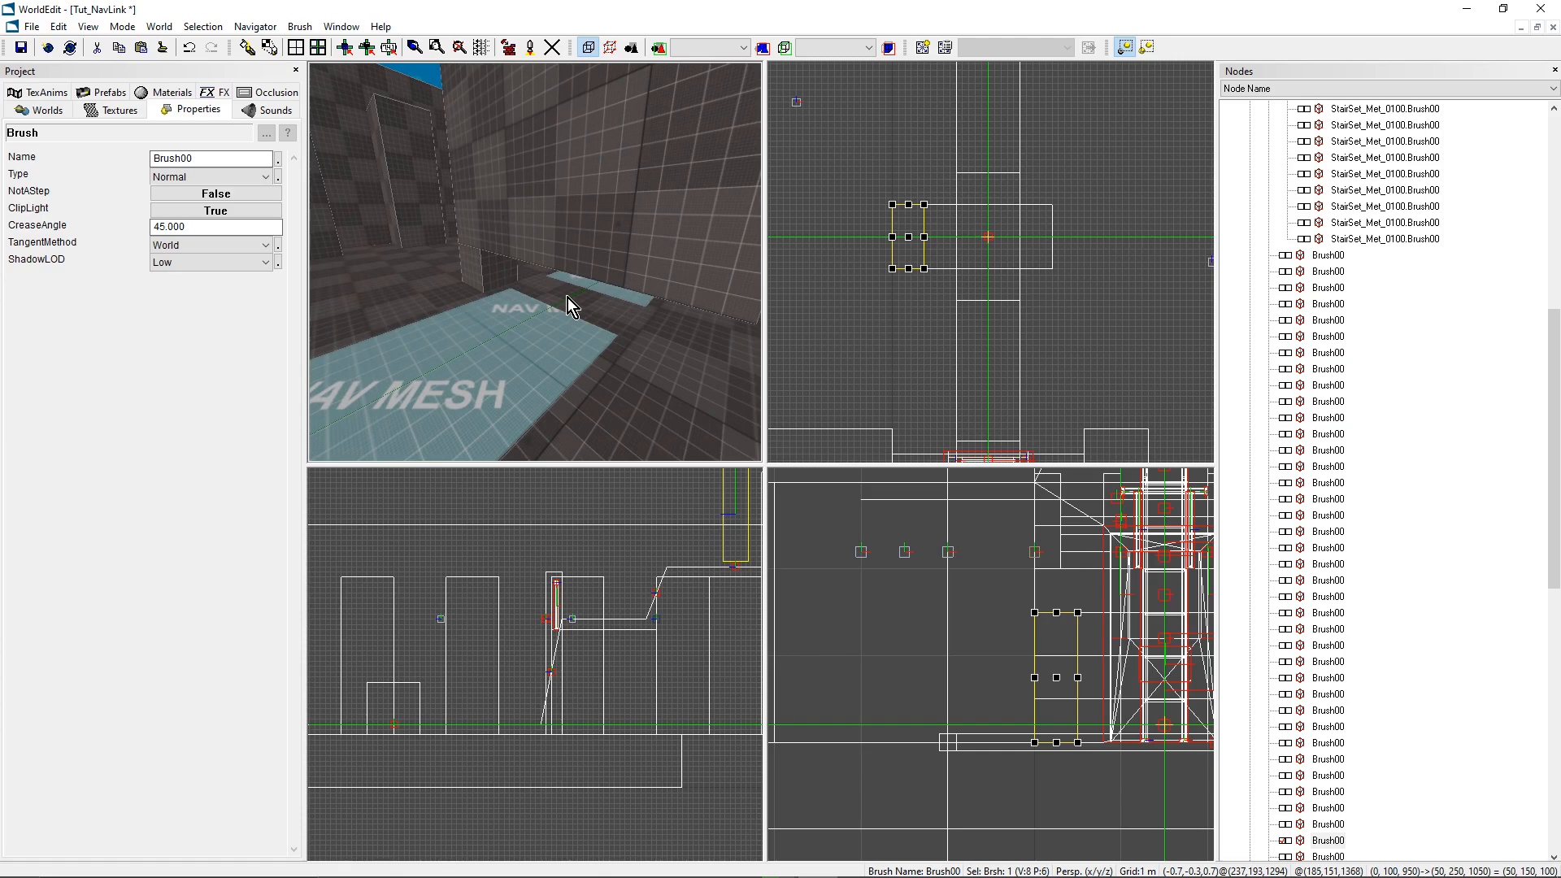
{"action": "mouse_move", "coordinate": [568, 297]}
{"action": "right_mouse_down"}
{"action": "mouse_move", "coordinate": [680, 261]}
{"action": "mouse_move", "coordinate": [485, 346]}
{"action": "right_mouse_up"}
{"action": "left_click", "coordinate": [485, 346]}
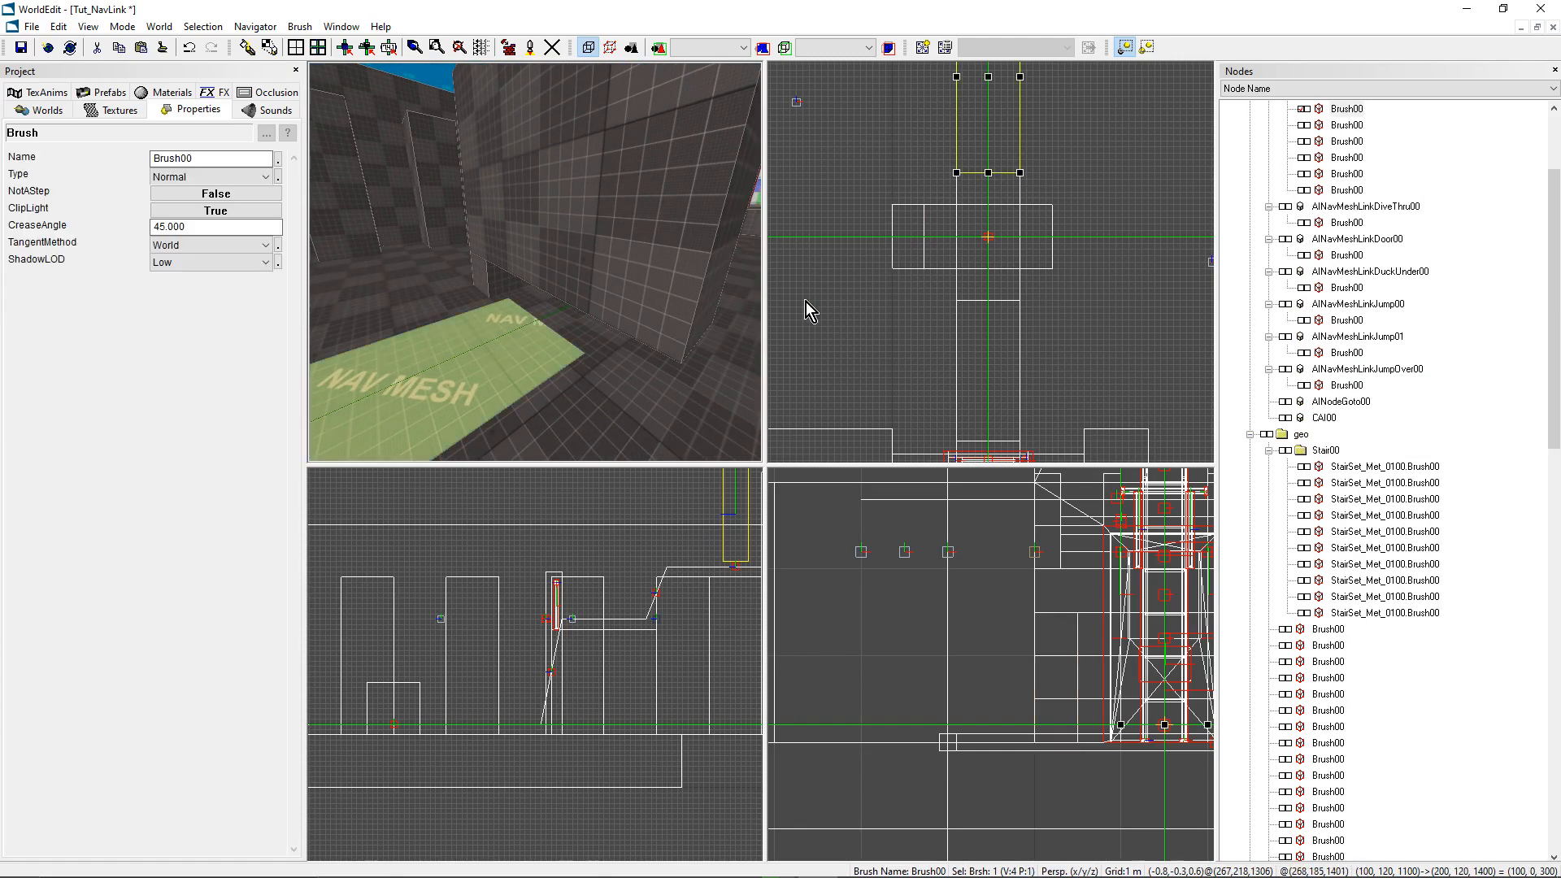
{"action": "scroll", "coordinate": [987, 330], "scroll_direction": "down", "scroll_amount": 4}
{"action": "scroll", "coordinate": [982, 184], "scroll_direction": "up", "scroll_amount": 5}
{"action": "right_click_drag", "start_coordinate": [982, 185], "coordinate": [988, 262]}
{"action": "scroll", "coordinate": [991, 262], "scroll_direction": "down", "scroll_amount": 1}
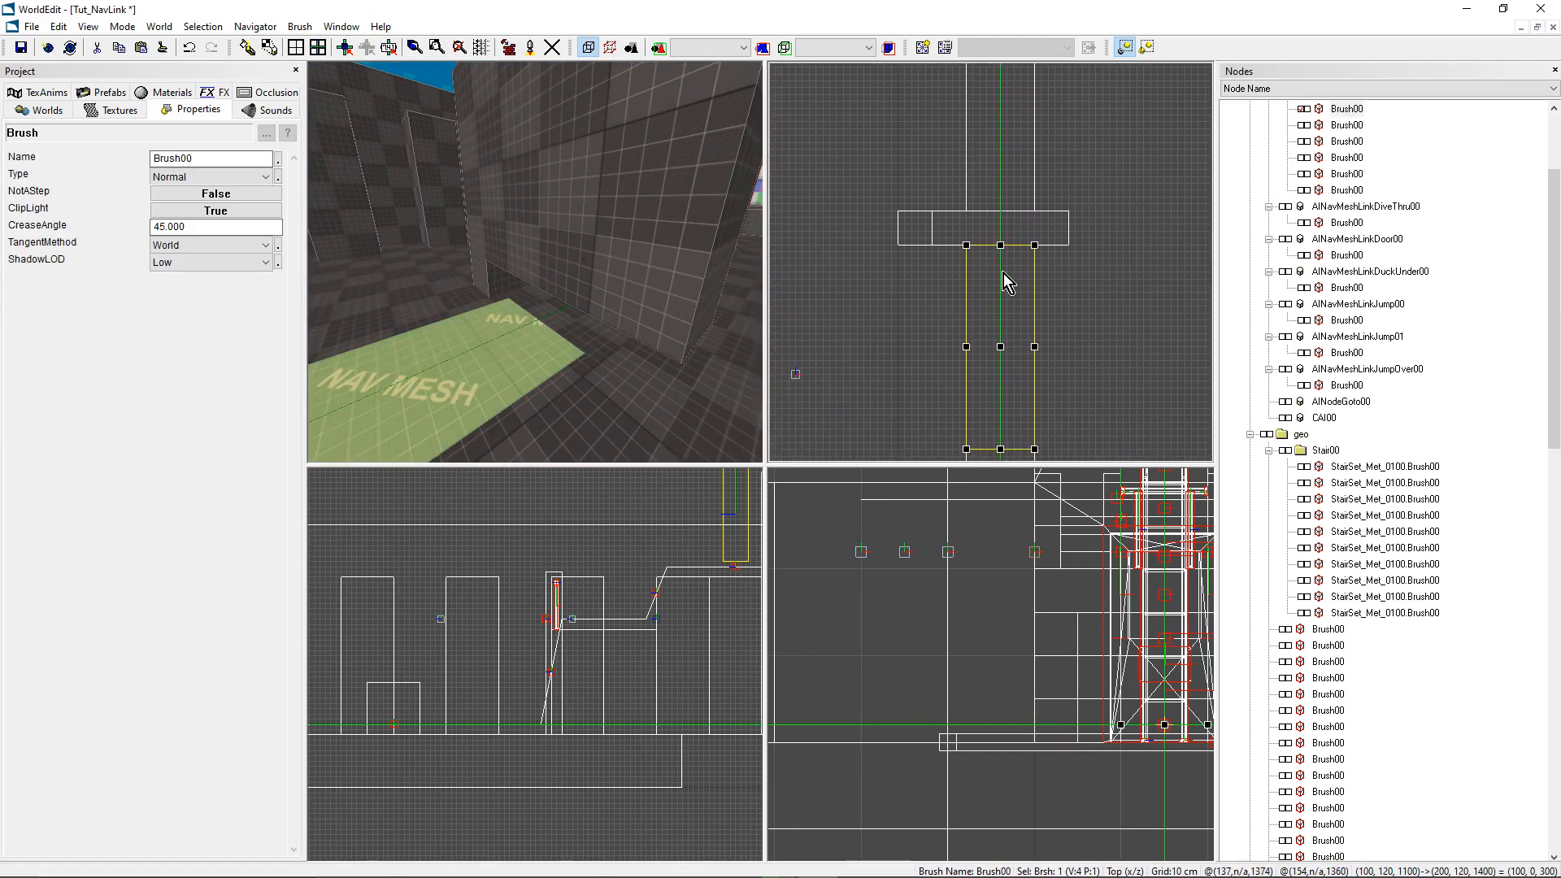
{"action": "left_click_drag", "start_coordinate": [1000, 346], "coordinate": [1000, 313], "text": "shift"}
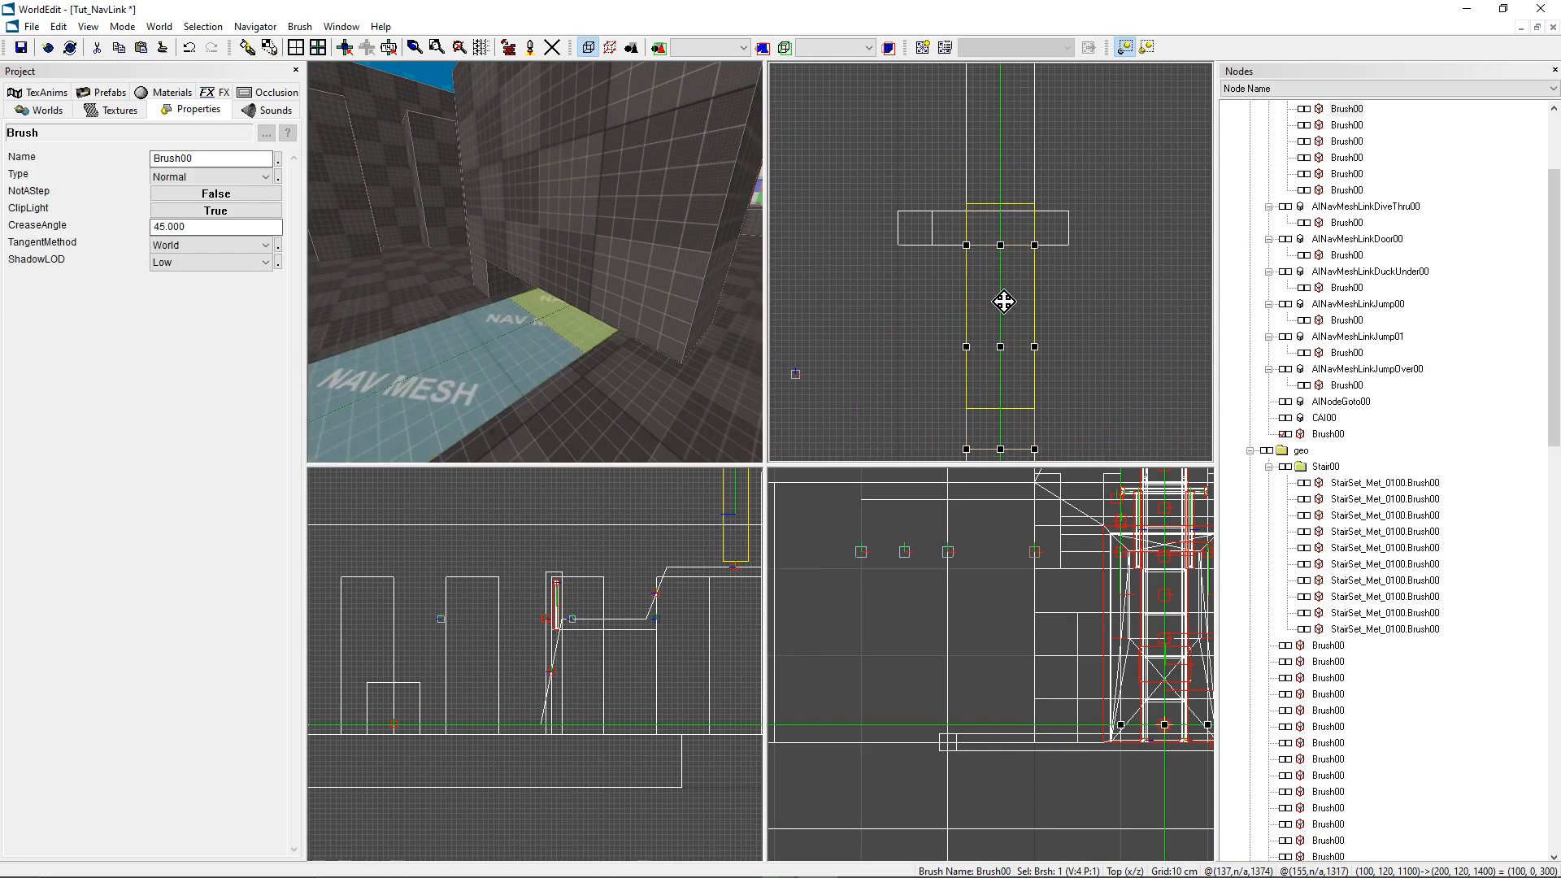
{"action": "left_click_drag", "start_coordinate": [1000, 414], "coordinate": [1006, 247]}
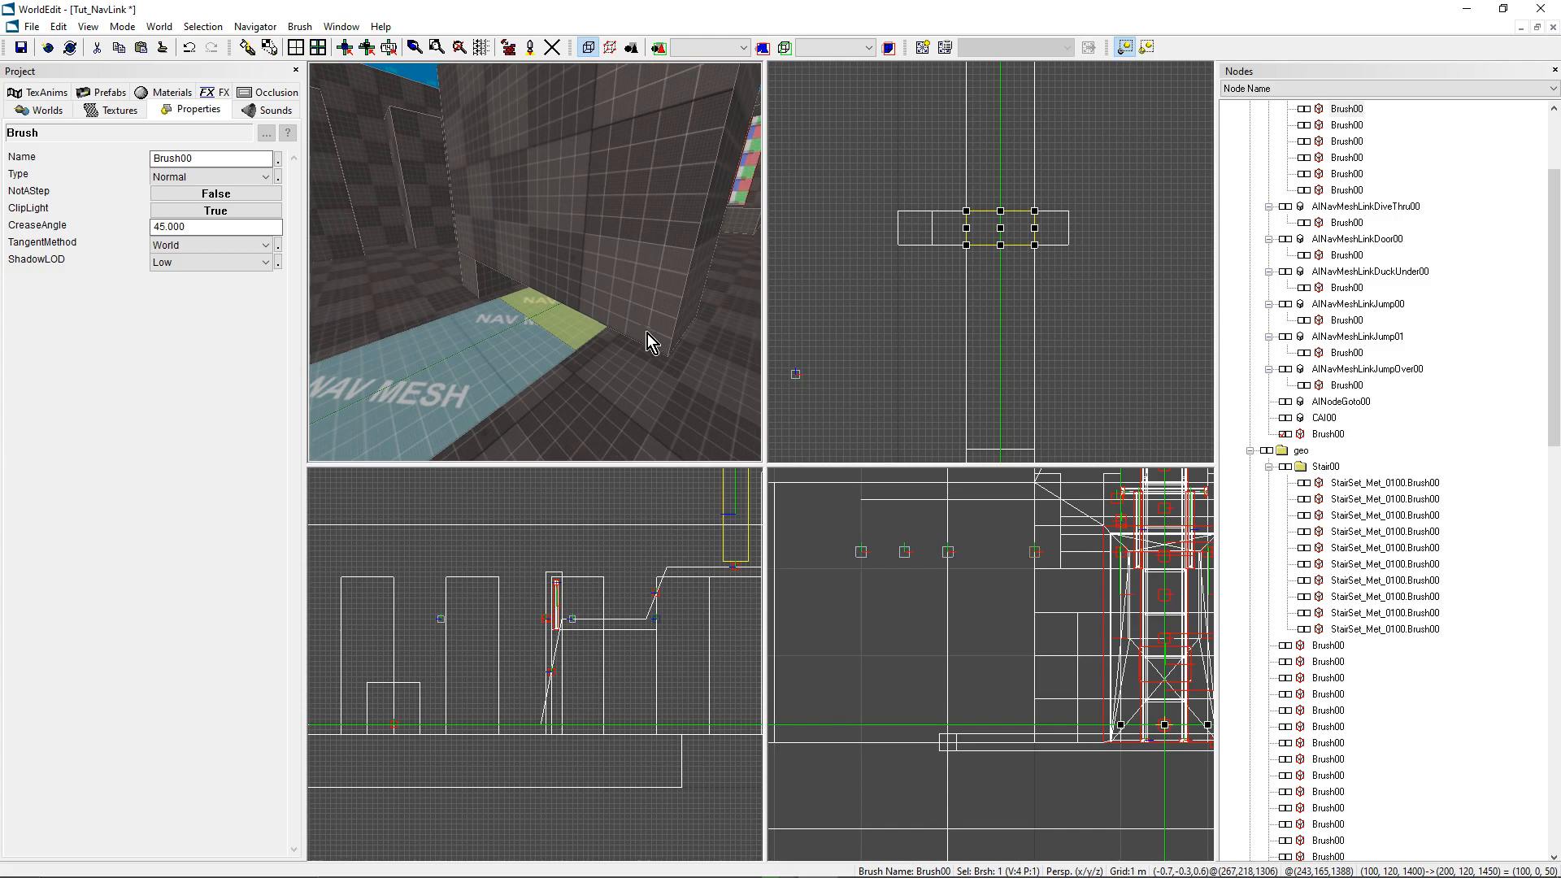
Step: Try to bind the 50 cm brush under the narrow low wall to a new AINavMeshLinkCrawl object
{"action": "right_click", "coordinate": [556, 340]}
{"action": "mouse_move", "coordinate": [602, 437]}
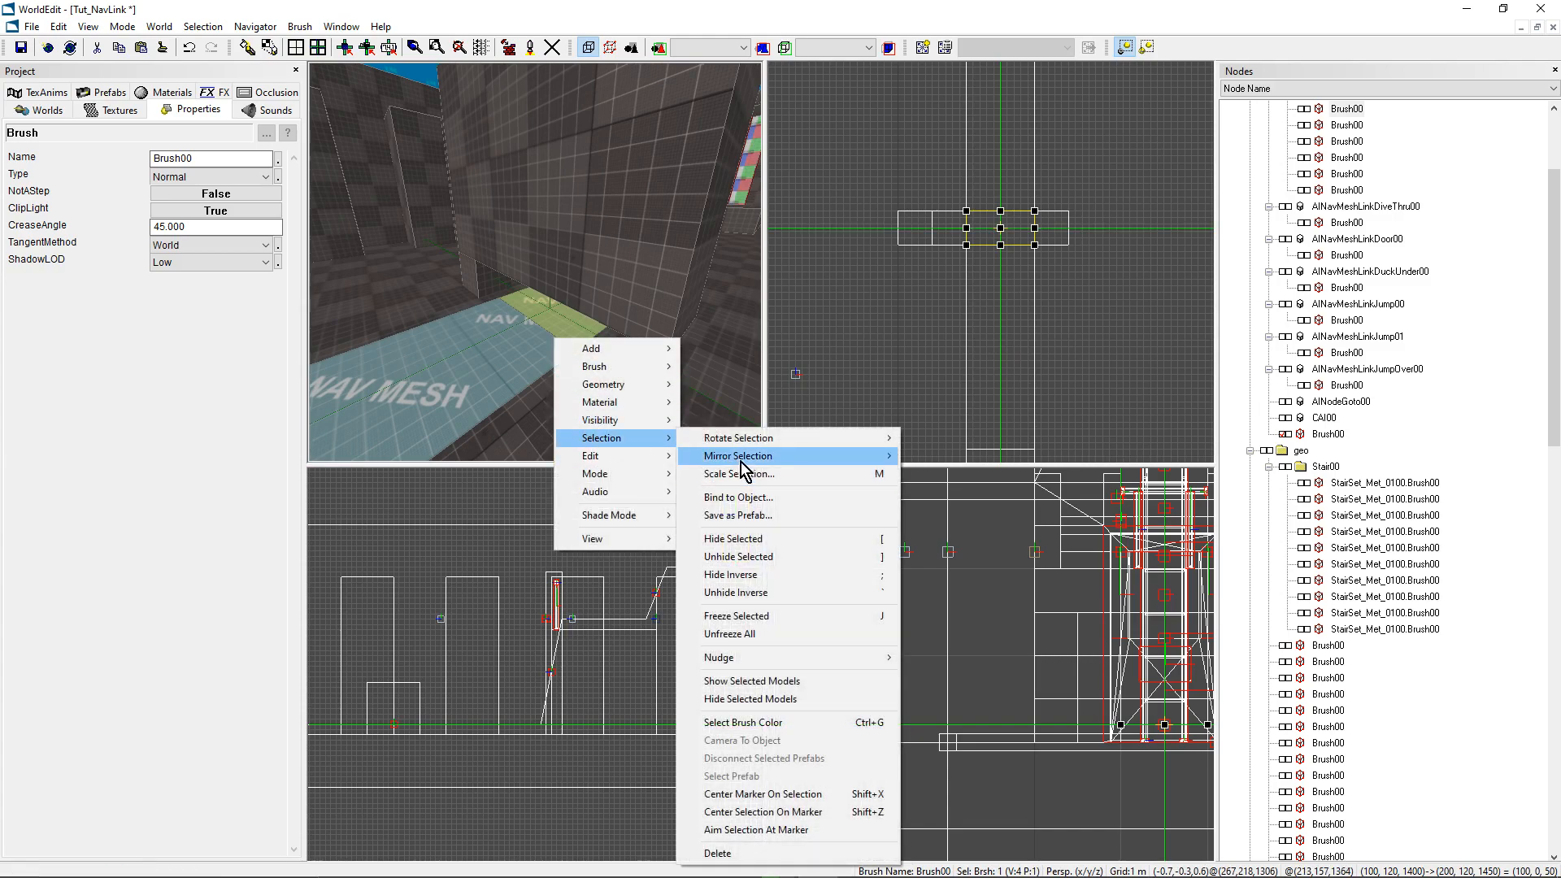
{"action": "left_click", "coordinate": [735, 499]}
{"action": "left_click", "coordinate": [697, 421]}
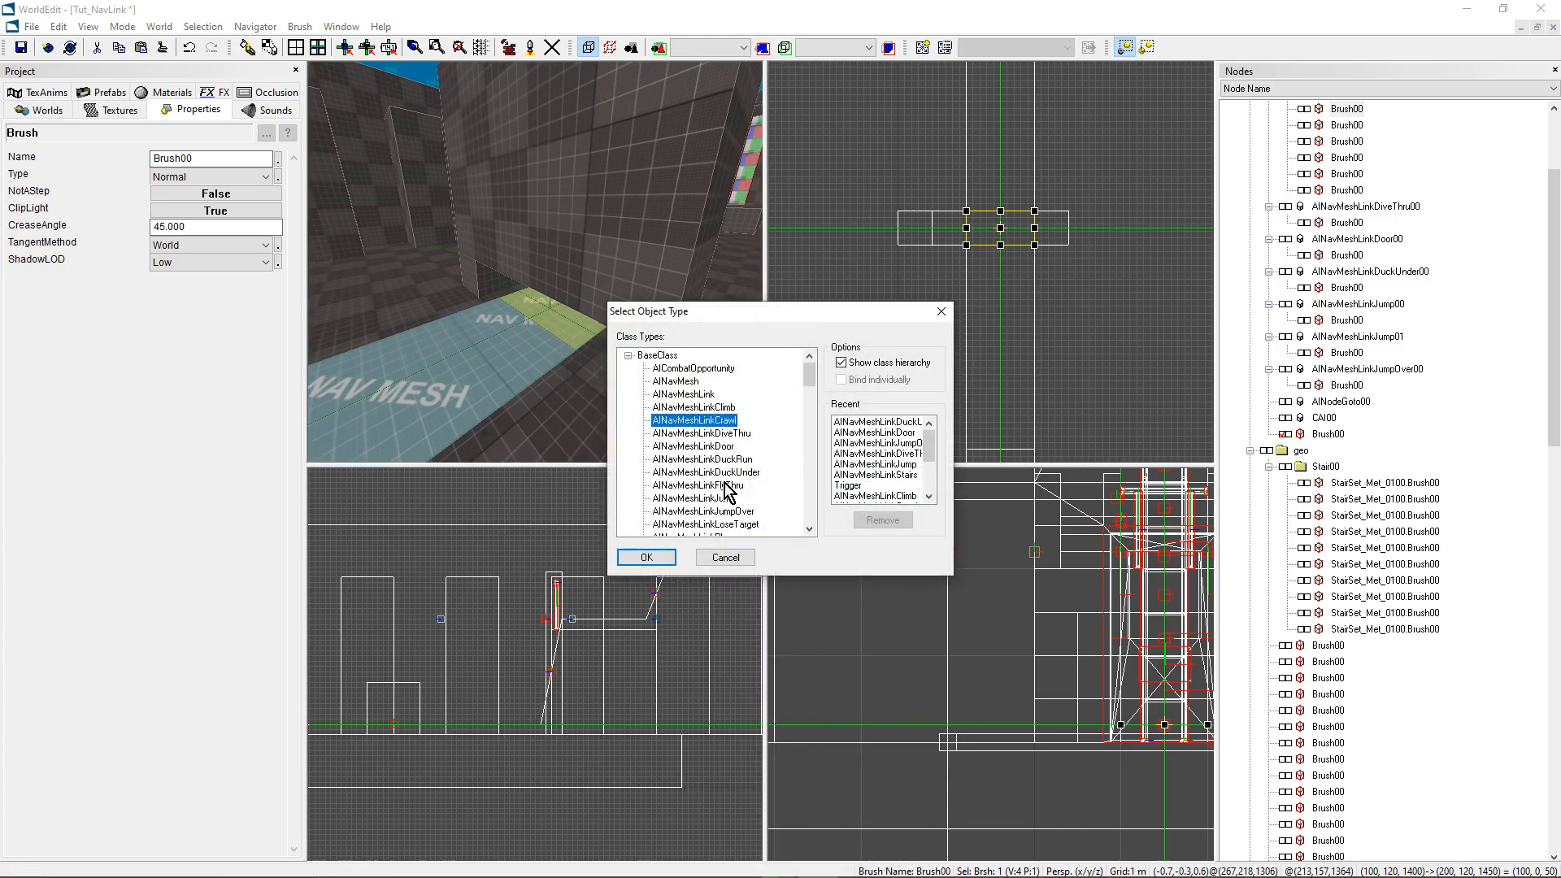
{"action": "left_click", "coordinate": [646, 557]}
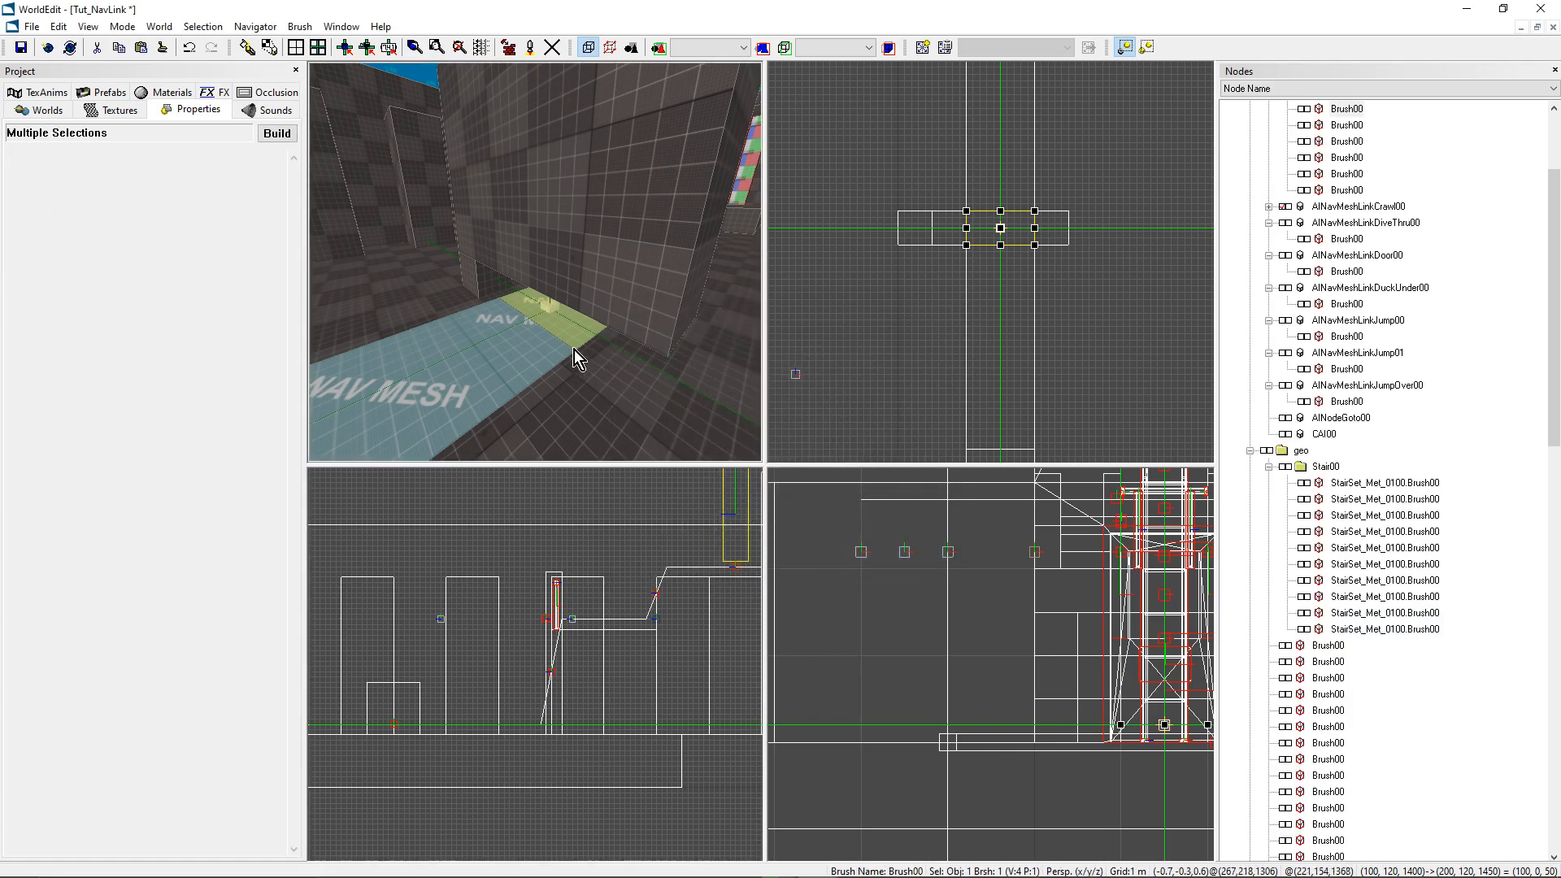
{"action": "left_click_drag", "start_coordinate": [577, 343], "coordinate": [619, 341]}
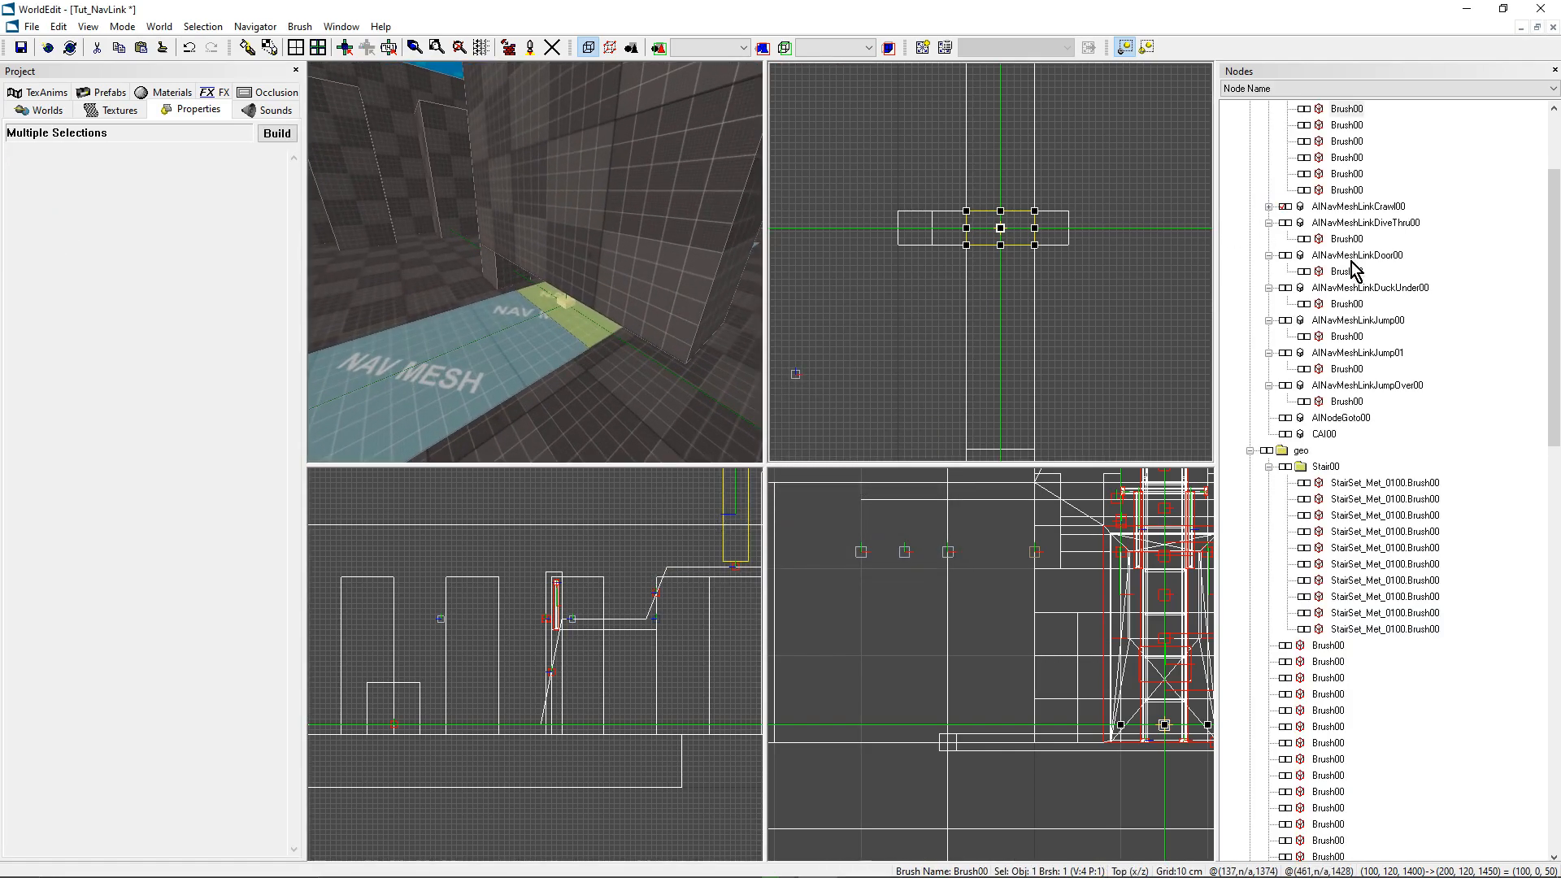
Step: Select only the new crawl link object in the node tree and remove it, leaving its brush unbound
{"action": "scroll", "coordinate": [1337, 262], "scroll_direction": "up", "scroll_amount": 2}
{"action": "left_click", "coordinate": [1268, 304]}
{"action": "left_click", "coordinate": [1285, 306]}
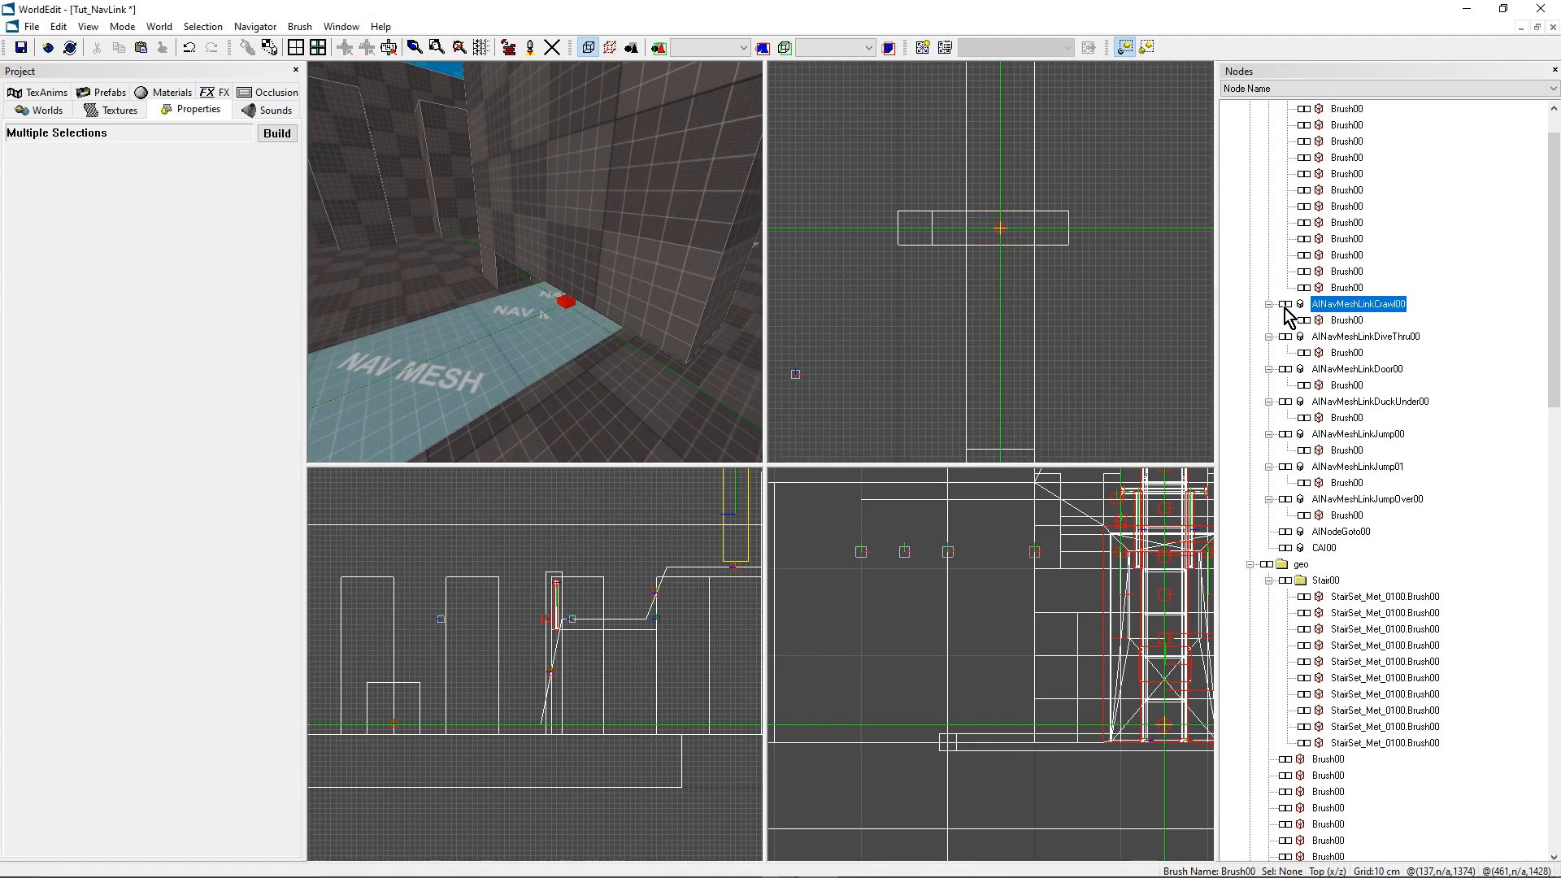
{"action": "left_click", "coordinate": [1285, 305]}
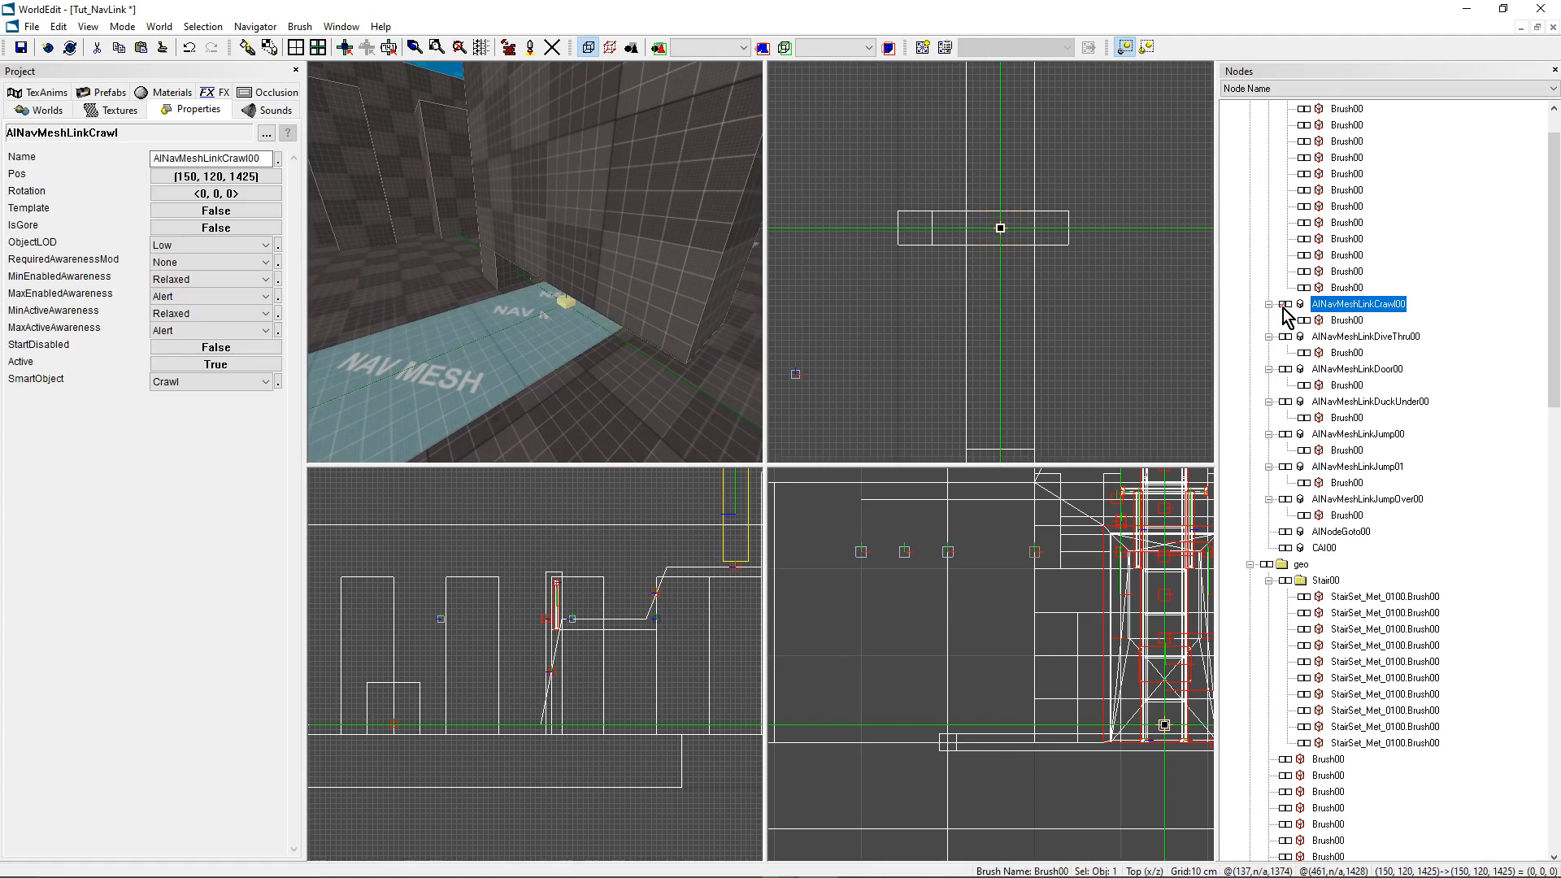
Step: Bind the 50 cm brush under the narrow low wall to a new AINavMeshLinkDuckUnder object
{"action": "left_click", "coordinate": [569, 305]}
{"action": "right_click", "coordinate": [569, 304]}
{"action": "mouse_move", "coordinate": [617, 403]}
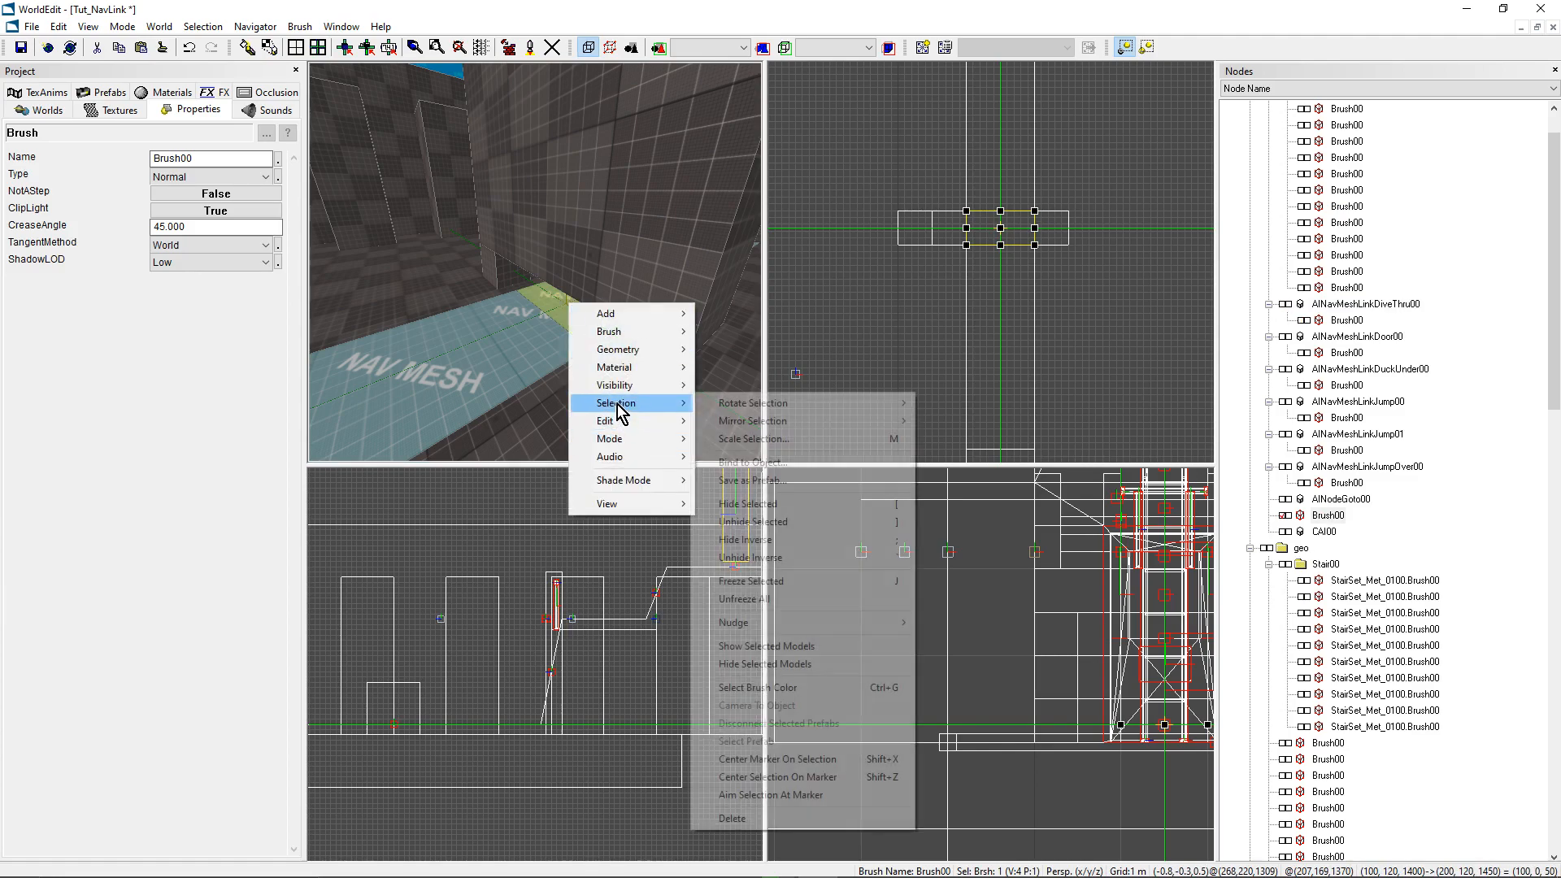
{"action": "left_click", "coordinate": [773, 462]}
{"action": "scroll", "coordinate": [749, 479], "scroll_direction": "up", "scroll_amount": 1}
{"action": "scroll", "coordinate": [749, 480], "scroll_direction": "down", "scroll_amount": 1}
{"action": "left_click", "coordinate": [743, 435]}
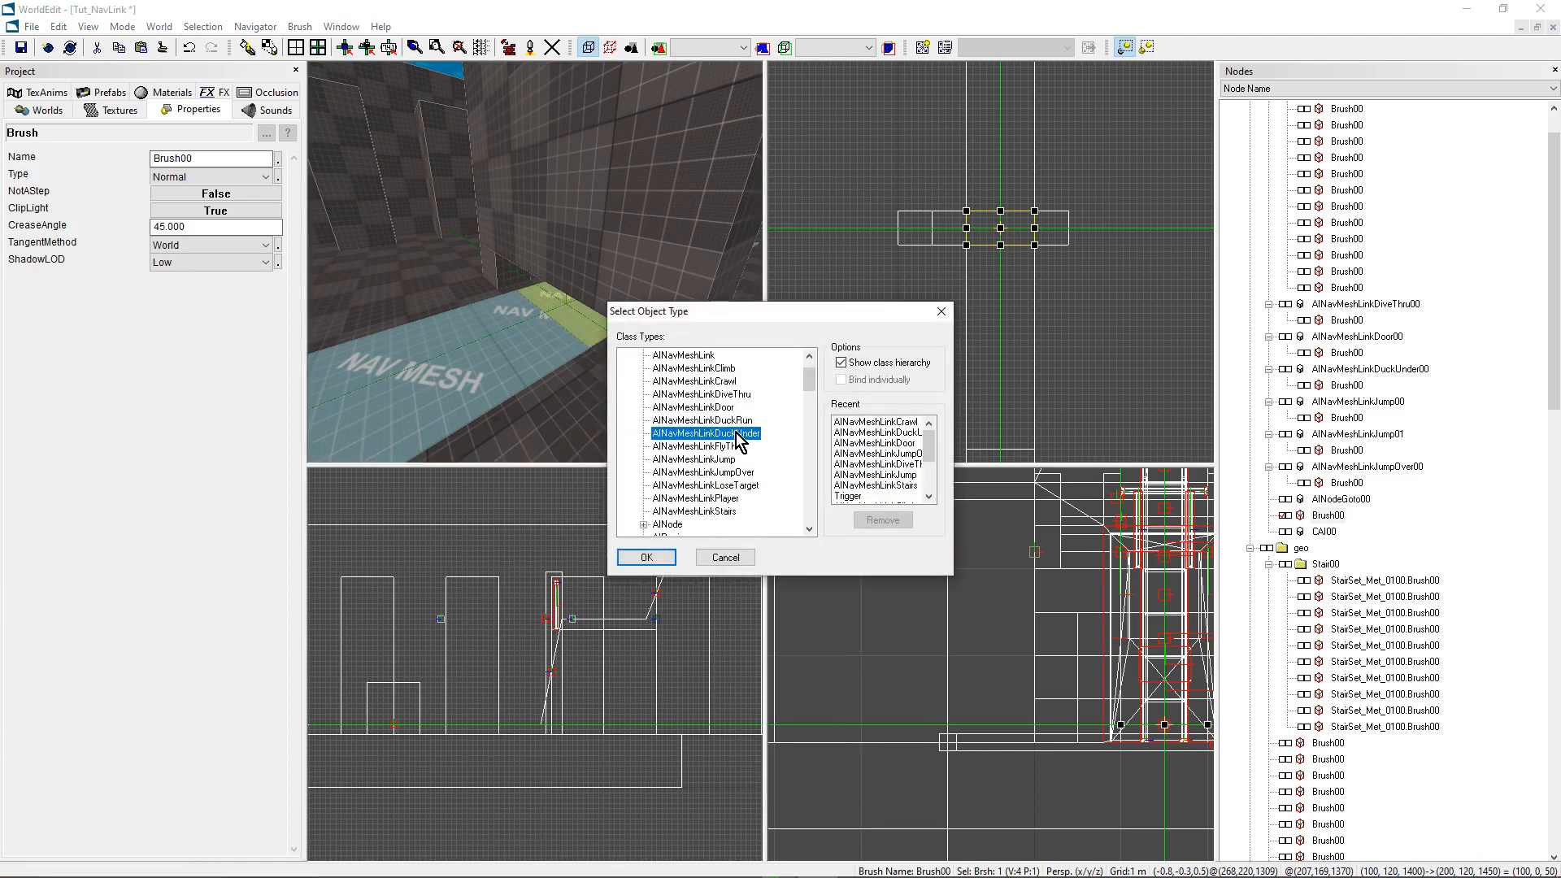
{"action": "left_click", "coordinate": [647, 557]}
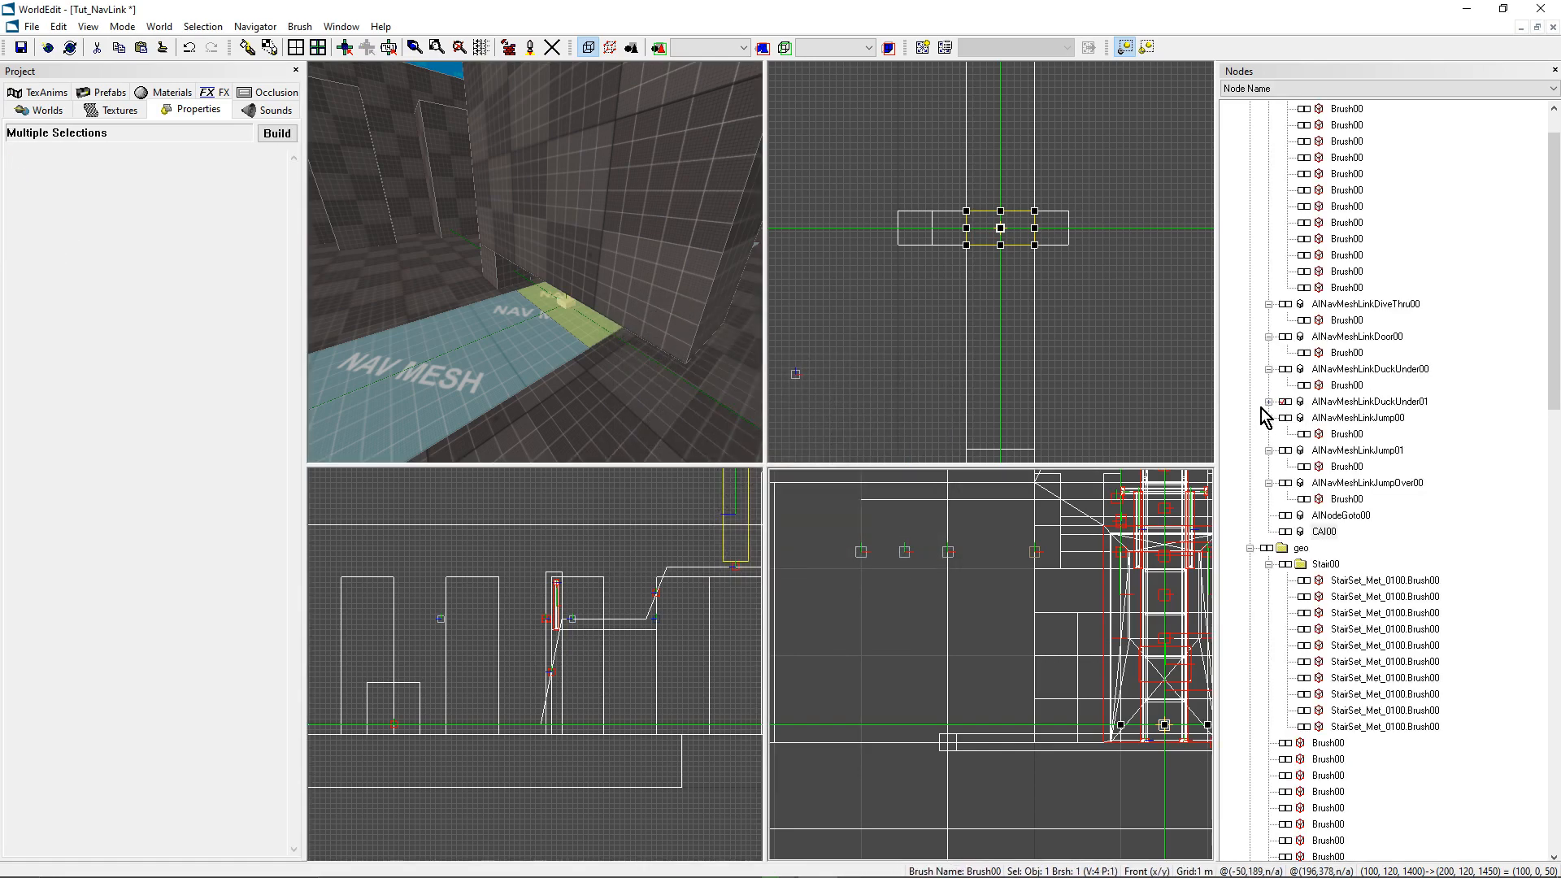
Step: Select only the new AINavMeshLinkDuckUnder01 object and set its SmartObject property to DuckUnderLow
{"action": "left_click", "coordinate": [1268, 401]}
{"action": "left_click", "coordinate": [1300, 418]}
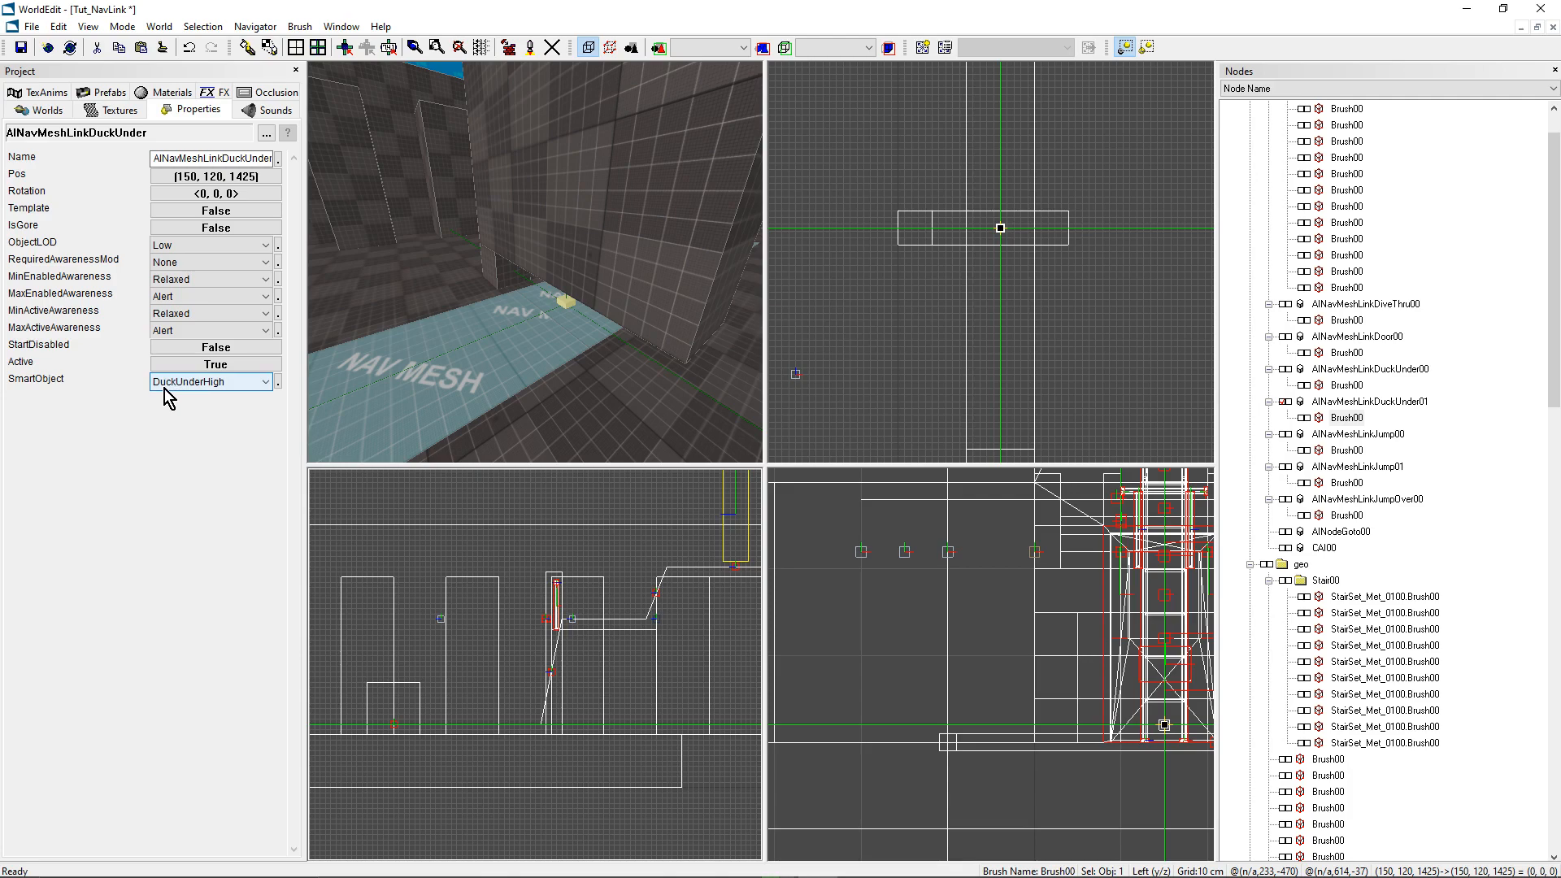
{"action": "left_click", "coordinate": [224, 384]}
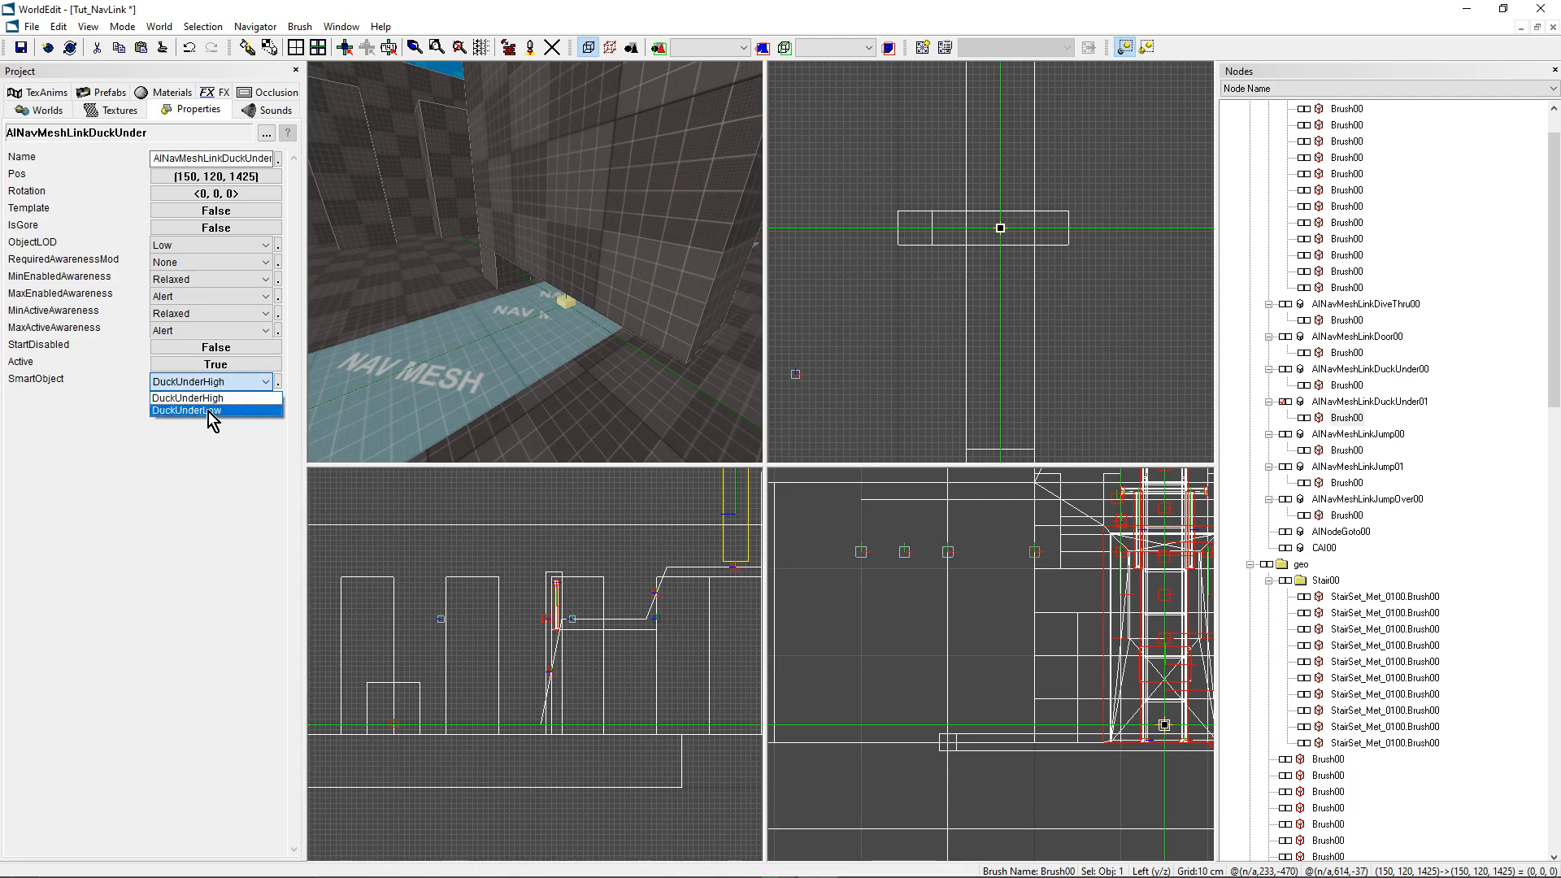
{"action": "left_click", "coordinate": [208, 410]}
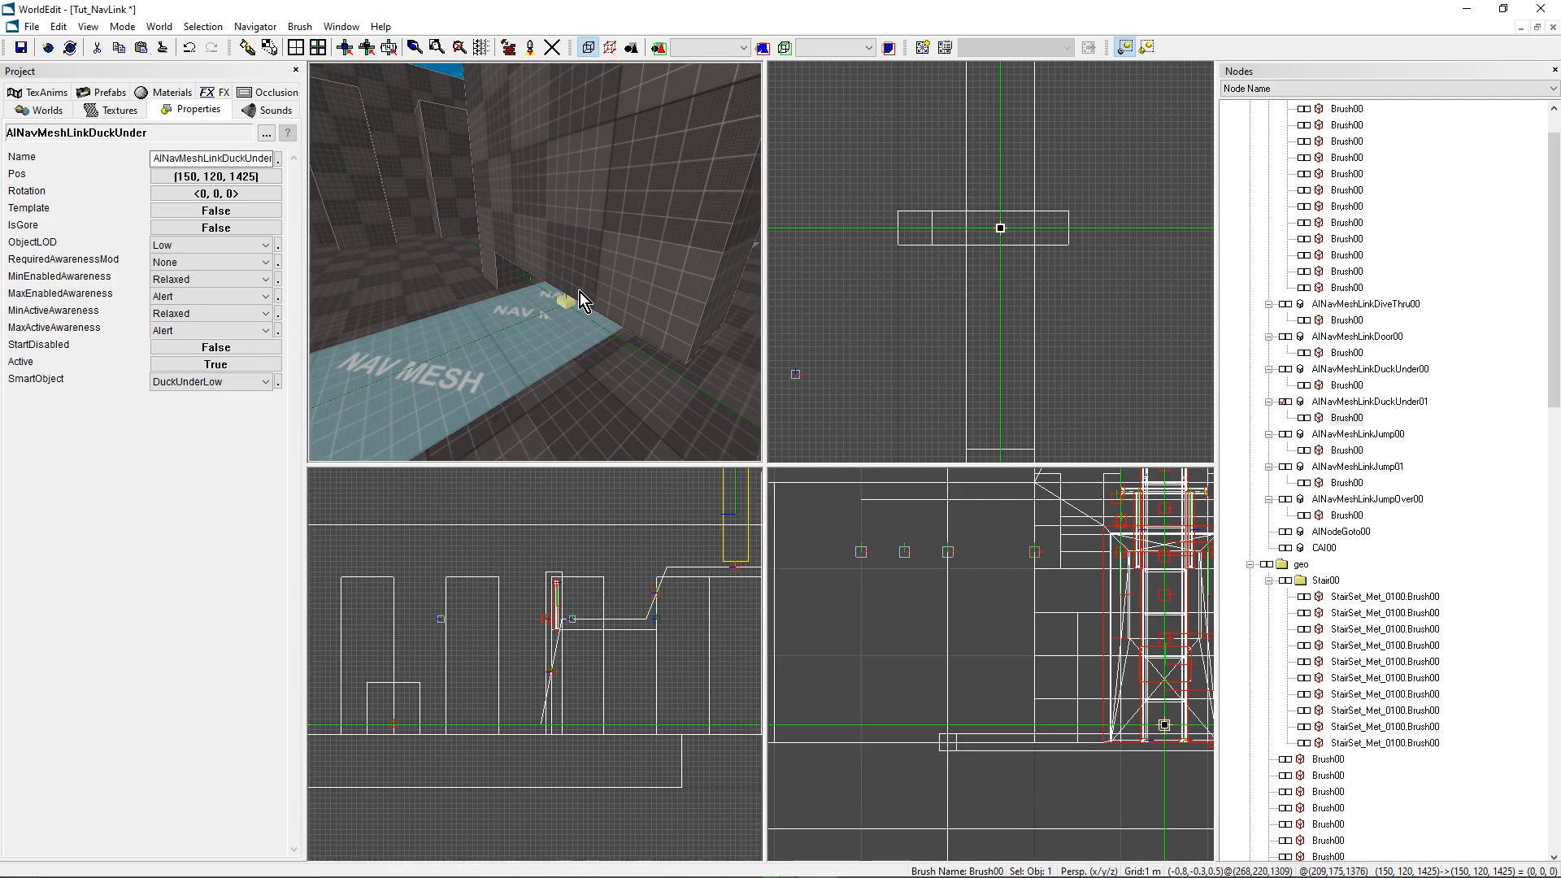
Step: Duplicate the nav mesh section before the wide low block and trim the copy to 300 cm long beneath the block
{"action": "right_click_drag", "start_coordinate": [569, 280], "coordinate": [544, 305]}
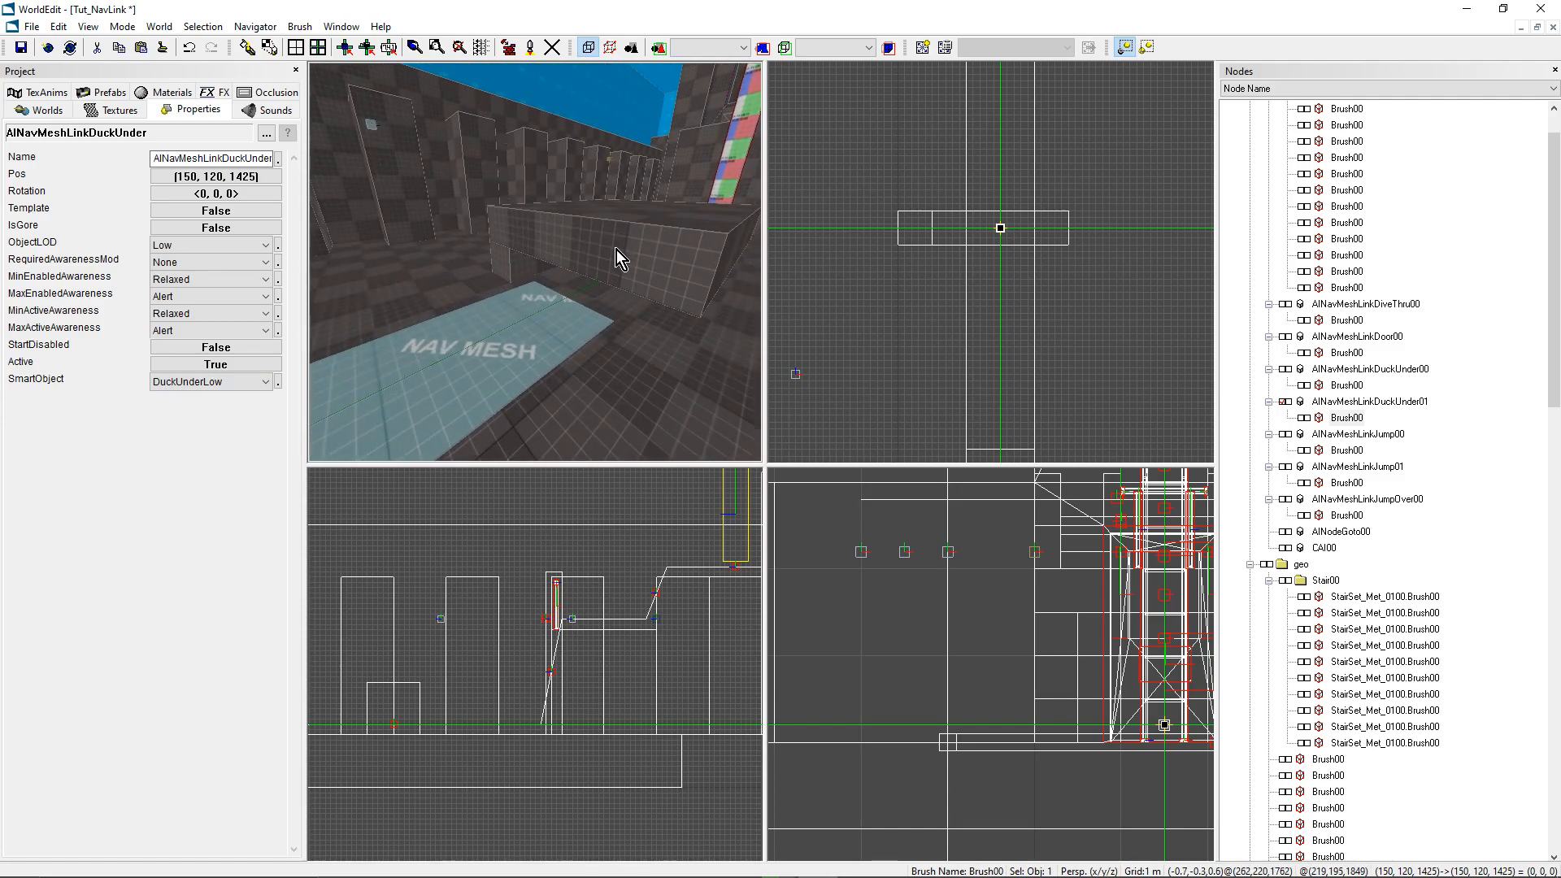
{"action": "left_click", "coordinate": [521, 329]}
{"action": "right_click_drag", "start_coordinate": [520, 328], "coordinate": [650, 328]}
{"action": "scroll", "coordinate": [1023, 211], "scroll_direction": "down", "scroll_amount": 3}
{"action": "right_click_drag", "start_coordinate": [1022, 211], "coordinate": [1008, 325]}
{"action": "scroll", "coordinate": [967, 393], "scroll_direction": "up", "scroll_amount": 3}
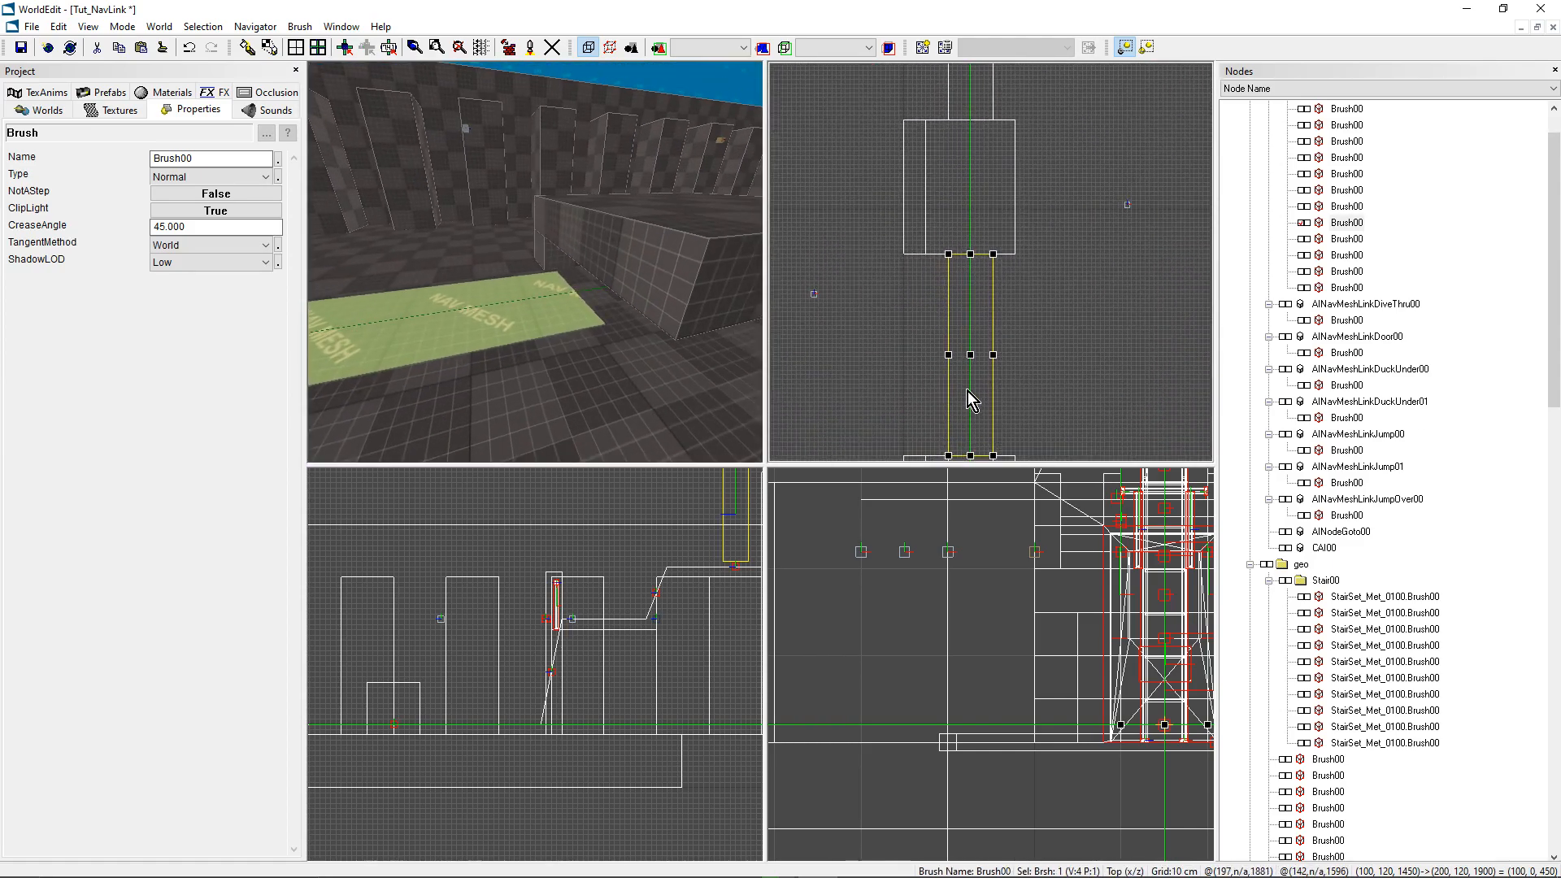
{"action": "mouse_move", "coordinate": [969, 359]}
{"action": "left_mouse_down"}
{"action": "mouse_move", "coordinate": [972, 213]}
{"action": "mouse_move", "coordinate": [970, 254]}
{"action": "left_mouse_up"}
Step: Bind the 300 cm brush under the wide low block to a new AINavMeshLinkCrawl object
{"action": "right_click_drag", "start_coordinate": [669, 291], "coordinate": [608, 299]}
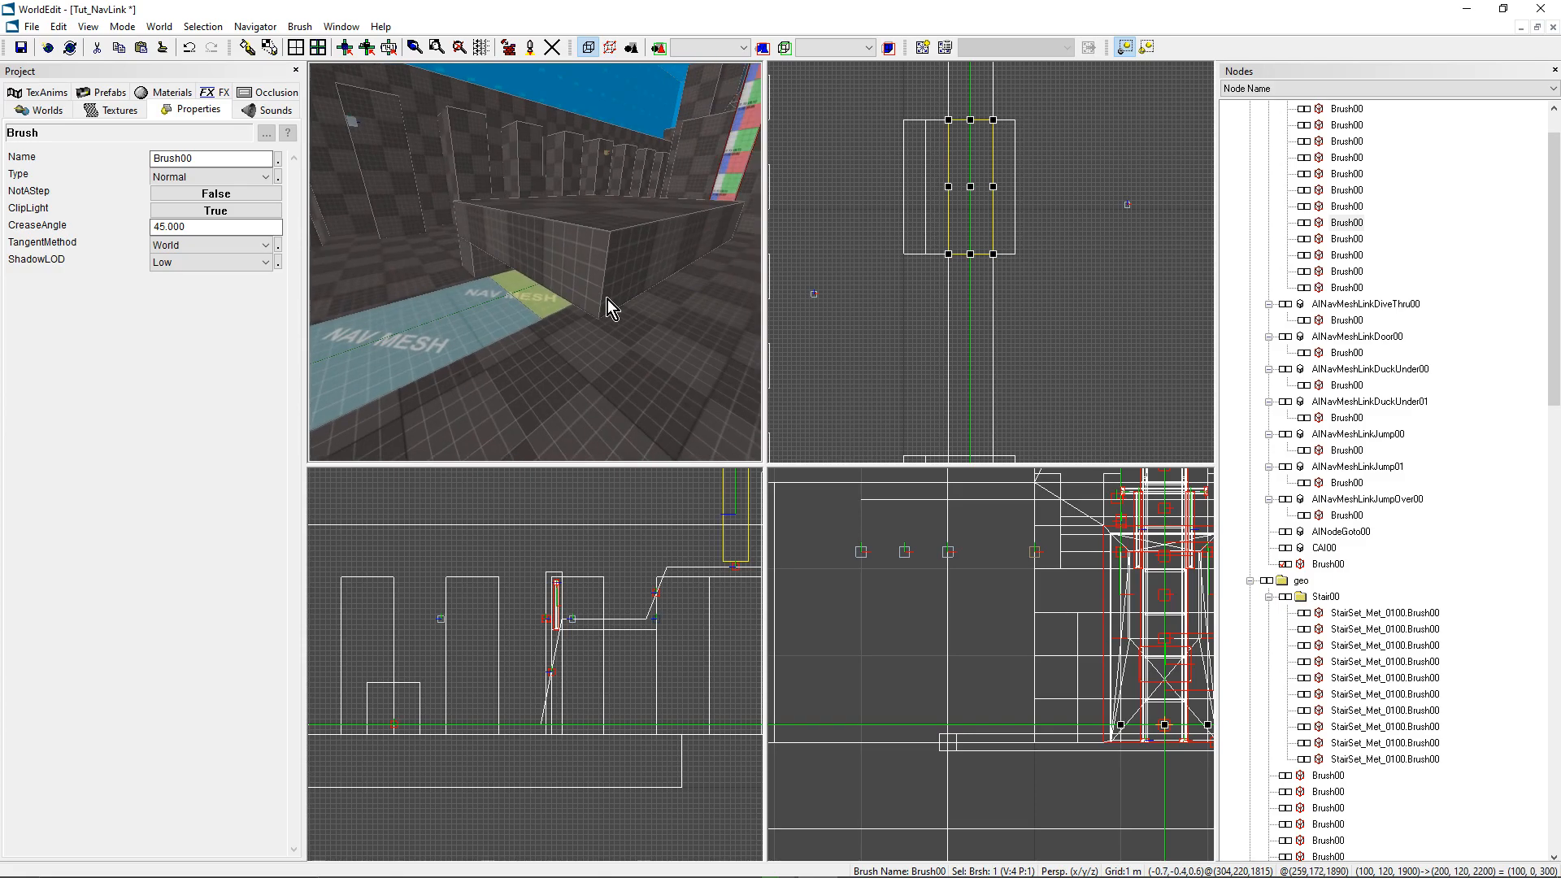
{"action": "right_click", "coordinate": [569, 286]}
{"action": "mouse_move", "coordinate": [632, 383]}
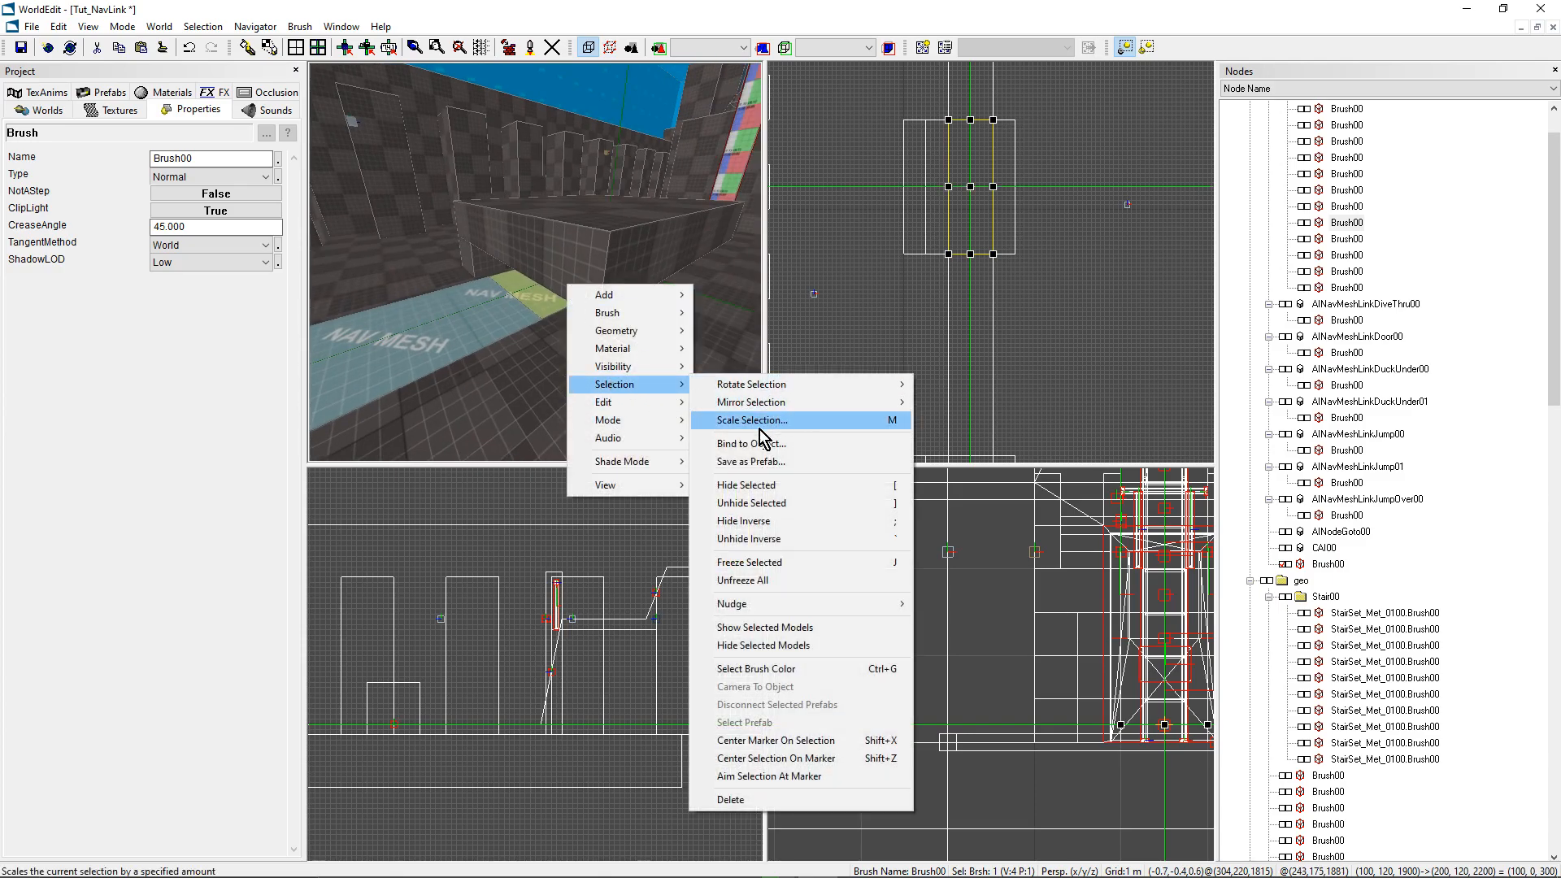
{"action": "left_click", "coordinate": [732, 445]}
{"action": "left_click", "coordinate": [716, 428]}
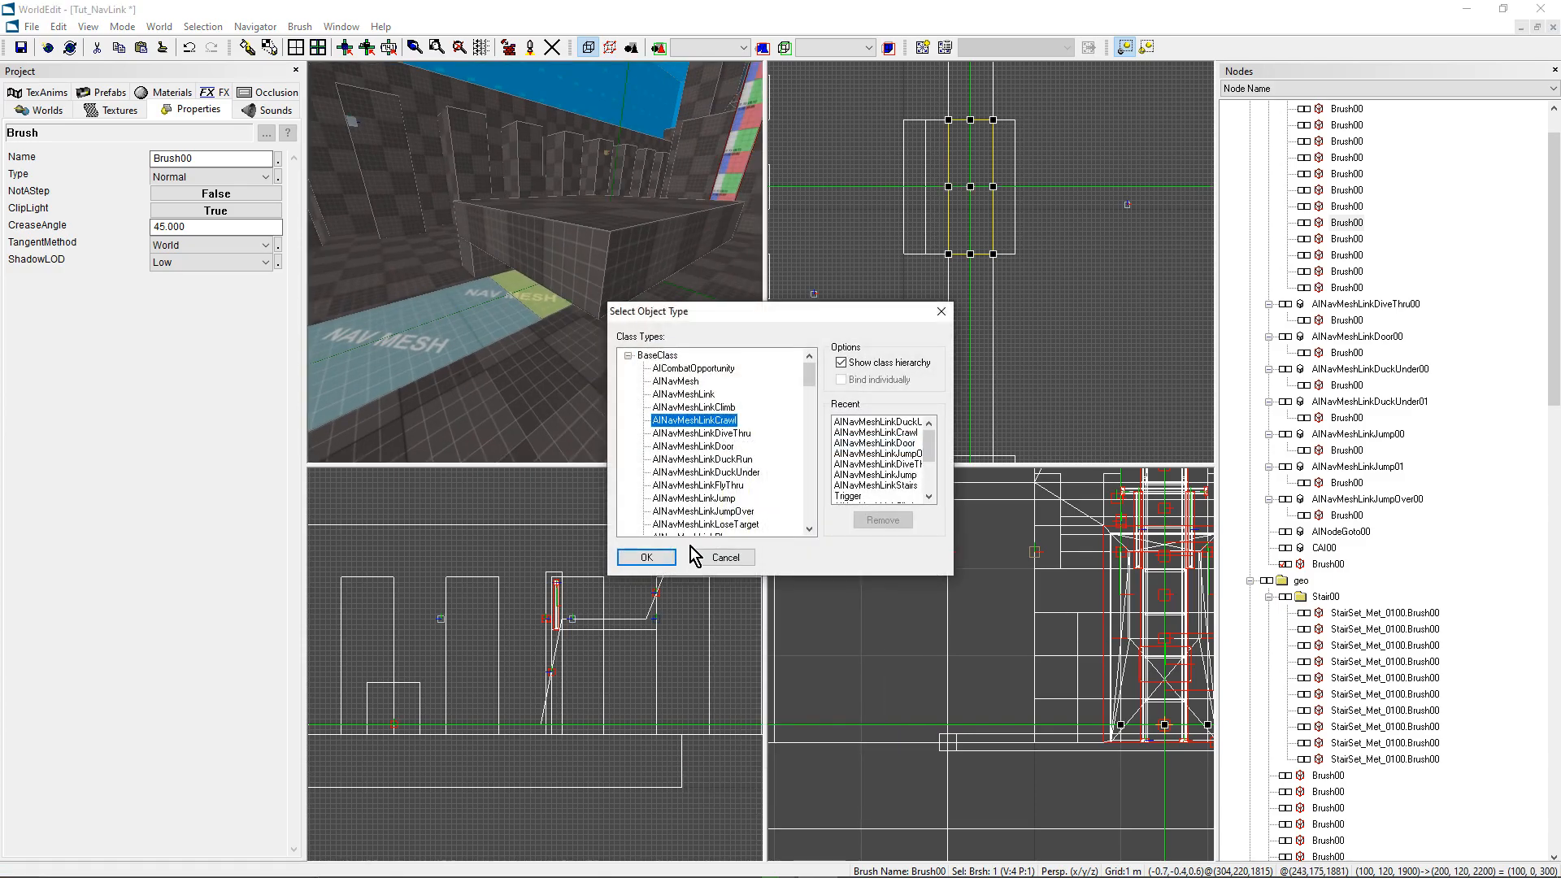
{"action": "left_click", "coordinate": [650, 553]}
Step: Select the crawl link's brush and examine how its length lines up with the wide low block above
{"action": "right_click_drag", "start_coordinate": [592, 407], "coordinate": [535, 265]}
{"action": "left_click", "coordinate": [492, 290]}
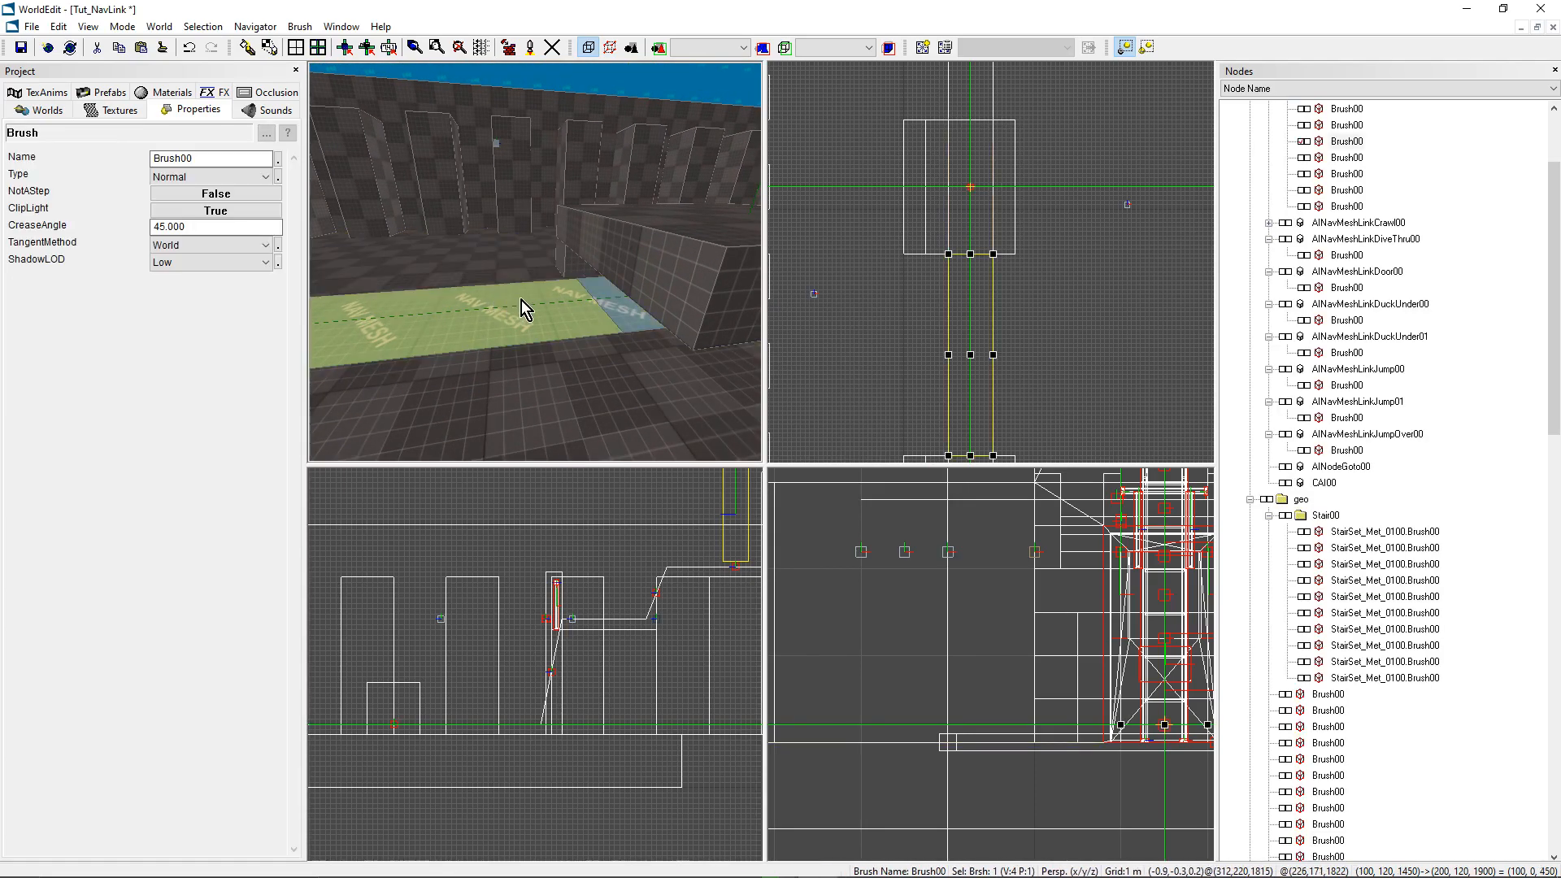
{"action": "right_click_drag", "start_coordinate": [500, 317], "coordinate": [538, 267]}
{"action": "left_click", "coordinate": [554, 300]}
{"action": "right_click_drag", "start_coordinate": [999, 189], "coordinate": [996, 252]}
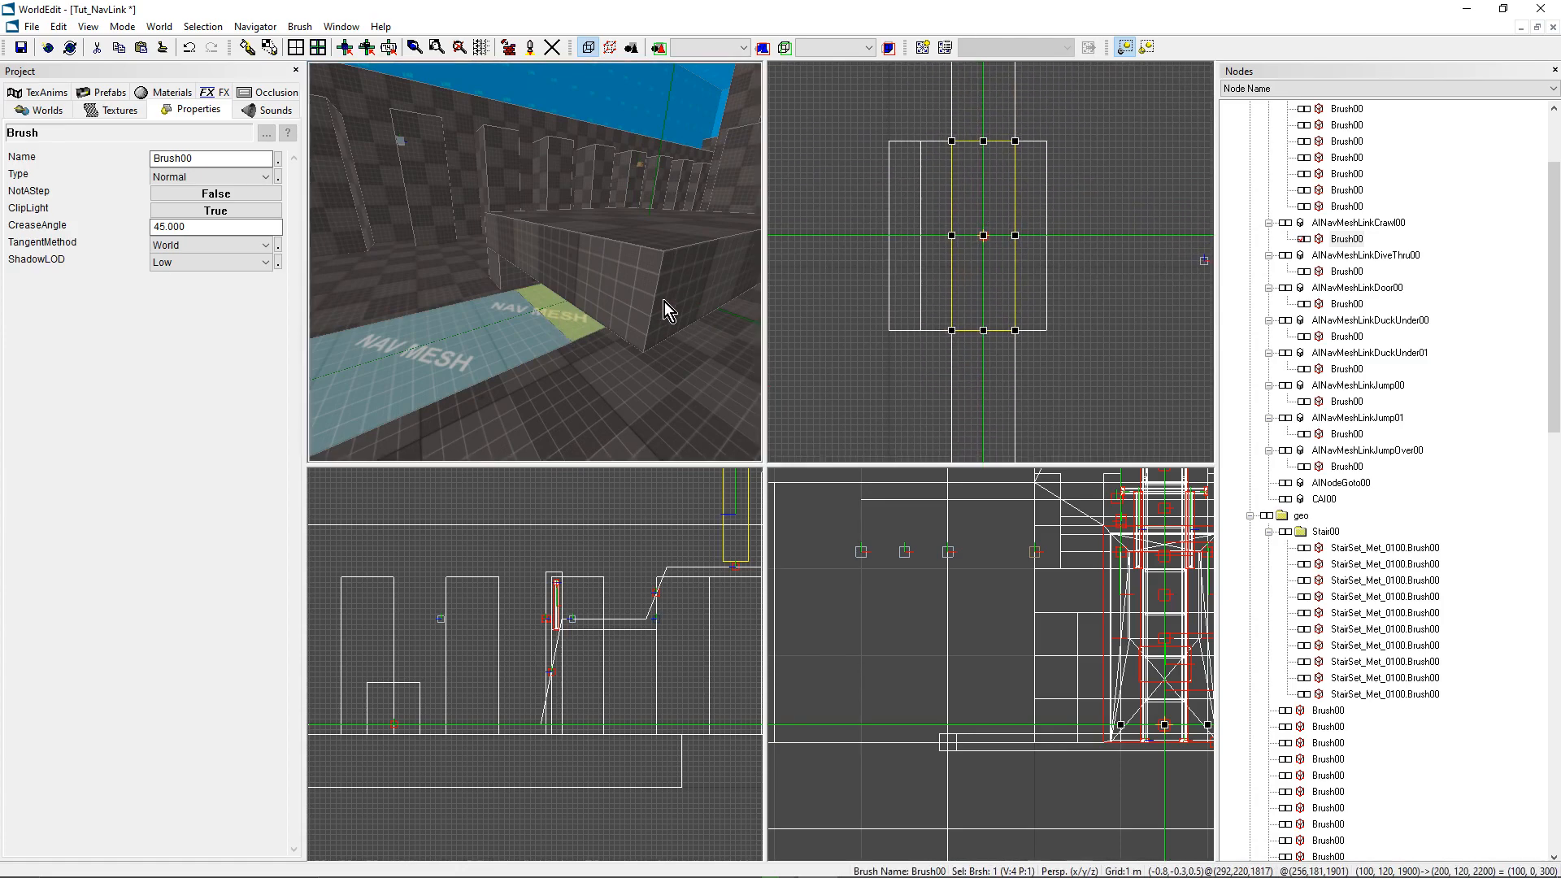
Step: Select the first duck-under link's brush and examine how far it extends past both sides of the overhang
{"action": "mouse_move", "coordinate": [534, 262]}
{"action": "right_mouse_down"}
{"action": "mouse_move", "coordinate": [607, 320]}
{"action": "mouse_move", "coordinate": [517, 295]}
{"action": "mouse_move", "coordinate": [530, 267]}
{"action": "mouse_move", "coordinate": [515, 278]}
{"action": "mouse_move", "coordinate": [536, 295]}
{"action": "mouse_move", "coordinate": [501, 267]}
{"action": "right_mouse_up"}
{"action": "left_click", "coordinate": [601, 303]}
{"action": "left_click", "coordinate": [517, 296]}
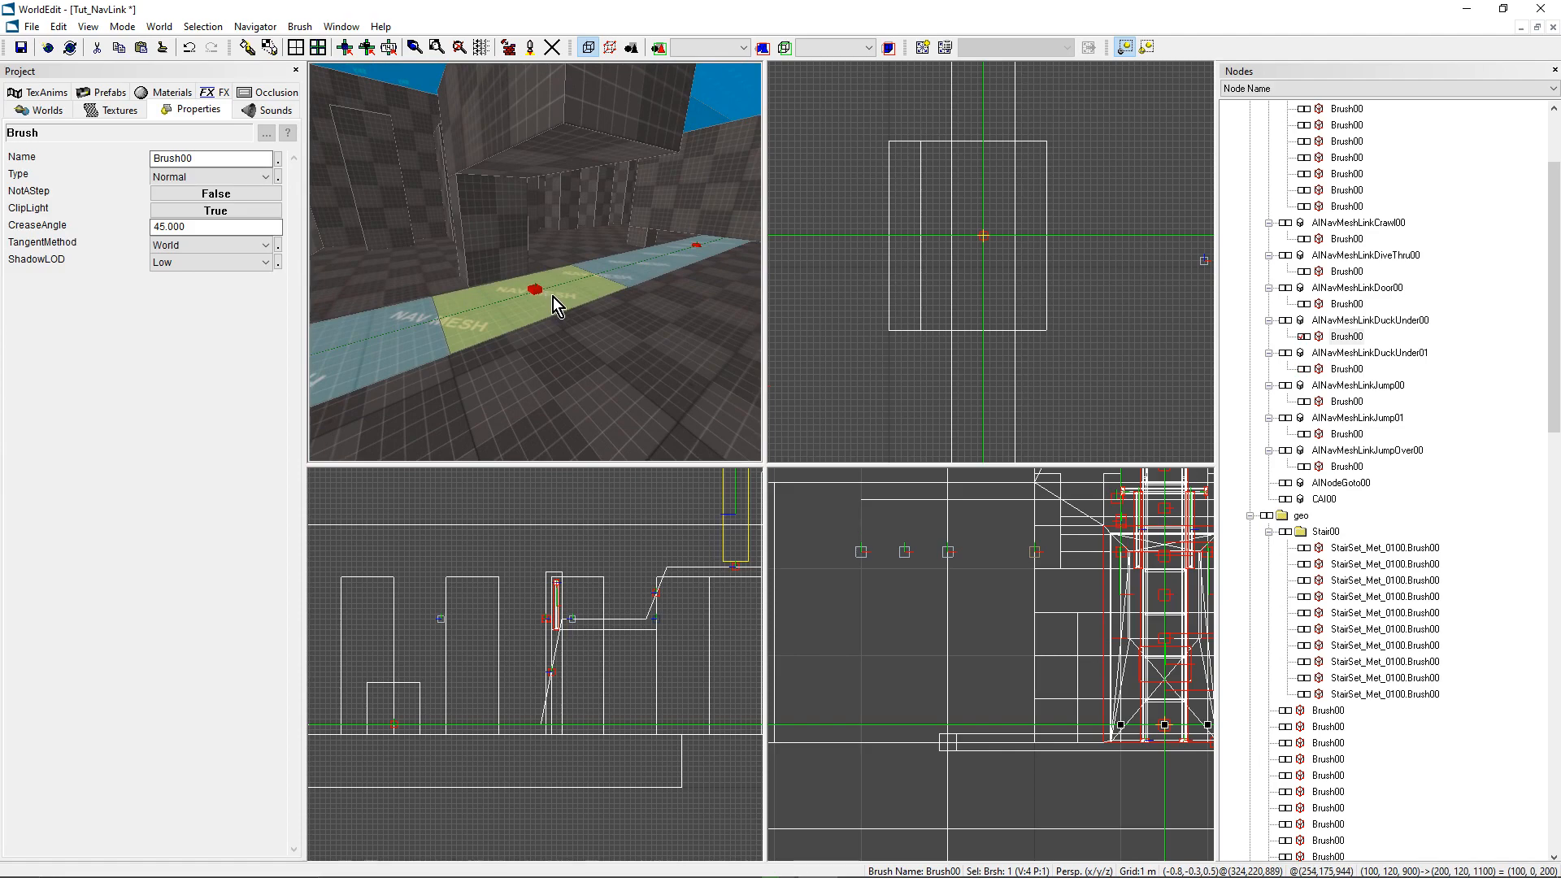
{"action": "scroll", "coordinate": [1045, 372], "scroll_direction": "down", "scroll_amount": 3}
{"action": "right_click_drag", "start_coordinate": [1038, 372], "coordinate": [989, 274]}
{"action": "scroll", "coordinate": [988, 274], "scroll_direction": "up", "scroll_amount": 1}
{"action": "scroll", "coordinate": [995, 261], "scroll_direction": "up", "scroll_amount": 2}
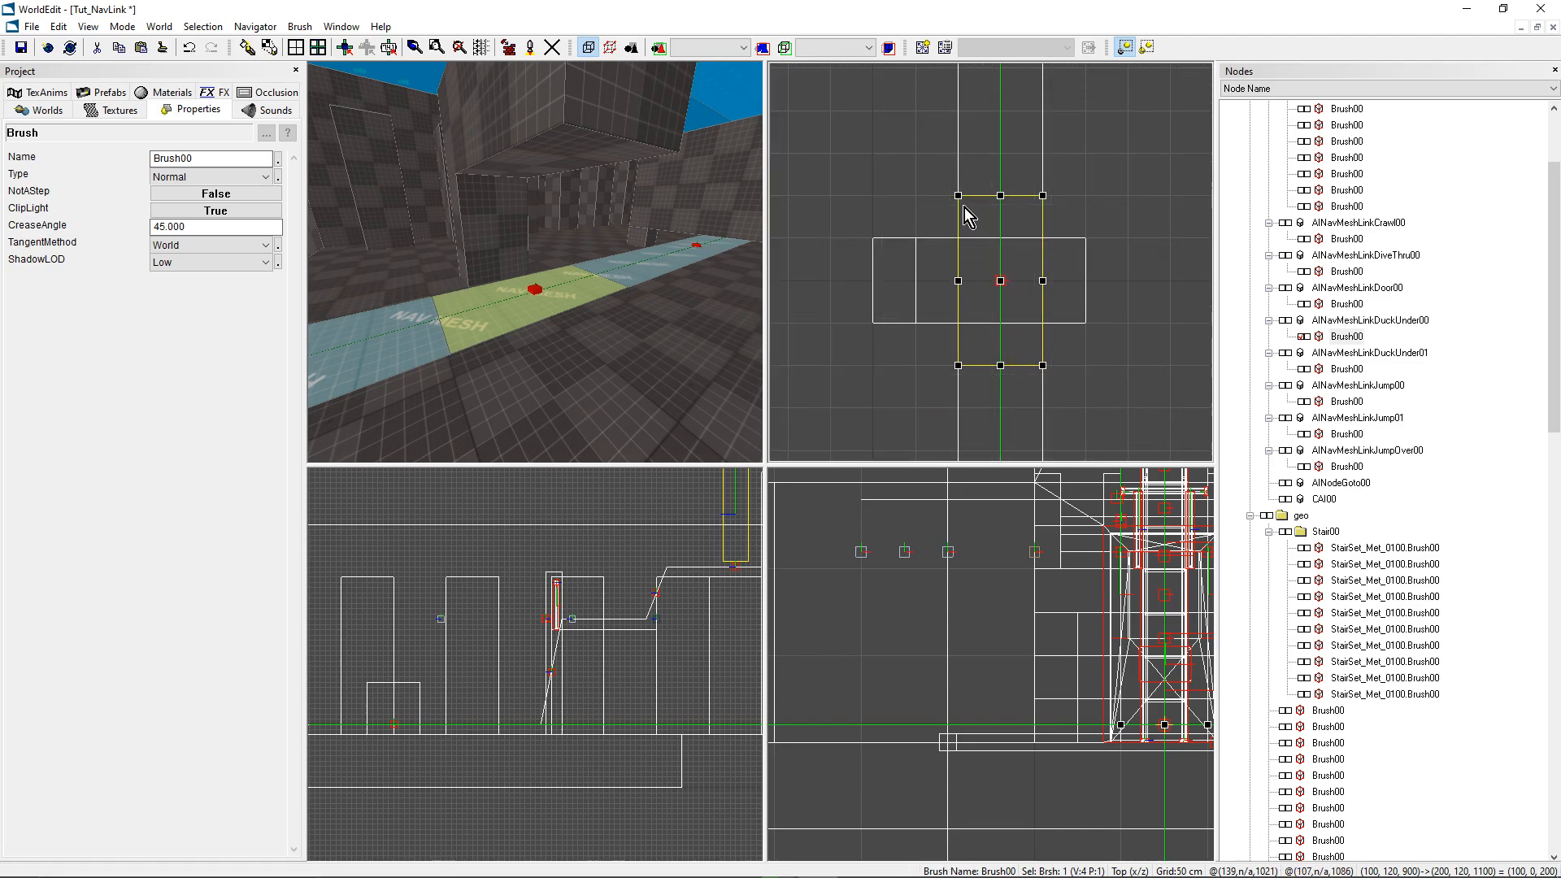
{"action": "mouse_move", "coordinate": [761, 312]}
{"action": "right_mouse_down"}
{"action": "mouse_move", "coordinate": [739, 306]}
{"action": "mouse_move", "coordinate": [758, 305]}
{"action": "right_mouse_up"}
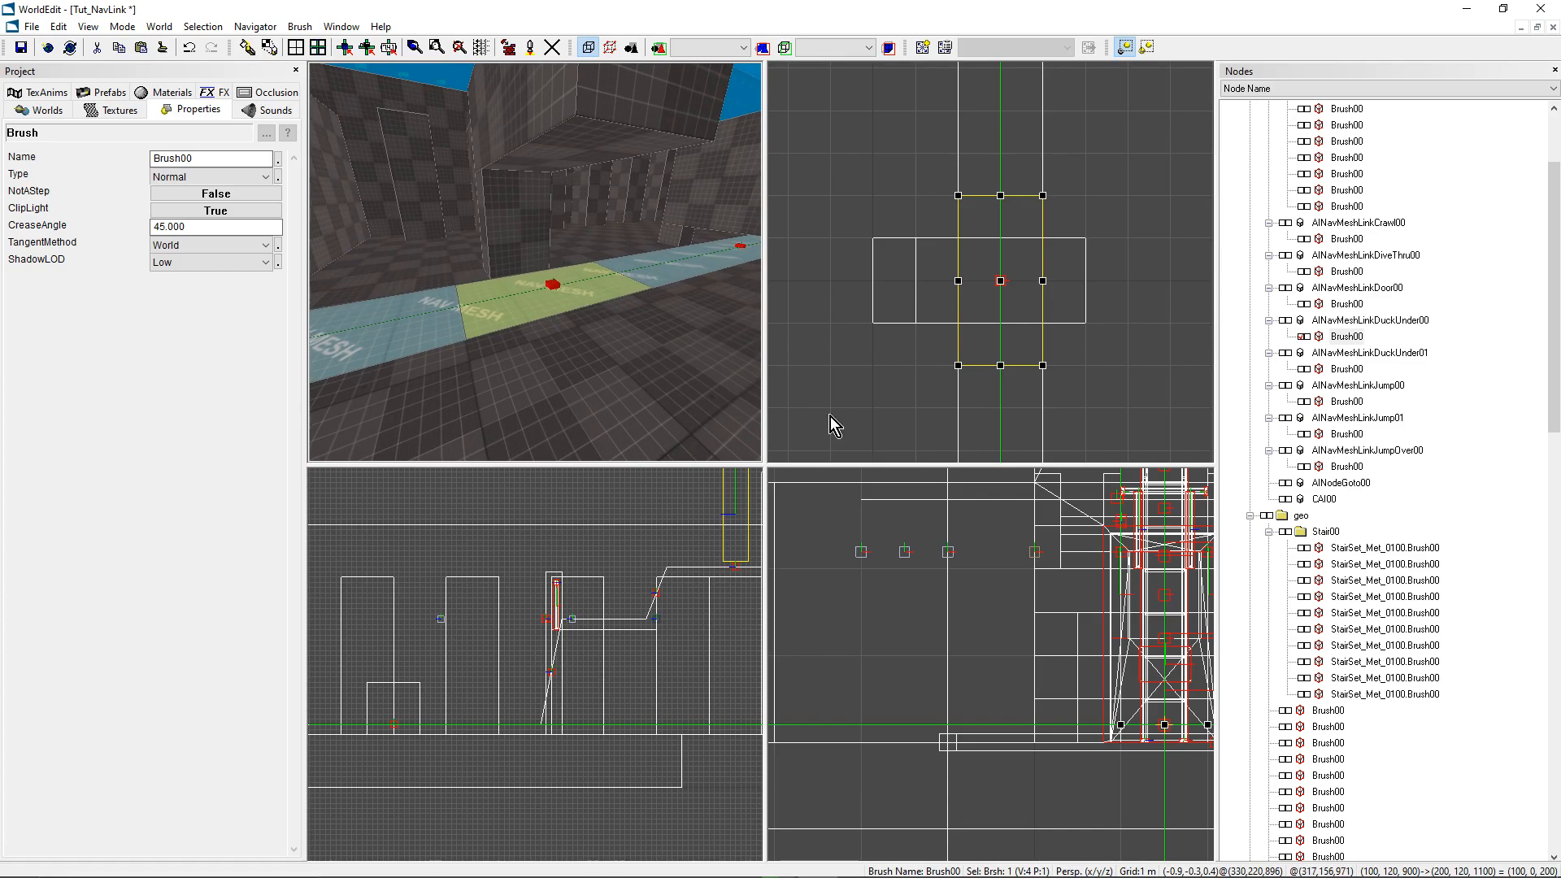
Step: Duplicate the nav mesh section in front of the multicoloured ladder and place the copy directly beyond its far end
{"action": "mouse_move", "coordinate": [667, 334]}
{"action": "right_mouse_down"}
{"action": "mouse_move", "coordinate": [744, 319]}
{"action": "mouse_move", "coordinate": [759, 337]}
{"action": "right_mouse_up"}
{"action": "left_click", "coordinate": [492, 380]}
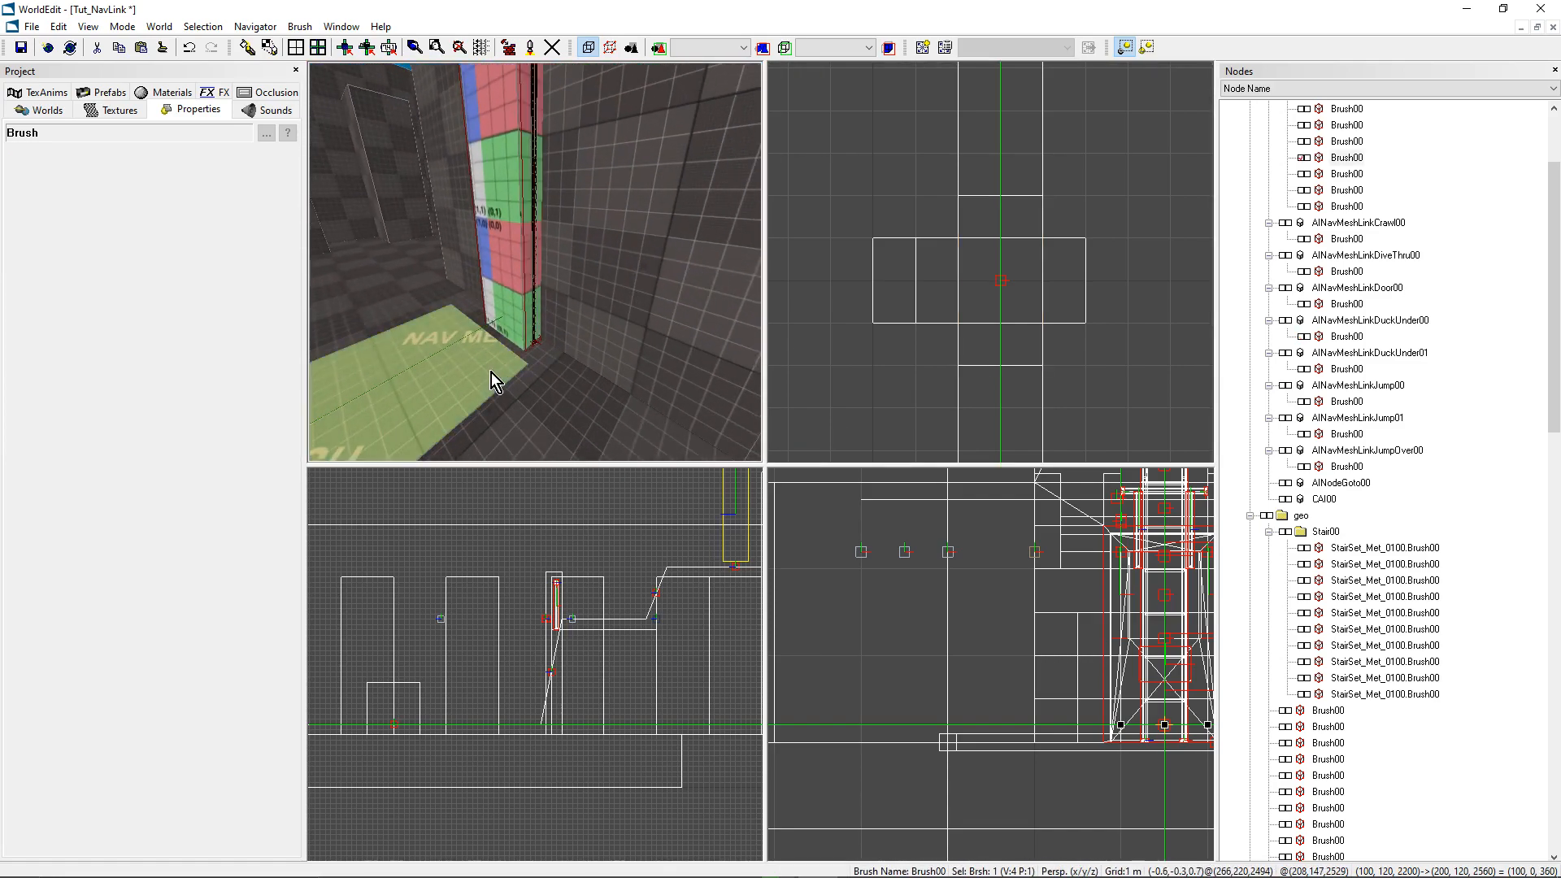
{"action": "scroll", "coordinate": [985, 240], "scroll_direction": "down", "scroll_amount": 3}
{"action": "mouse_move", "coordinate": [948, 100]}
{"action": "right_mouse_down"}
{"action": "mouse_move", "coordinate": [986, 363]}
{"action": "mouse_move", "coordinate": [993, 330]}
{"action": "right_mouse_up"}
{"action": "scroll", "coordinate": [985, 240], "scroll_direction": "up", "scroll_amount": 4}
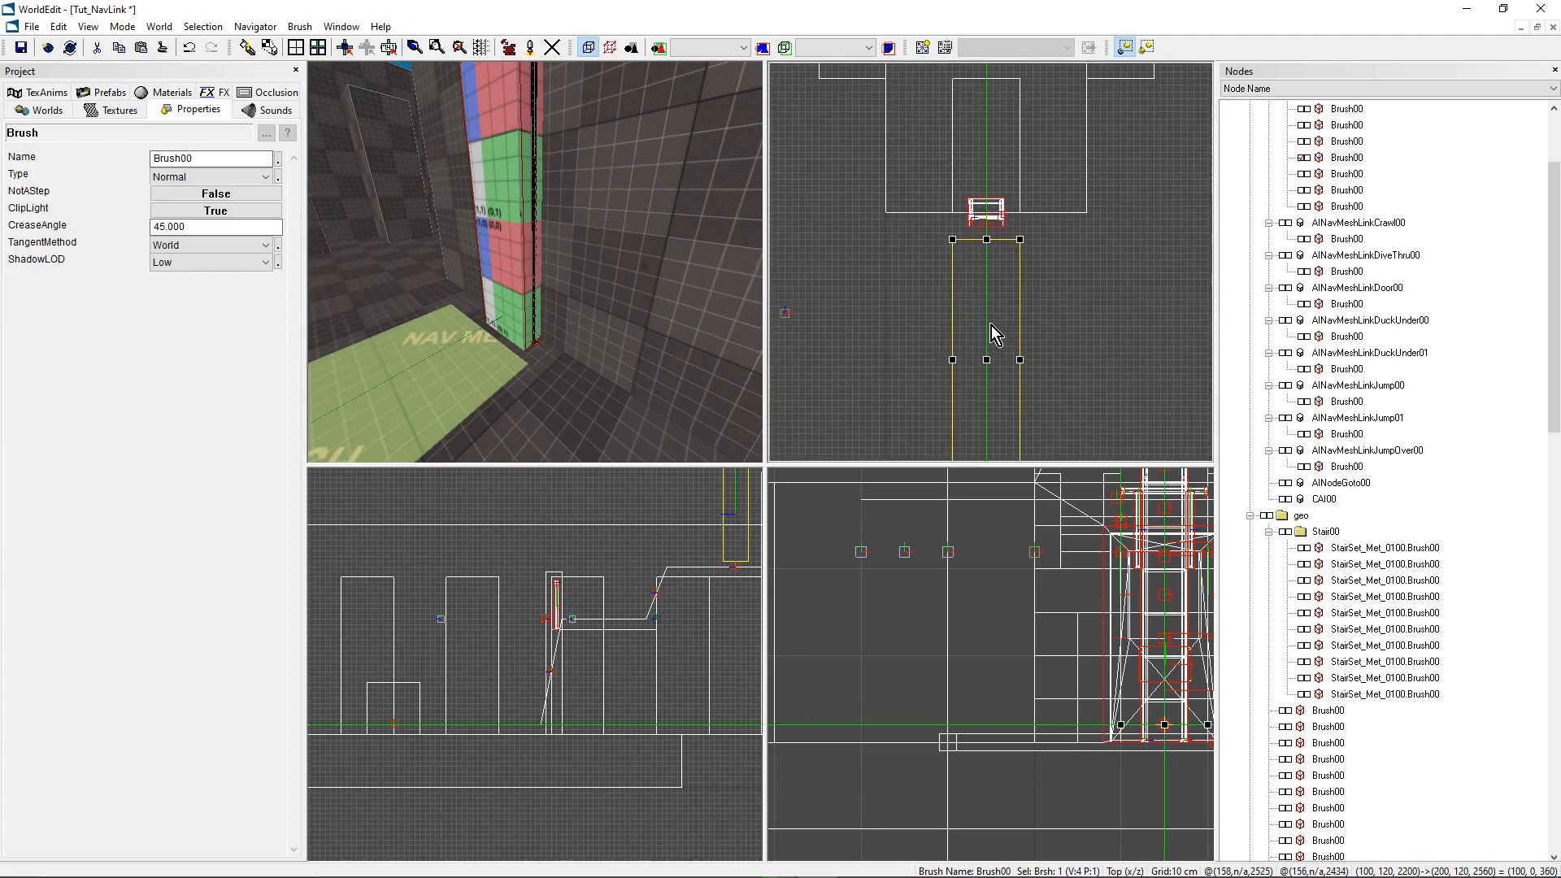
{"action": "scroll", "coordinate": [989, 314], "scroll_direction": "down", "scroll_amount": 1}
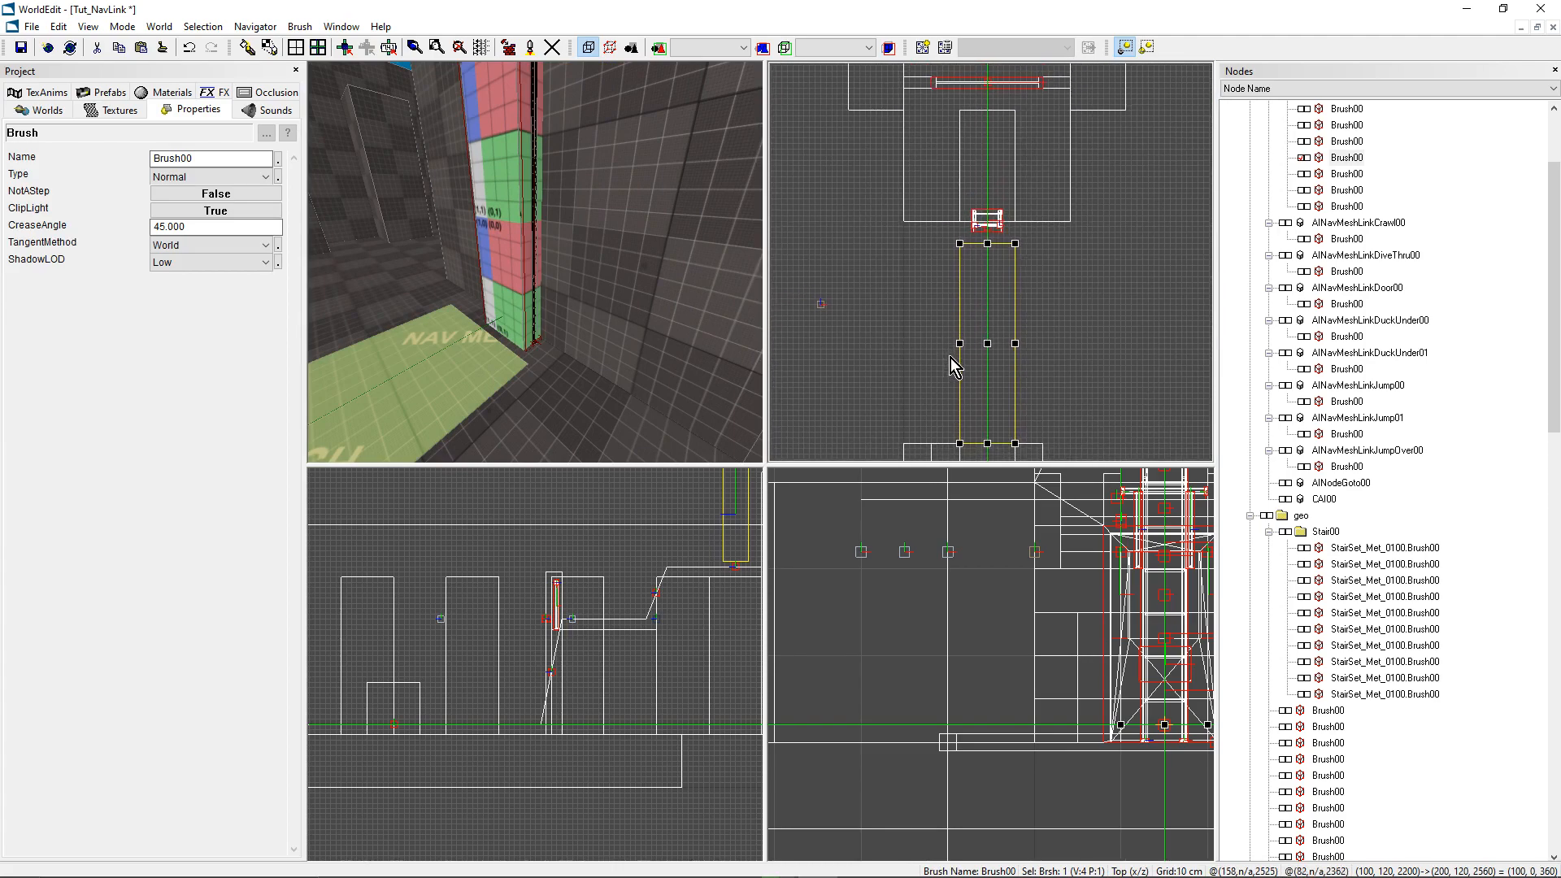
{"action": "left_click_drag", "start_coordinate": [985, 344], "coordinate": [983, 157], "text": "ctrl"}
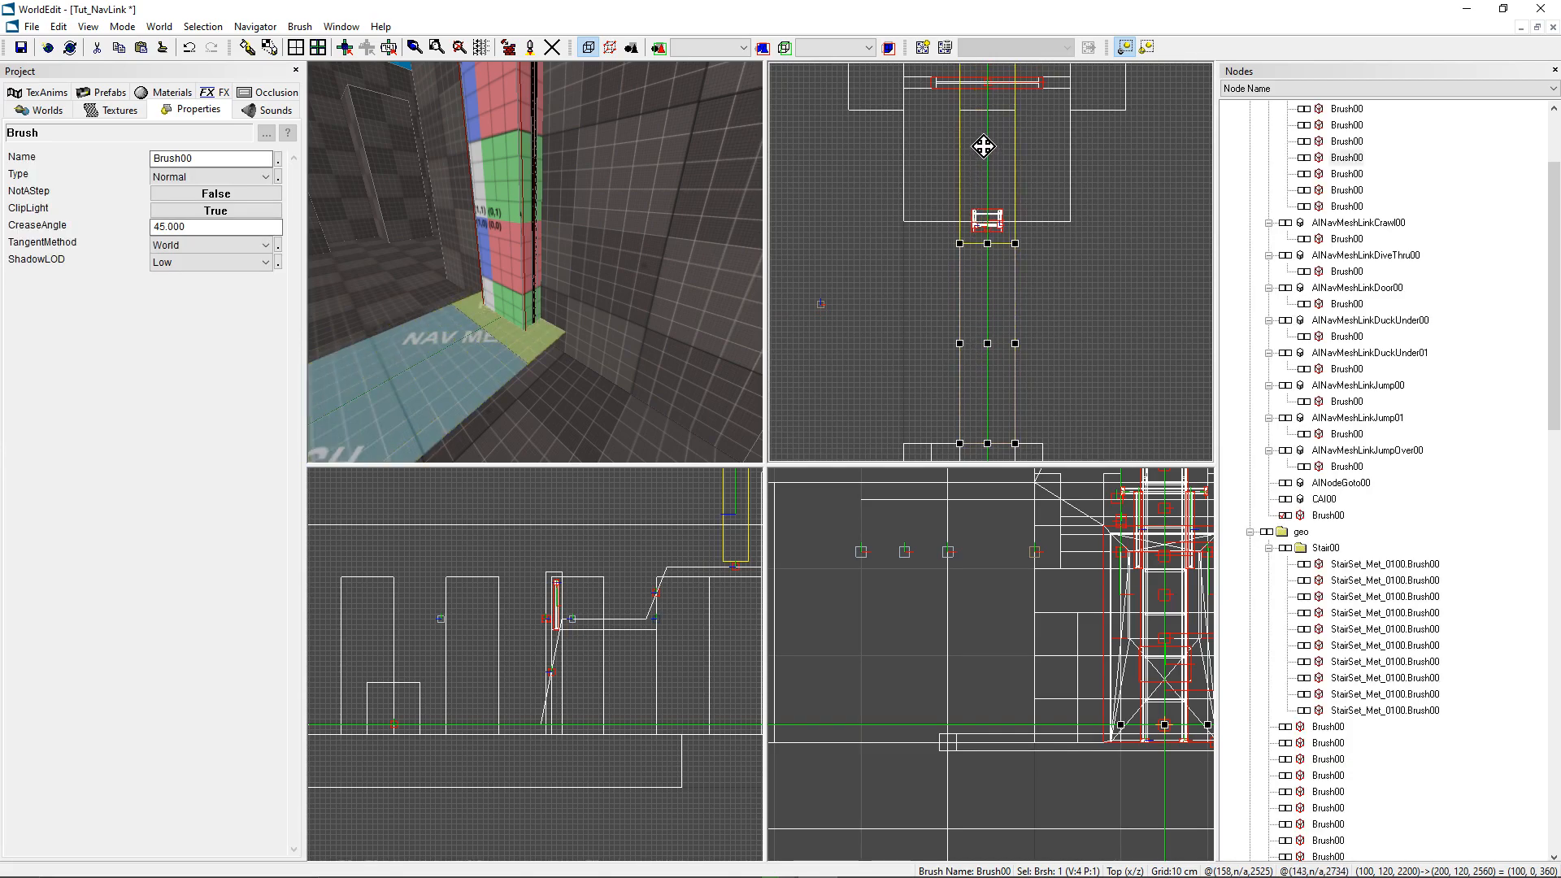
Step: Trim the copied nav mesh brush to 40 cm long at the ladder's base, ending at the wall
{"action": "scroll", "coordinate": [981, 195], "scroll_direction": "up", "scroll_amount": 2}
{"action": "right_click_drag", "start_coordinate": [982, 195], "coordinate": [982, 298]}
{"action": "left_click_drag", "start_coordinate": [986, 112], "coordinate": [994, 344]}
{"action": "scroll", "coordinate": [994, 345], "scroll_direction": "up", "scroll_amount": 3}
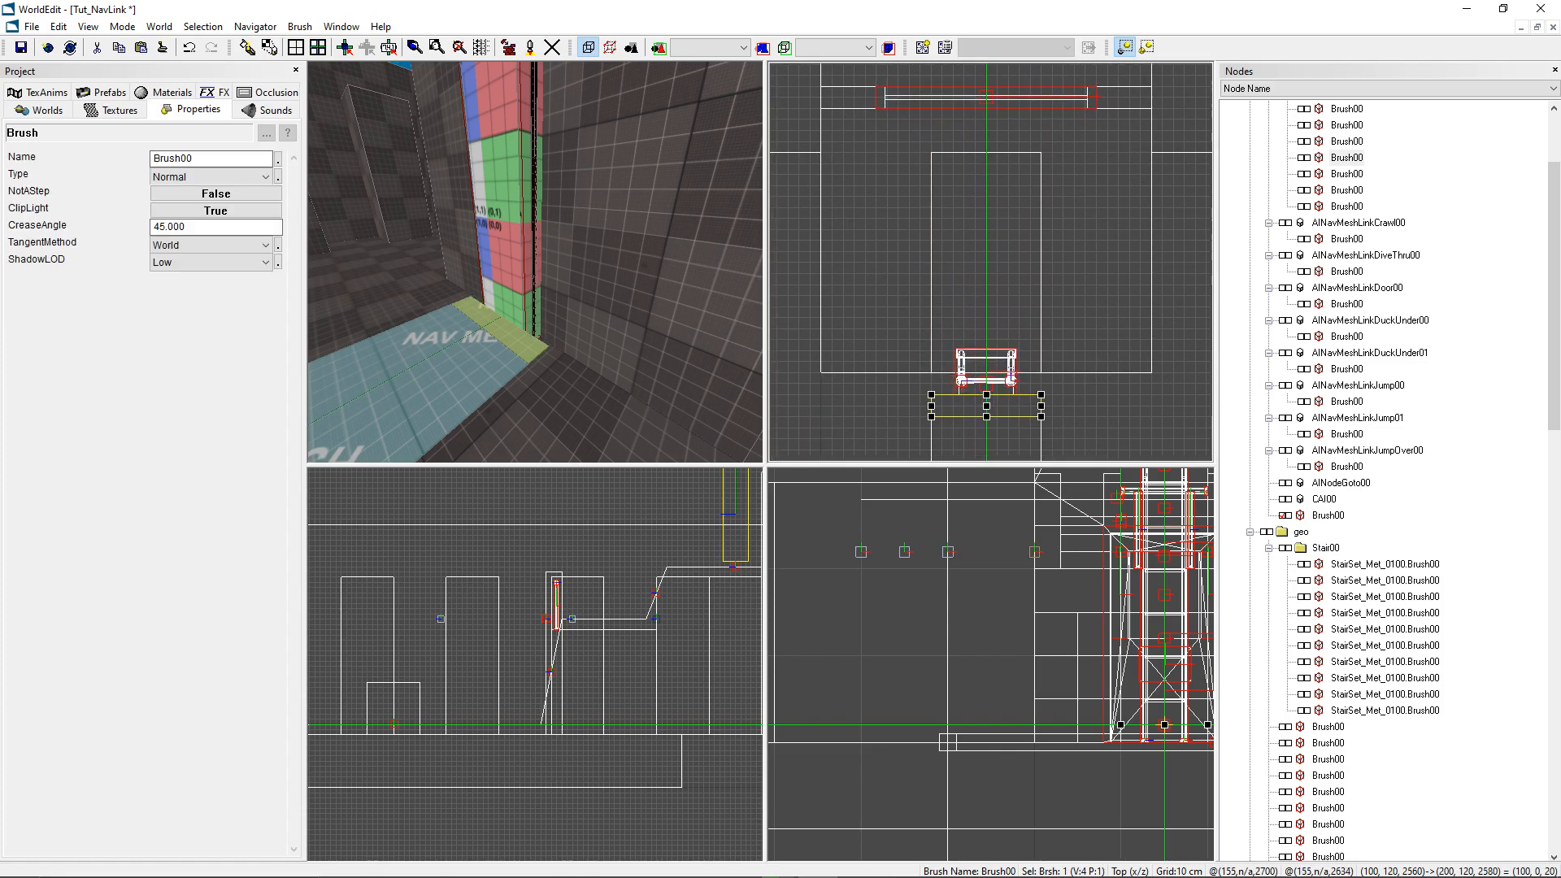
{"action": "scroll", "coordinate": [984, 427], "scroll_direction": "up", "scroll_amount": 2}
{"action": "right_click_drag", "start_coordinate": [985, 421], "coordinate": [987, 293]}
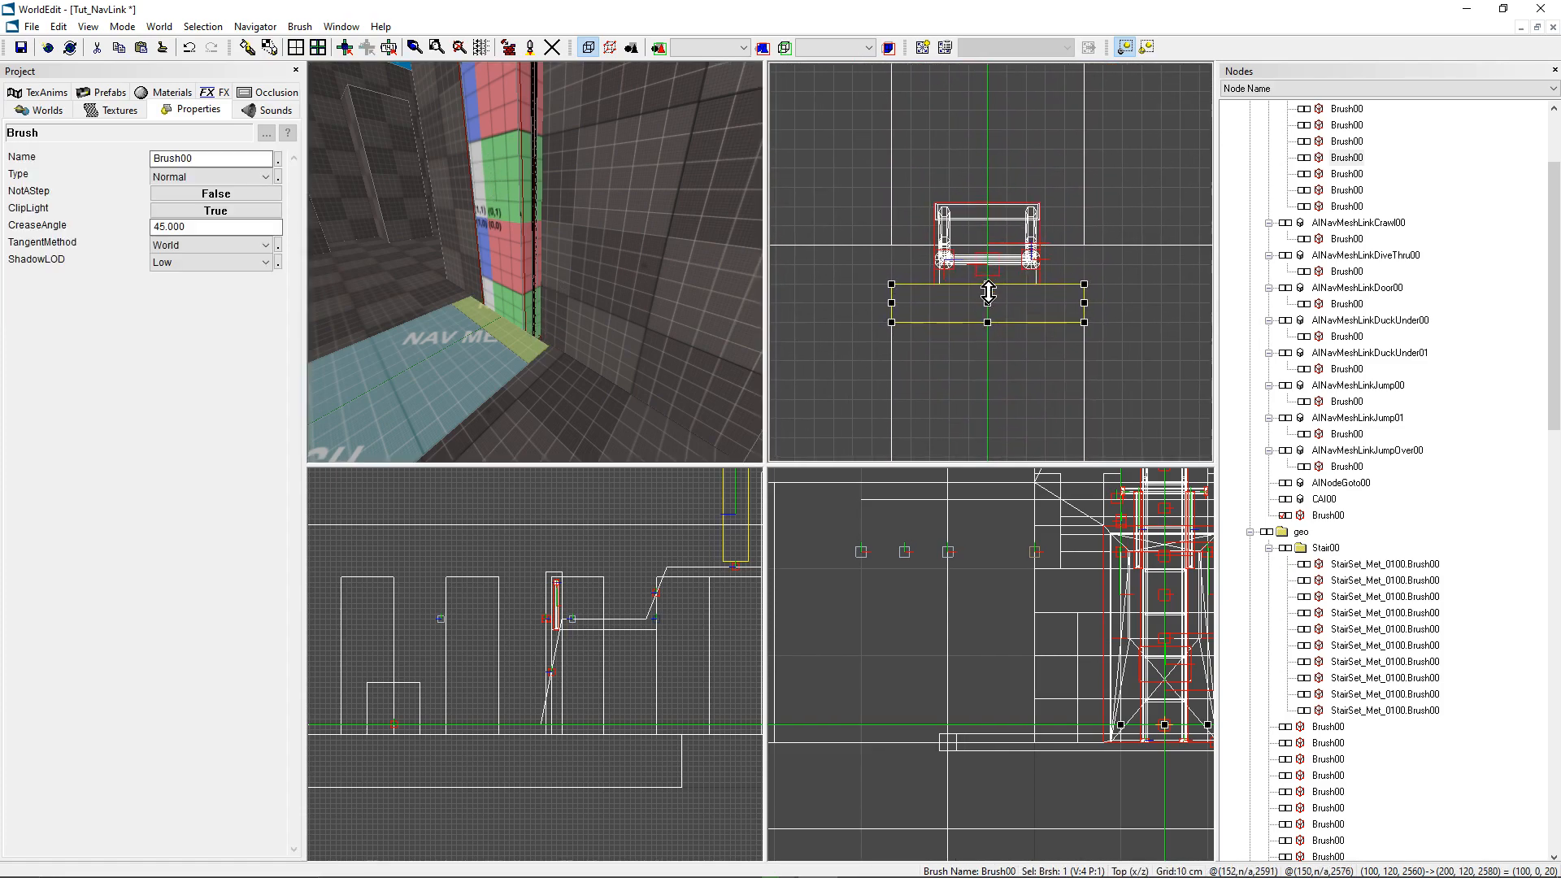
{"action": "left_click_drag", "start_coordinate": [986, 283], "coordinate": [978, 248]}
{"action": "mouse_move", "coordinate": [520, 261]}
{"action": "right_mouse_down"}
{"action": "mouse_move", "coordinate": [519, 244]}
{"action": "mouse_move", "coordinate": [520, 261]}
{"action": "right_mouse_up"}
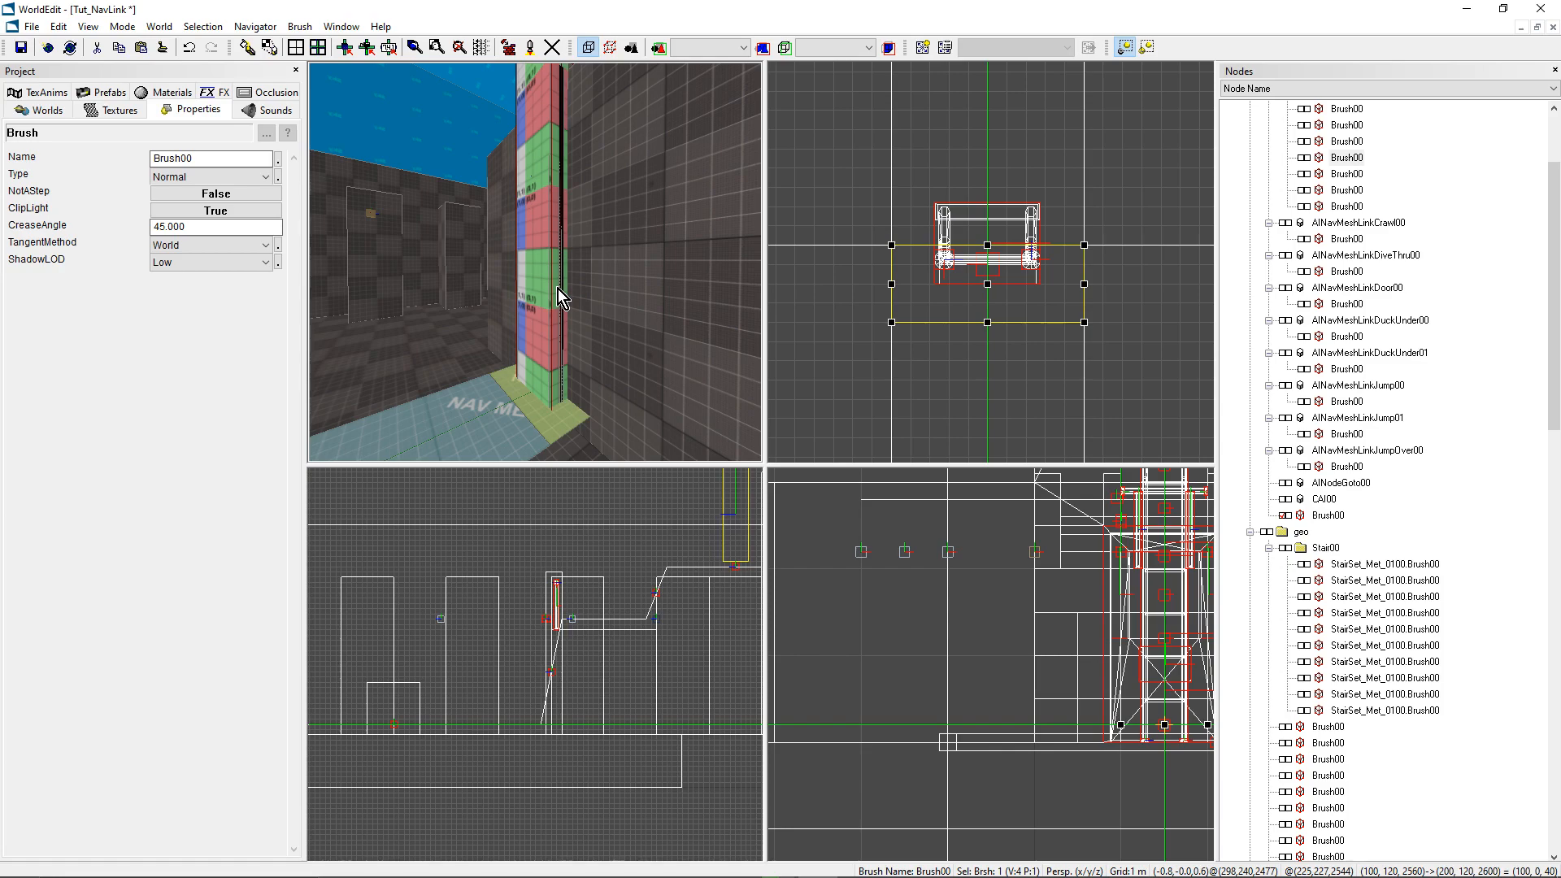
{"action": "middle_click_drag", "start_coordinate": [557, 288], "coordinate": [558, 290]}
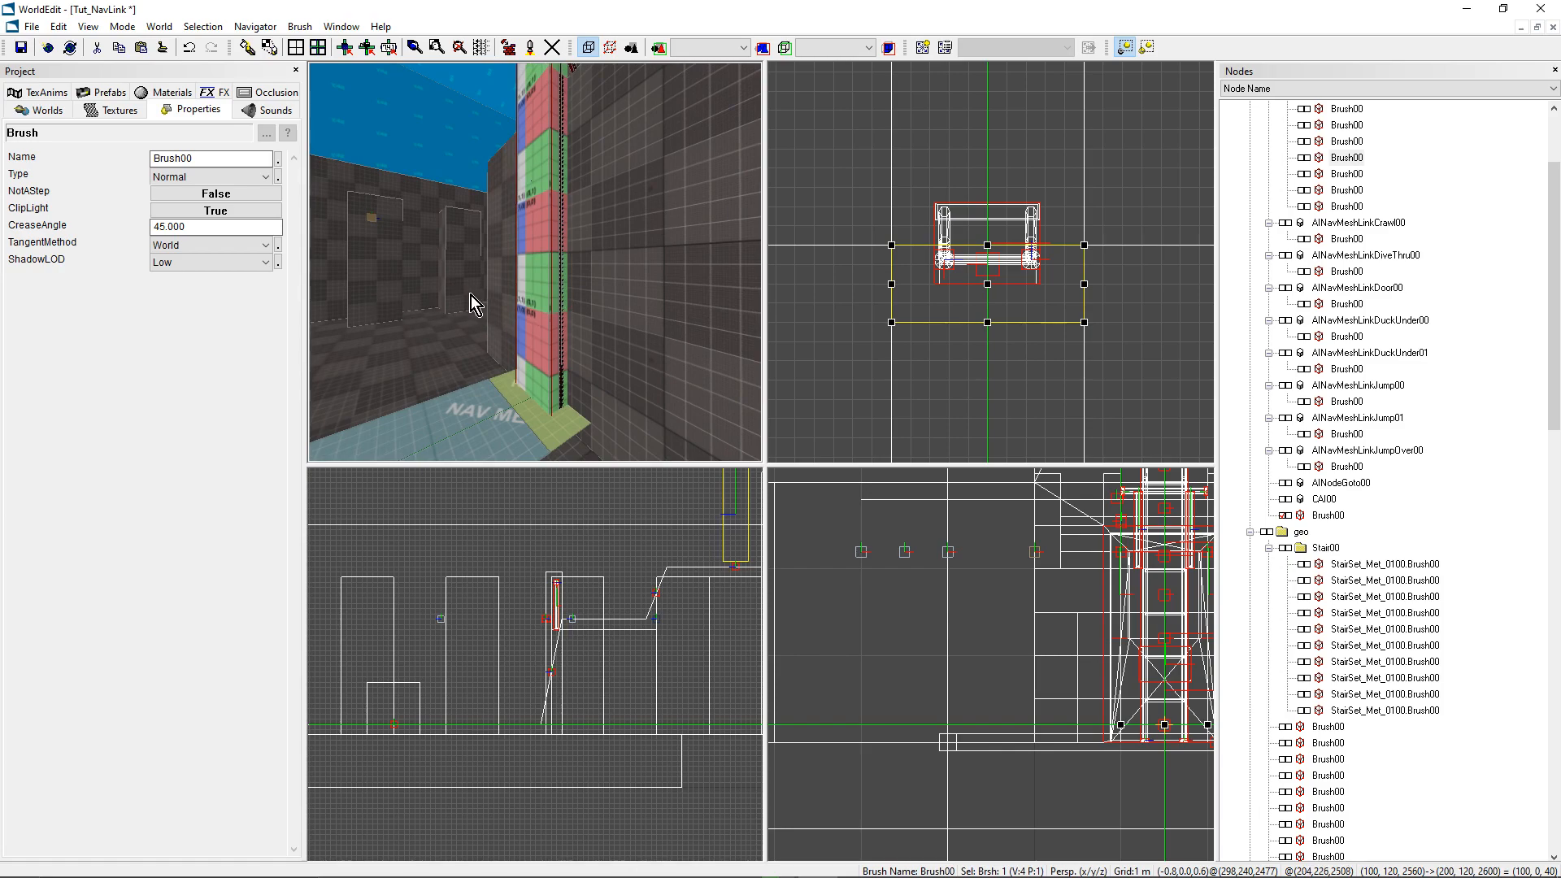
Step: Raise the wall-side edge of the 40 cm nav mesh brush 300 cm, sloping it up to the platform at the ladder's top
{"action": "right_click_drag", "start_coordinate": [471, 295], "coordinate": [617, 671]}
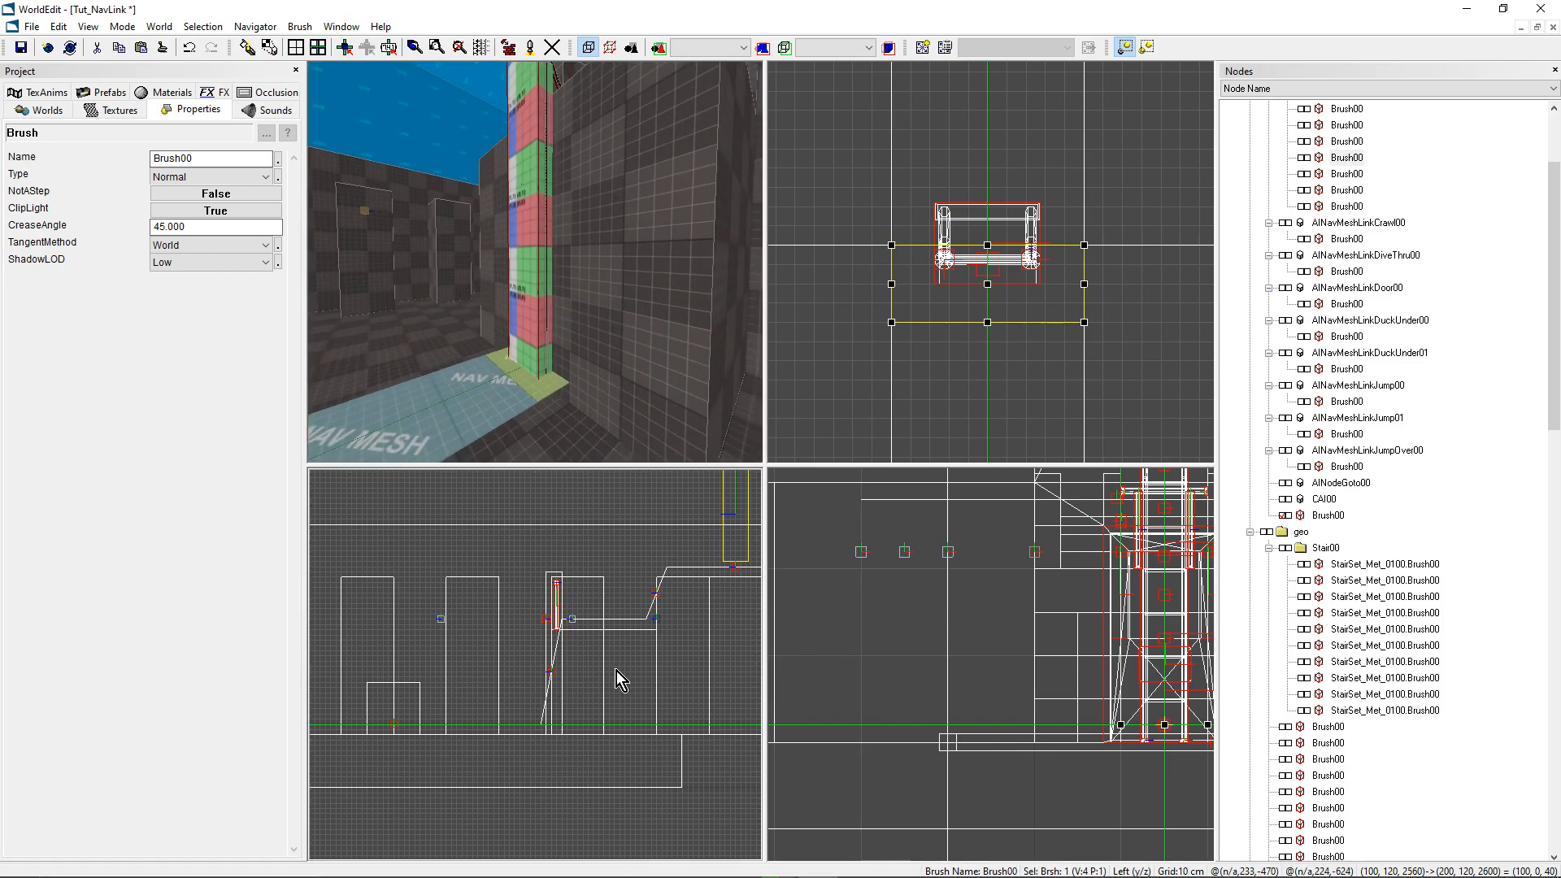
{"action": "scroll", "coordinate": [559, 716], "scroll_direction": "up", "scroll_amount": 4}
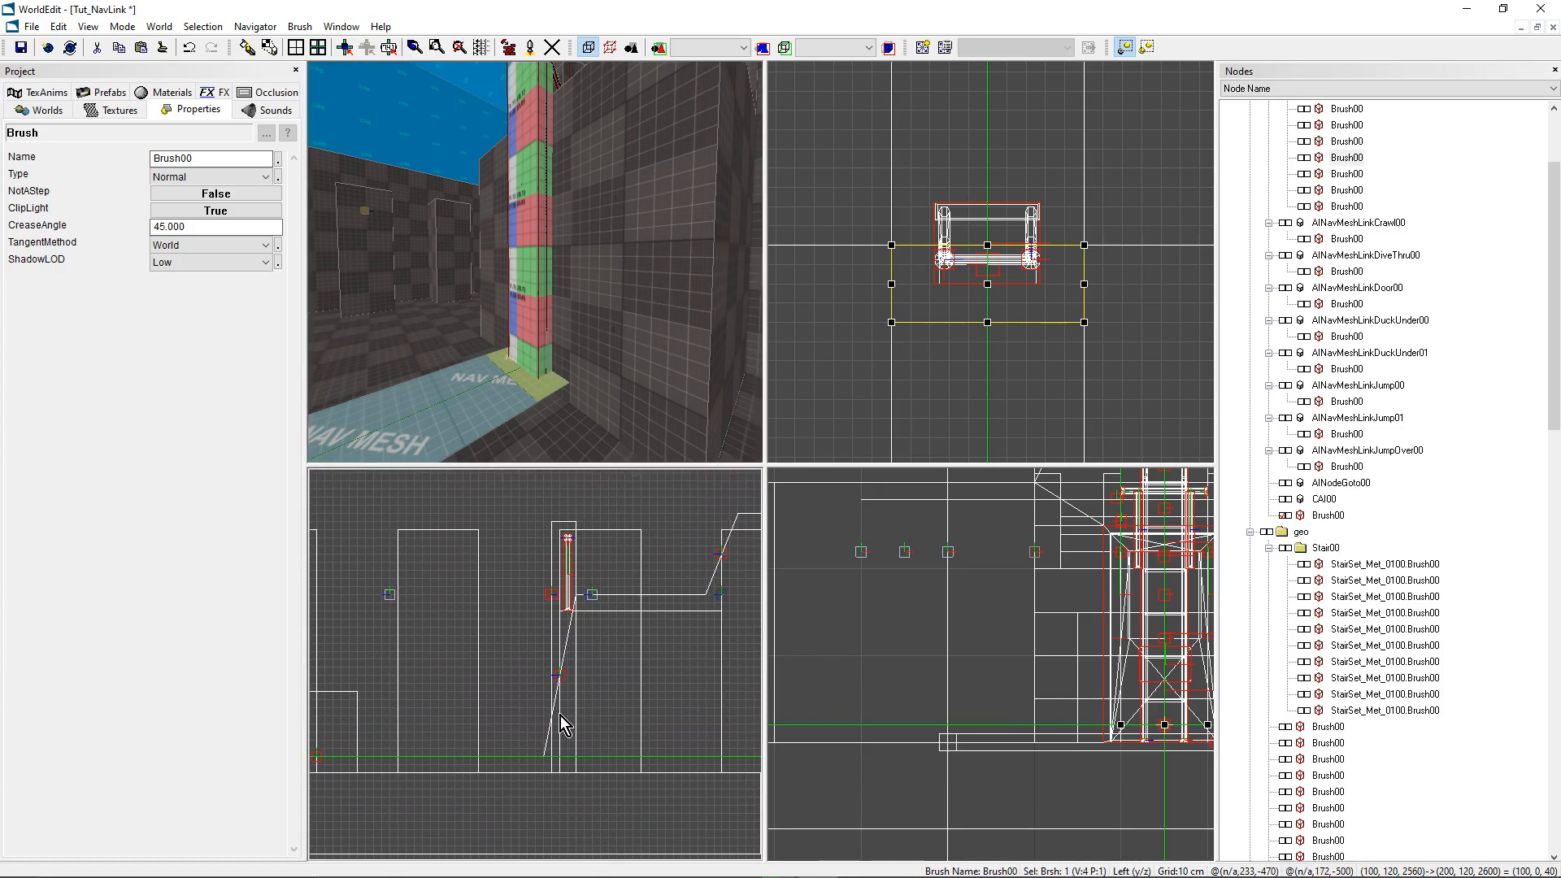
{"action": "key", "text": "g"}
{"action": "scroll", "coordinate": [569, 704], "scroll_direction": "down", "scroll_amount": 4}
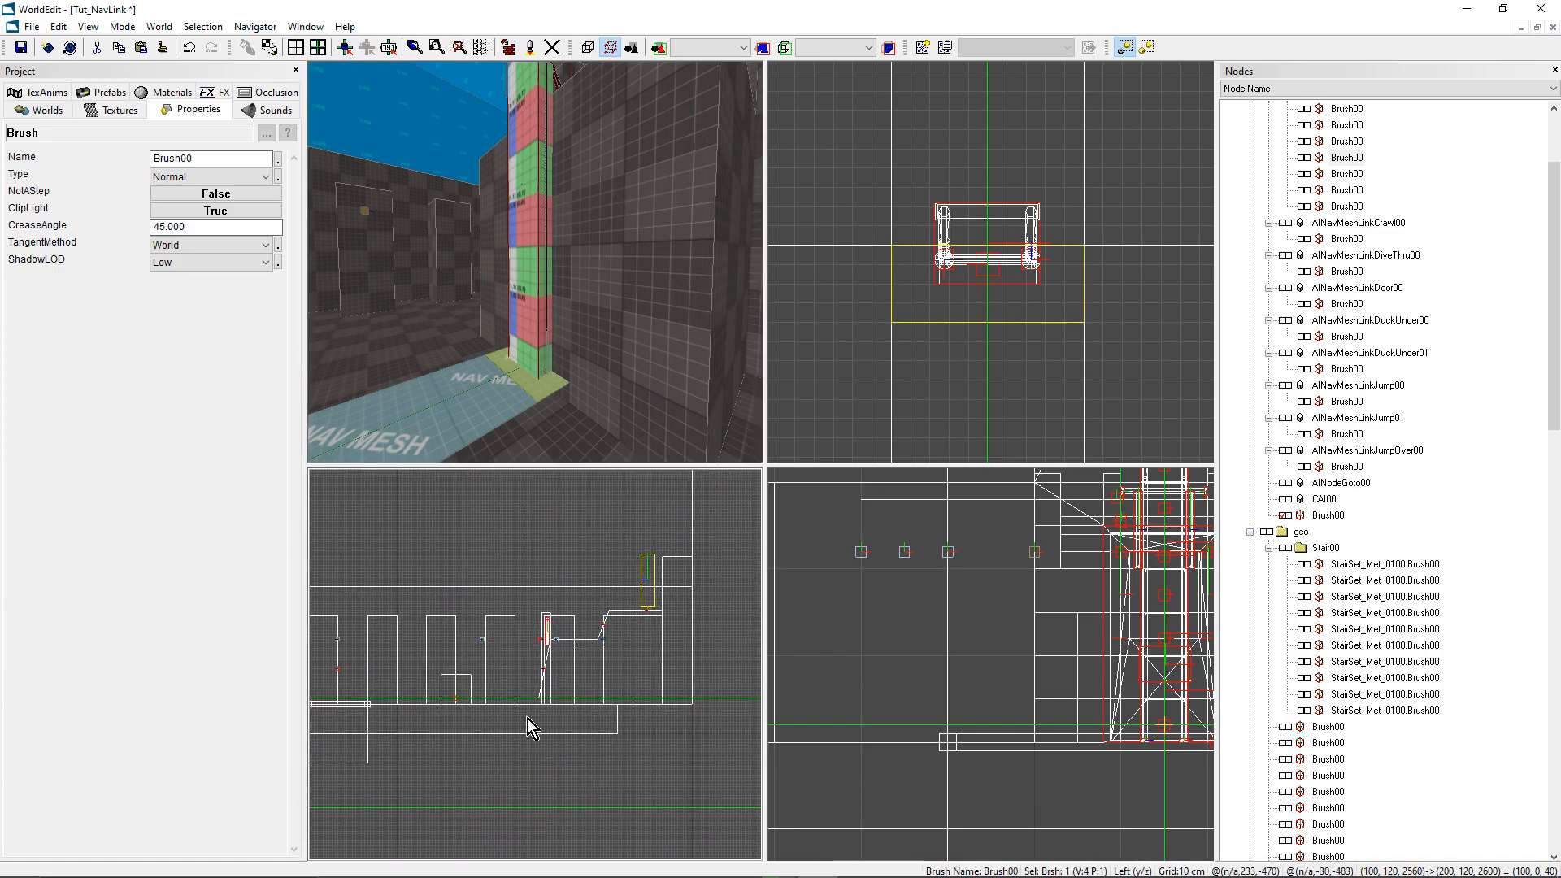
{"action": "scroll", "coordinate": [574, 691], "scroll_direction": "up", "scroll_amount": 1}
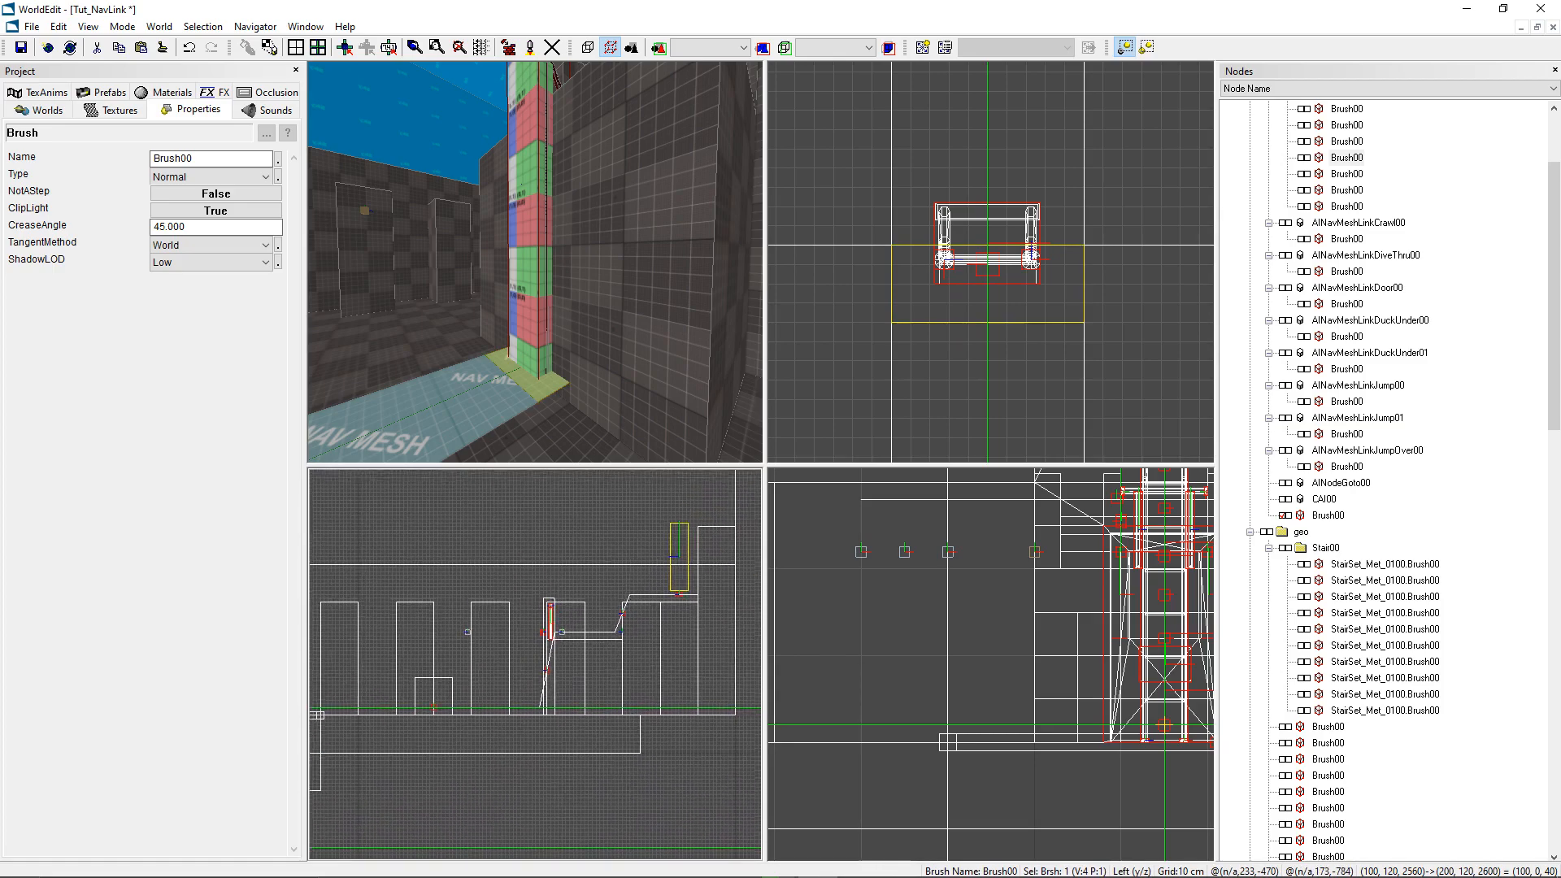
{"action": "scroll", "coordinate": [515, 708], "scroll_direction": "down", "scroll_amount": 1}
{"action": "middle_click_drag", "start_coordinate": [341, 675], "coordinate": [535, 665]}
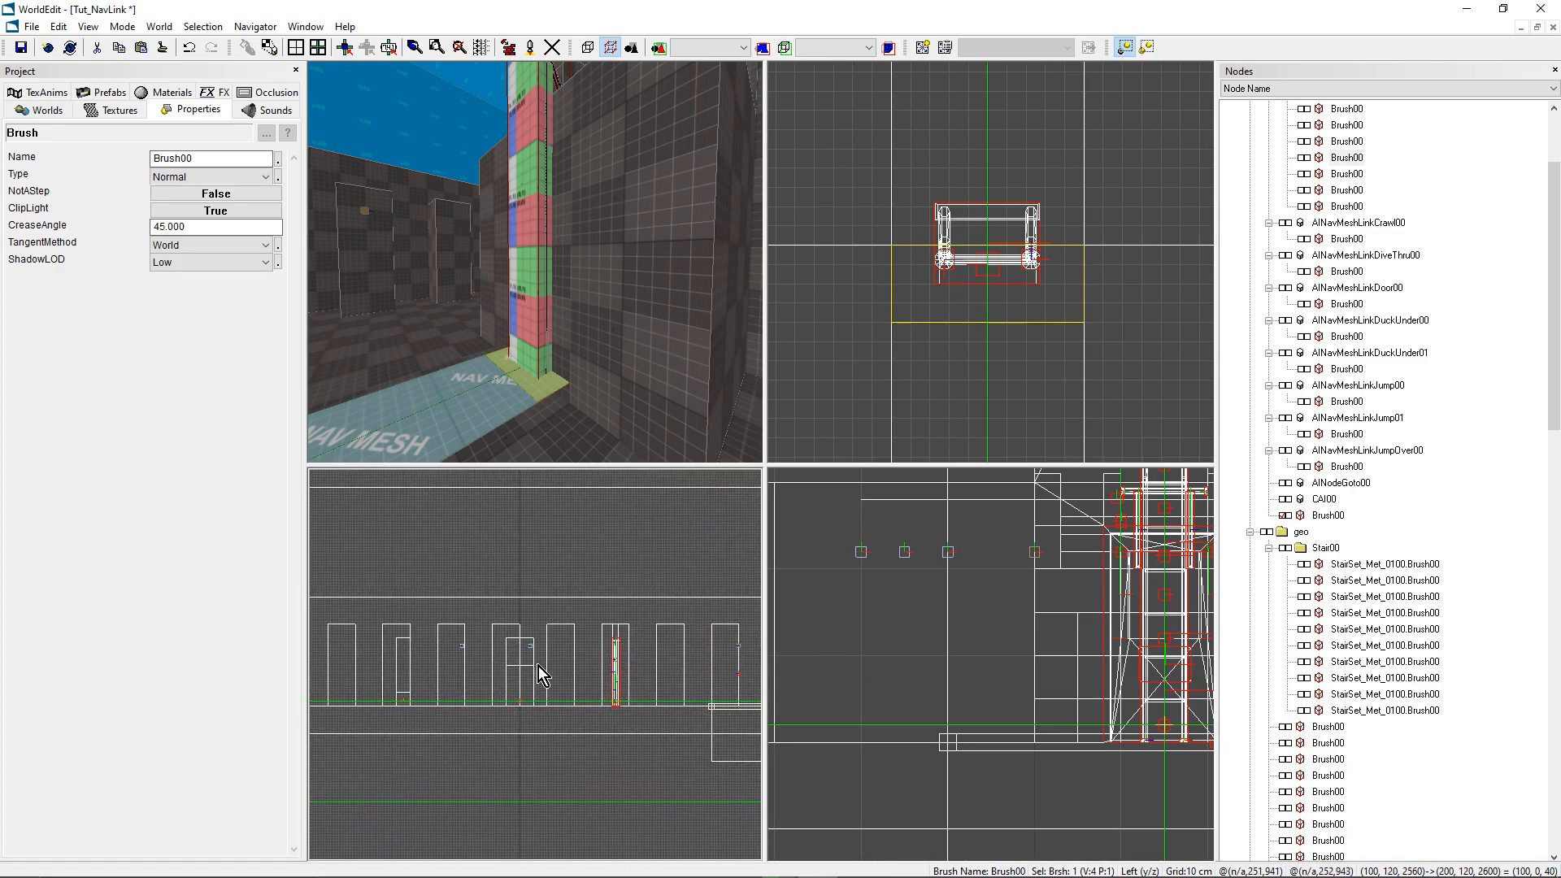
{"action": "scroll", "coordinate": [1081, 628], "scroll_direction": "down", "scroll_amount": 7}
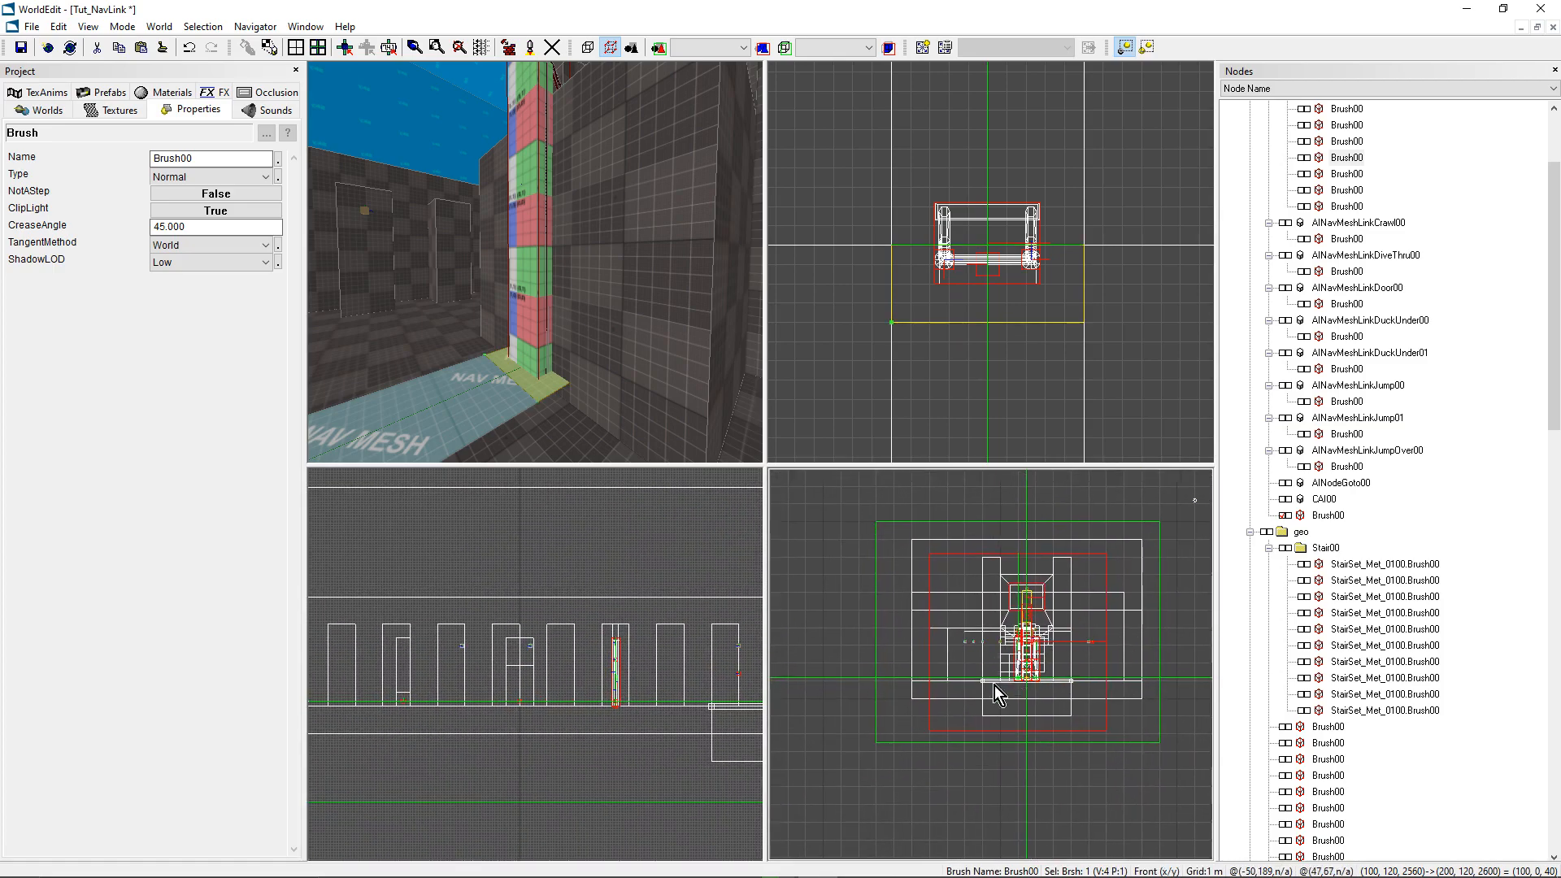
{"action": "scroll", "coordinate": [535, 665], "scroll_direction": "down", "scroll_amount": 5}
{"action": "scroll", "coordinate": [599, 678], "scroll_direction": "up", "scroll_amount": 5}
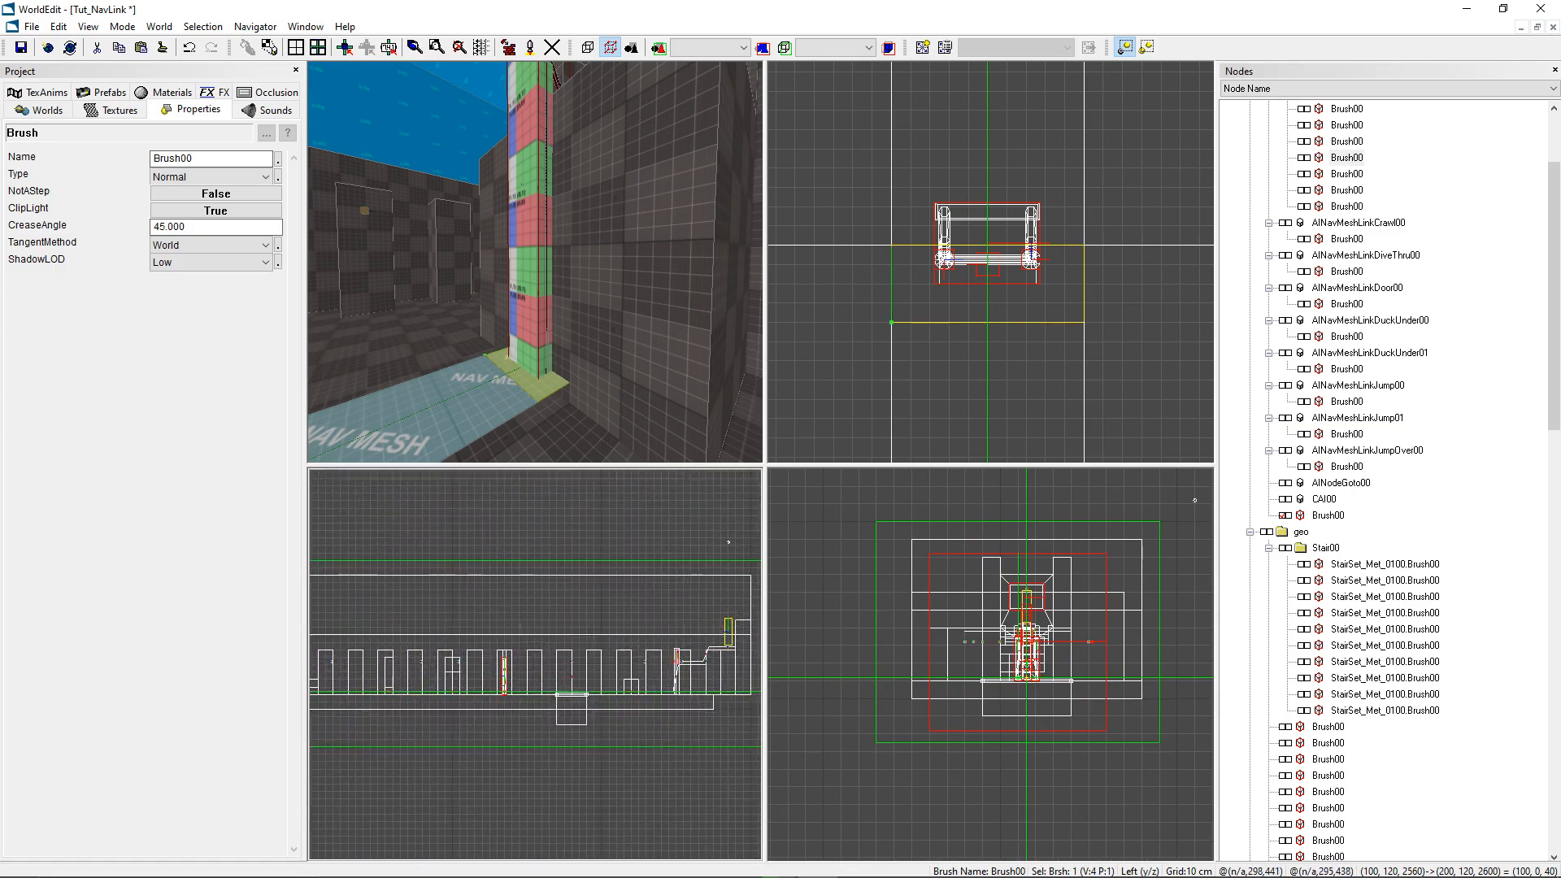
{"action": "scroll", "coordinate": [599, 678], "scroll_direction": "down", "scroll_amount": 5}
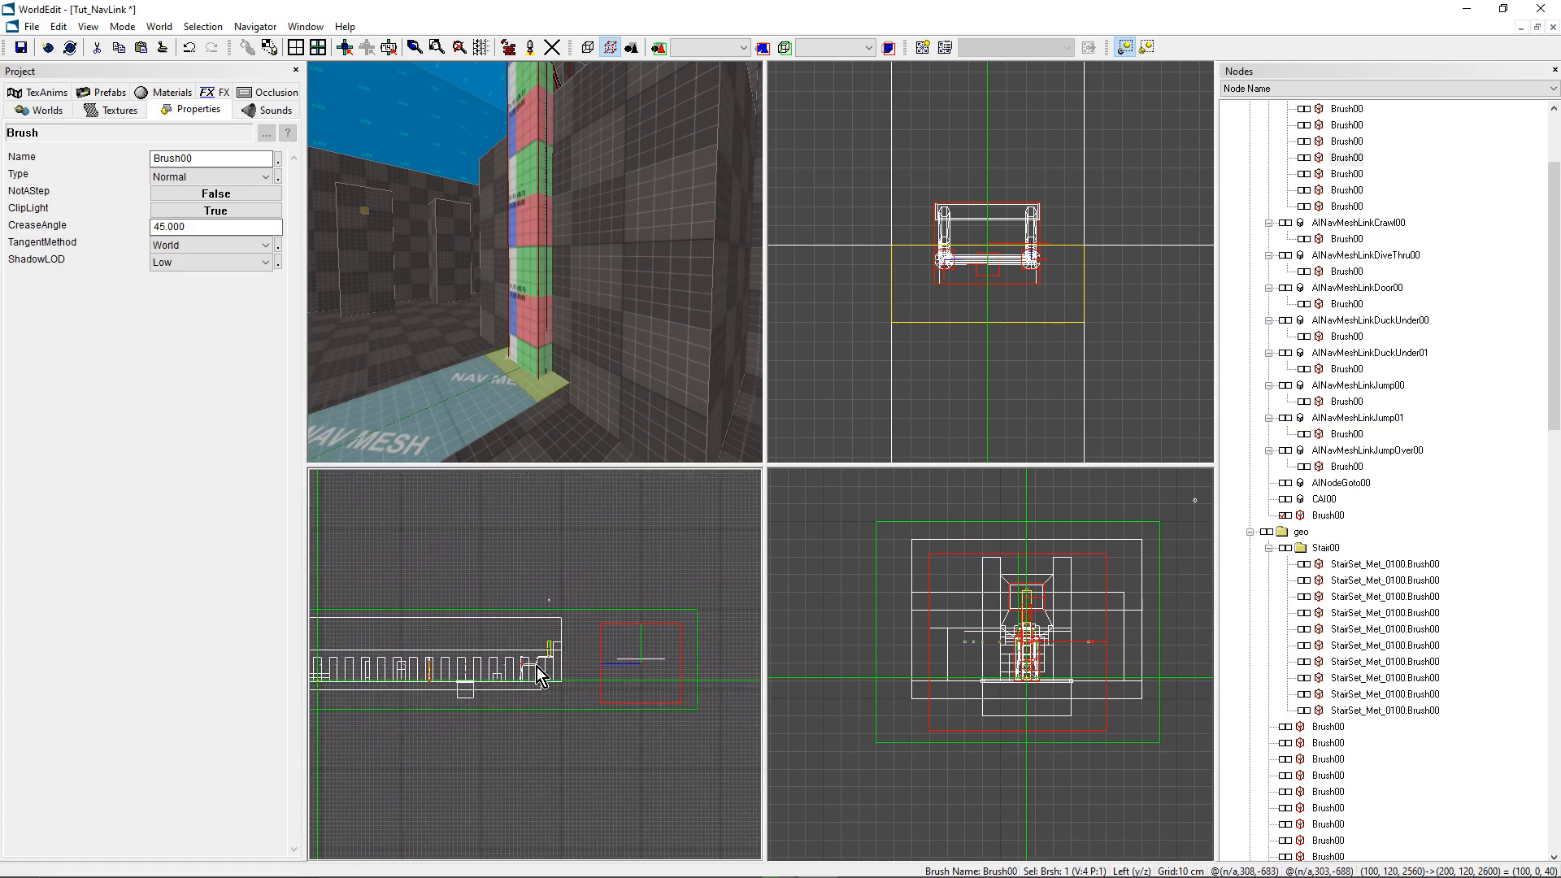
{"action": "key", "text": "ctrl+h"}
{"action": "right_click_drag", "start_coordinate": [635, 407], "coordinate": [500, 382]}
{"action": "left_click", "coordinate": [499, 382]}
{"action": "left_click", "coordinate": [548, 377]}
{"action": "scroll", "coordinate": [641, 672], "scroll_direction": "down", "scroll_amount": 5}
{"action": "scroll", "coordinate": [525, 679], "scroll_direction": "up", "scroll_amount": 8}
{"action": "scroll", "coordinate": [541, 646], "scroll_direction": "up", "scroll_amount": 4}
{"action": "key", "text": "ctrl+g"}
{"action": "scroll", "coordinate": [546, 689], "scroll_direction": "up", "scroll_amount": 3}
{"action": "left_click_drag", "start_coordinate": [515, 727], "coordinate": [542, 511]}
{"action": "key", "text": "b"}
Step: Examine how the sloped brush meets the nav mesh sections at the ladder's base and top
{"action": "mouse_move", "coordinate": [543, 171]}
{"action": "right_mouse_down"}
{"action": "mouse_move", "coordinate": [543, 268]}
{"action": "mouse_move", "coordinate": [608, 224]}
{"action": "mouse_move", "coordinate": [570, 277]}
{"action": "right_mouse_up"}
{"action": "left_click", "coordinate": [609, 224]}
{"action": "left_click", "coordinate": [491, 373]}
{"action": "right_click_drag", "start_coordinate": [491, 373], "coordinate": [539, 324]}
{"action": "left_click", "coordinate": [559, 255]}
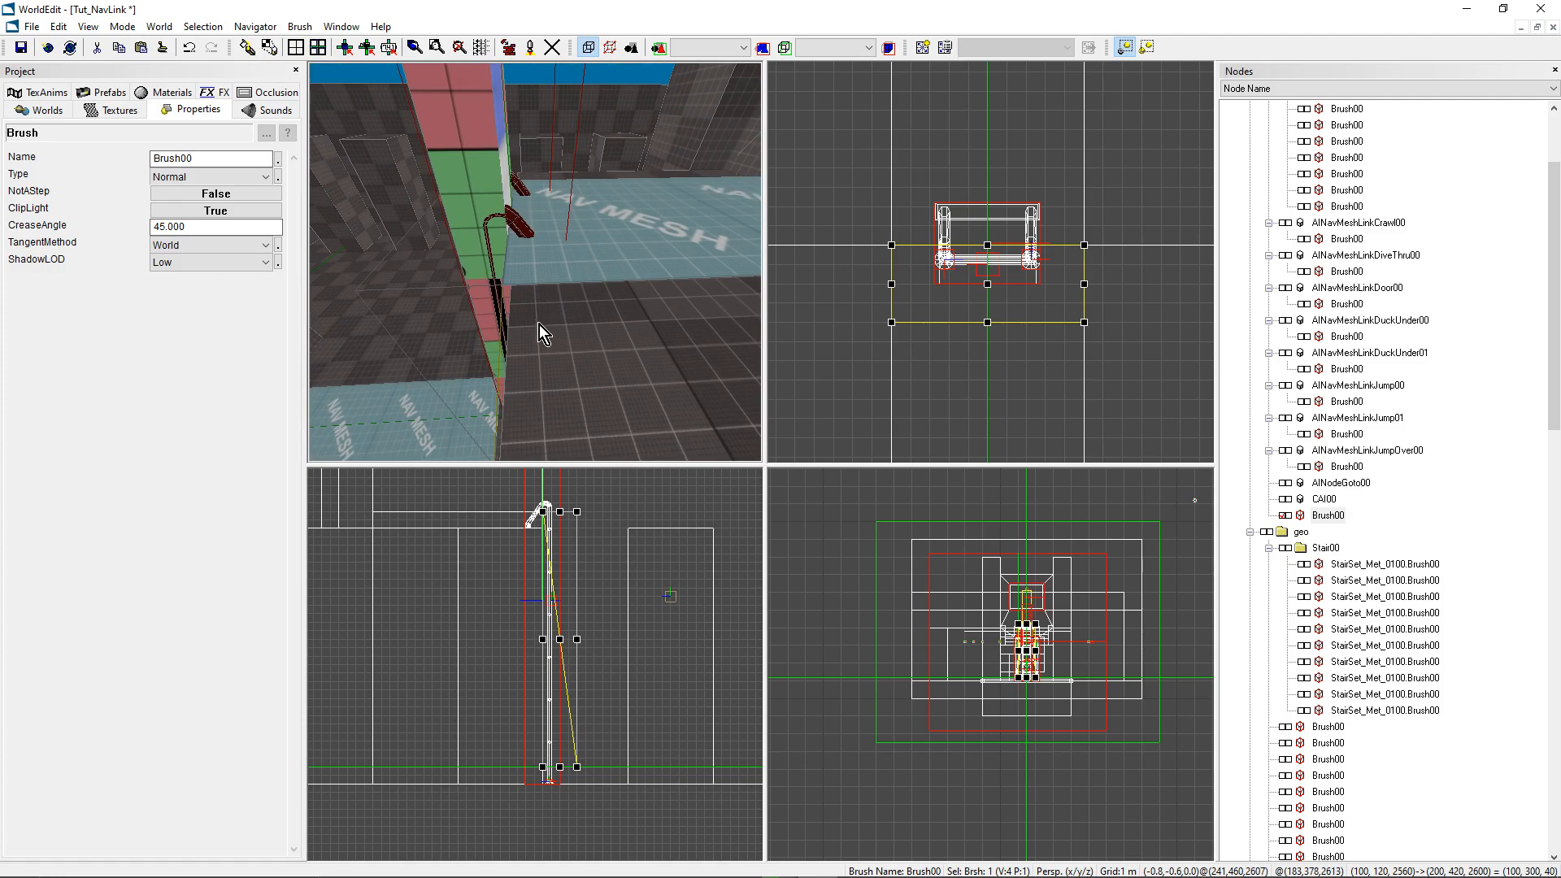
{"action": "left_click", "coordinate": [534, 239]}
{"action": "right_click_drag", "start_coordinate": [524, 249], "coordinate": [535, 281]}
{"action": "left_click", "coordinate": [530, 296]}
{"action": "scroll", "coordinate": [847, 261], "scroll_direction": "up", "scroll_amount": 2}
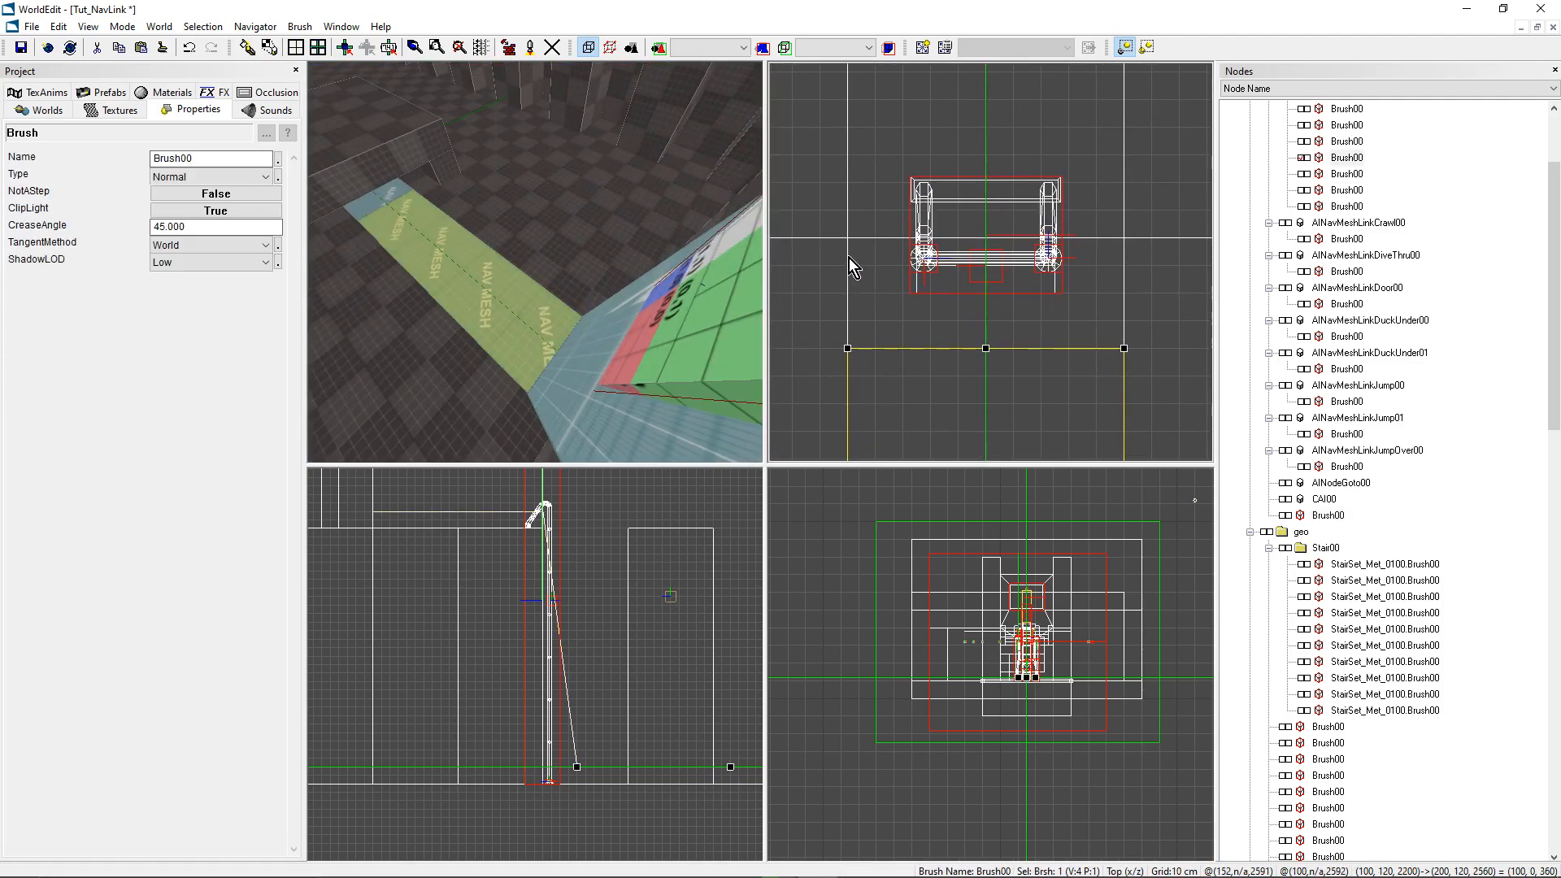
{"action": "mouse_move", "coordinate": [617, 361]}
{"action": "right_mouse_down"}
{"action": "mouse_move", "coordinate": [618, 325]}
{"action": "mouse_move", "coordinate": [617, 361]}
{"action": "mouse_move", "coordinate": [618, 345]}
{"action": "right_mouse_up"}
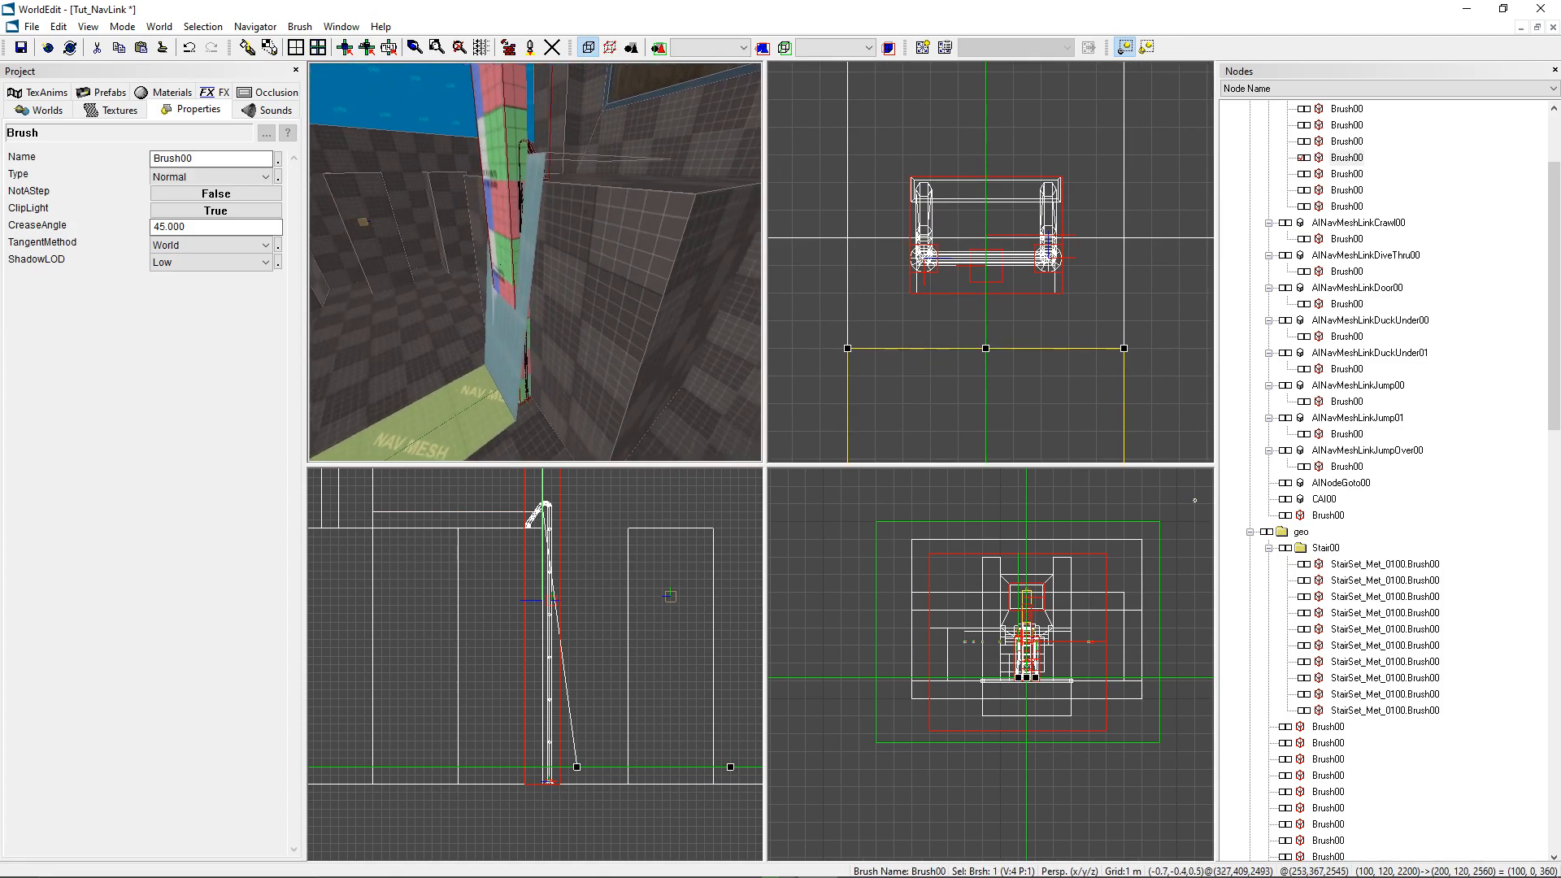
Step: Bind the sloped ladder brush to an AINavMeshLinkClimb object
{"action": "right_click_drag", "start_coordinate": [520, 342], "coordinate": [504, 335]}
{"action": "left_click", "coordinate": [515, 348]}
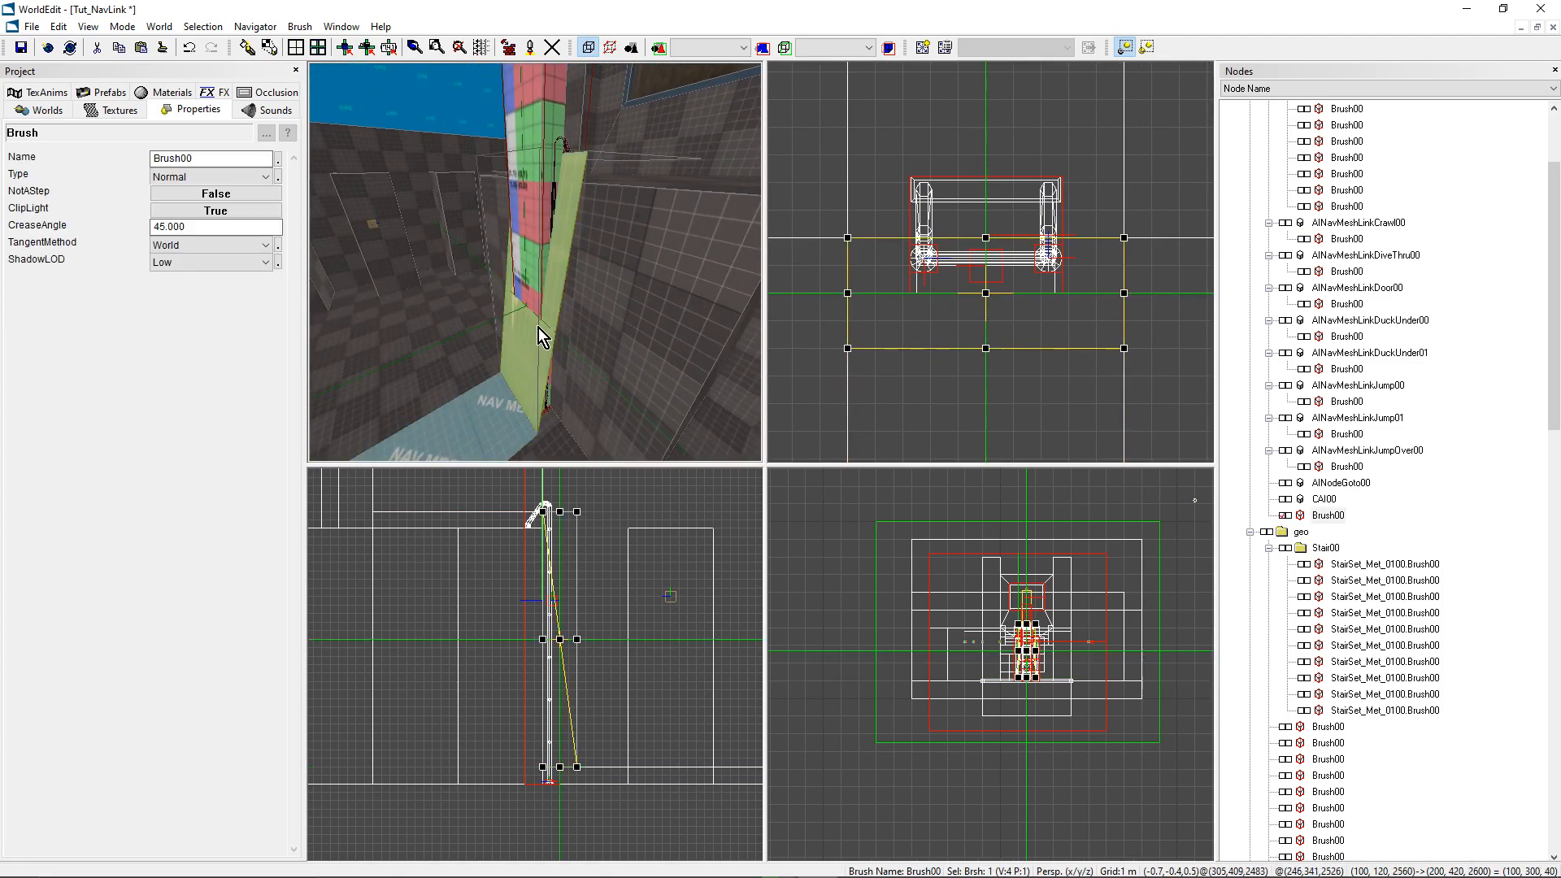
{"action": "right_click", "coordinate": [538, 328]}
{"action": "mouse_move", "coordinate": [584, 431]}
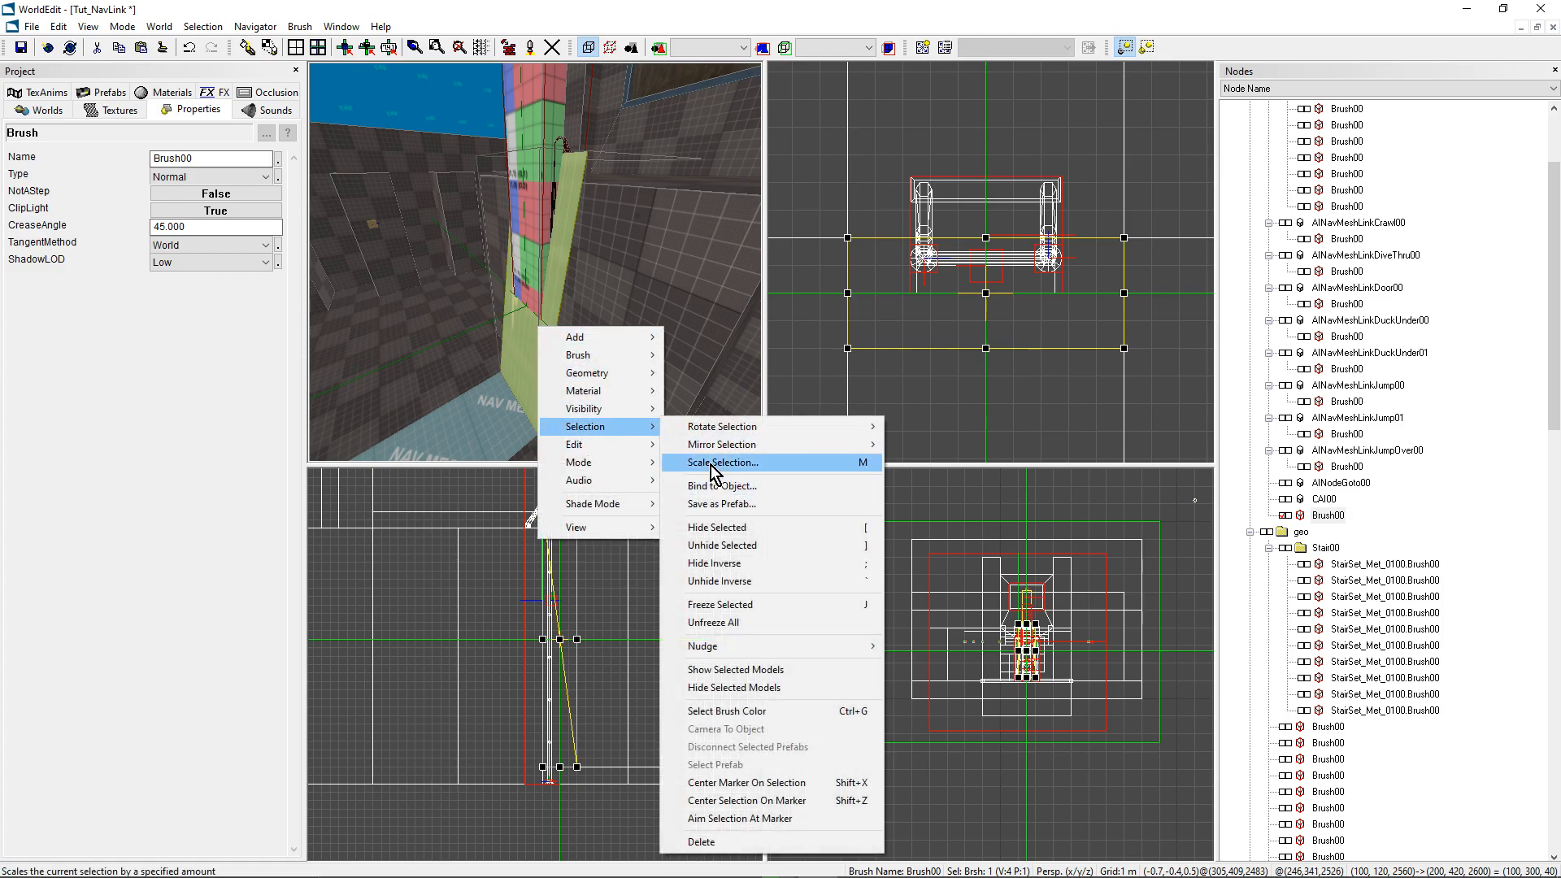
{"action": "left_click", "coordinate": [716, 485]}
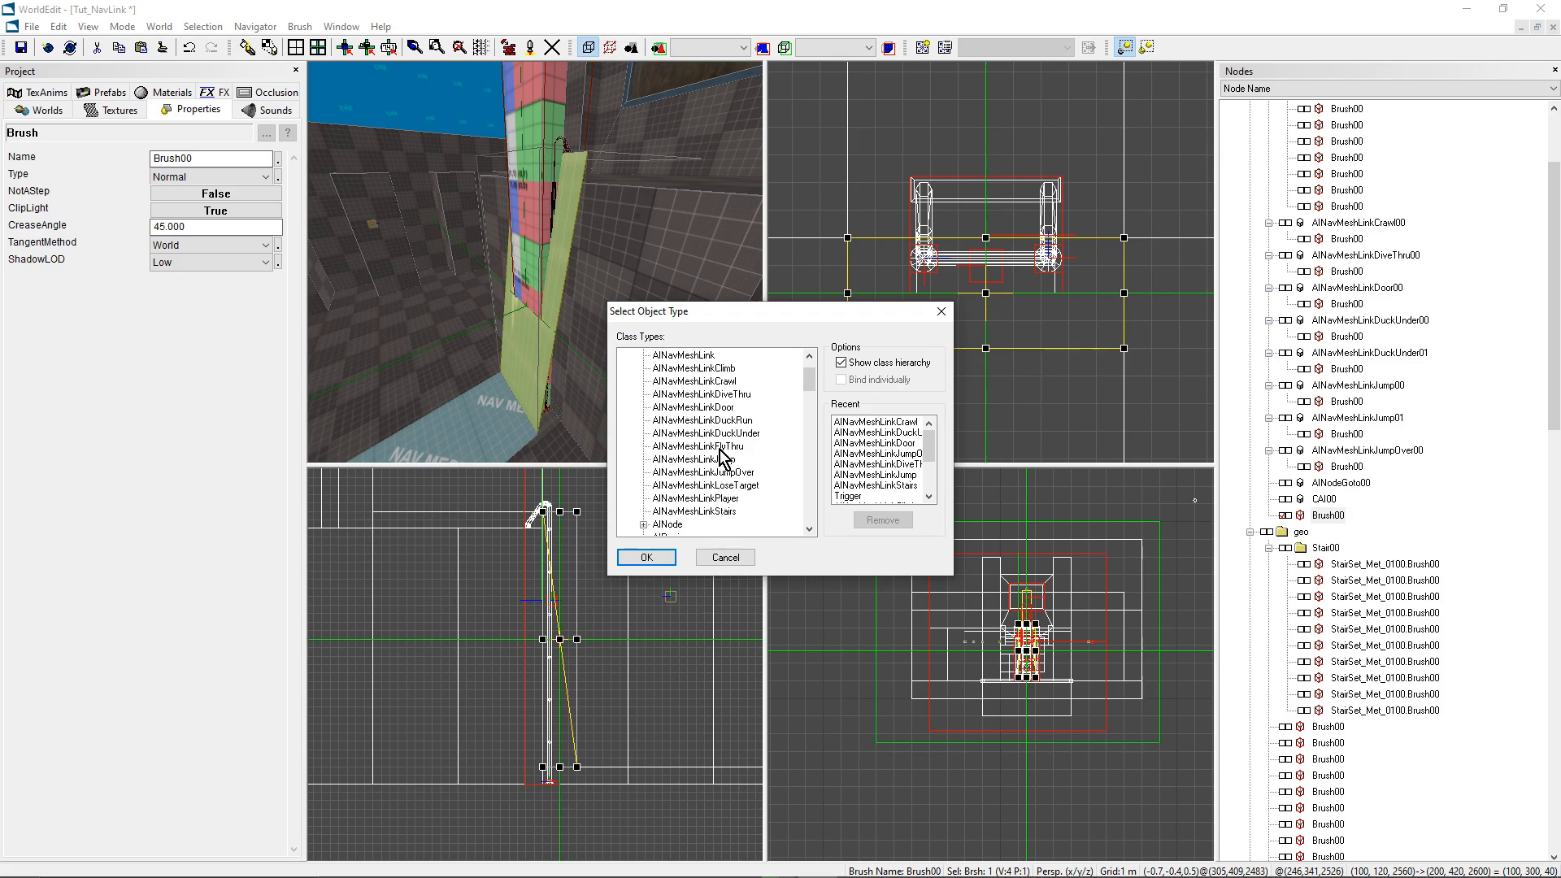
{"action": "scroll", "coordinate": [704, 463], "scroll_direction": "up", "scroll_amount": 1}
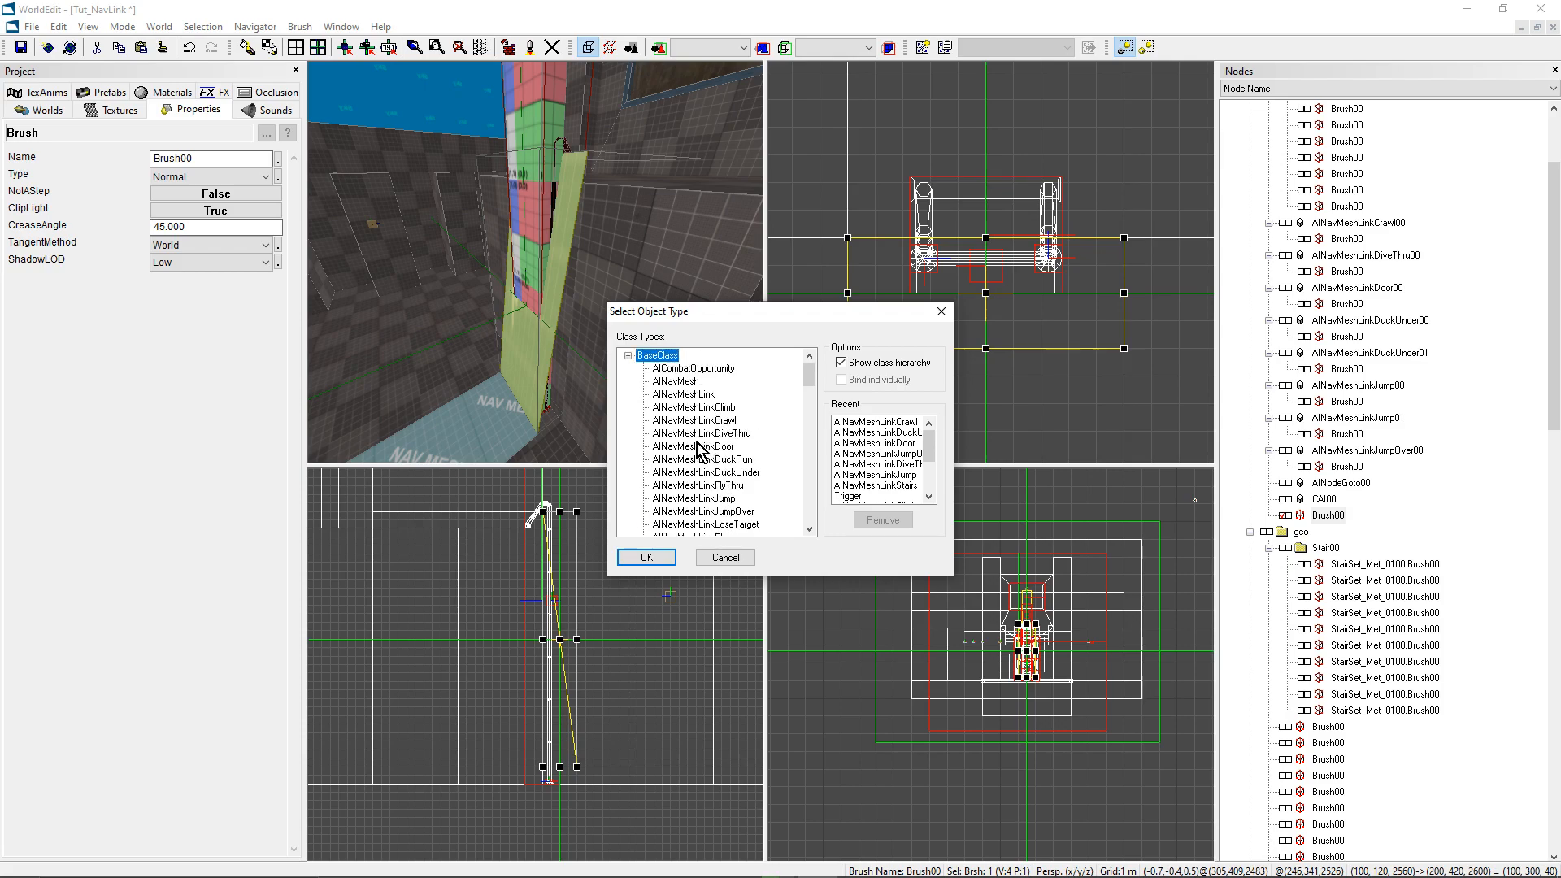
{"action": "scroll", "coordinate": [696, 459], "scroll_direction": "down", "scroll_amount": 1}
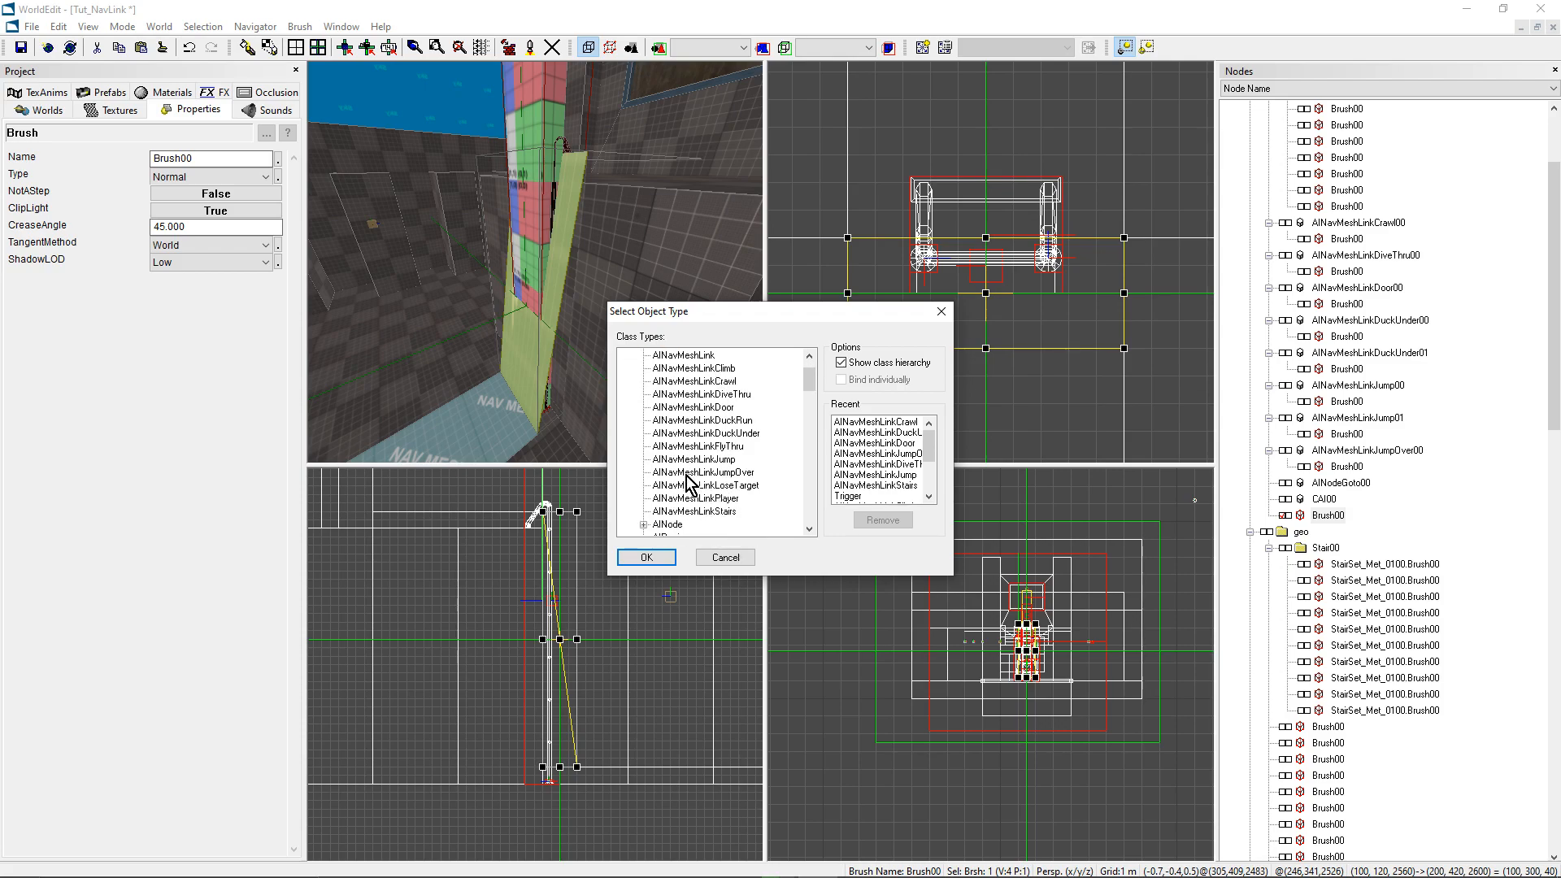
{"action": "left_click", "coordinate": [700, 370]}
{"action": "left_click", "coordinate": [645, 558]}
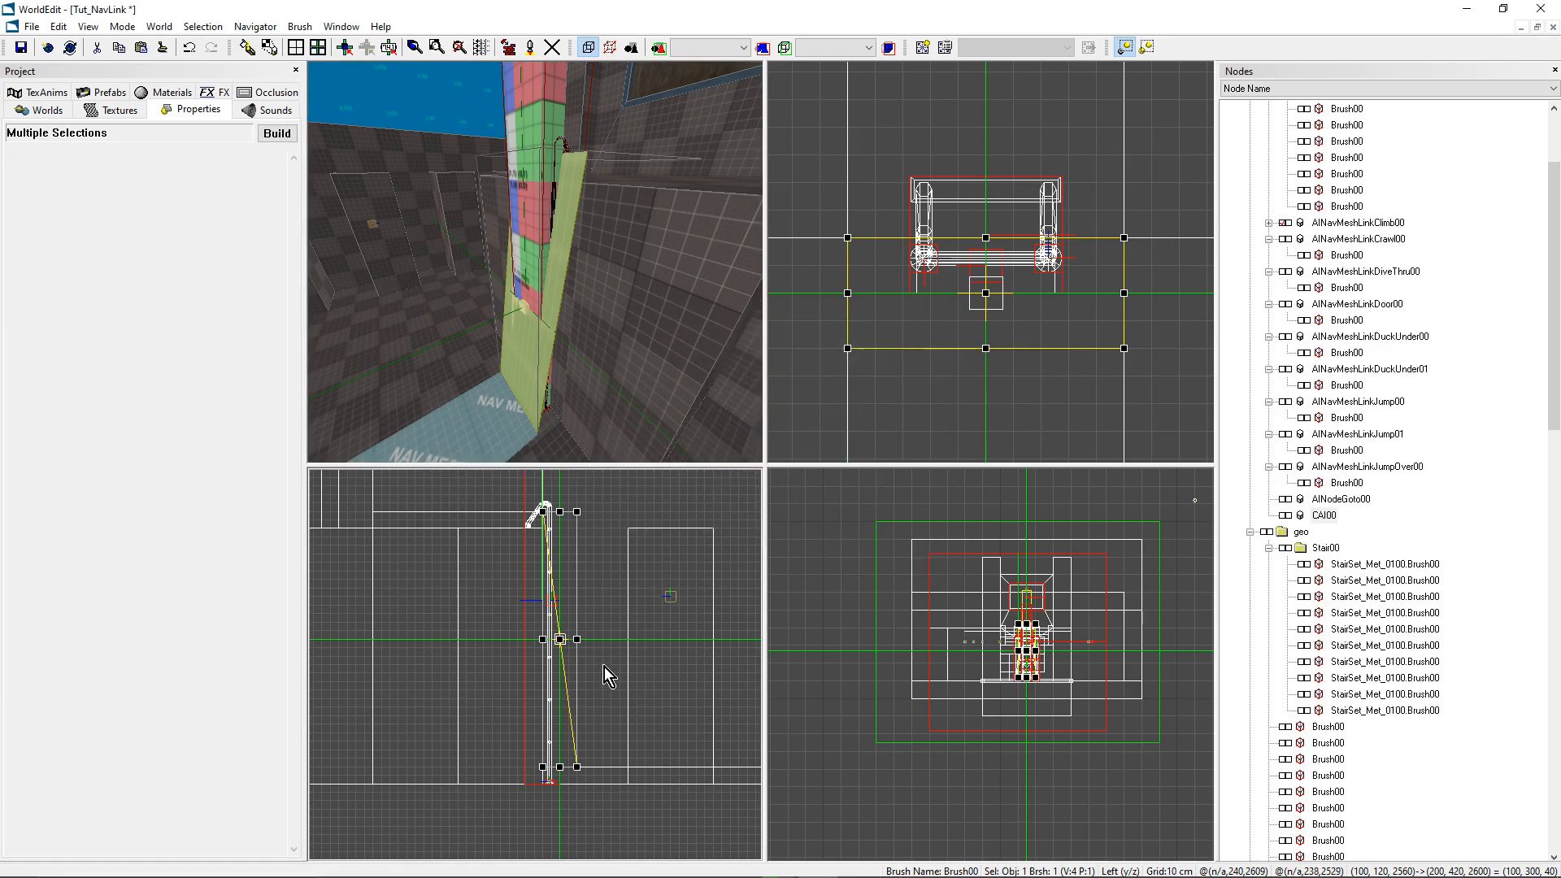
Step: Move only the climb link object, without its brush, to the ladder's top at (150, 420, 2600)
{"action": "left_click", "coordinate": [1269, 223]}
{"action": "left_click", "coordinate": [1301, 239]}
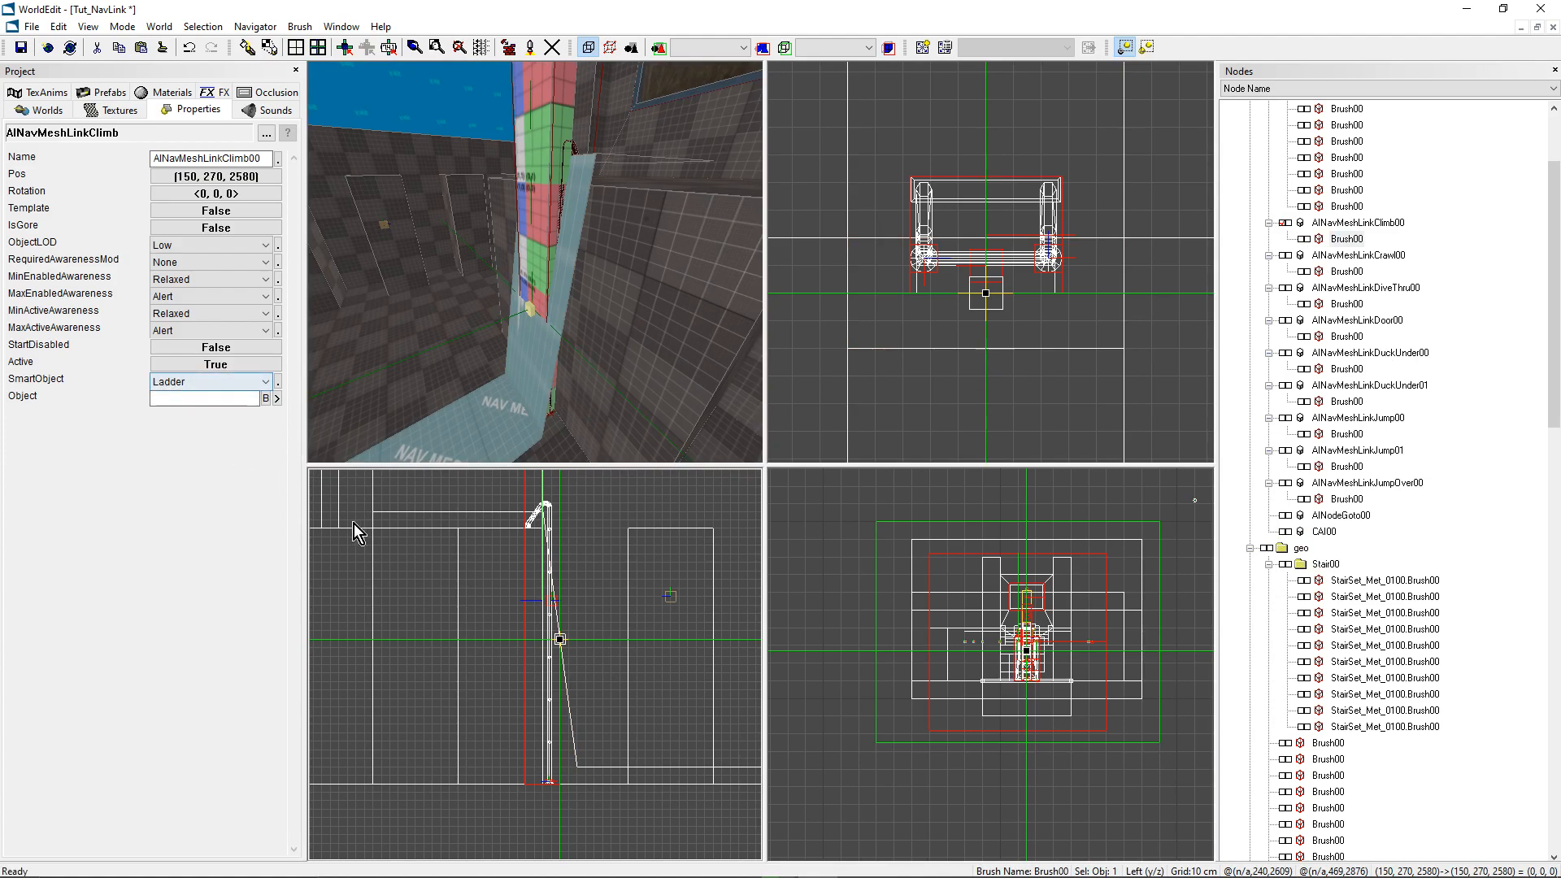
{"action": "right_click_drag", "start_coordinate": [538, 439], "coordinate": [528, 334]}
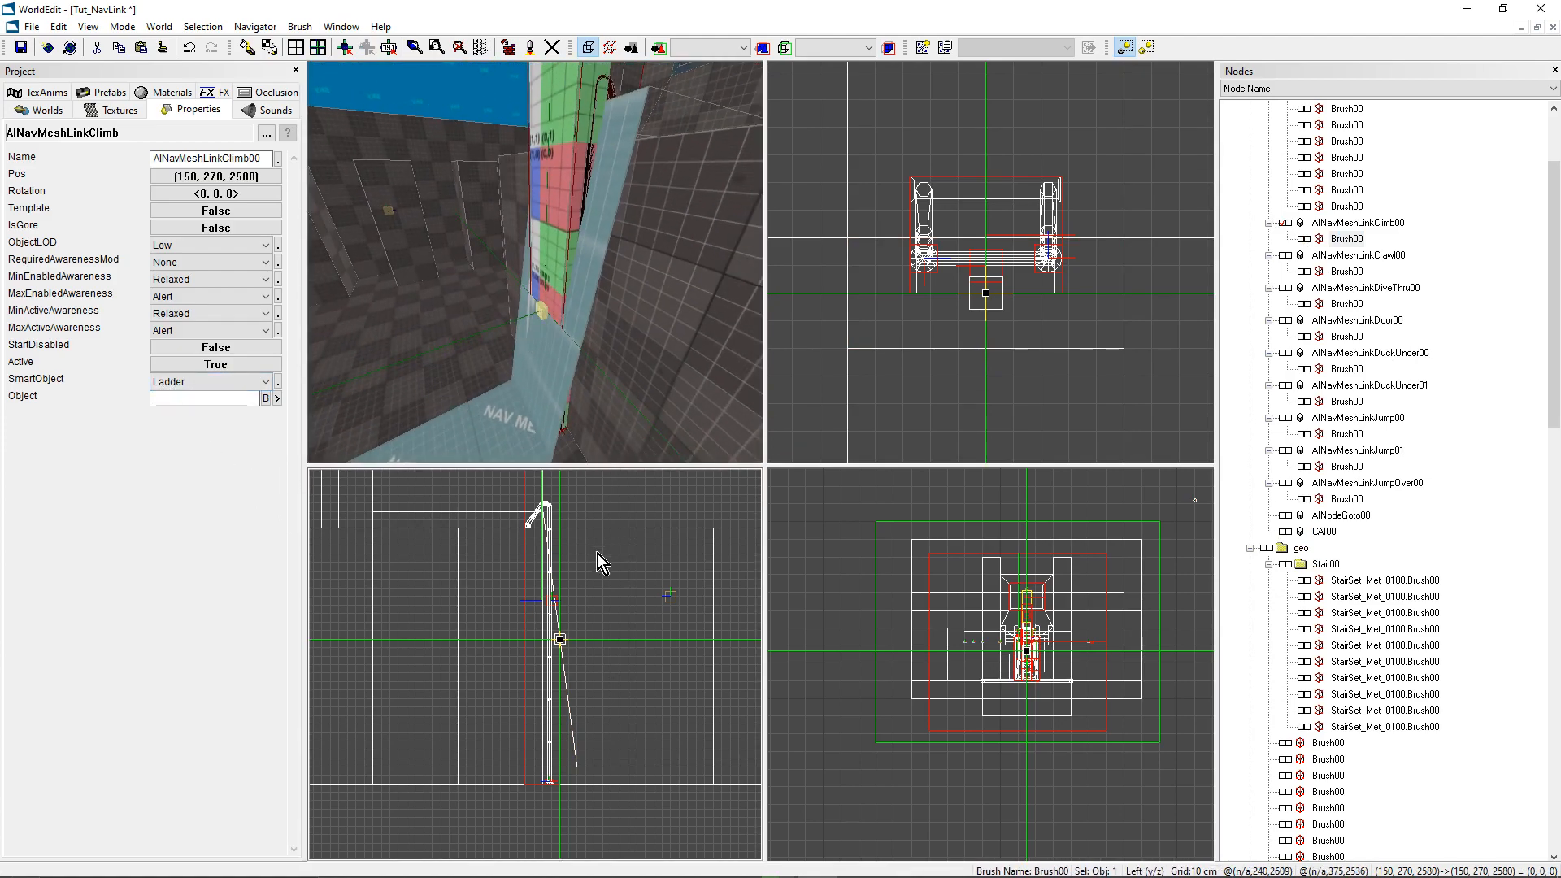
{"action": "right_click_drag", "start_coordinate": [598, 552], "coordinate": [597, 654]}
{"action": "scroll", "coordinate": [597, 654], "scroll_direction": "up", "scroll_amount": 3}
{"action": "left_click_drag", "start_coordinate": [567, 735], "coordinate": [543, 614]}
{"action": "scroll", "coordinate": [542, 617], "scroll_direction": "up", "scroll_amount": 4}
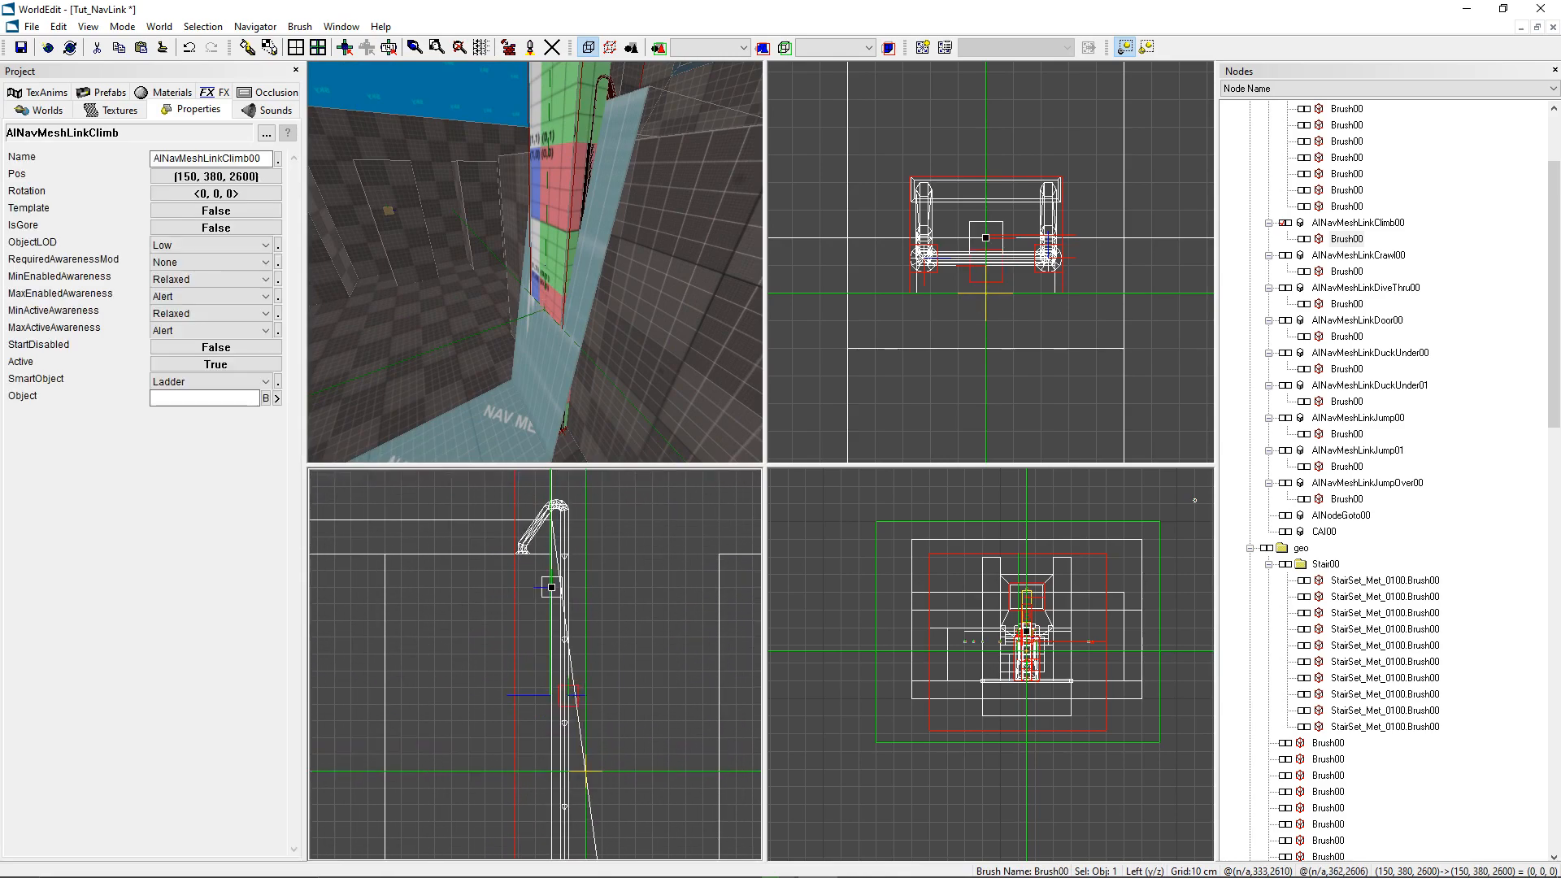
{"action": "right_click_drag", "start_coordinate": [541, 617], "coordinate": [540, 686]}
{"action": "scroll", "coordinate": [540, 686], "scroll_direction": "up", "scroll_amount": 3}
{"action": "left_click_drag", "start_coordinate": [515, 738], "coordinate": [517, 615]}
{"action": "mouse_move", "coordinate": [537, 251]}
{"action": "right_mouse_down"}
{"action": "mouse_move", "coordinate": [538, 204]}
{"action": "mouse_move", "coordinate": [535, 321]}
{"action": "mouse_move", "coordinate": [558, 279]}
{"action": "mouse_move", "coordinate": [534, 297]}
{"action": "mouse_move", "coordinate": [534, 264]}
{"action": "right_mouse_up"}
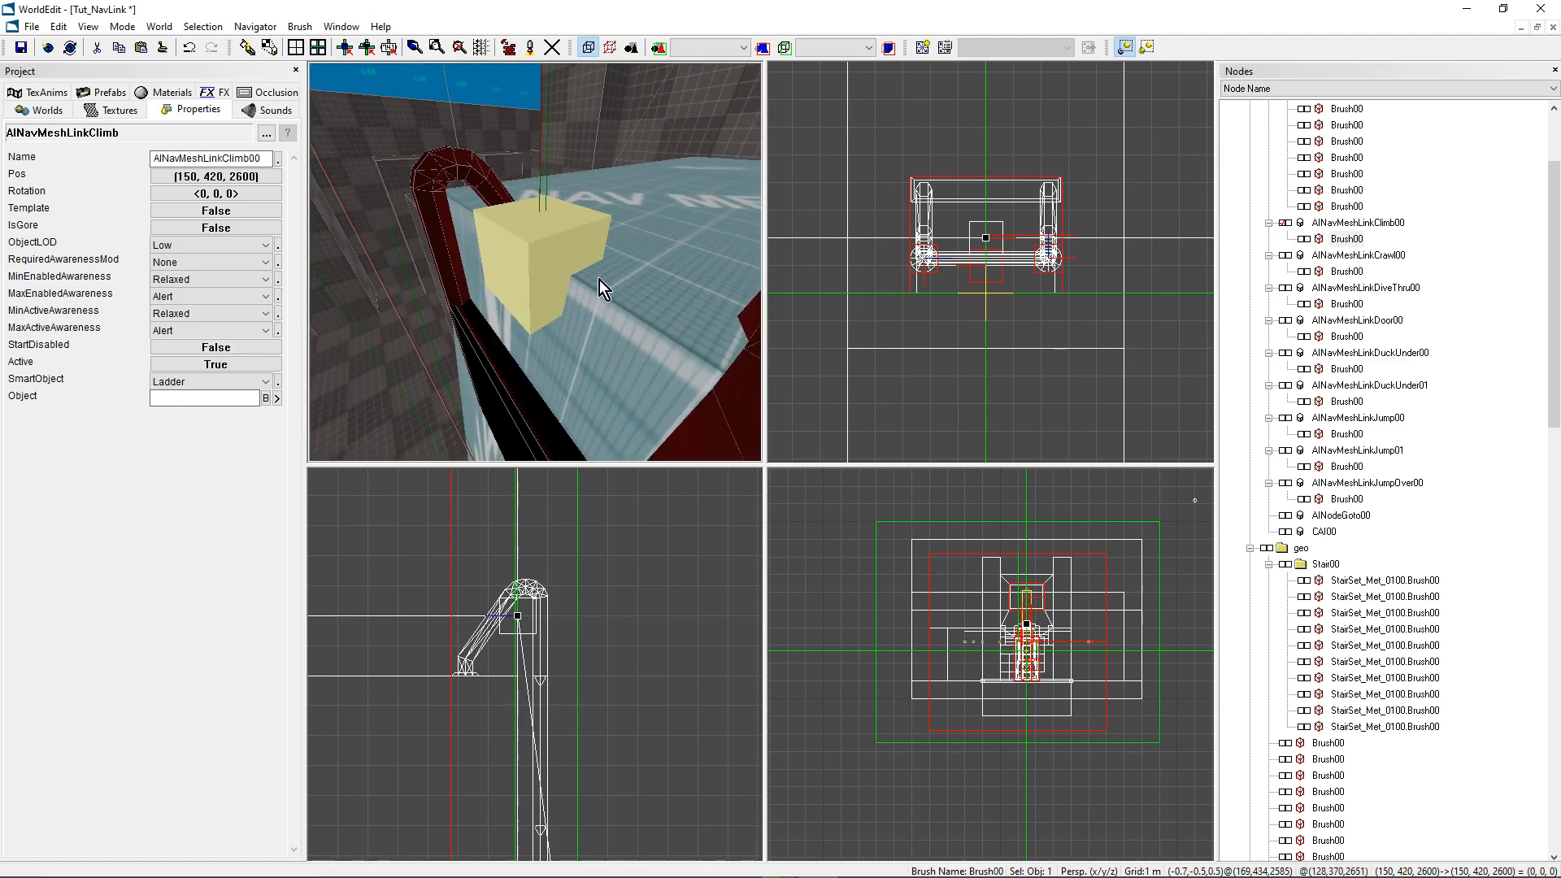
Step: Duplicate the nav mesh section in front of the window forward by 100 cm and trim the copy to 100 cm long, spanning the window wall
{"action": "right_click_drag", "start_coordinate": [613, 281], "coordinate": [525, 426]}
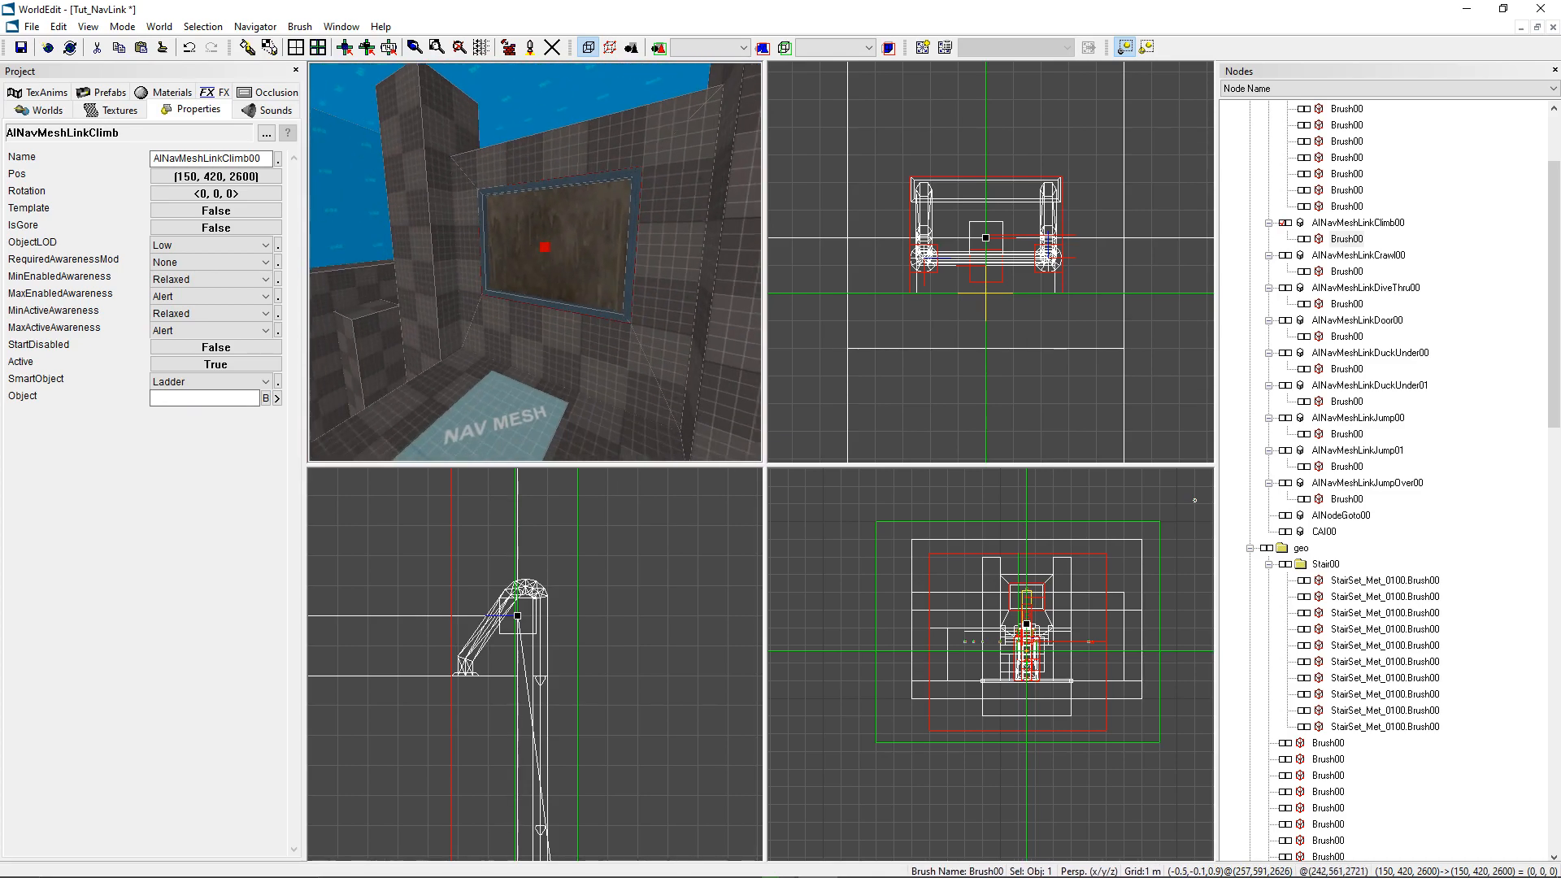
{"action": "right_click_drag", "start_coordinate": [597, 241], "coordinate": [534, 263]}
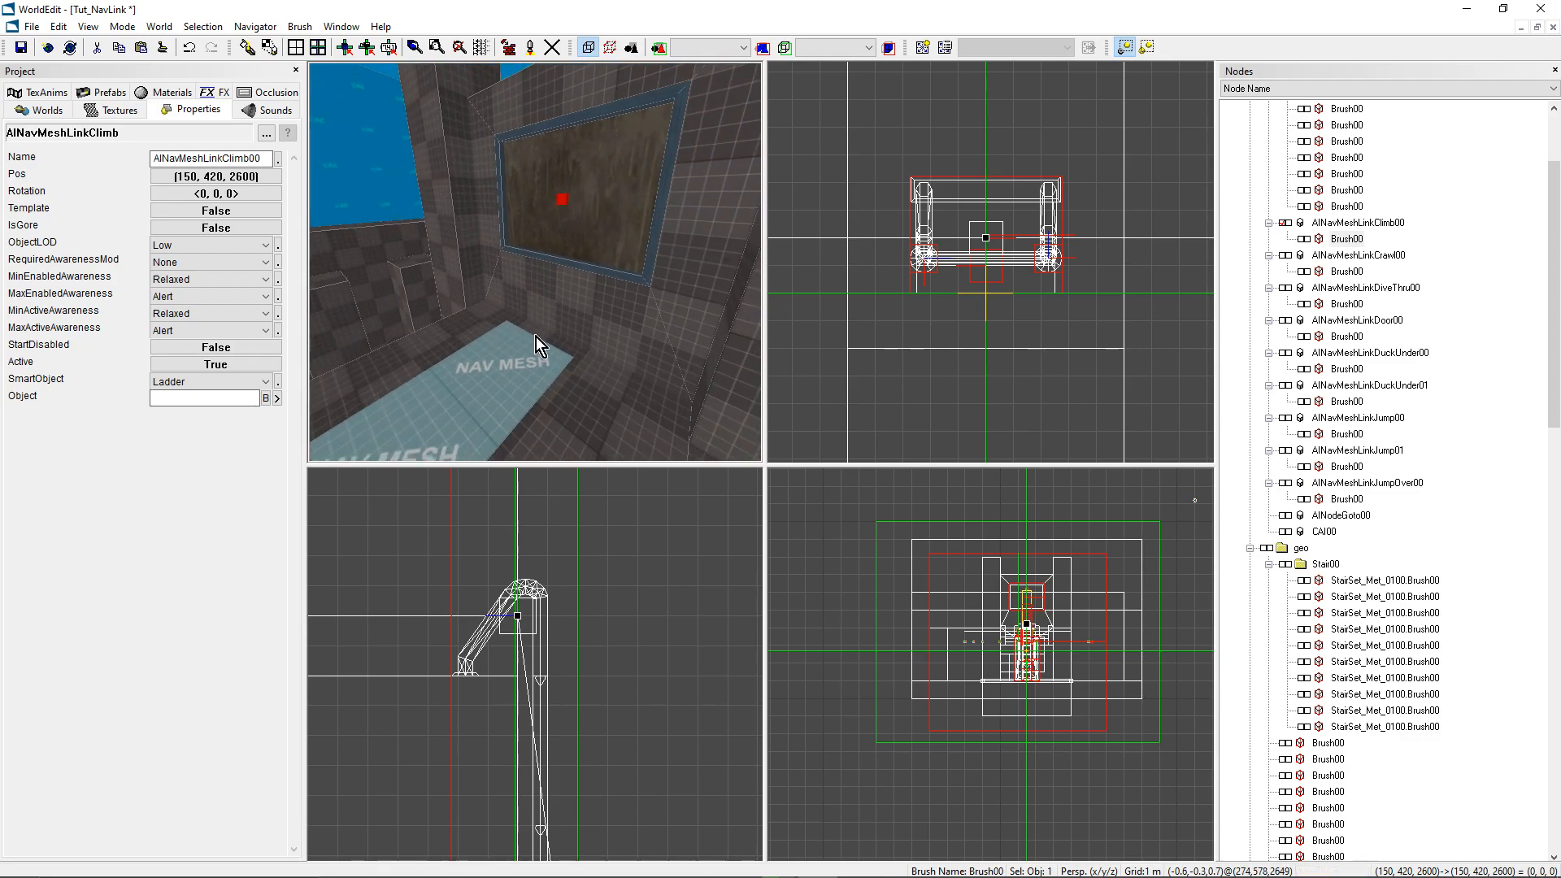
{"action": "left_click", "coordinate": [494, 345]}
{"action": "scroll", "coordinate": [993, 325], "scroll_direction": "down", "scroll_amount": 3}
{"action": "scroll", "coordinate": [991, 262], "scroll_direction": "up", "scroll_amount": 2}
{"action": "right_click_drag", "start_coordinate": [991, 262], "coordinate": [973, 402]}
{"action": "left_click_drag", "start_coordinate": [970, 381], "coordinate": [966, 280], "text": "ctrl"}
{"action": "left_click_drag", "start_coordinate": [973, 383], "coordinate": [973, 282]}
{"action": "mouse_move", "coordinate": [661, 309]}
{"action": "right_mouse_down"}
{"action": "mouse_move", "coordinate": [707, 276]}
{"action": "mouse_move", "coordinate": [661, 310]}
{"action": "right_mouse_up"}
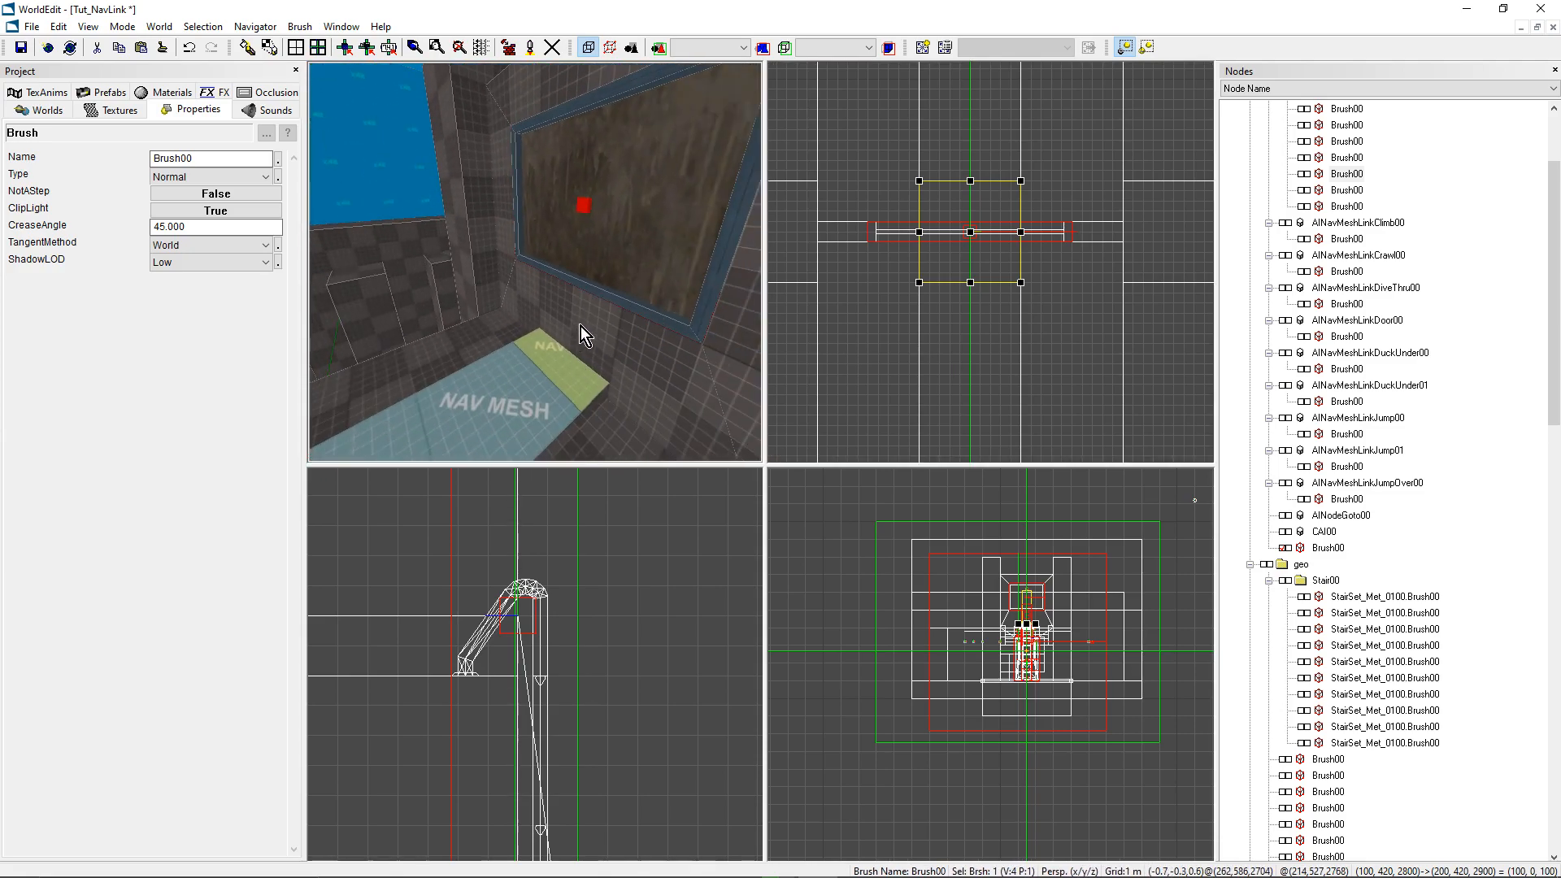
Step: Bind the trimmed window brush to an AINavMeshLinkDiveThru object
{"action": "right_click", "coordinate": [567, 364]}
{"action": "mouse_move", "coordinate": [609, 465]}
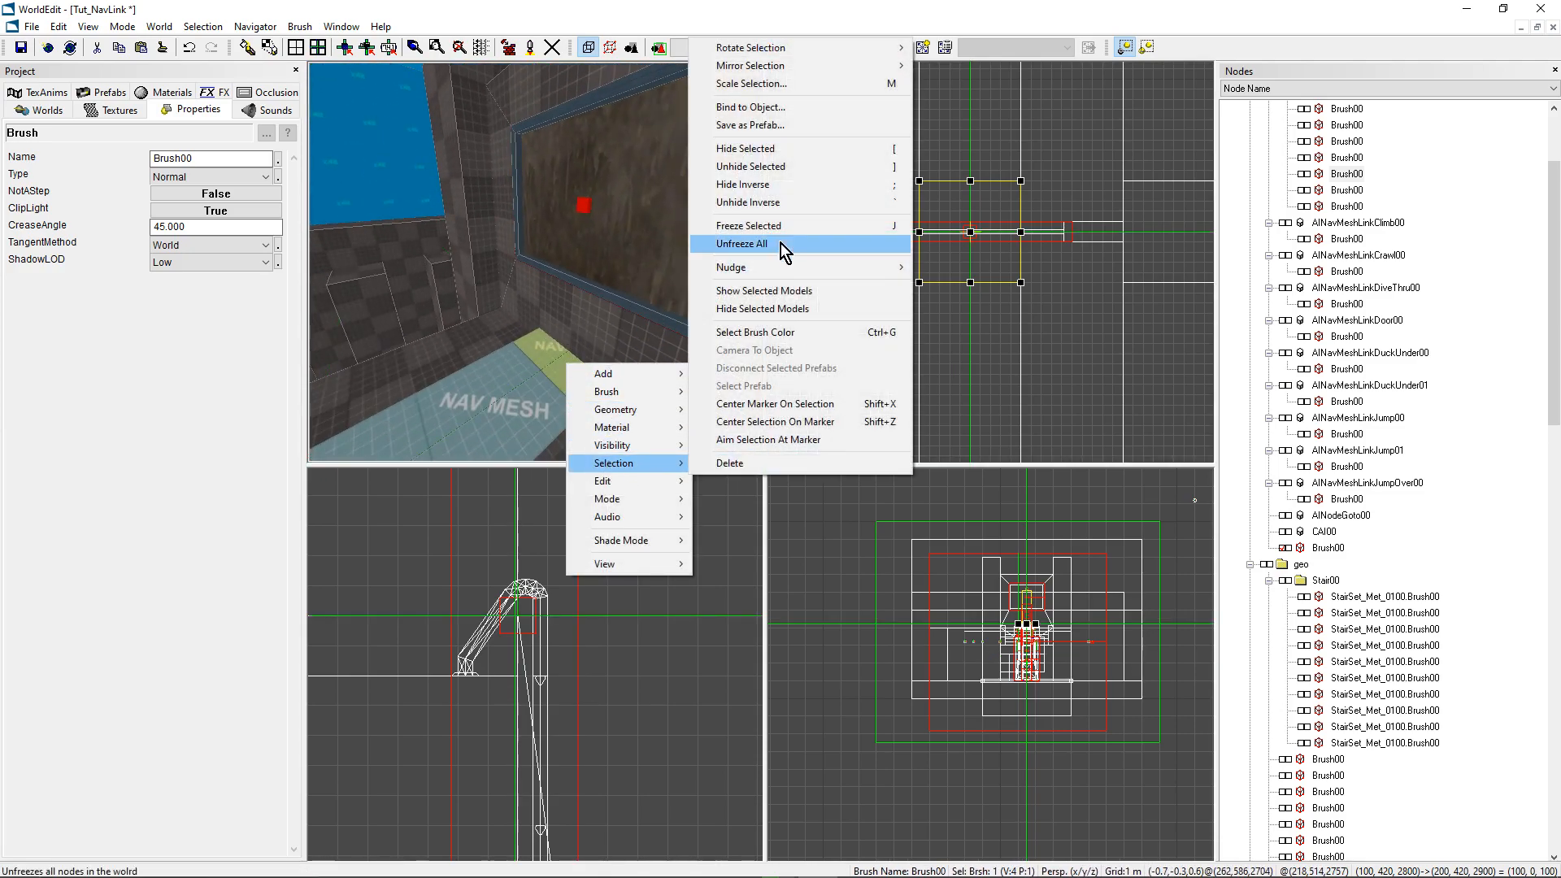
{"action": "left_click", "coordinate": [735, 113]}
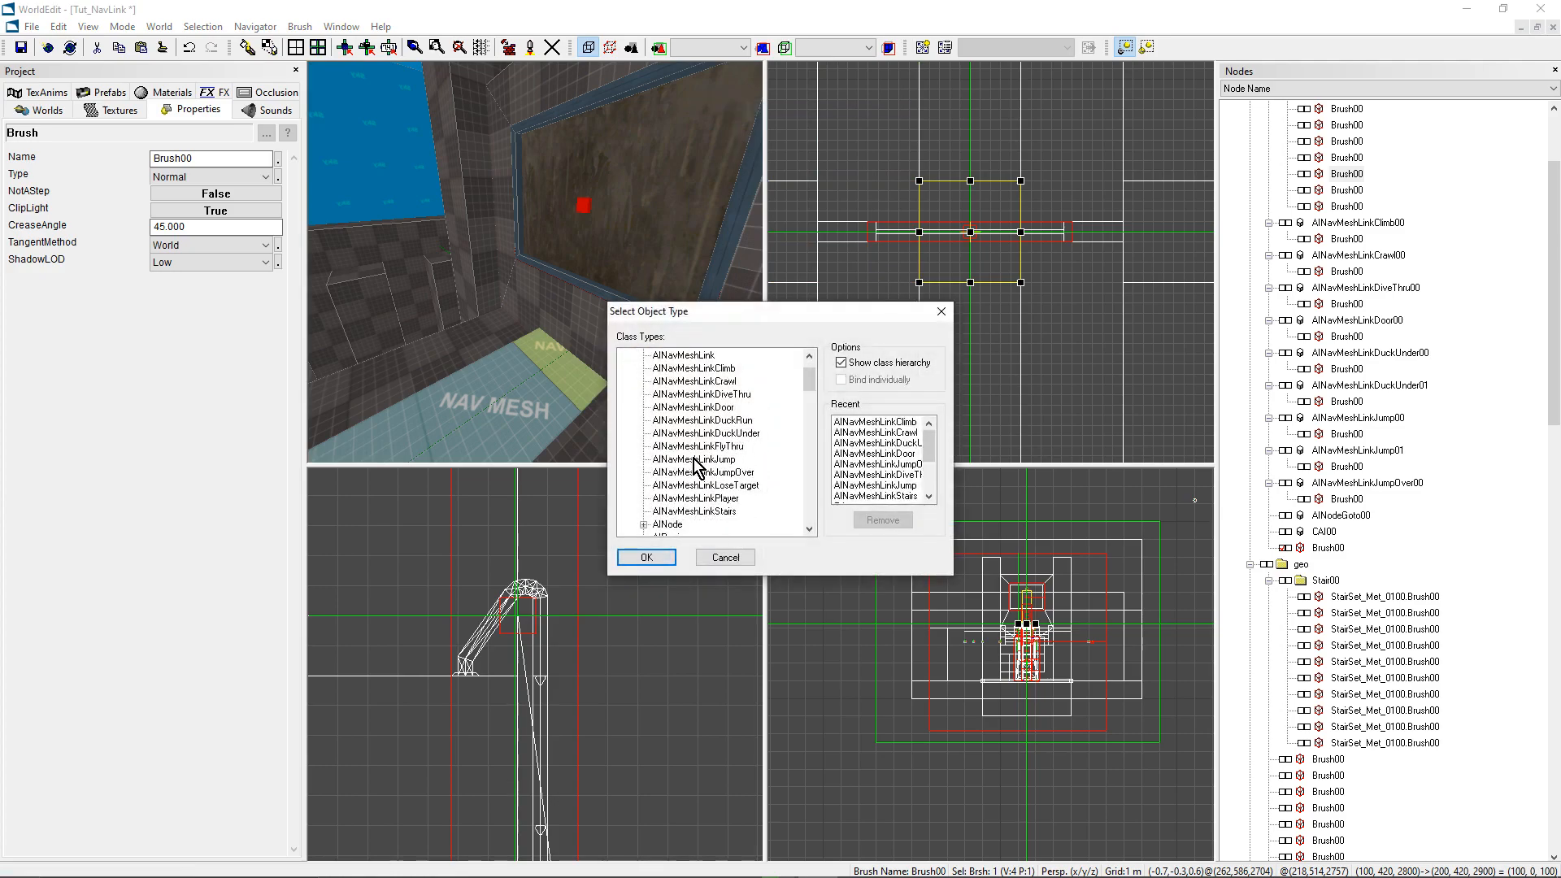
{"action": "left_click", "coordinate": [704, 393]}
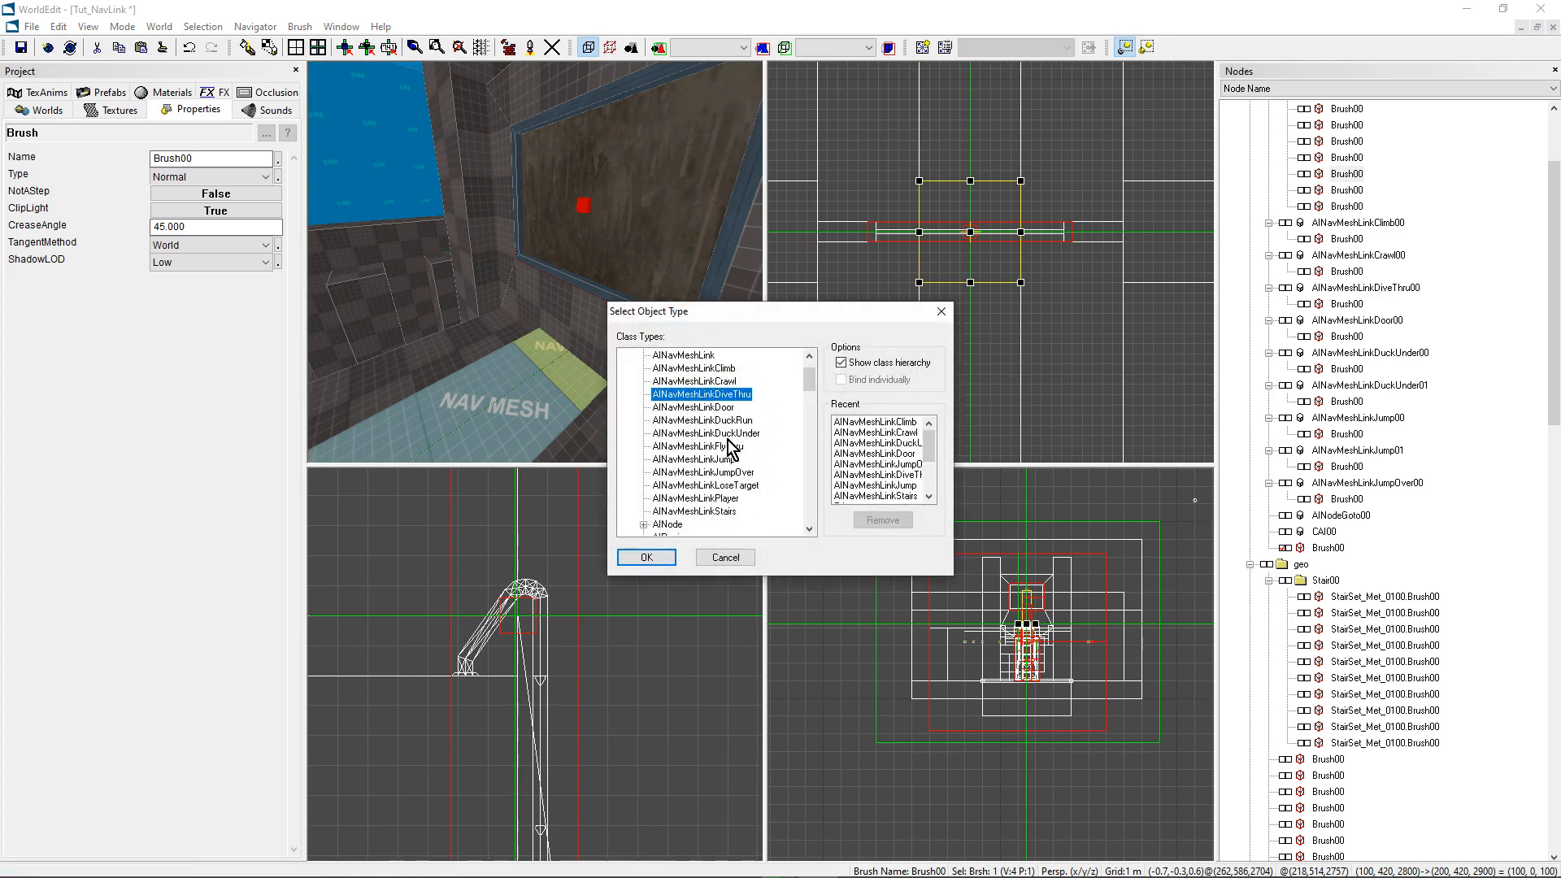
{"action": "left_click", "coordinate": [646, 558]}
Step: Examine how the dive-through link brush extends past both sides of the window wall
{"action": "mouse_move", "coordinate": [534, 261]}
{"action": "right_mouse_down"}
{"action": "mouse_move", "coordinate": [480, 276]}
{"action": "mouse_move", "coordinate": [520, 284]}
{"action": "right_mouse_up"}
{"action": "mouse_move", "coordinate": [510, 367]}
{"action": "right_mouse_down"}
{"action": "mouse_move", "coordinate": [455, 368]}
{"action": "mouse_move", "coordinate": [585, 367]}
{"action": "mouse_move", "coordinate": [520, 369]}
{"action": "right_mouse_up"}
{"action": "scroll", "coordinate": [1024, 214], "scroll_direction": "up", "scroll_amount": 2}
{"action": "right_click_drag", "start_coordinate": [994, 220], "coordinate": [1012, 249]}
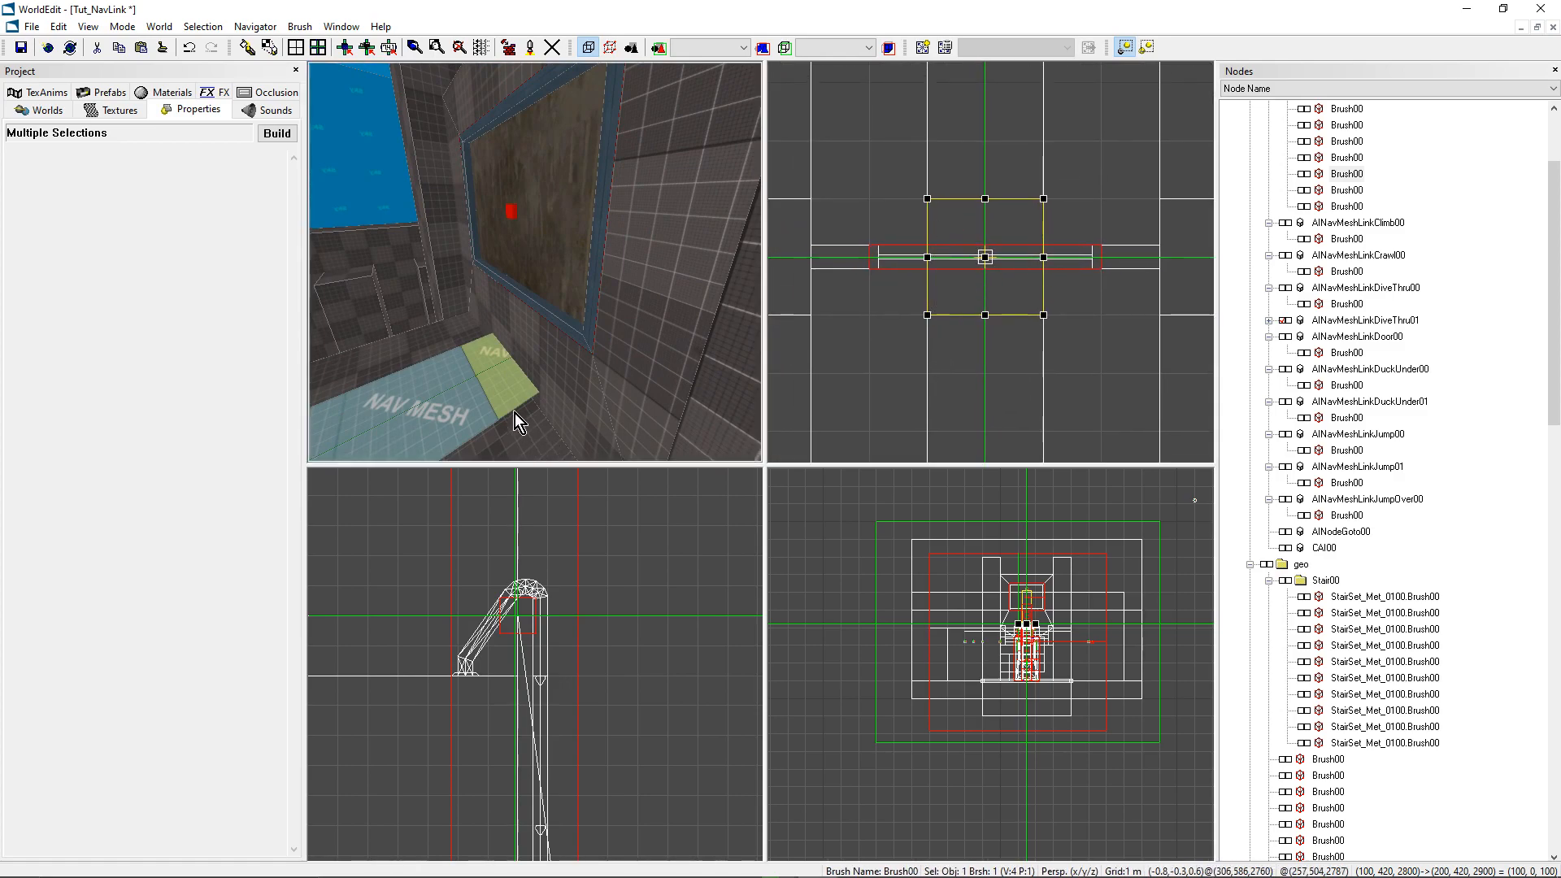
{"action": "right_click_drag", "start_coordinate": [553, 363], "coordinate": [554, 372]}
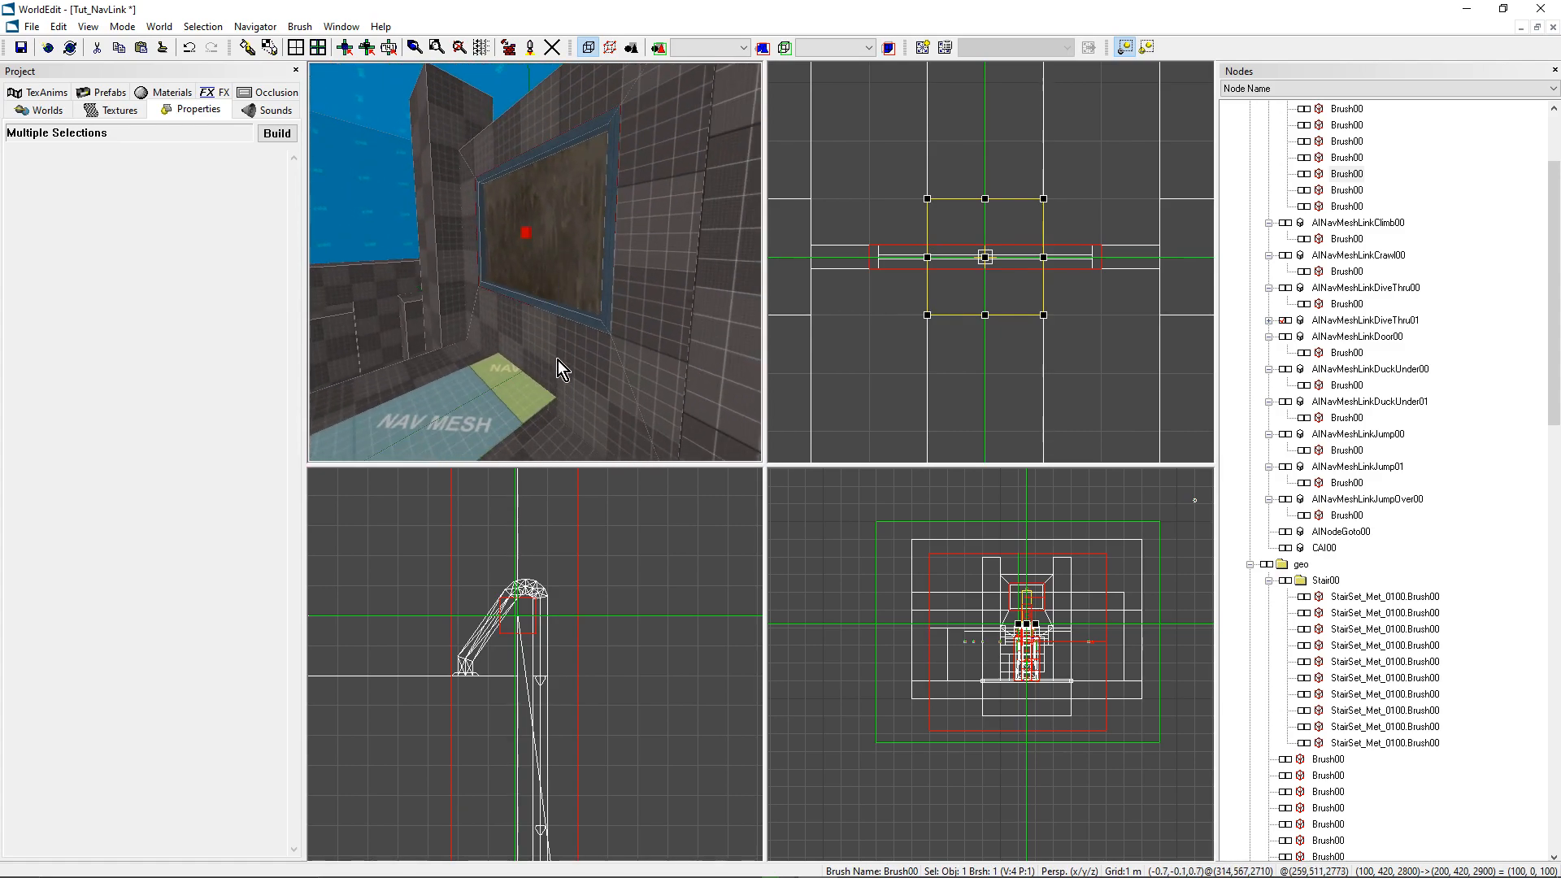
{"action": "mouse_move", "coordinate": [559, 309]}
{"action": "right_mouse_down"}
{"action": "mouse_move", "coordinate": [545, 302]}
{"action": "mouse_move", "coordinate": [559, 333]}
{"action": "right_mouse_up"}
{"action": "right_click_drag", "start_coordinate": [983, 294], "coordinate": [983, 301]}
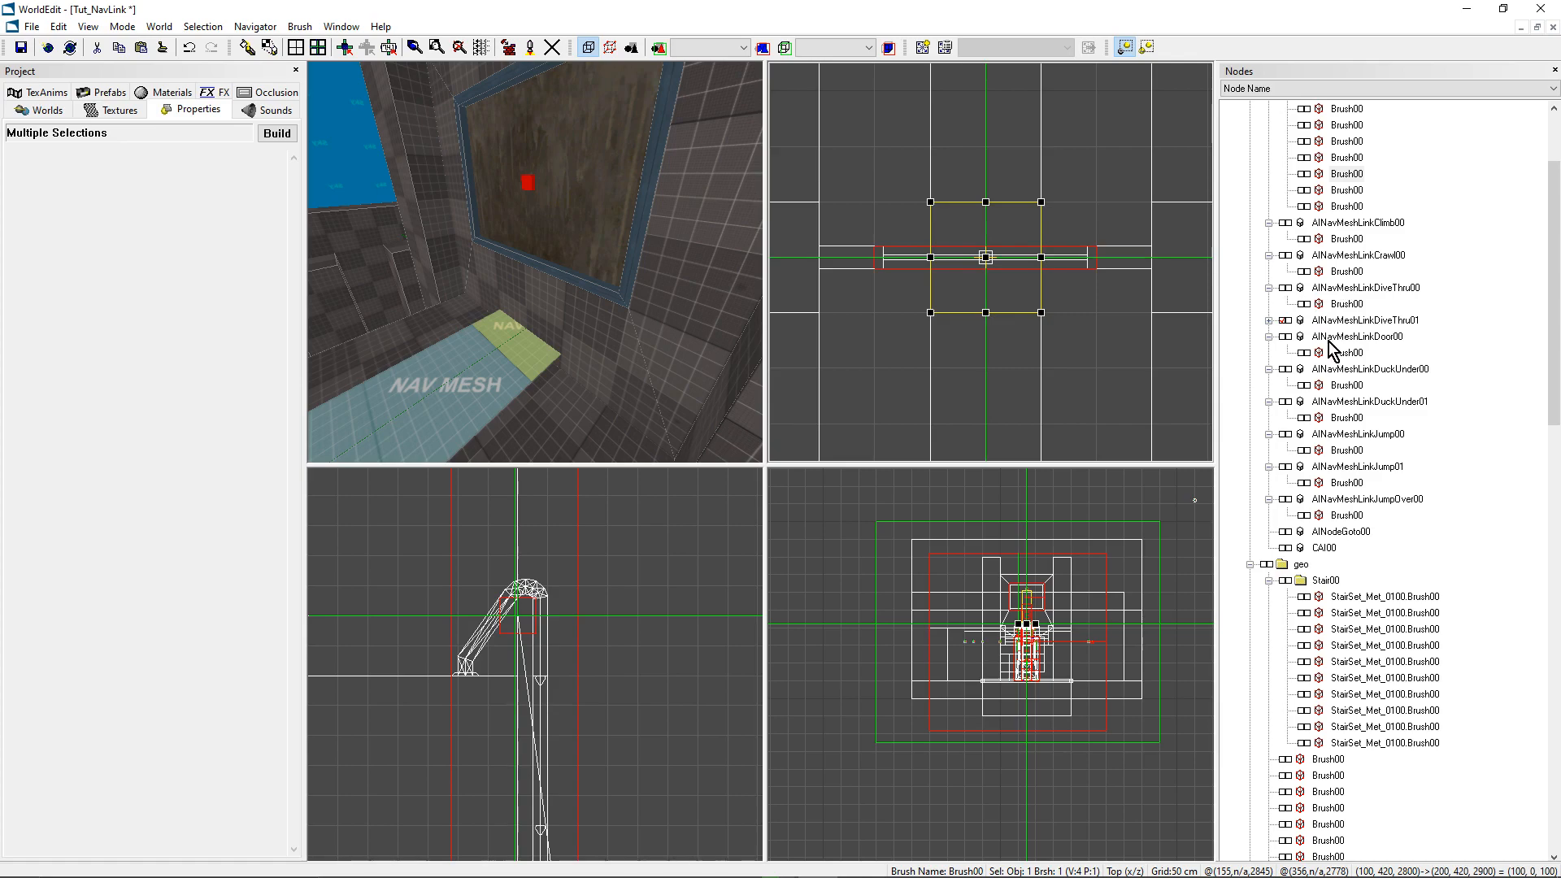
Step: Examine the SmartObject and Object properties of AINavMeshLinkDiveThru01 at the window
{"action": "scroll", "coordinate": [1337, 357], "scroll_direction": "up", "scroll_amount": 3}
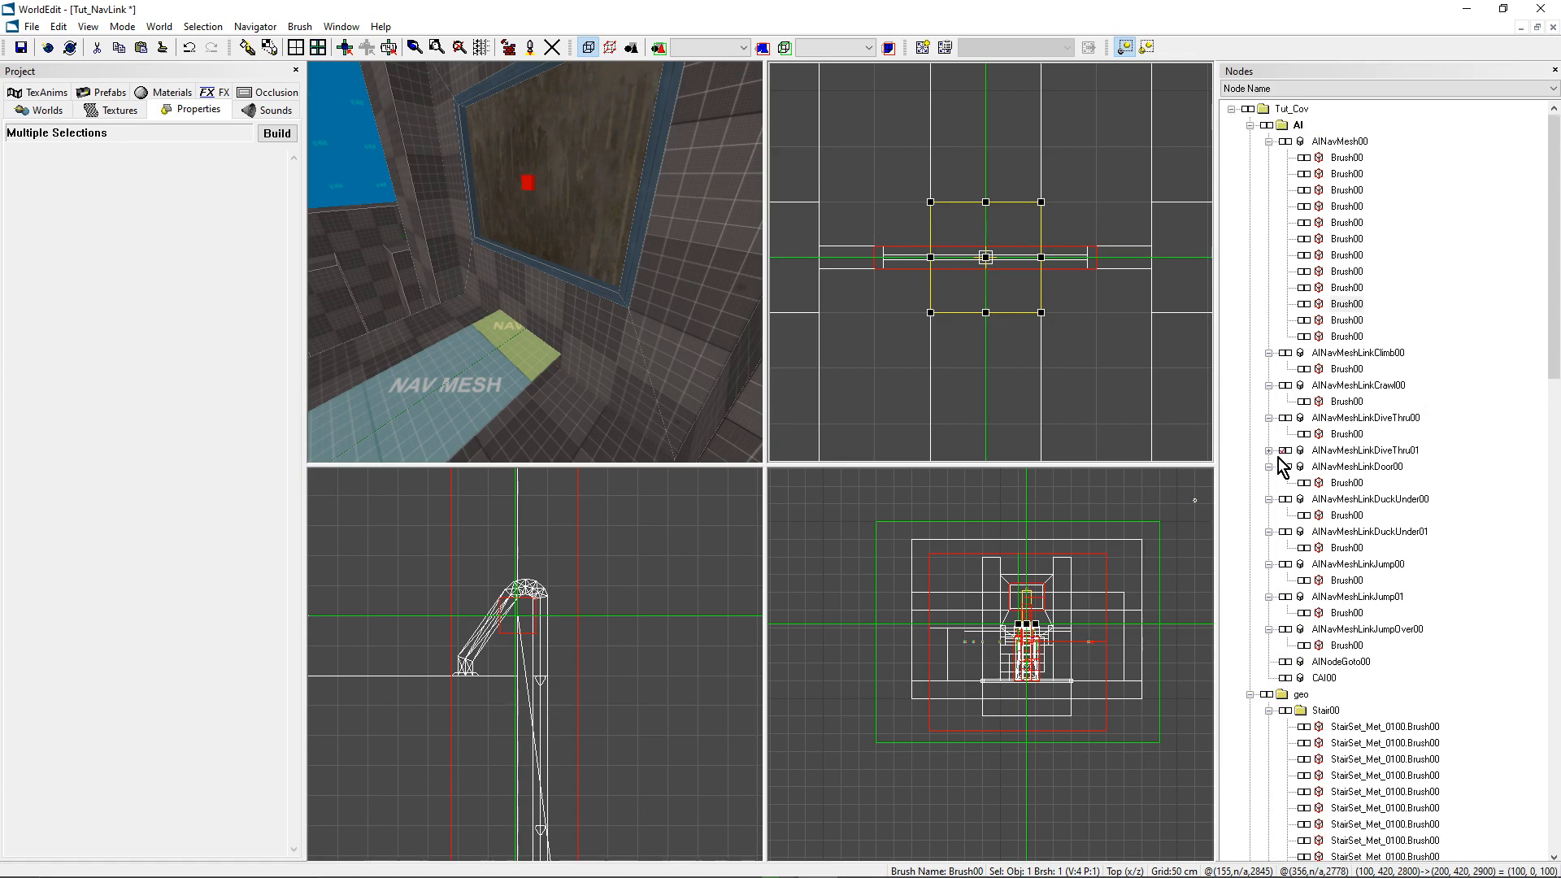
{"action": "left_click", "coordinate": [1268, 449]}
{"action": "left_click", "coordinate": [1301, 468]}
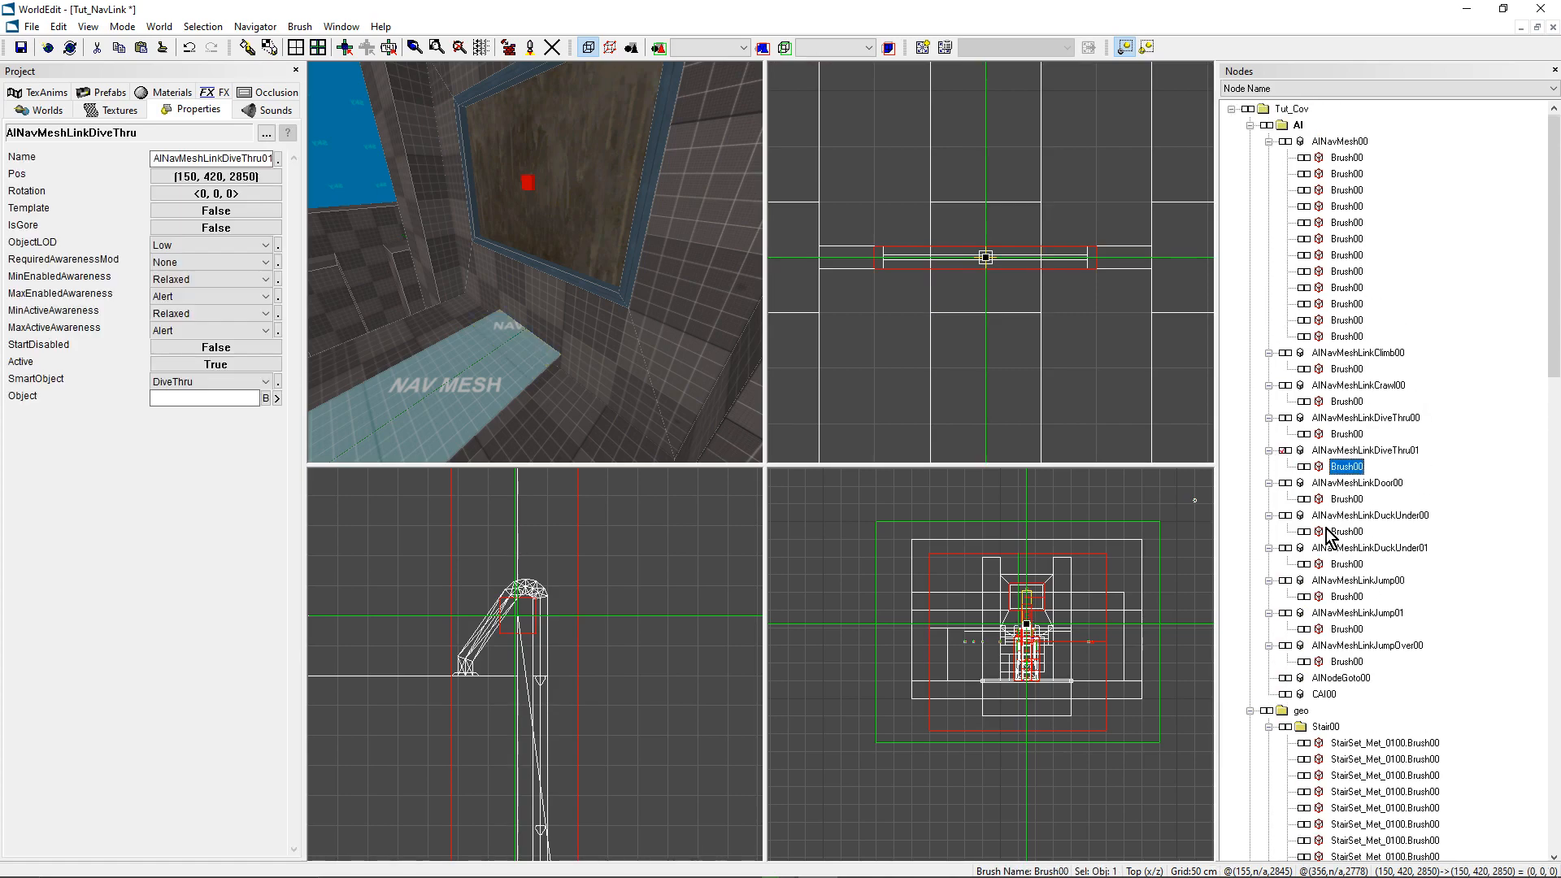
{"action": "left_click", "coordinate": [187, 382]}
{"action": "left_click", "coordinate": [187, 382]}
{"action": "left_click", "coordinate": [185, 400]}
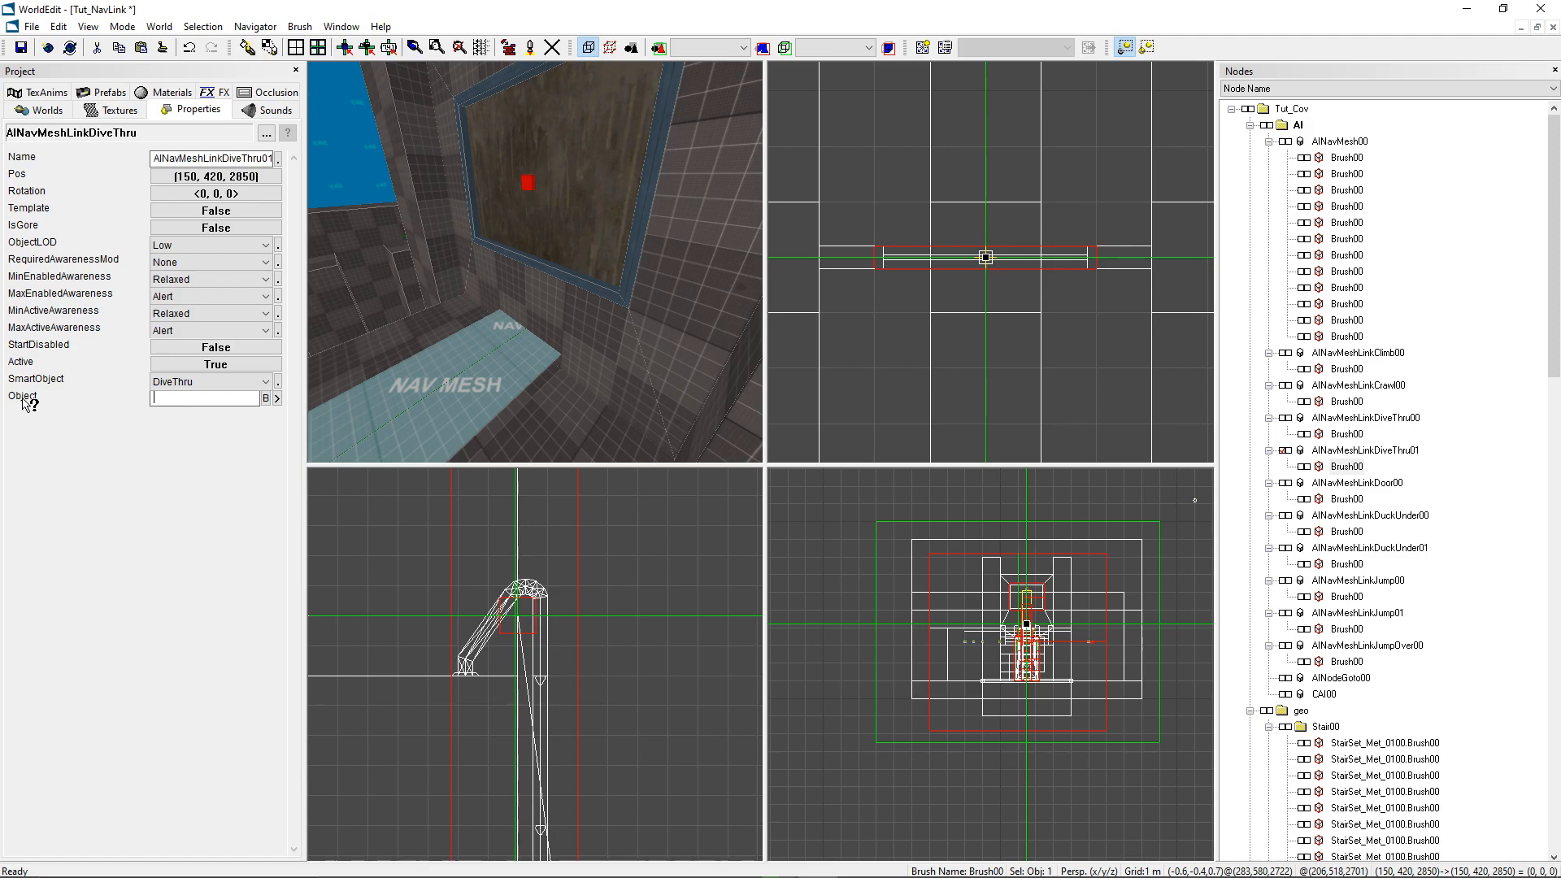
{"action": "key", "text": "space"}
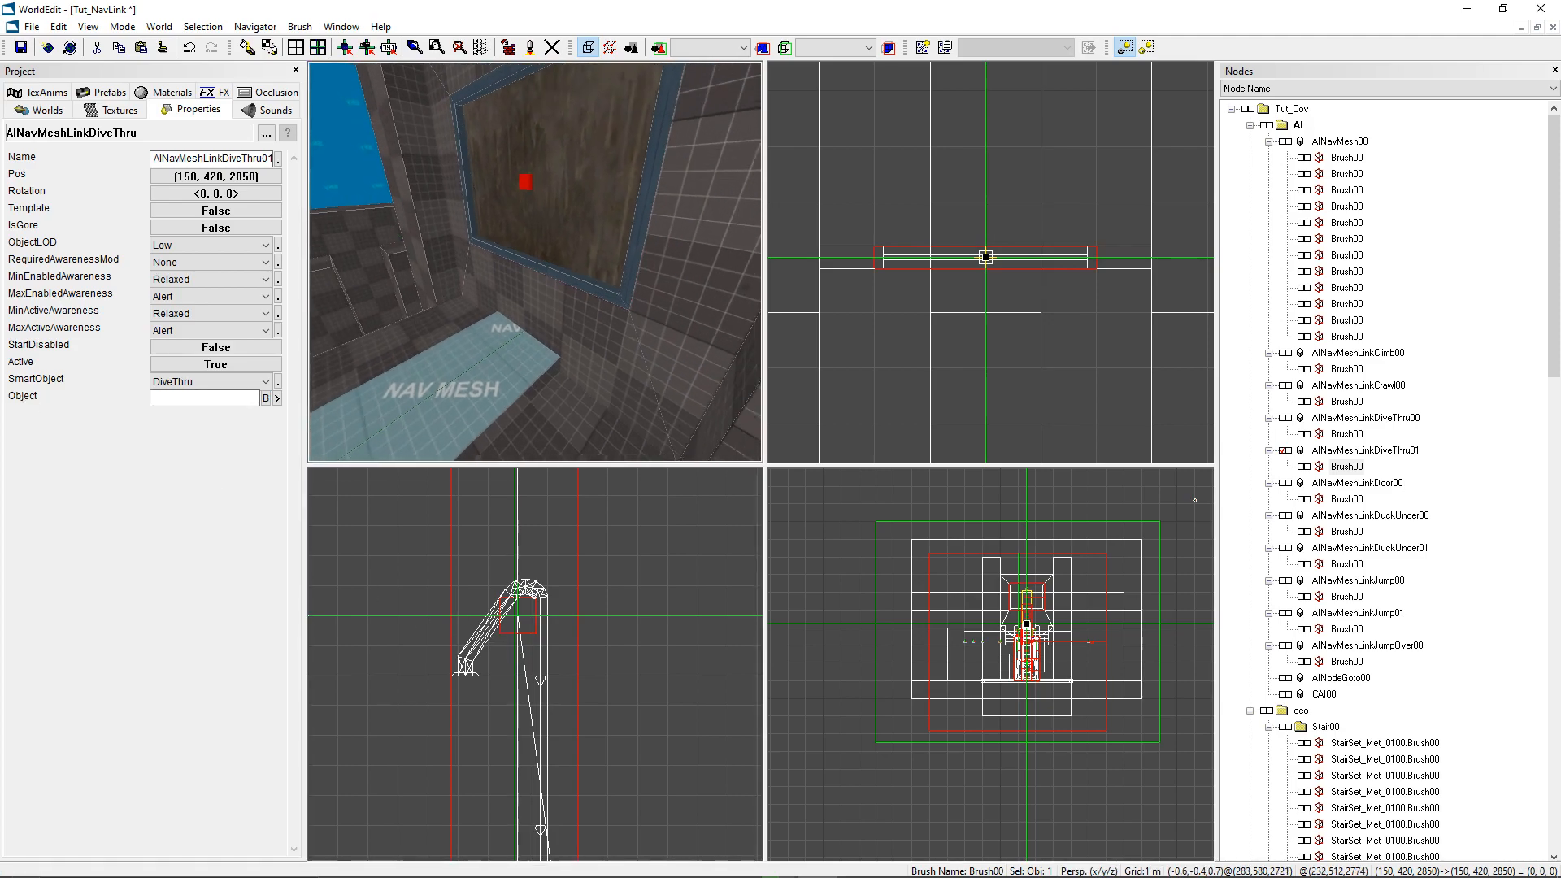
{"action": "left_click", "coordinate": [214, 397]}
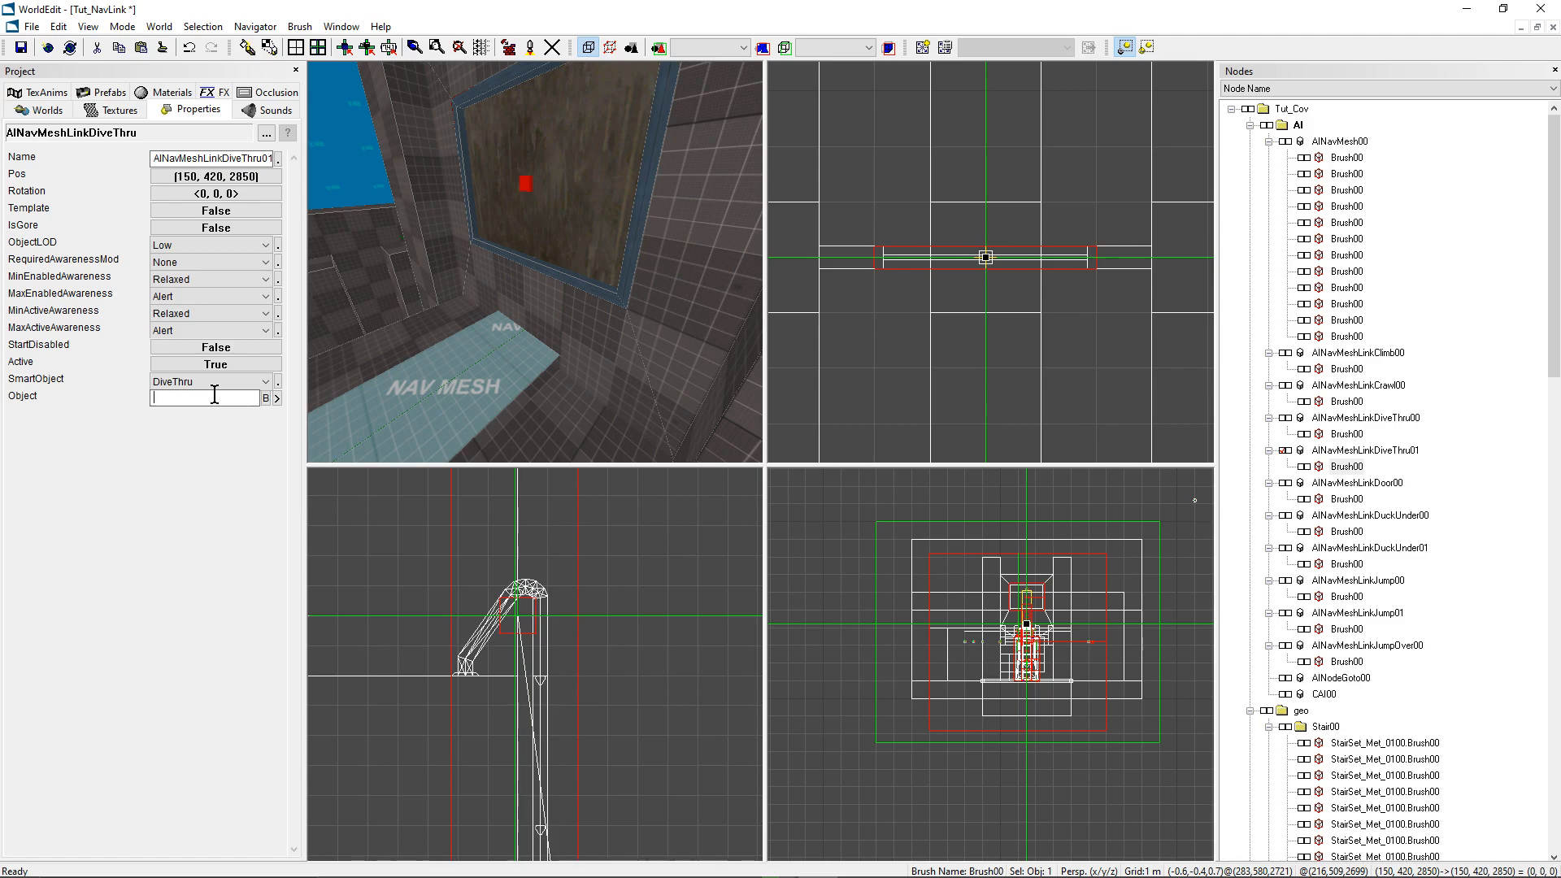
{"action": "scroll", "coordinate": [951, 281], "scroll_direction": "up", "scroll_amount": 3}
{"action": "right_click", "coordinate": [951, 282]}
{"action": "mouse_move", "coordinate": [974, 294]}
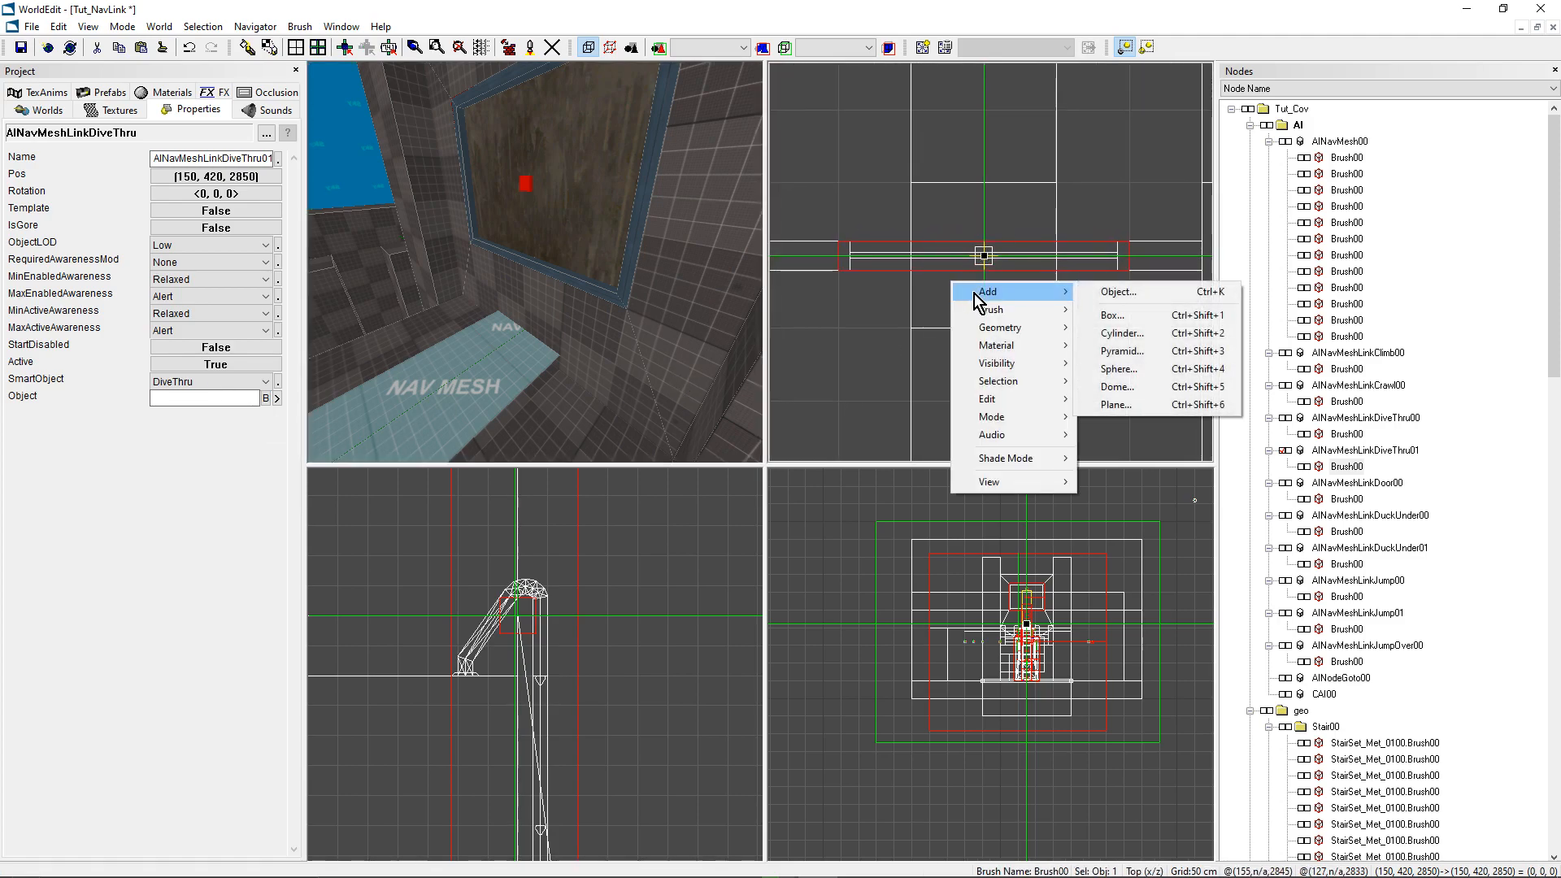
{"action": "left_click", "coordinate": [982, 5]}
{"action": "right_click", "coordinate": [955, 322]}
{"action": "left_click", "coordinate": [963, 255]}
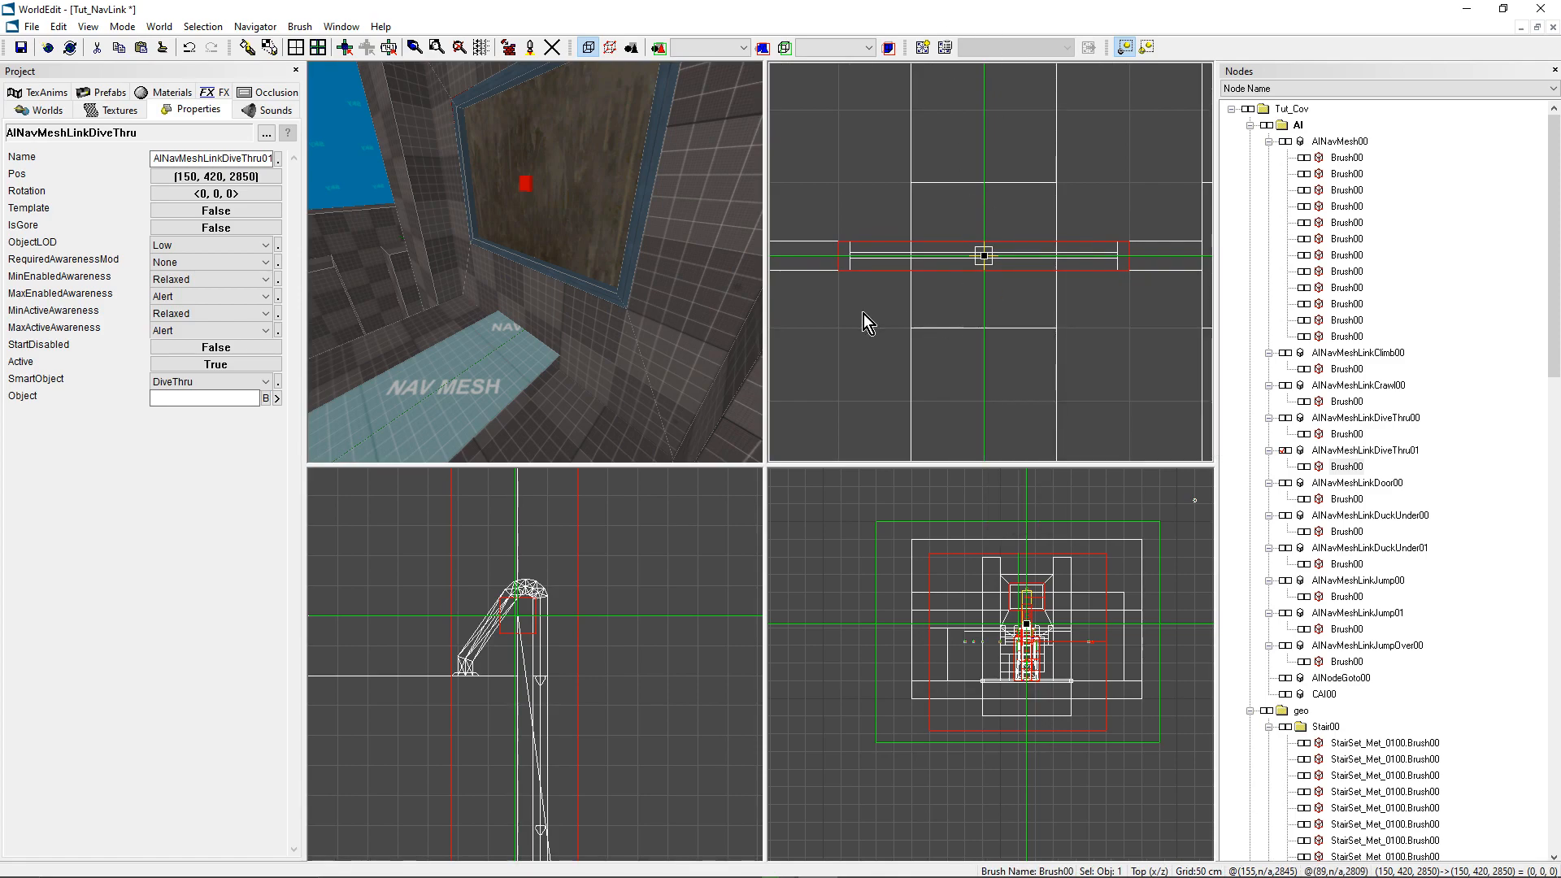
Step: Add a Trigger object at the window
{"action": "left_click", "coordinate": [533, 183]}
{"action": "left_click", "coordinate": [534, 198]}
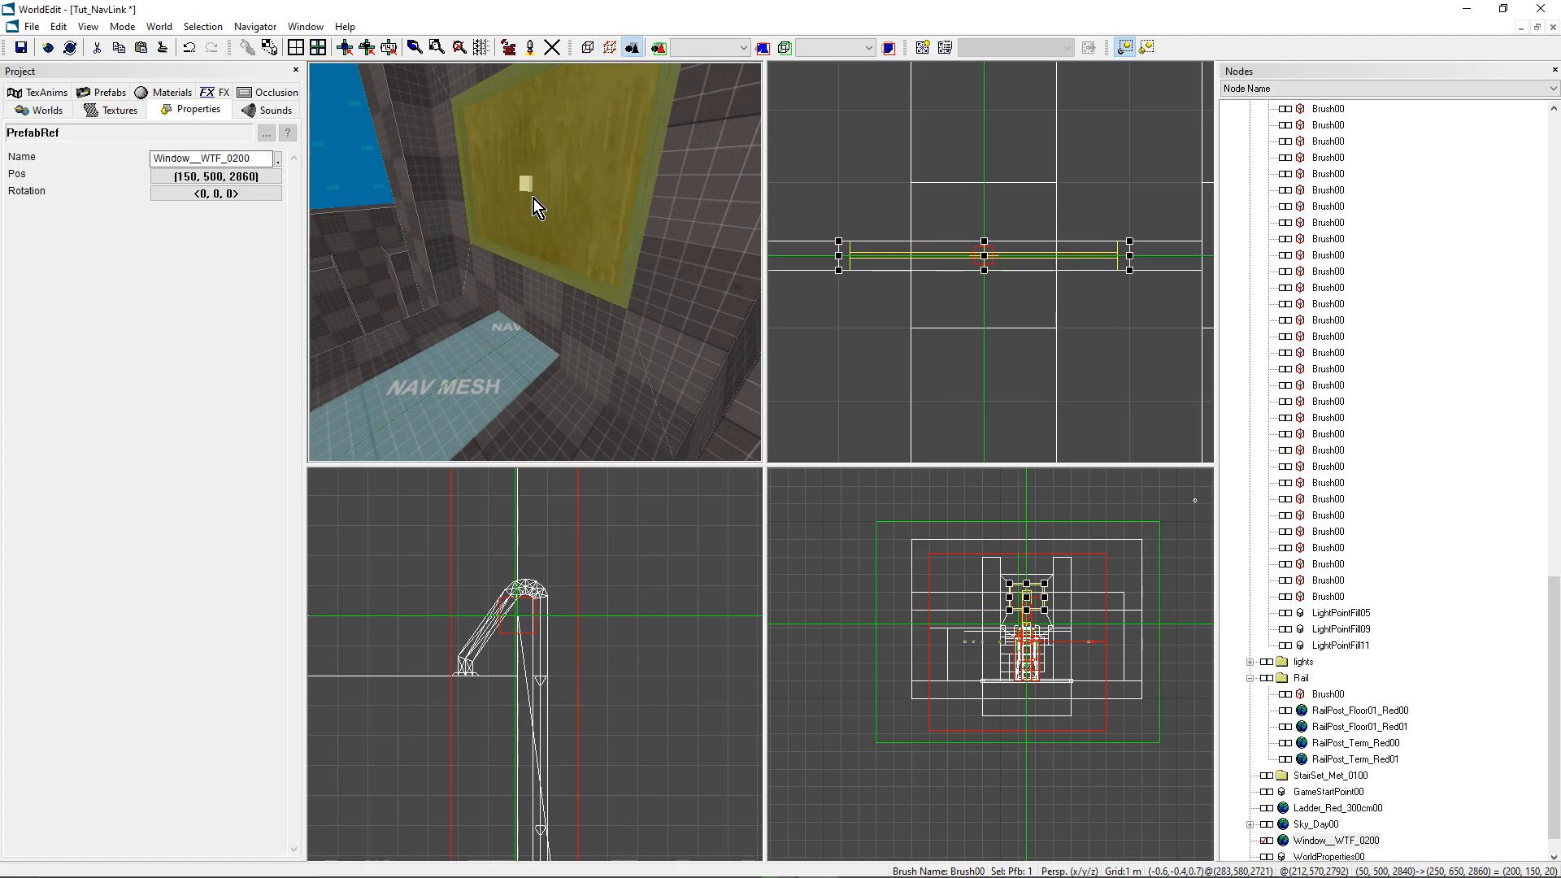
{"action": "right_click", "coordinate": [1010, 277]}
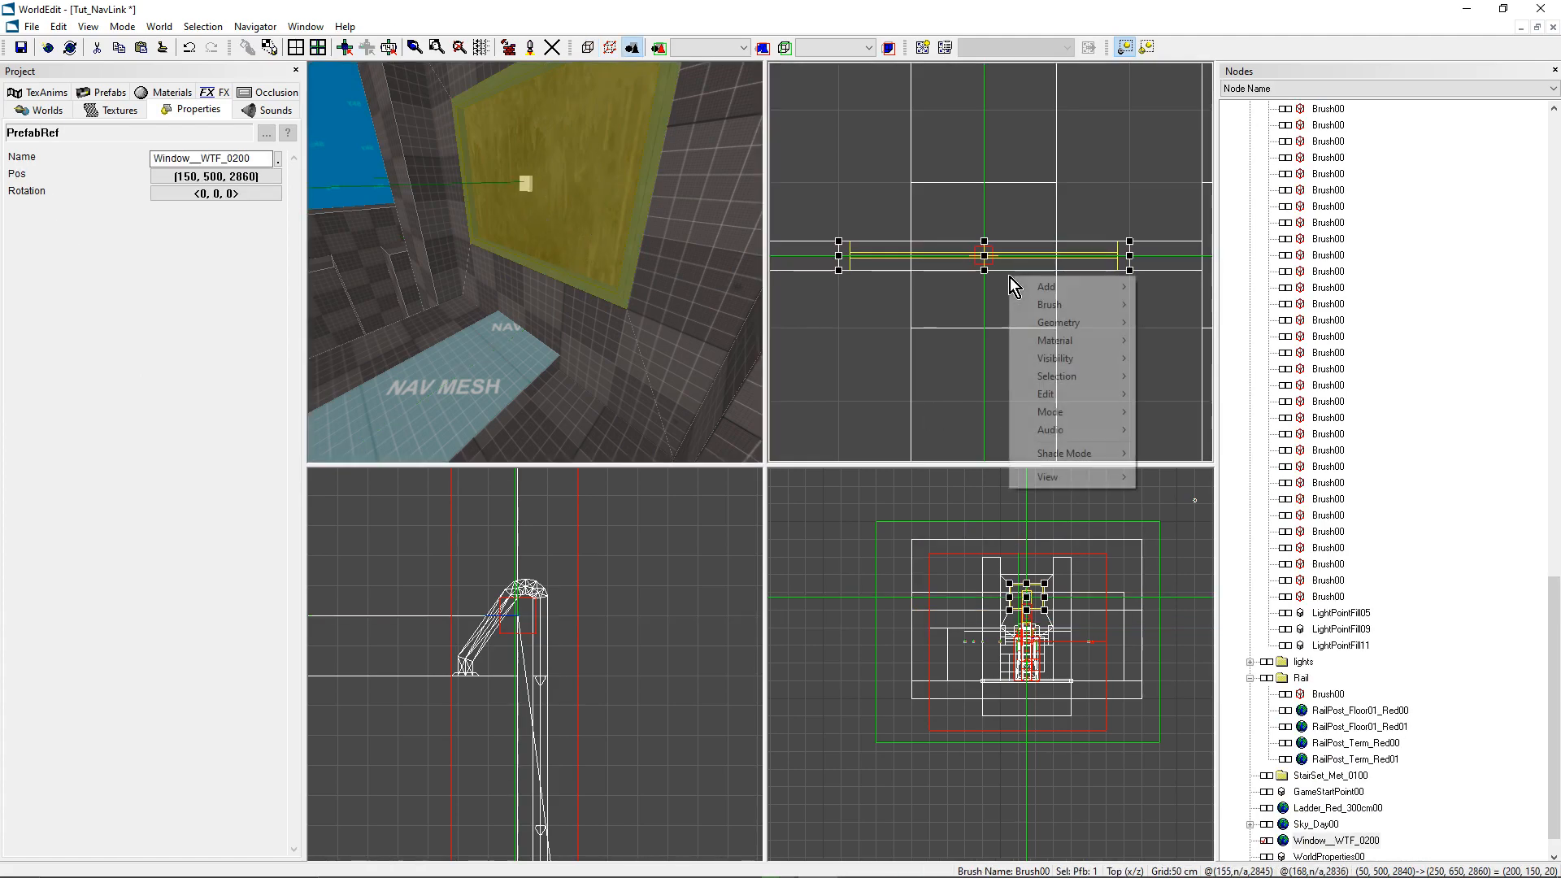
{"action": "mouse_move", "coordinate": [1056, 286]}
{"action": "left_click", "coordinate": [1175, 288]}
{"action": "scroll", "coordinate": [716, 471], "scroll_direction": "down", "scroll_amount": 10}
{"action": "scroll", "coordinate": [713, 483], "scroll_direction": "down", "scroll_amount": 10}
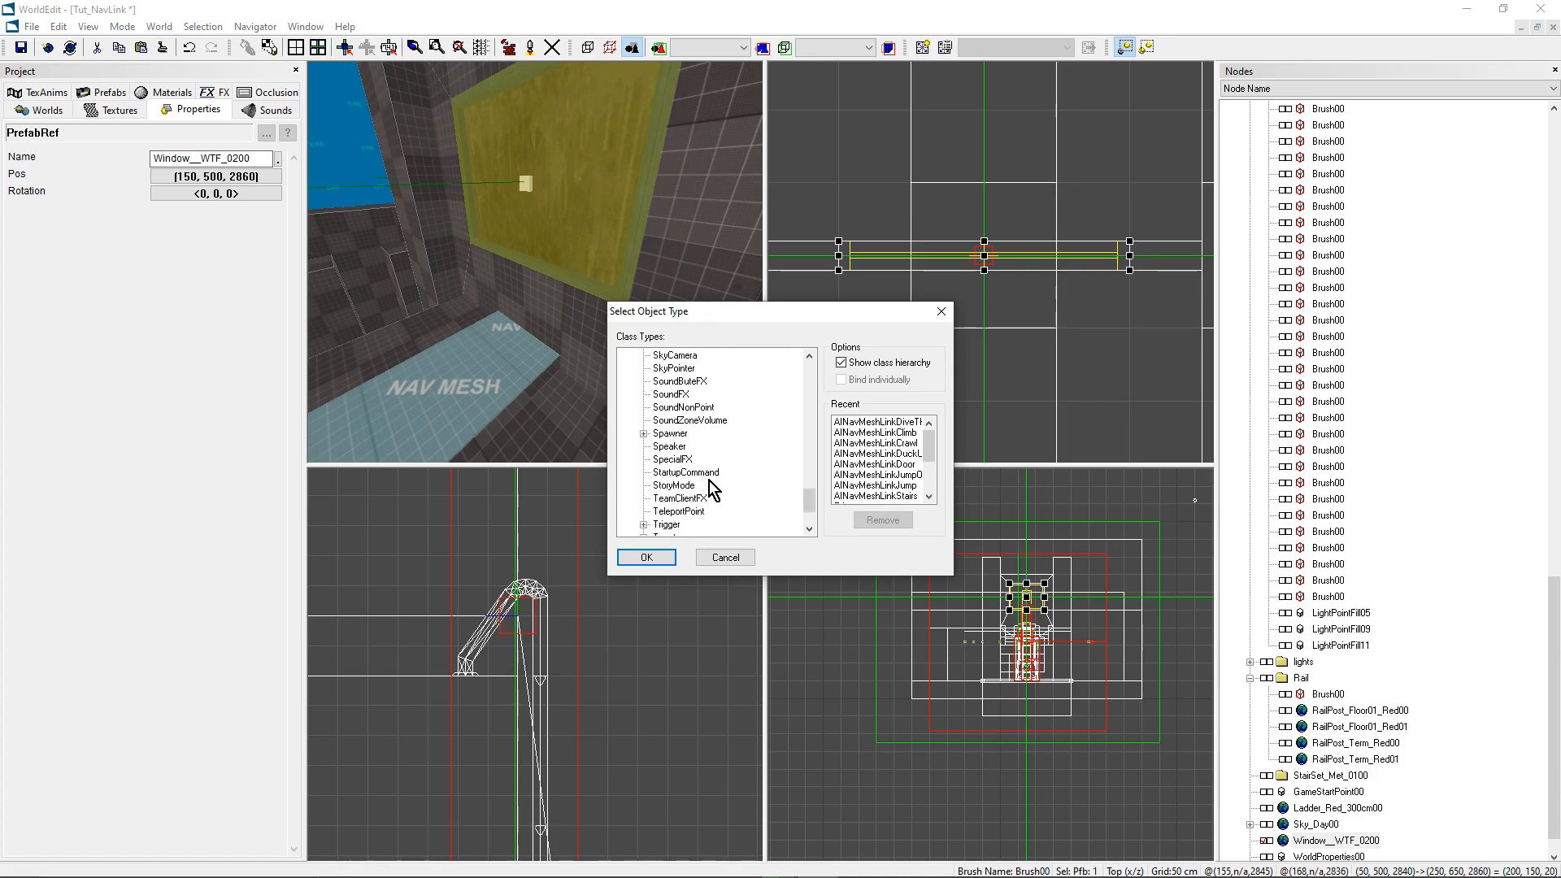
{"action": "left_click", "coordinate": [661, 485]}
{"action": "left_click", "coordinate": [660, 557]}
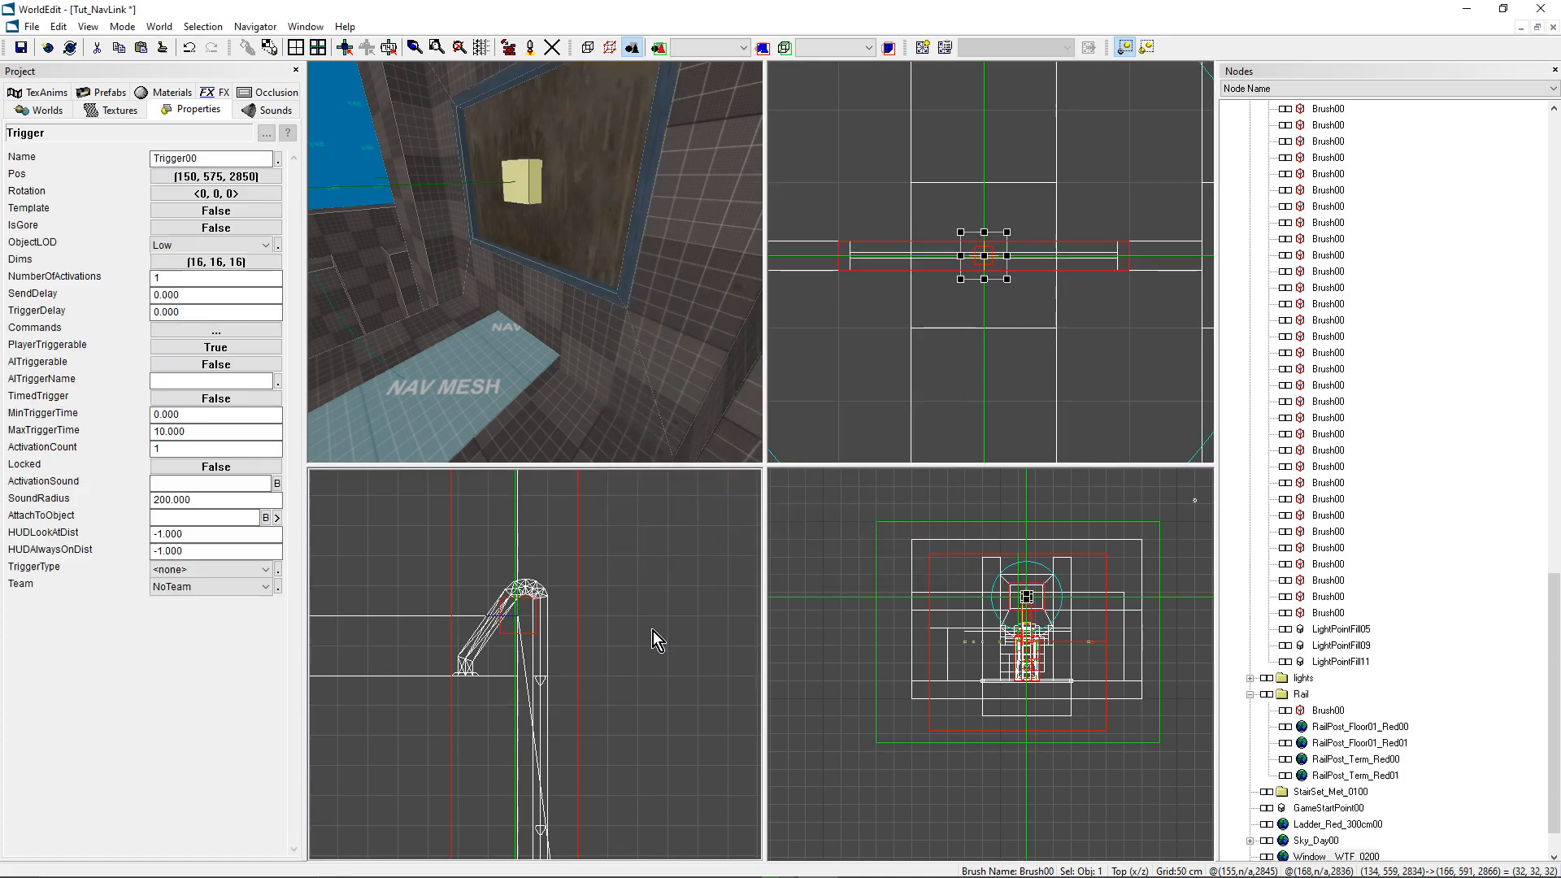
Step: Widen the trigger equally to both sides, bringing its Dims to (50, 16, 16)
{"action": "middle_click_drag", "start_coordinate": [608, 306], "coordinate": [615, 282]}
{"action": "scroll", "coordinate": [956, 276], "scroll_direction": "up", "scroll_amount": 3}
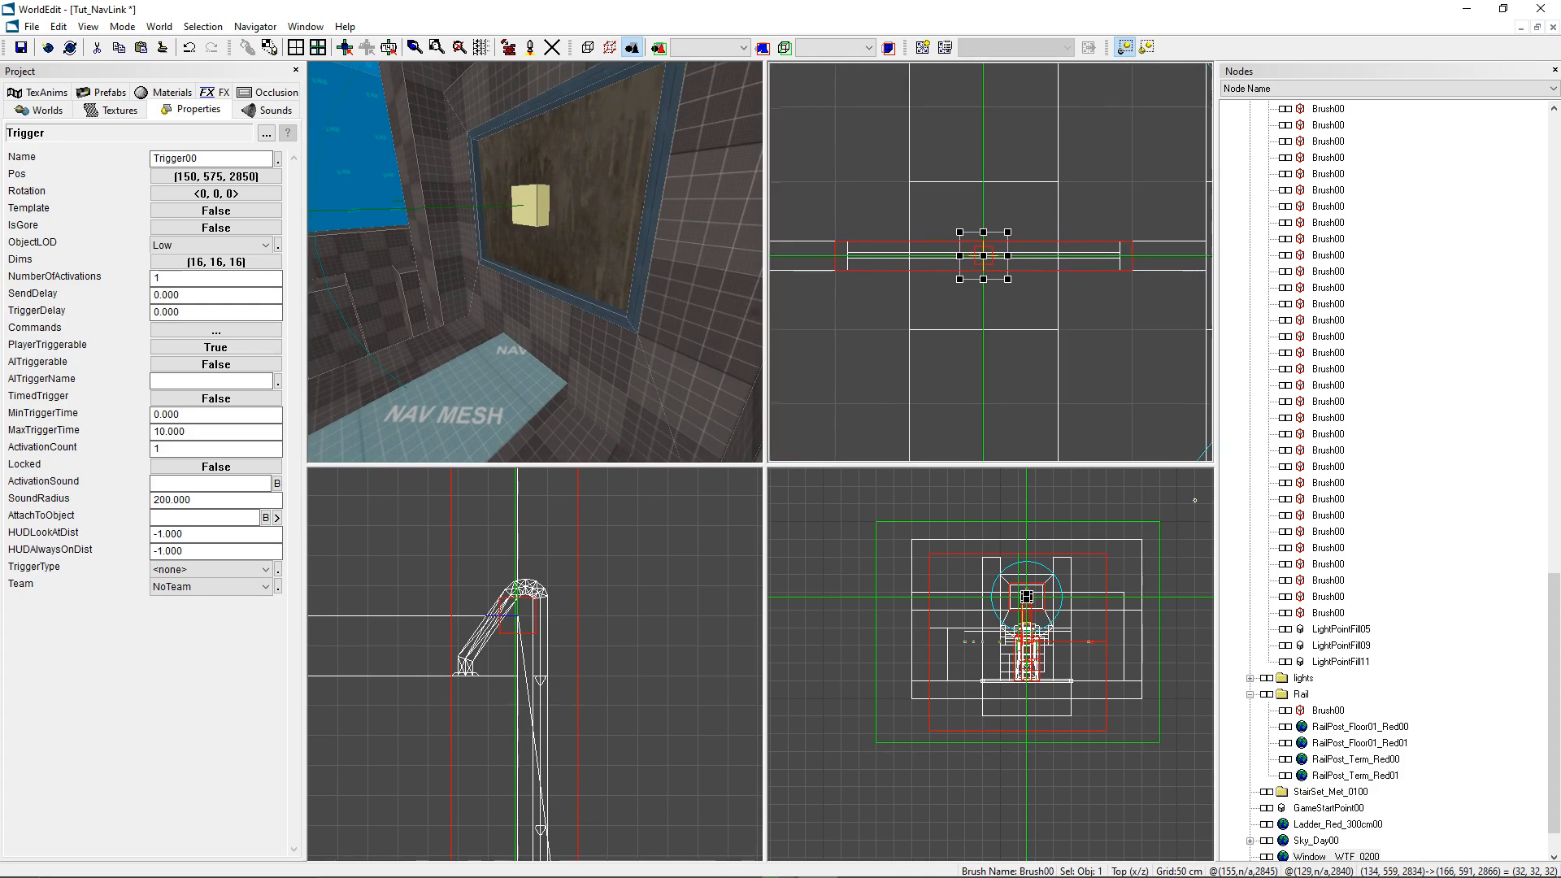
{"action": "scroll", "coordinate": [951, 269], "scroll_direction": "up", "scroll_amount": 1}
{"action": "left_click_drag", "start_coordinate": [951, 268], "coordinate": [916, 293]}
{"action": "left_click", "coordinate": [1016, 259]}
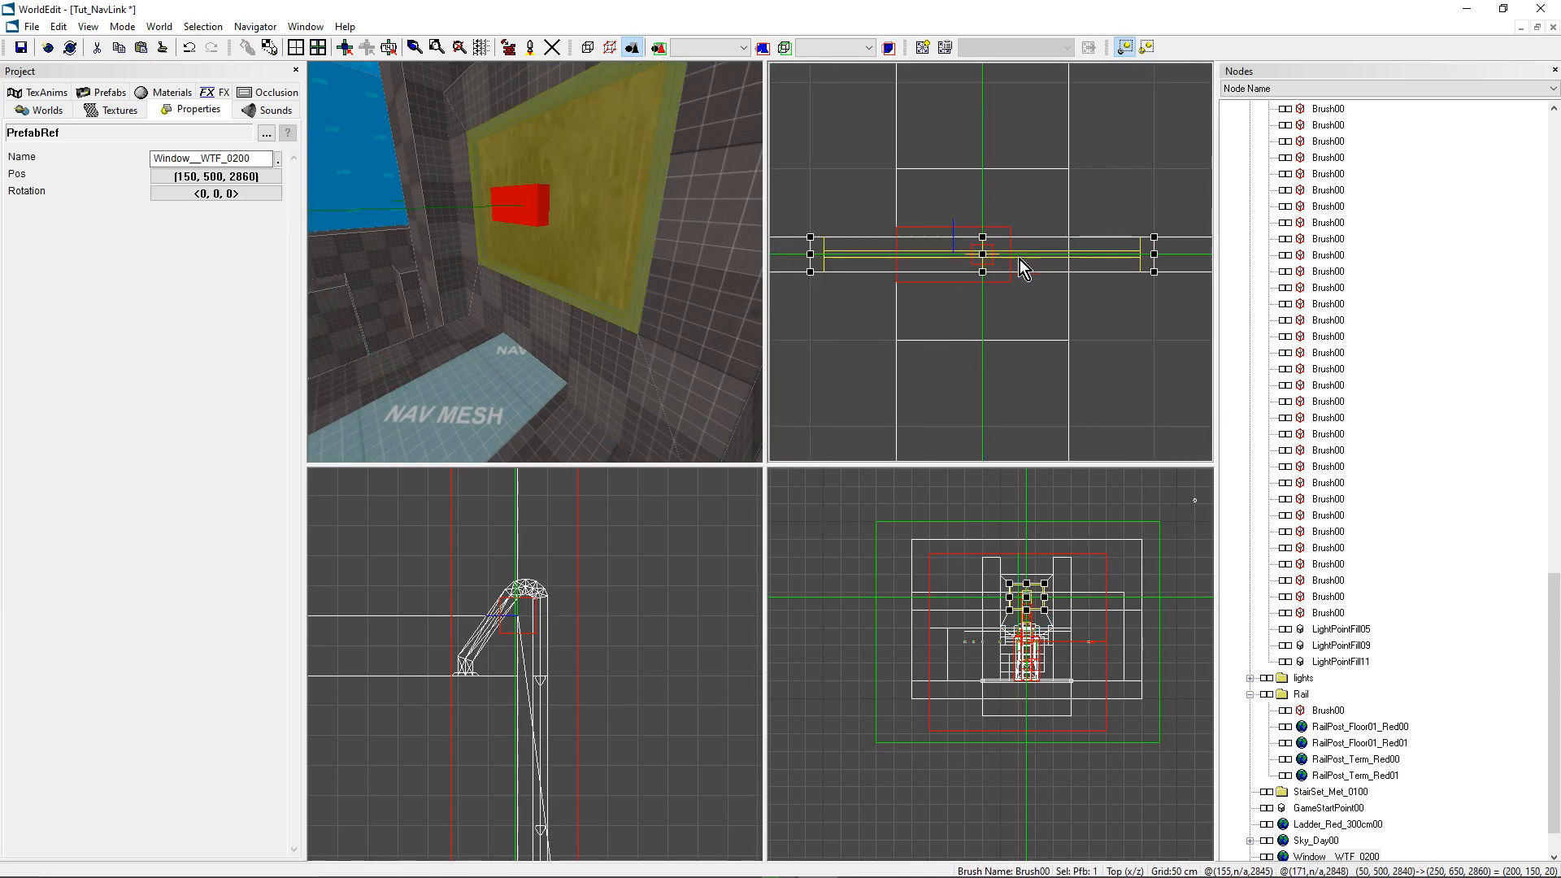
{"action": "left_click", "coordinate": [514, 205]}
{"action": "left_click_drag", "start_coordinate": [1010, 265], "coordinate": [1068, 271]}
Step: Enlarge the trigger to cover the full window frame, with Dims of (100, 75, 16)
{"action": "scroll", "coordinate": [944, 567], "scroll_direction": "up", "scroll_amount": 6}
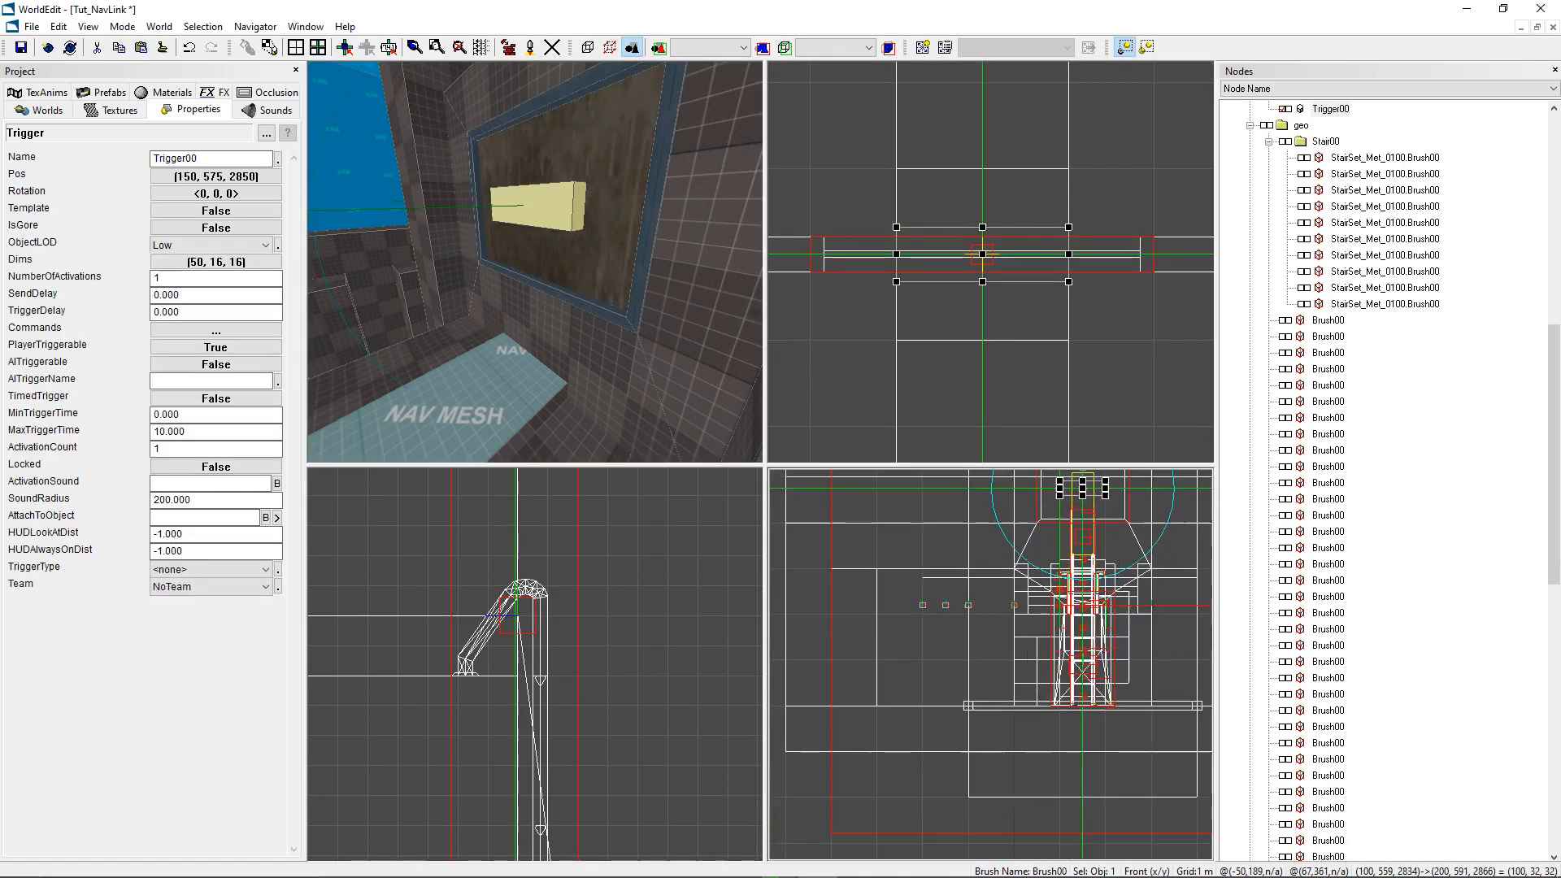
{"action": "middle_click_drag", "start_coordinate": [950, 667], "coordinate": [990, 664]}
{"action": "key", "text": "minus"}
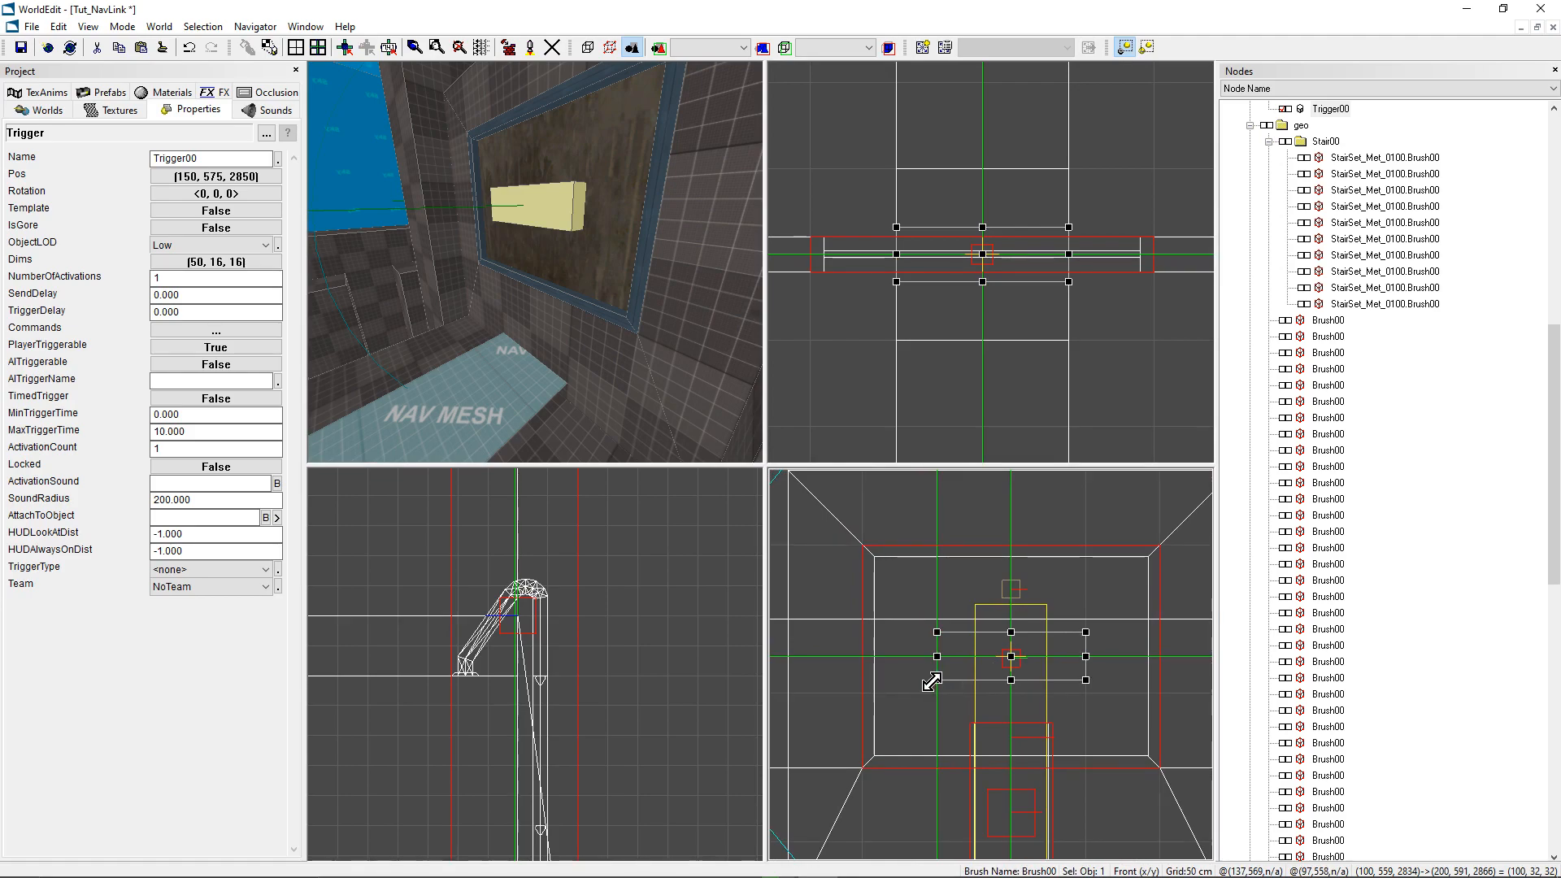
{"action": "left_click_drag", "start_coordinate": [937, 632], "coordinate": [862, 544]}
{"action": "left_click_drag", "start_coordinate": [1077, 689], "coordinate": [1160, 767]}
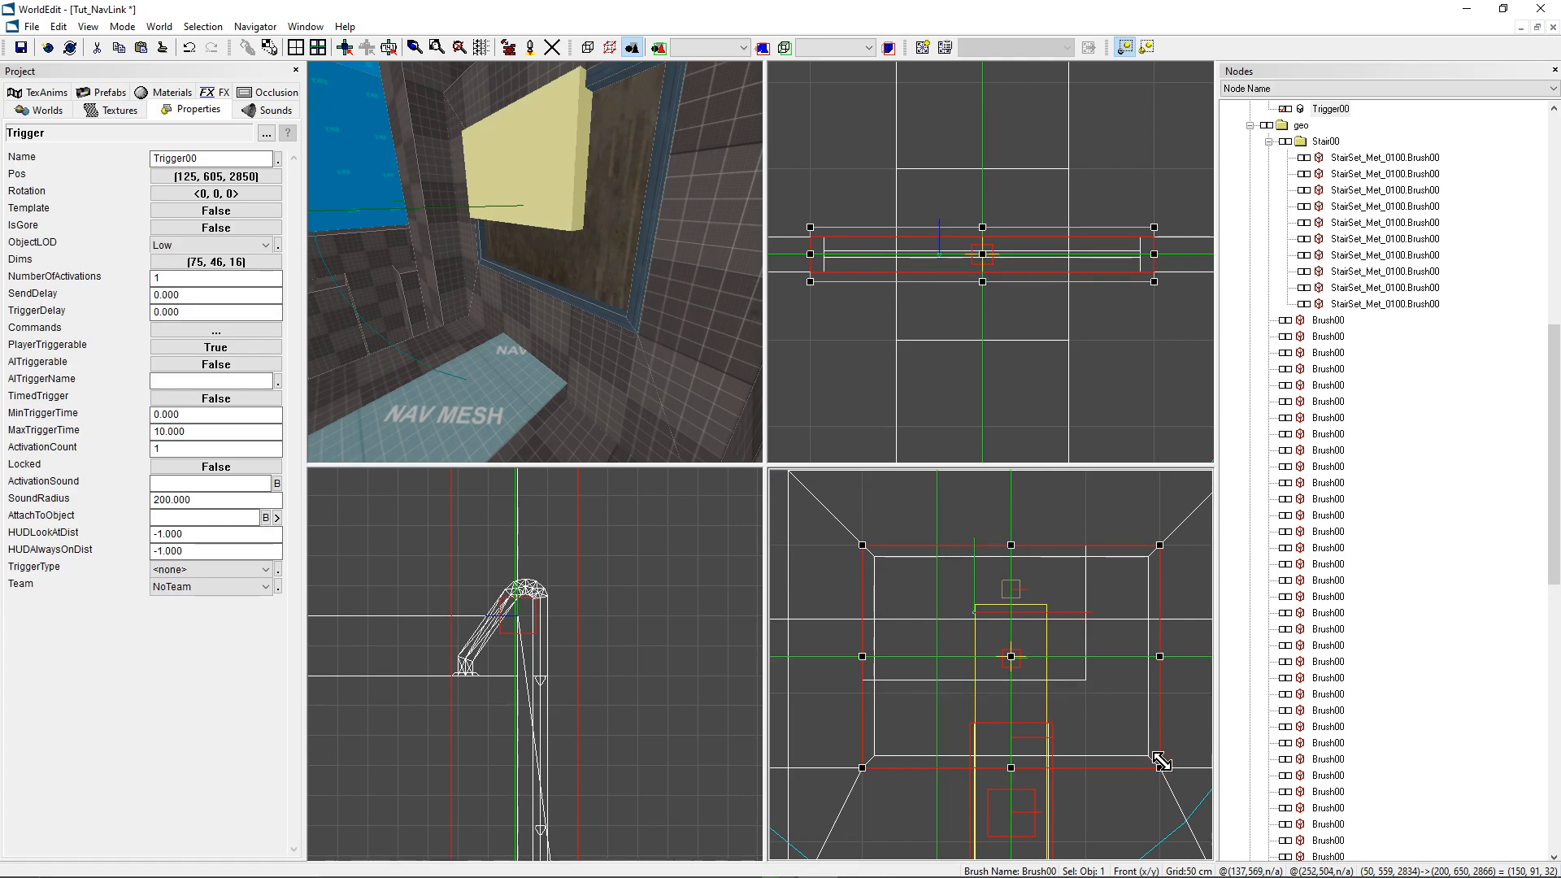
{"action": "mouse_move", "coordinate": [534, 262]}
{"action": "right_mouse_down"}
{"action": "mouse_move", "coordinate": [439, 262]}
{"action": "mouse_move", "coordinate": [534, 261]}
{"action": "mouse_move", "coordinate": [504, 271]}
{"action": "mouse_move", "coordinate": [553, 271]}
{"action": "mouse_move", "coordinate": [533, 291]}
{"action": "right_mouse_up"}
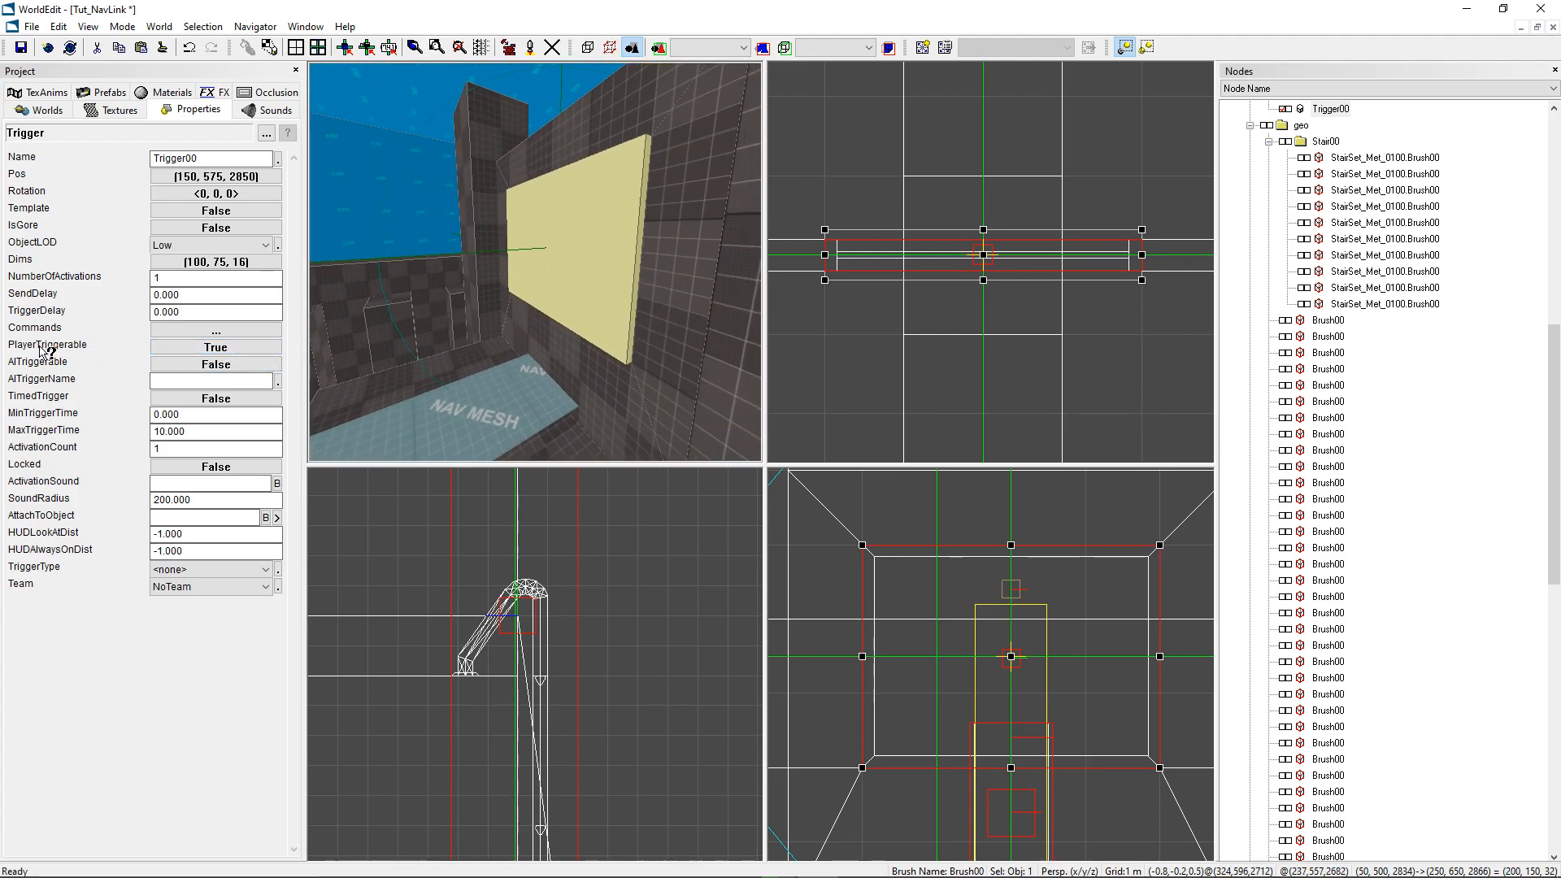
Step: Set the trigger's PlayerTriggerable property to False and AITriggerable to True
{"action": "left_click", "coordinate": [210, 350]}
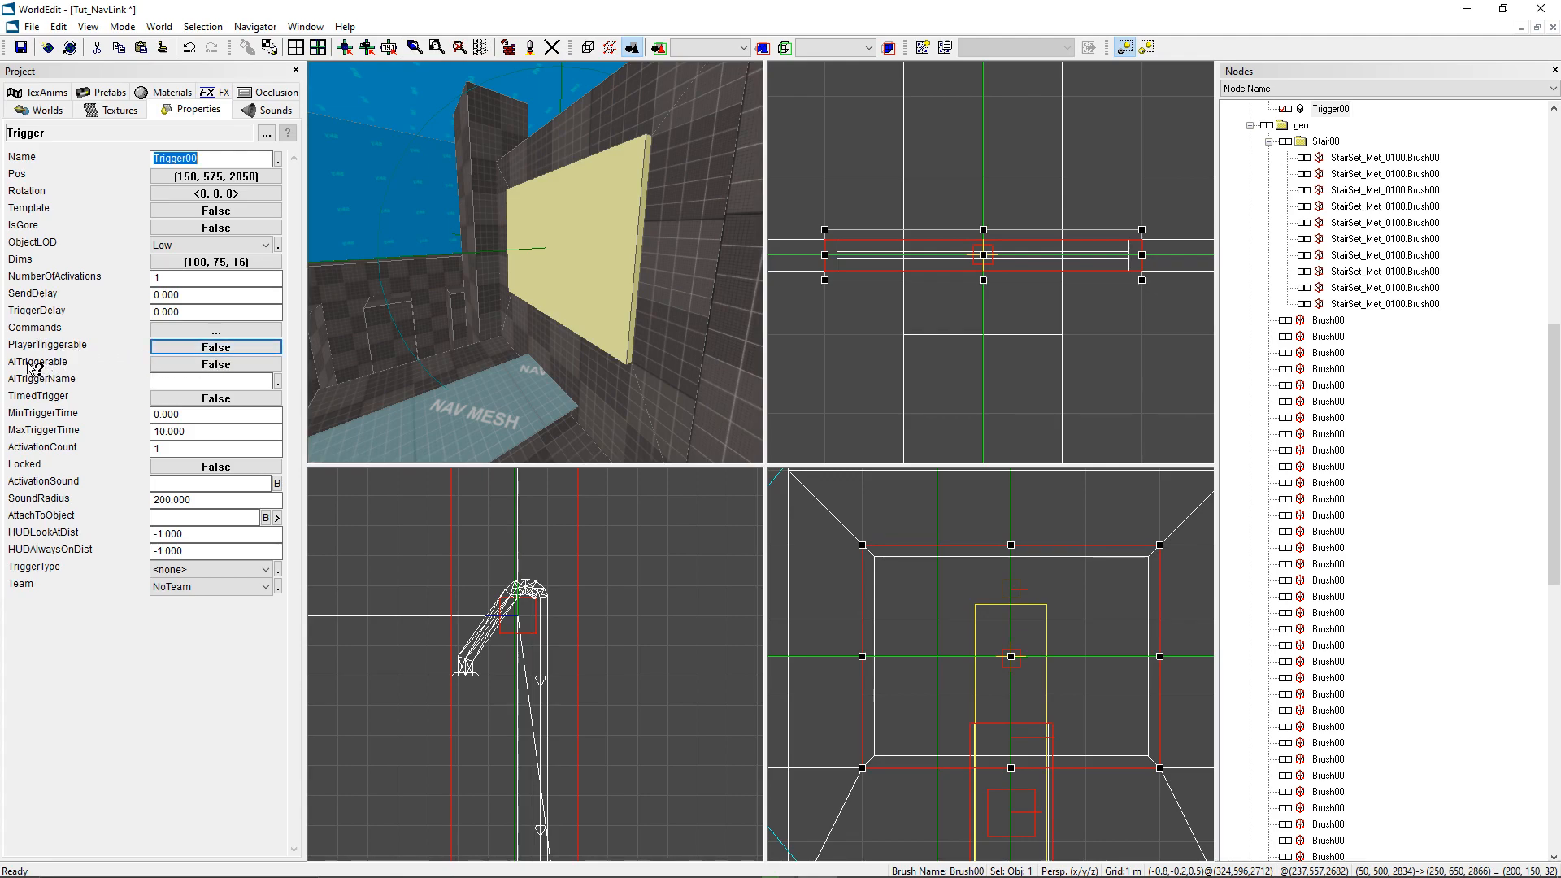
{"action": "left_click", "coordinate": [195, 367]}
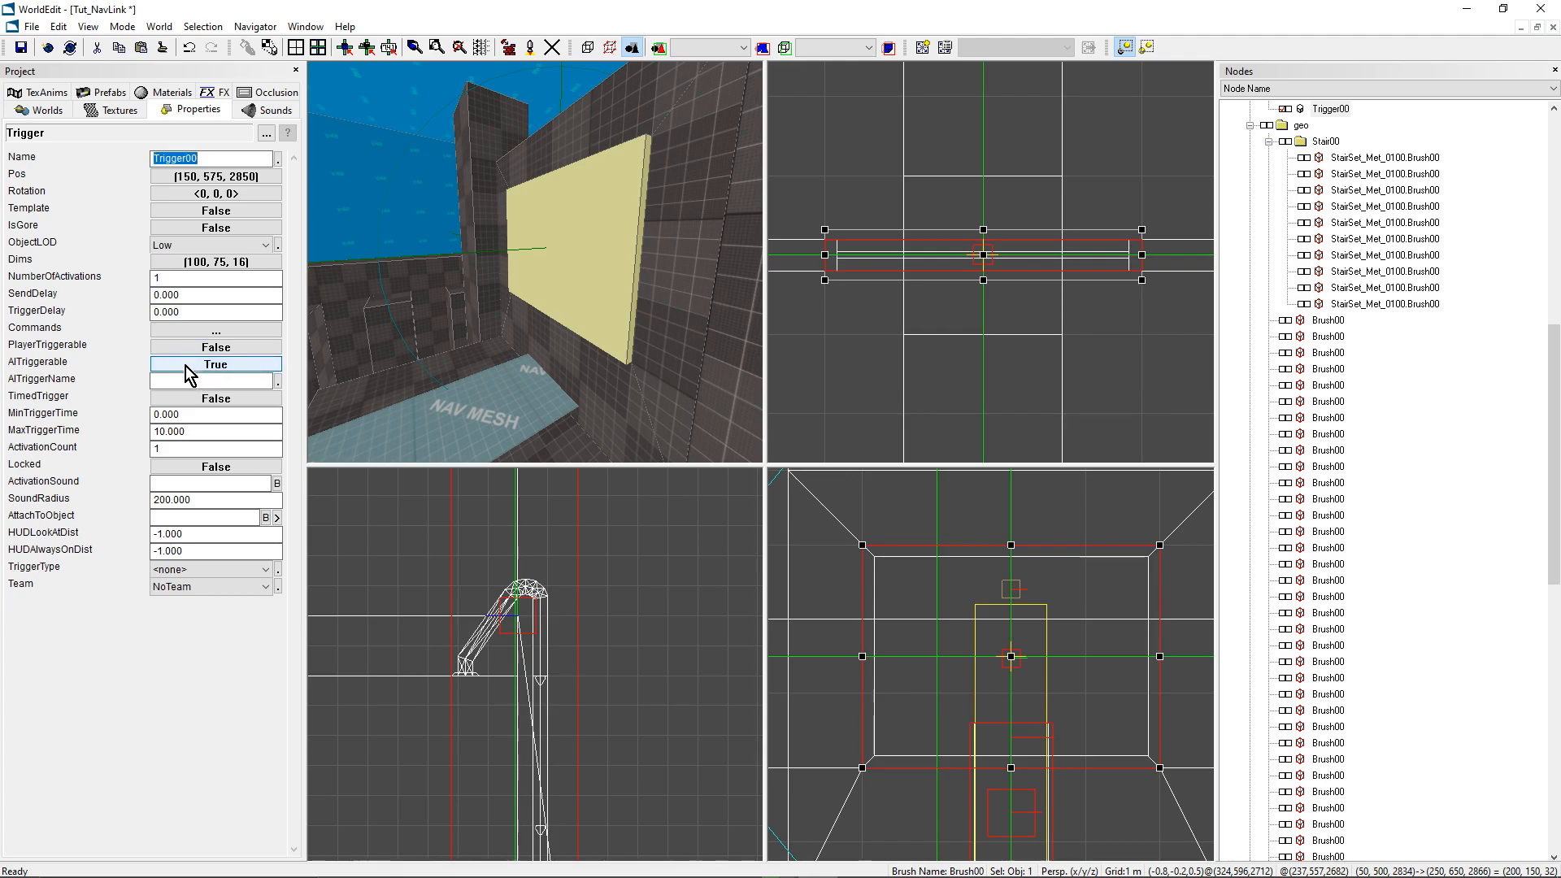
{"action": "left_click", "coordinate": [189, 311]}
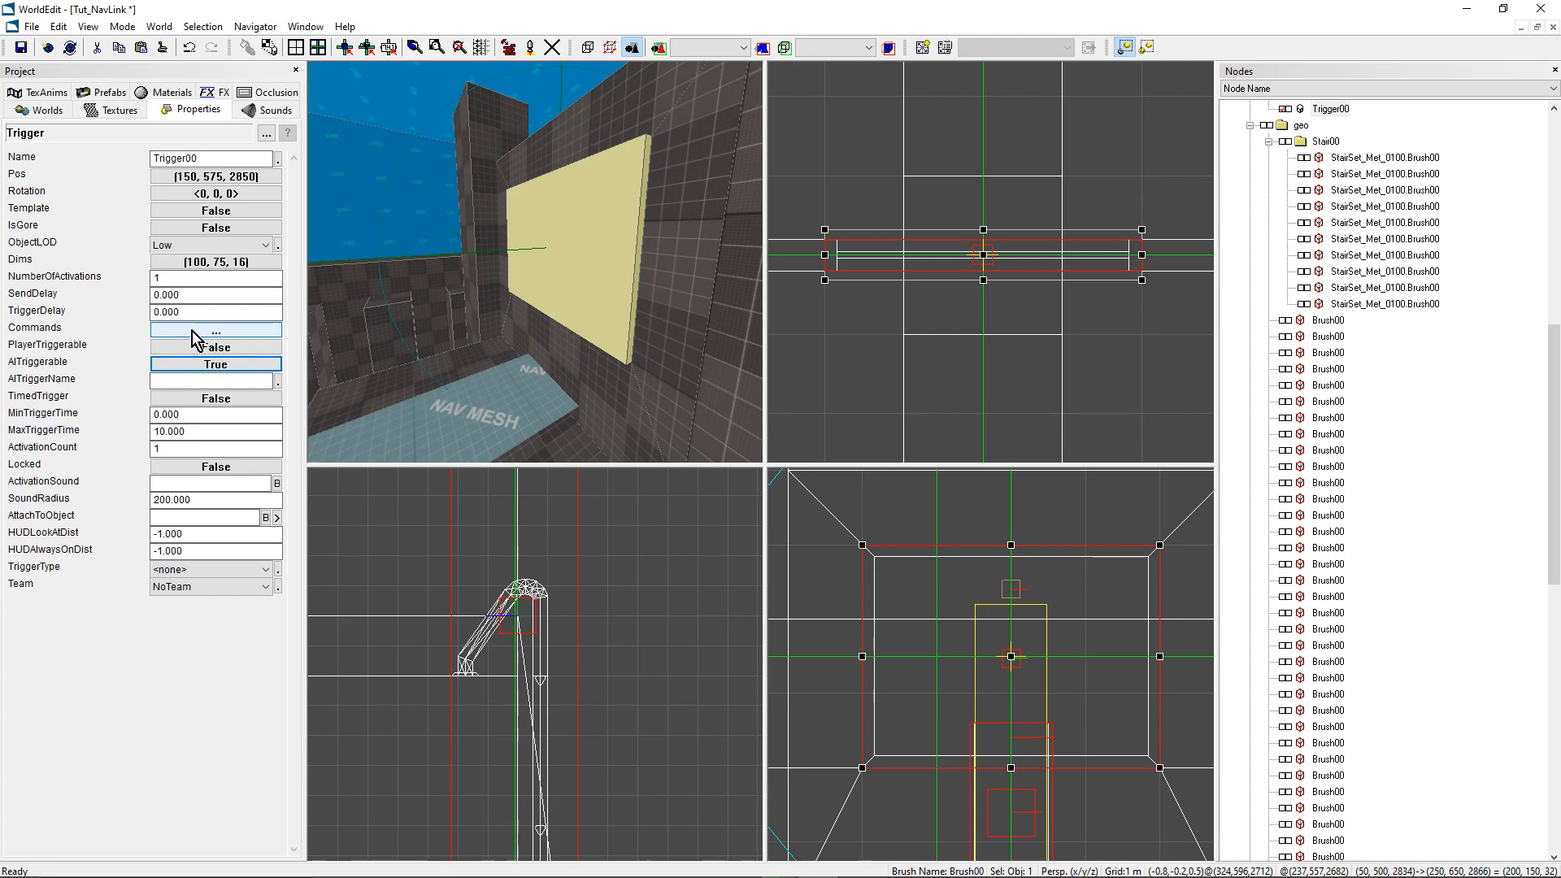
{"action": "mouse_move", "coordinate": [624, 233]}
{"action": "right_mouse_down"}
{"action": "mouse_move", "coordinate": [638, 236]}
{"action": "mouse_move", "coordinate": [624, 233]}
{"action": "right_mouse_up"}
Step: Locate the placed window's source prefab in the prefab library and open Window__WTF_02 for editing
{"action": "scroll", "coordinate": [1228, 456], "scroll_direction": "down", "scroll_amount": 10}
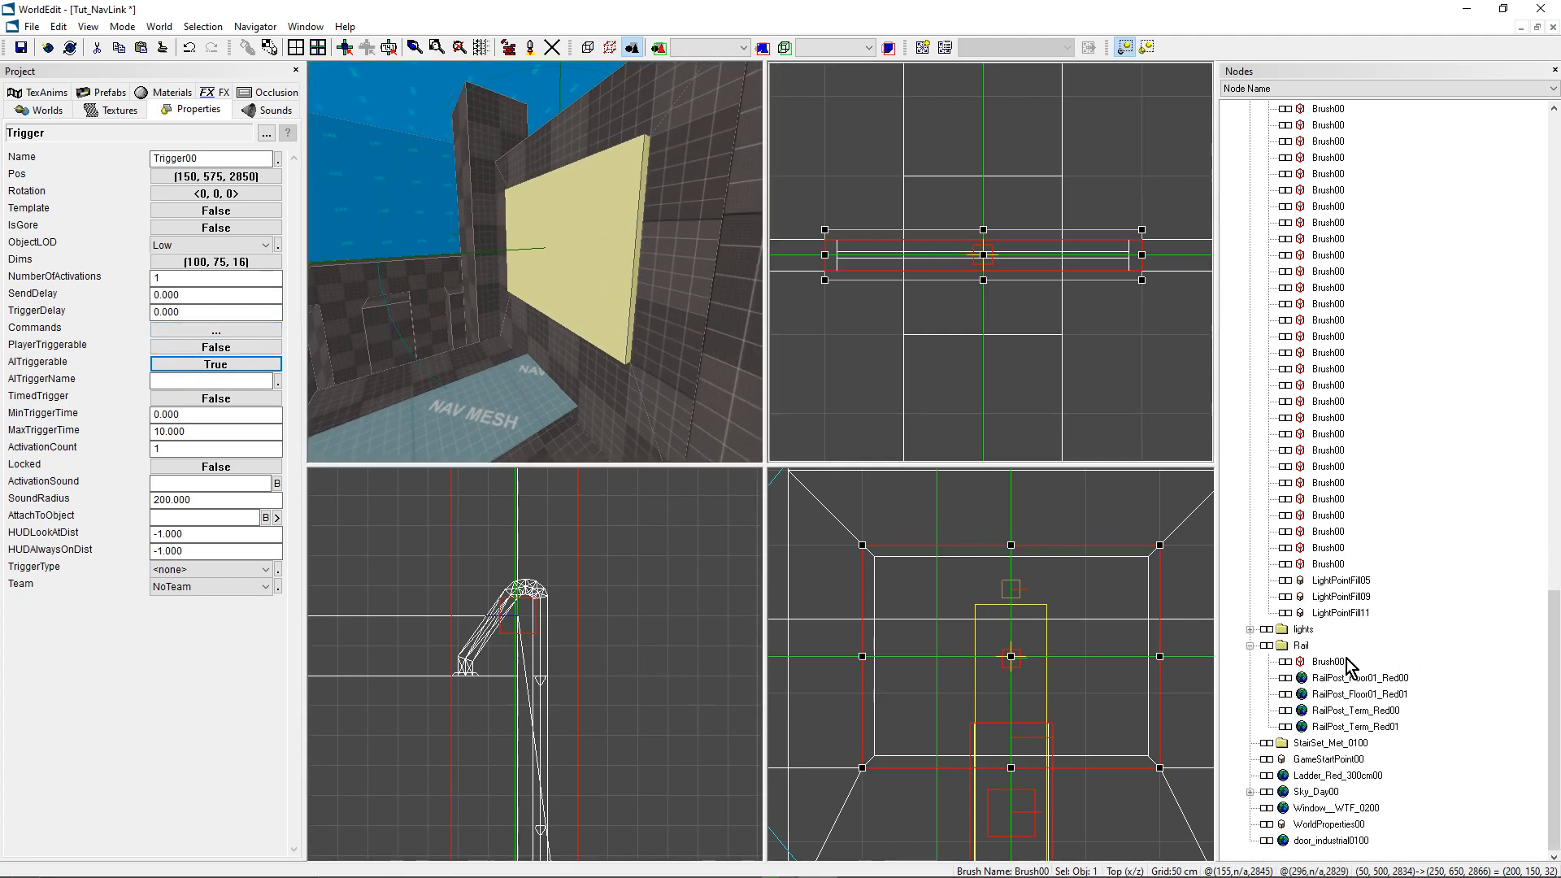
{"action": "left_click", "coordinate": [1265, 809]}
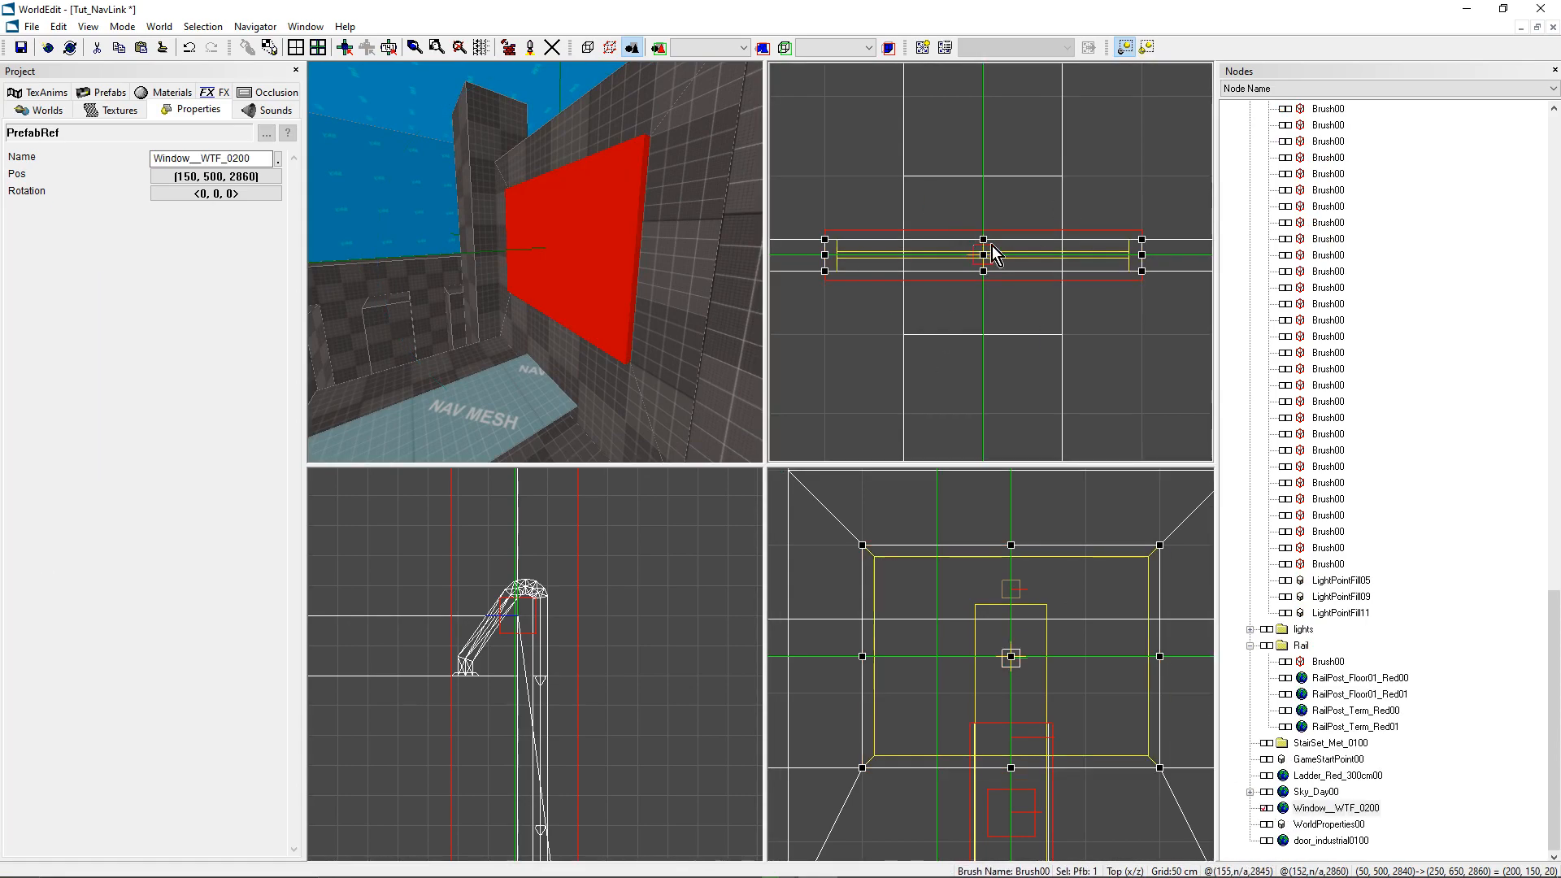
{"action": "scroll", "coordinate": [933, 326], "scroll_direction": "down", "scroll_amount": 1}
{"action": "right_click", "coordinate": [919, 275]}
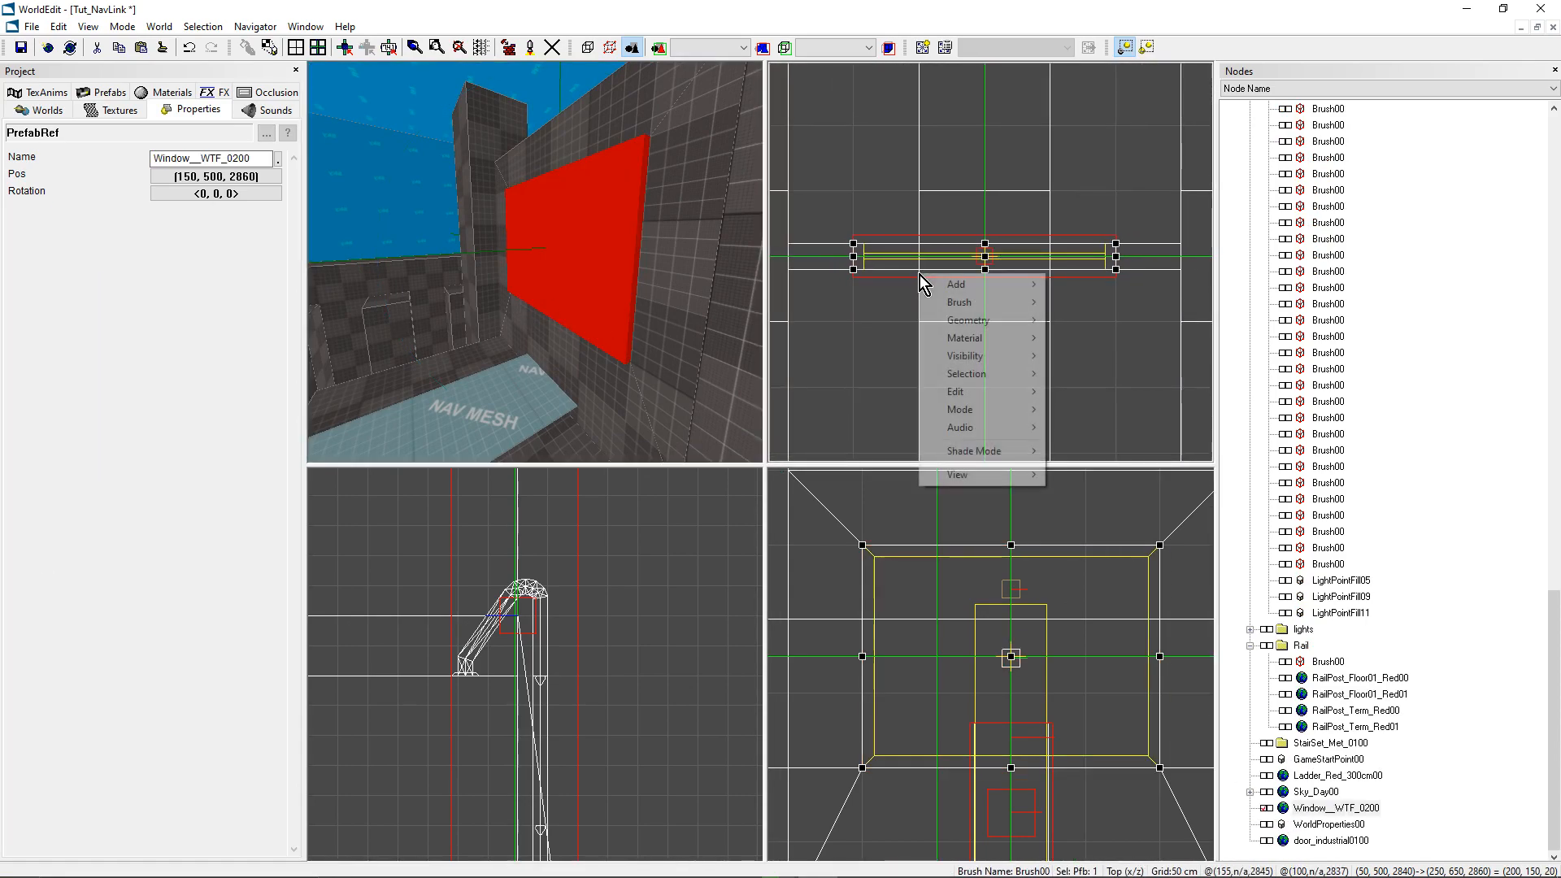
{"action": "mouse_move", "coordinate": [999, 374]}
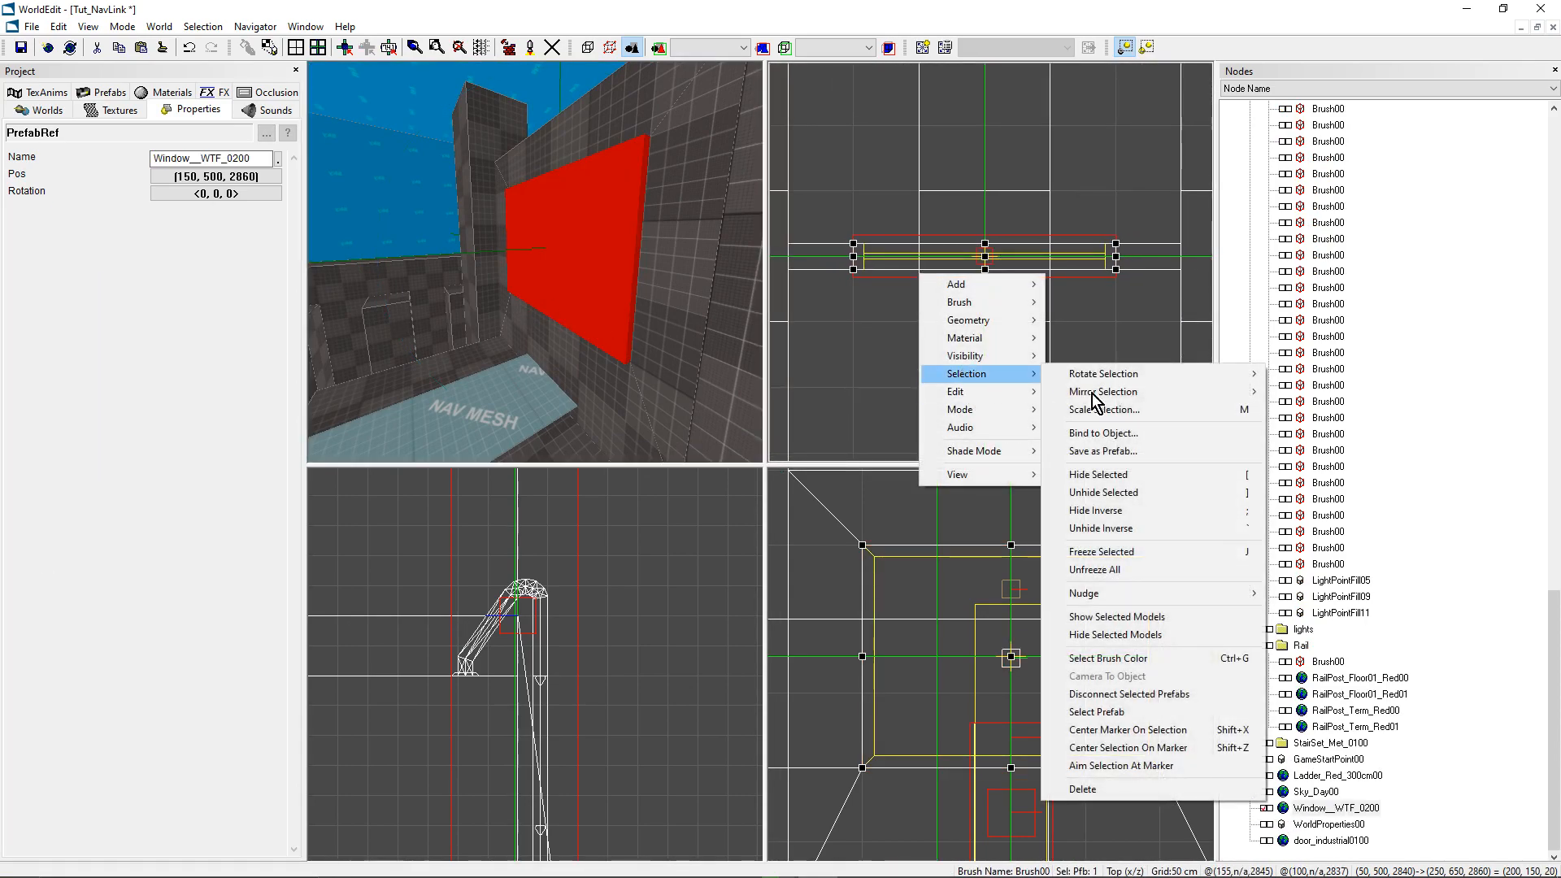
{"action": "left_click", "coordinate": [1089, 716]}
{"action": "left_click", "coordinate": [110, 92]}
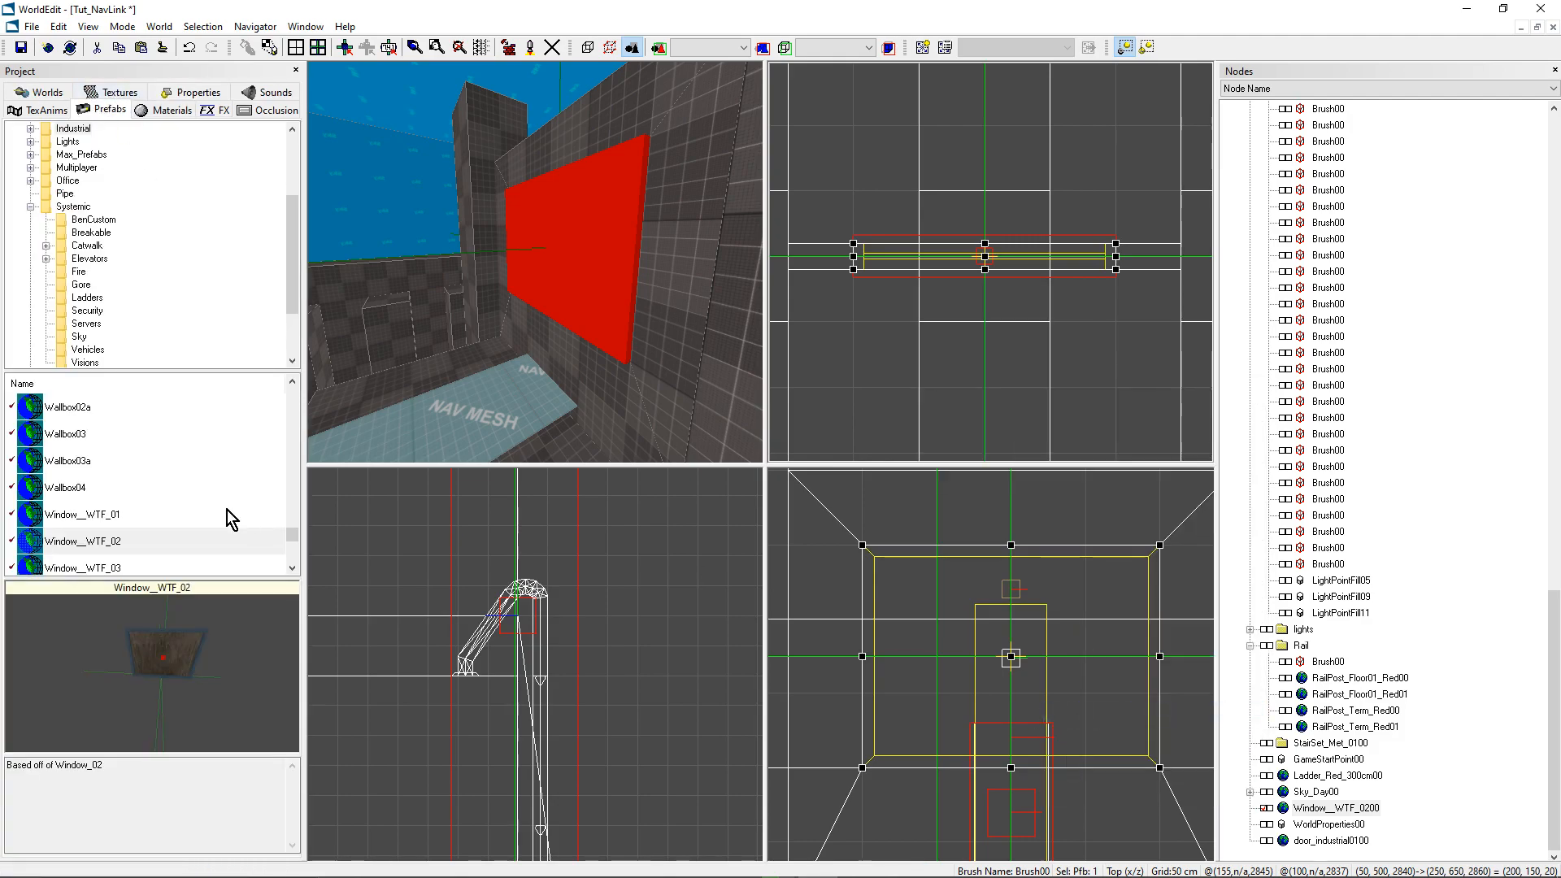
{"action": "right_click", "coordinate": [120, 546]}
{"action": "left_click", "coordinate": [143, 555]}
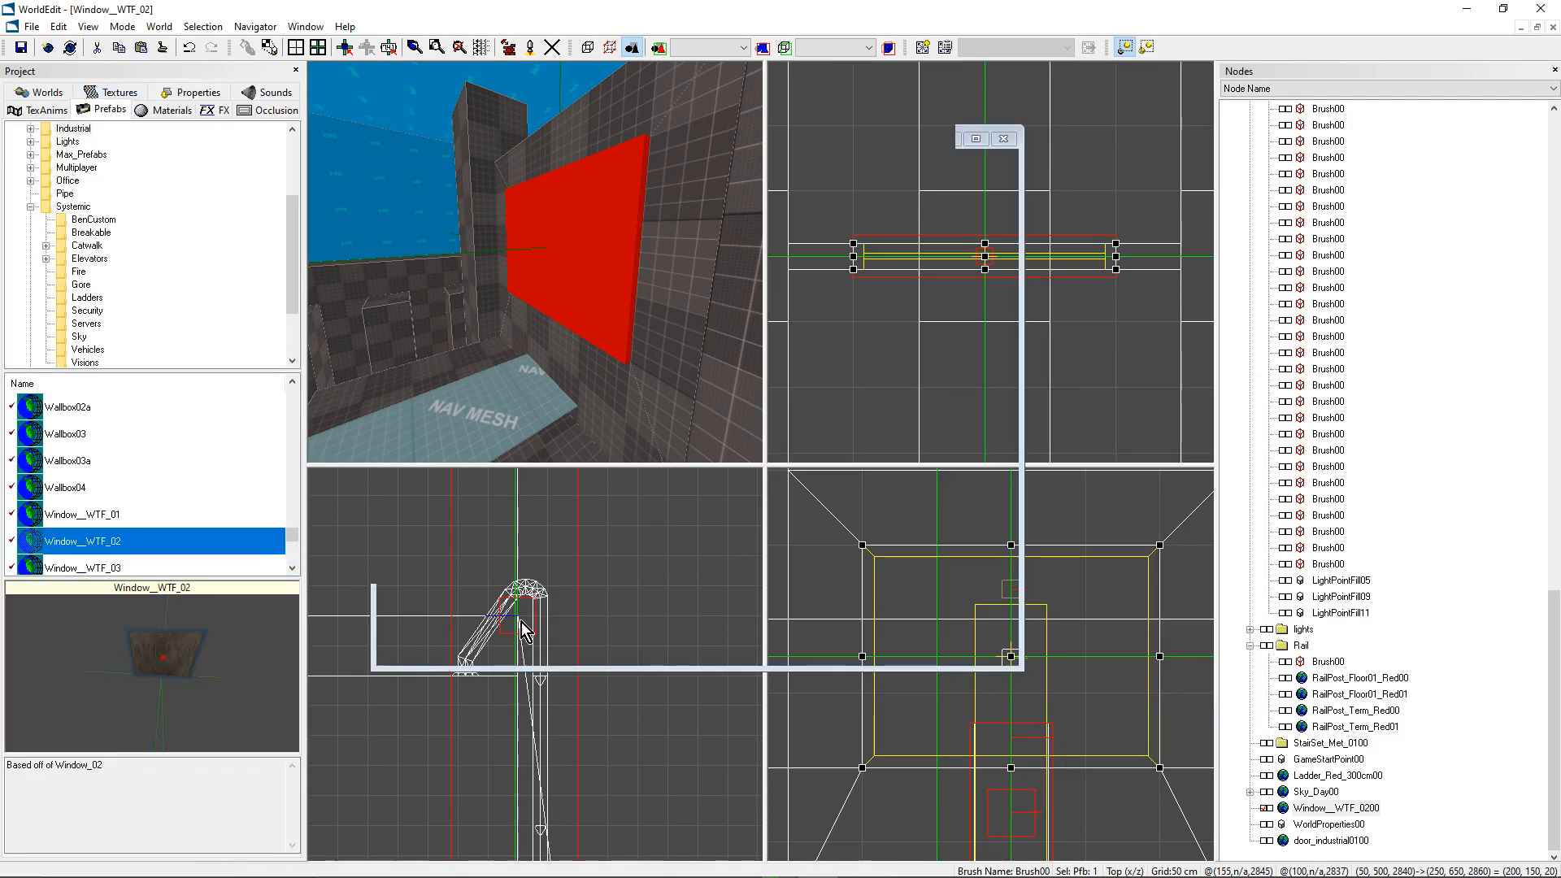
Step: Examine the GlassWorldModel object inside the window prefab
{"action": "left_click_drag", "start_coordinate": [616, 271], "coordinate": [579, 274]}
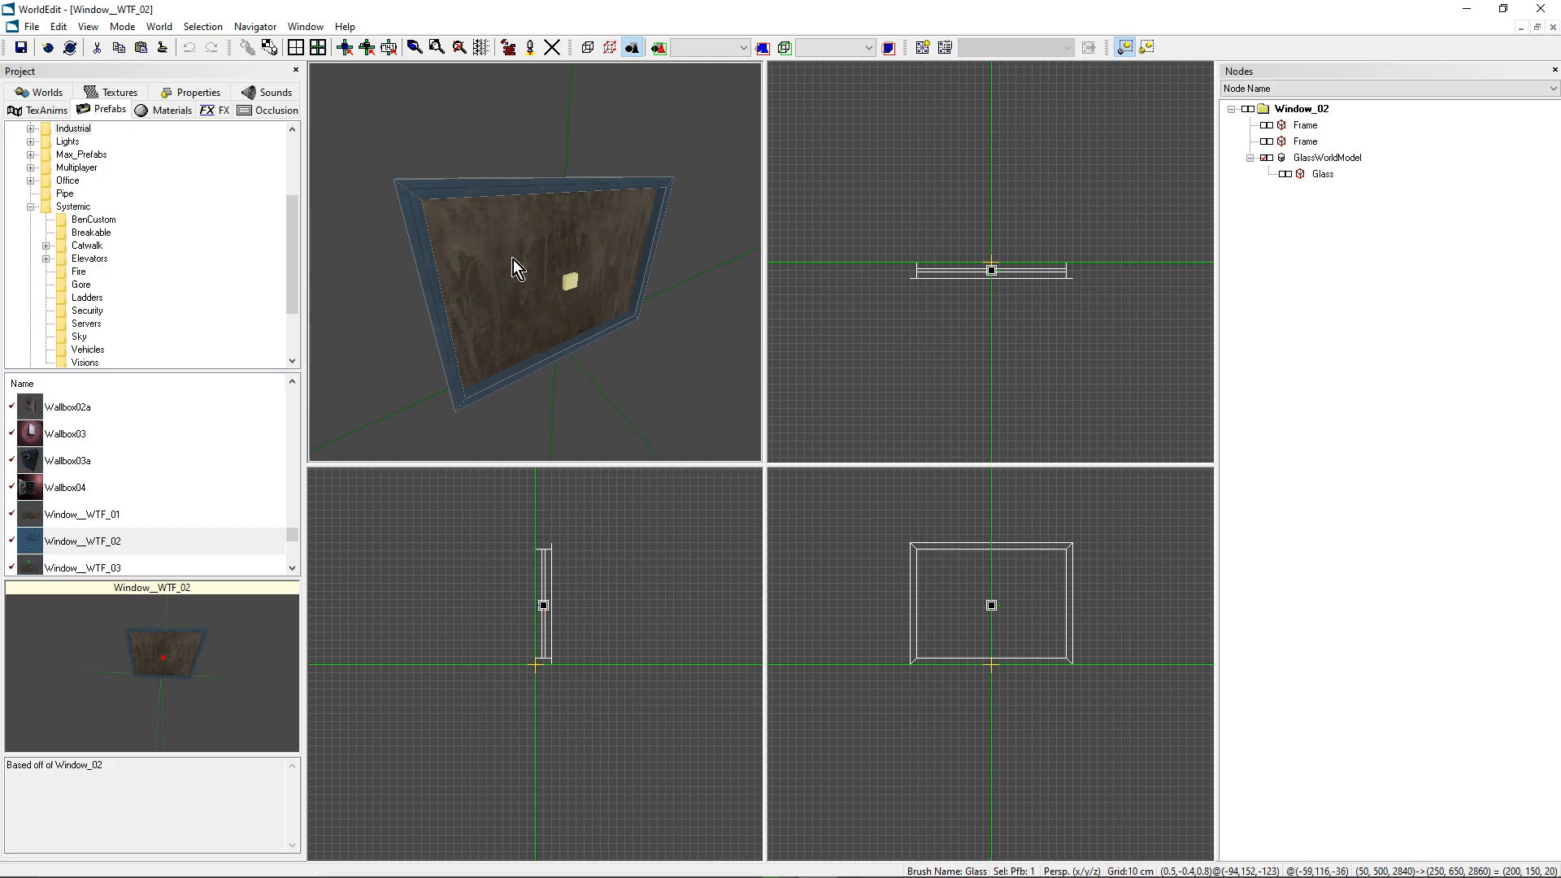
{"action": "left_click", "coordinate": [1321, 158]}
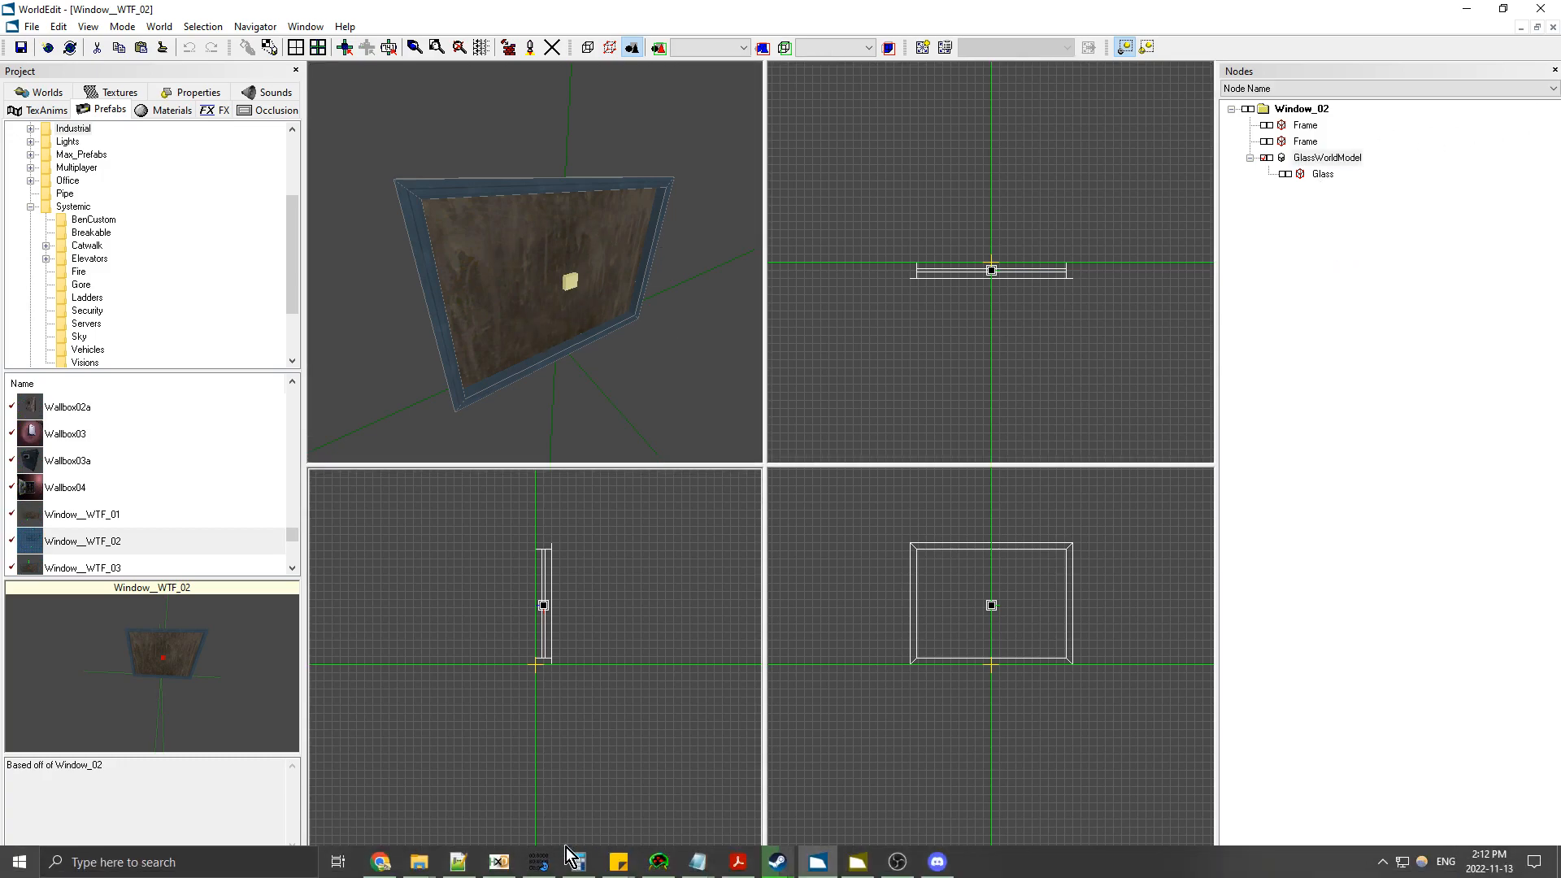
{"action": "mouse_move", "coordinate": [618, 862]}
{"action": "mouse_move", "coordinate": [657, 791]}
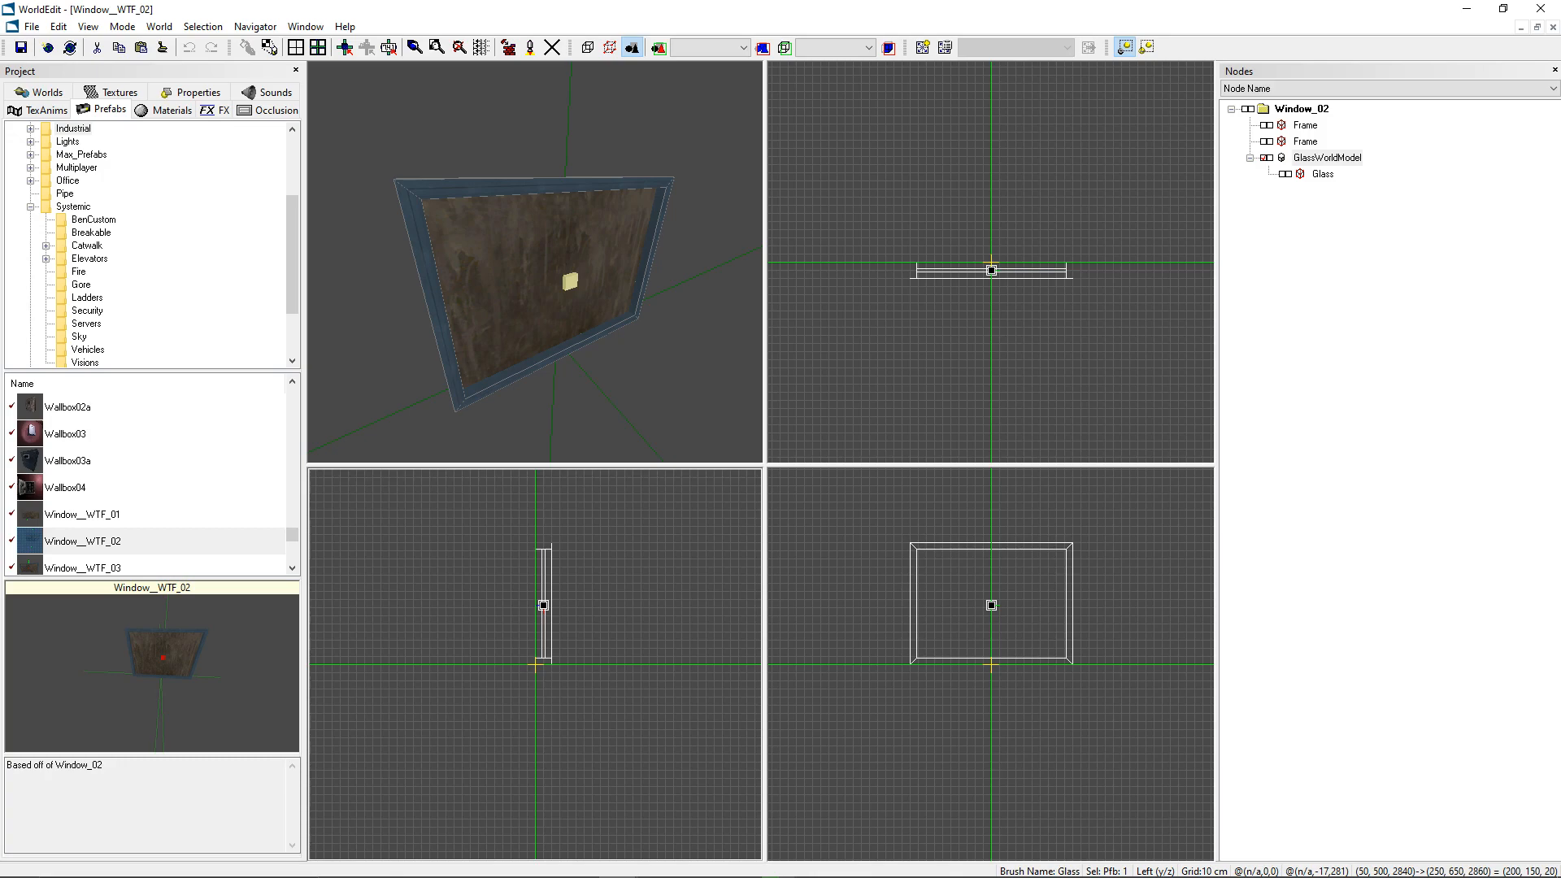
{"action": "mouse_move", "coordinate": [560, 286]}
{"action": "middle_mouse_down"}
{"action": "mouse_move", "coordinate": [610, 307]}
{"action": "mouse_move", "coordinate": [561, 286]}
{"action": "middle_mouse_up"}
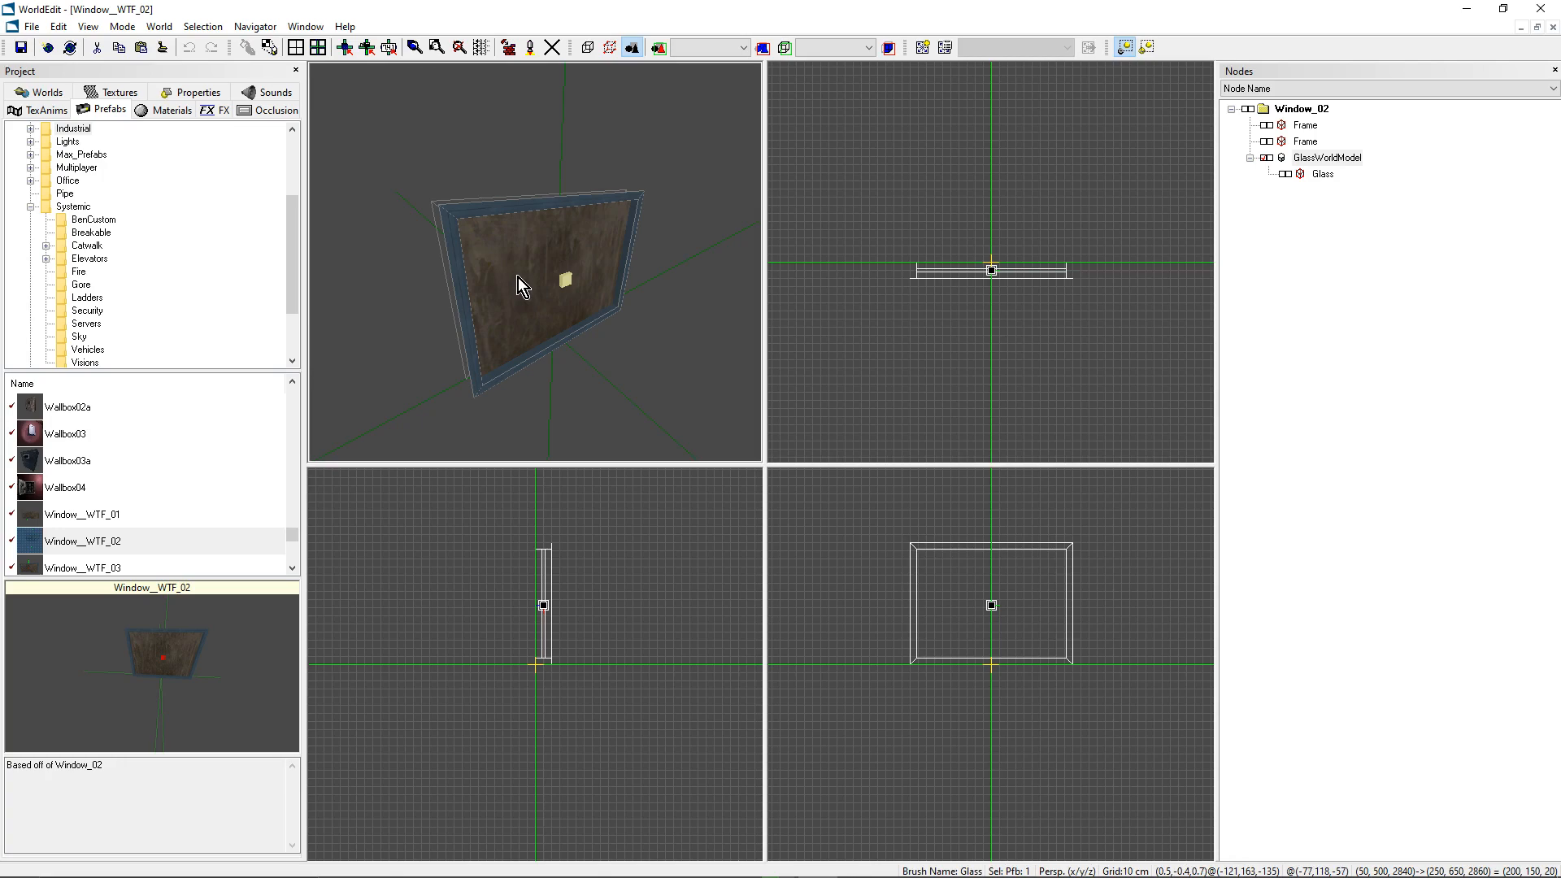
Step: Return to the Tut_NavLink world and copy the name of the window prefab node, Window__WTF_0200
{"action": "left_click", "coordinate": [305, 26]}
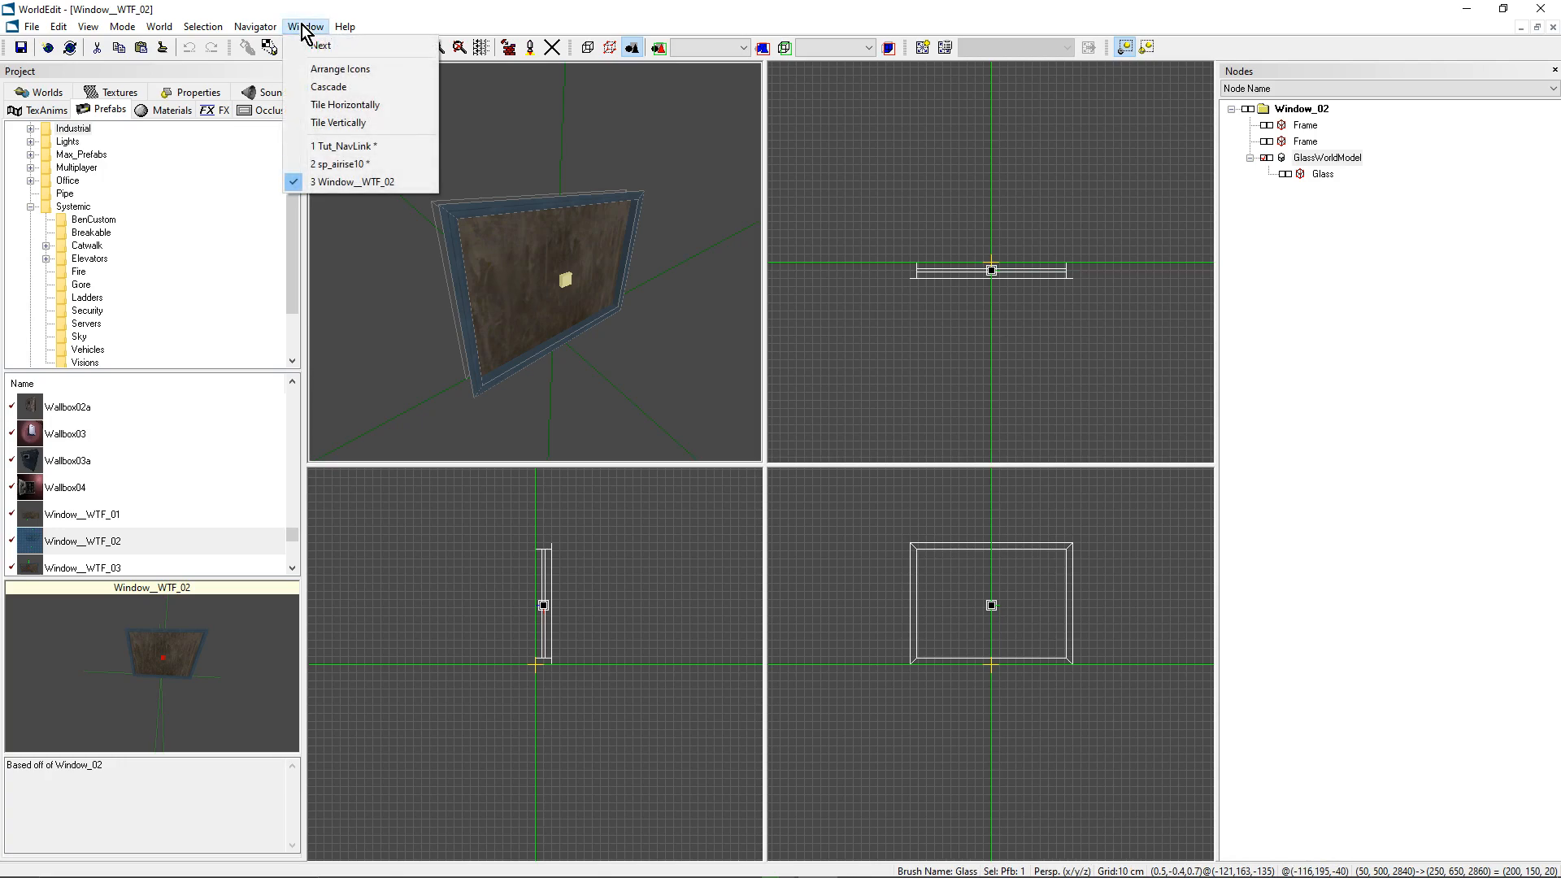
{"action": "left_click", "coordinate": [341, 146]}
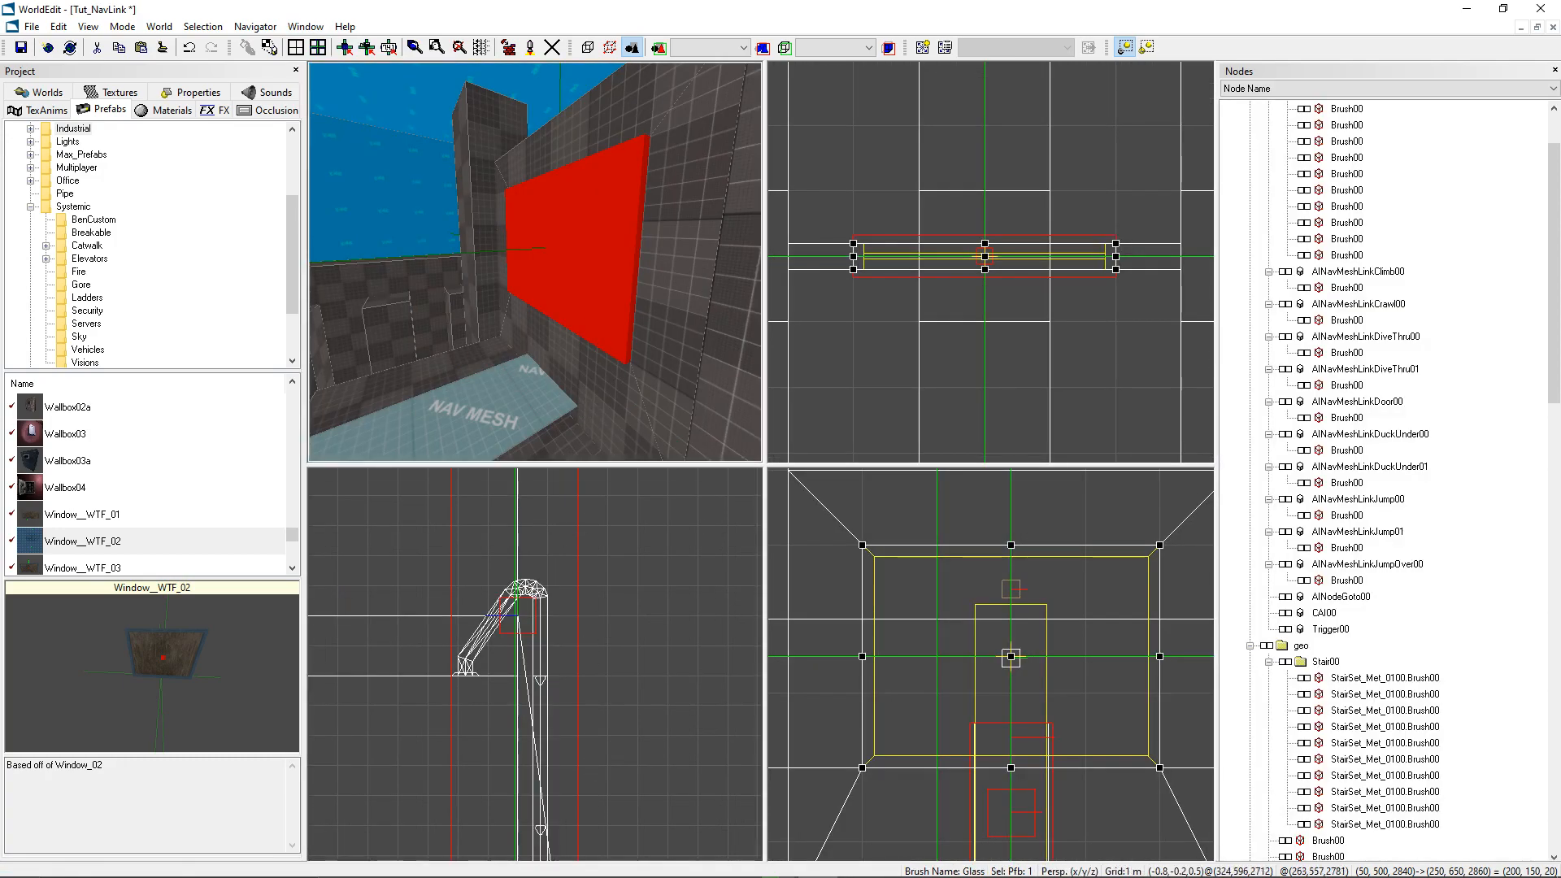
{"action": "middle_click_drag", "start_coordinate": [561, 299], "coordinate": [561, 299]}
{"action": "scroll", "coordinate": [1428, 693], "scroll_direction": "down", "scroll_amount": 10}
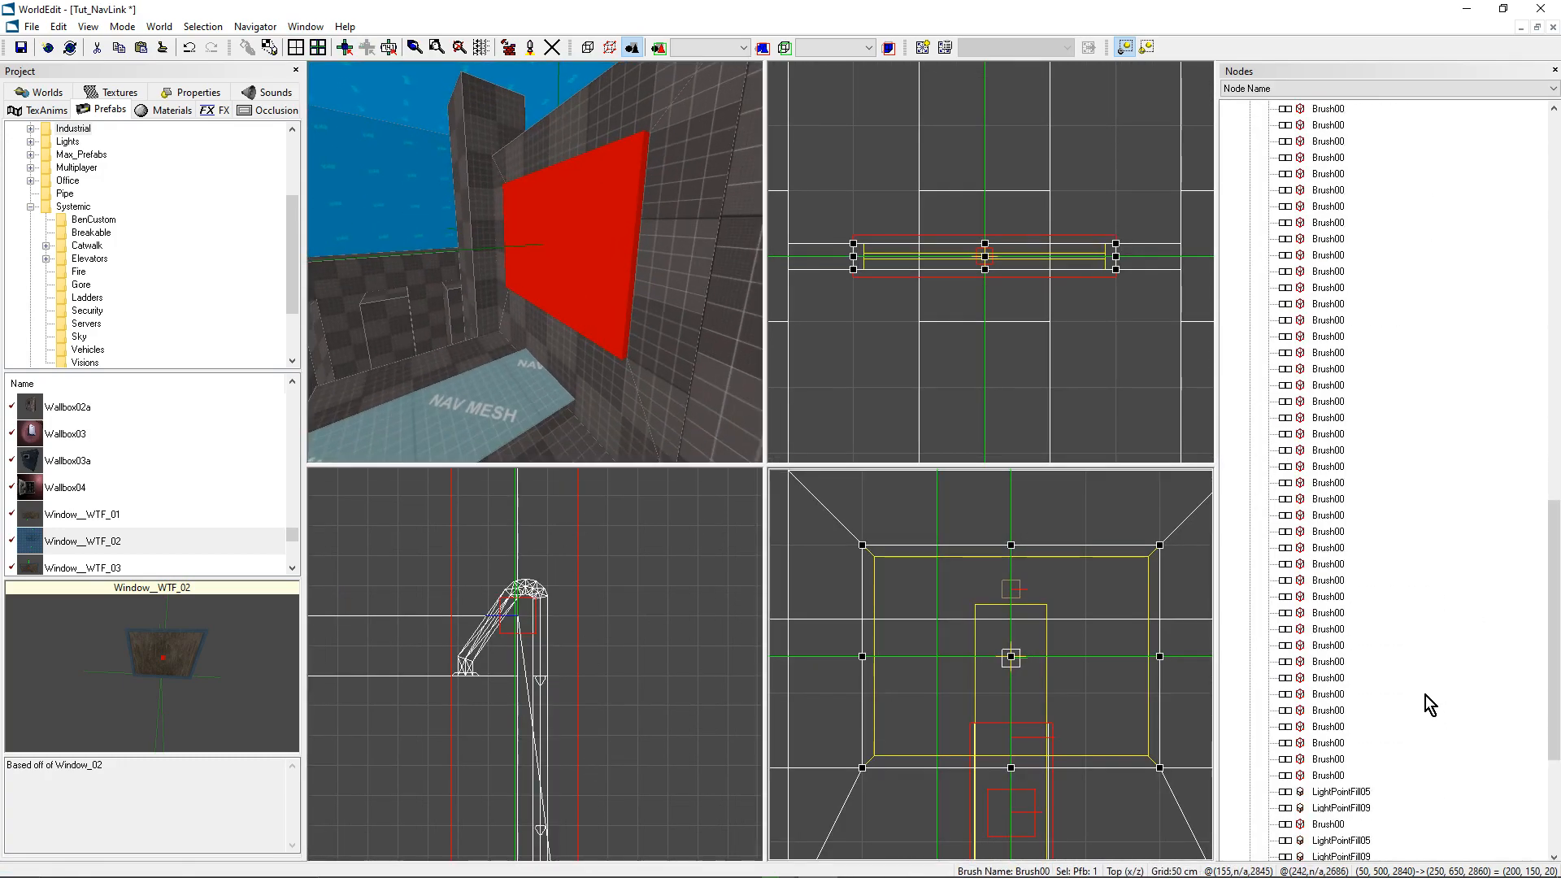
{"action": "left_click", "coordinate": [1322, 808]}
{"action": "left_click", "coordinate": [1323, 808]}
{"action": "key", "text": "ctrl+c"}
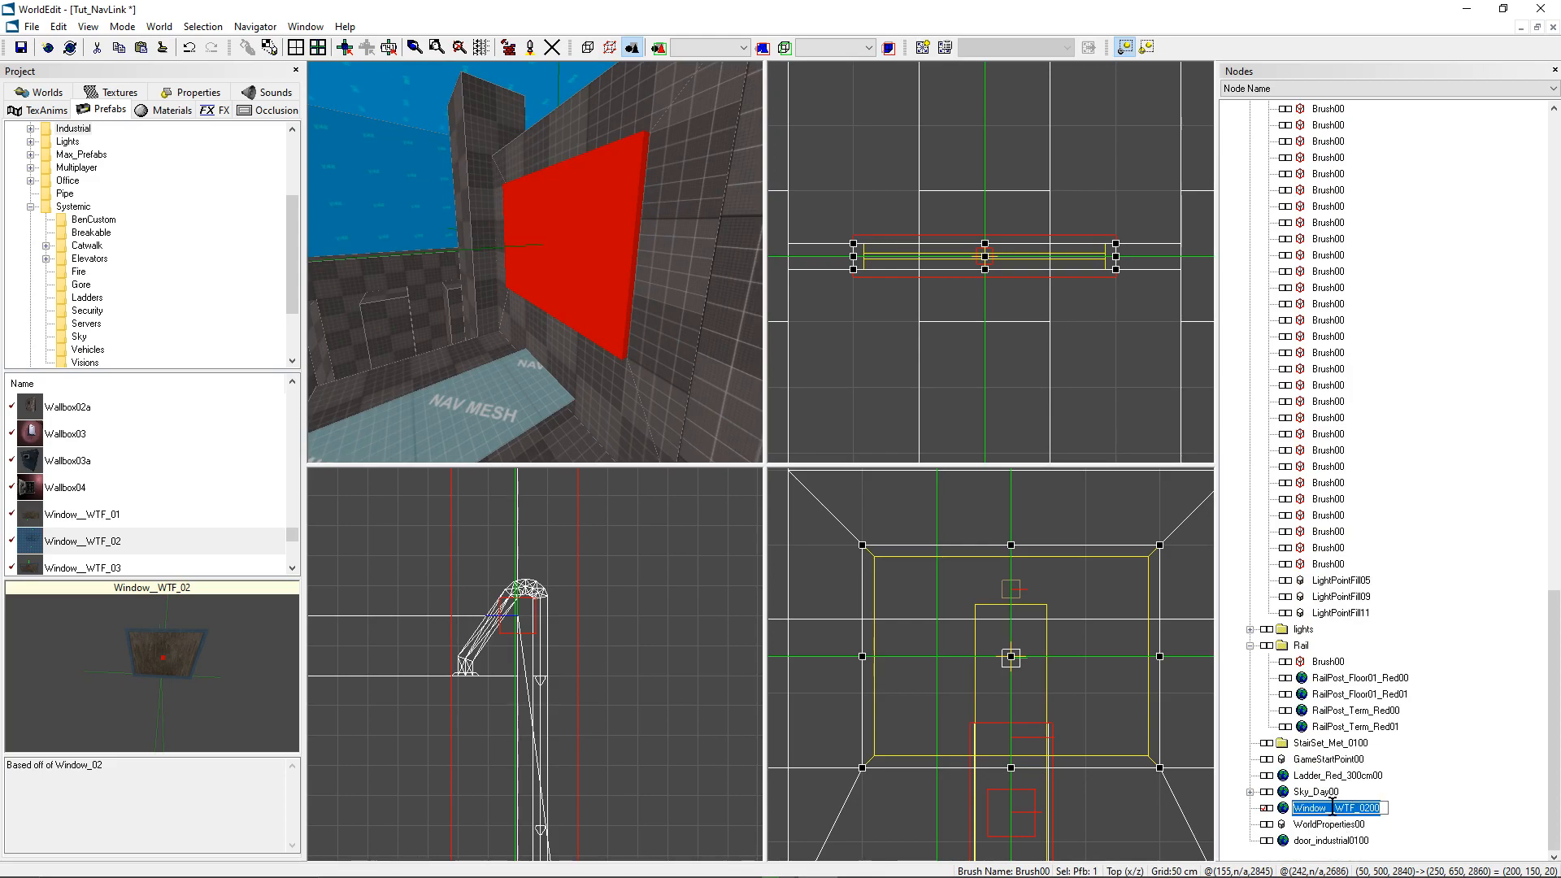
{"action": "key", "text": "Return"}
{"action": "left_click", "coordinate": [690, 412]}
{"action": "right_click_drag", "start_coordinate": [690, 412], "coordinate": [701, 412]}
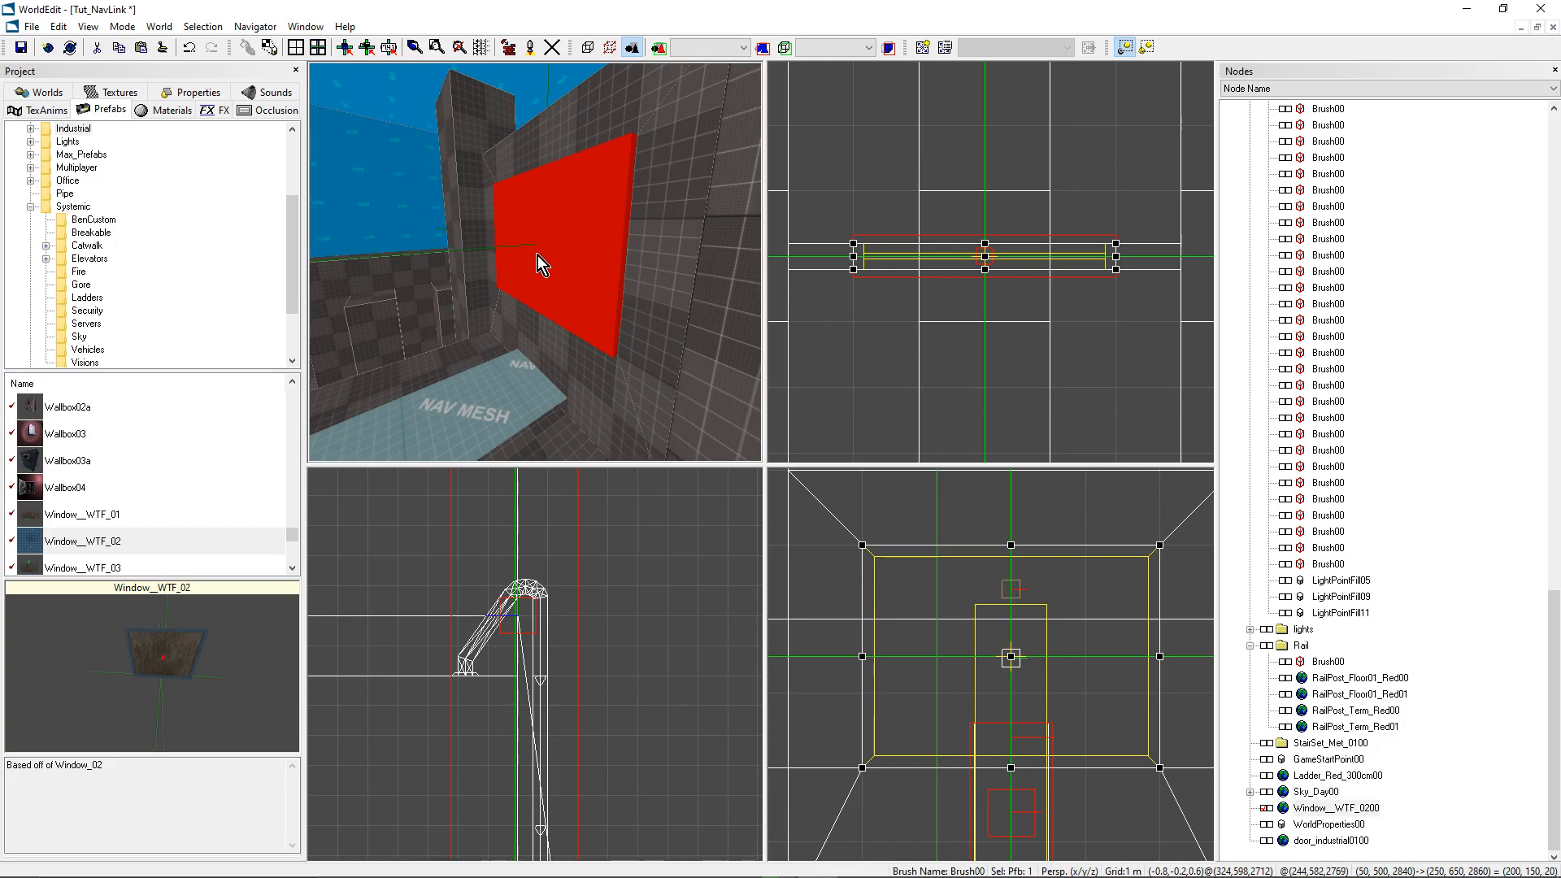
Step: Select the Trigger00 object in the world and show its properties
{"action": "scroll", "coordinate": [1357, 703], "scroll_direction": "up", "scroll_amount": 10}
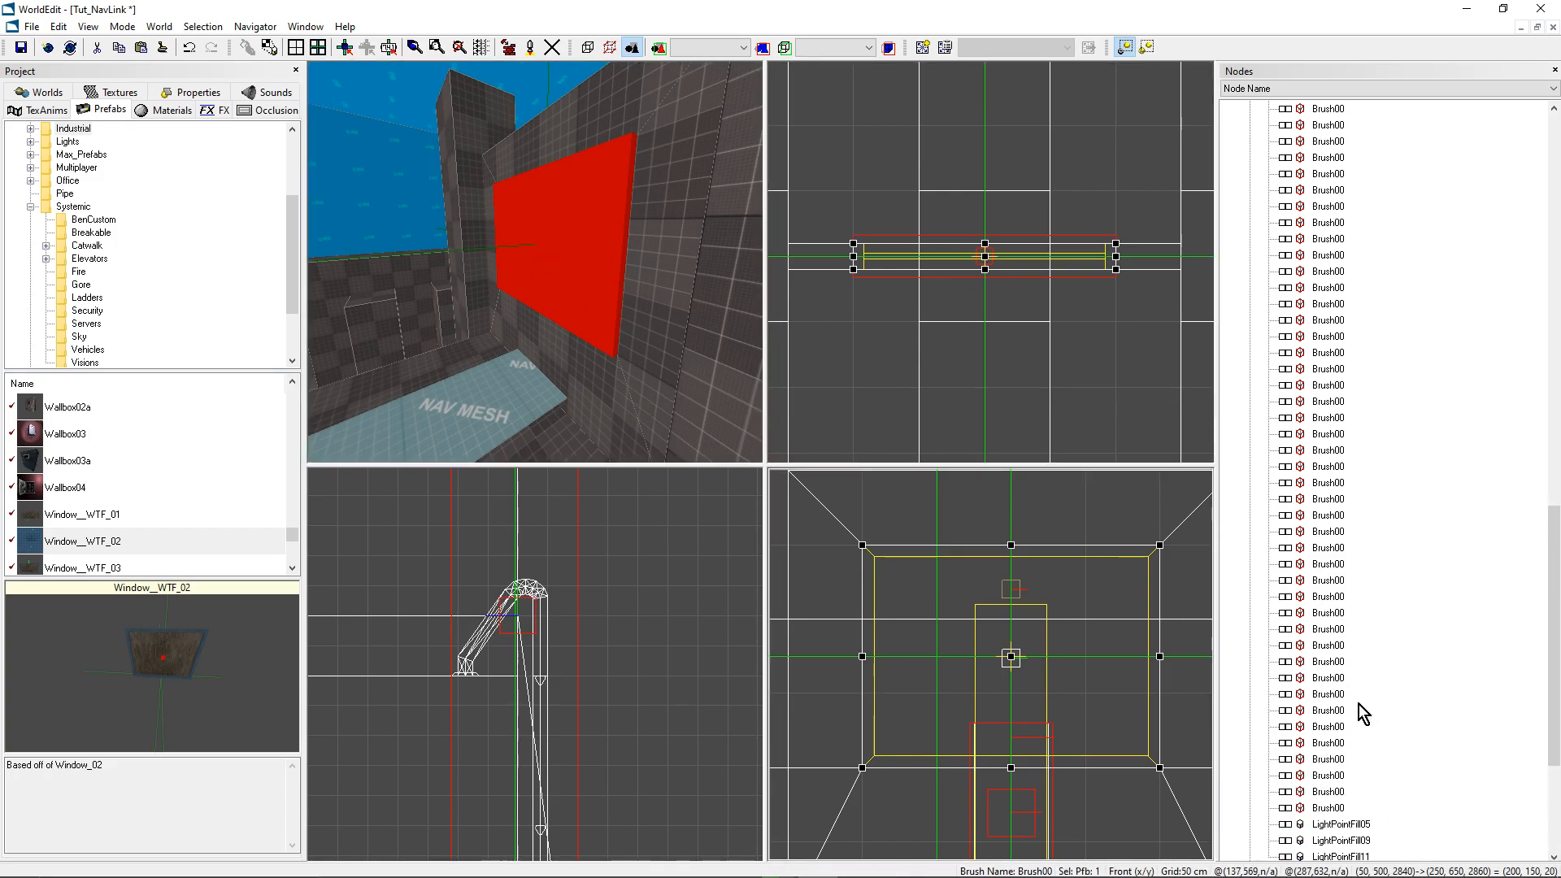
{"action": "scroll", "coordinate": [1318, 613], "scroll_direction": "up", "scroll_amount": 2}
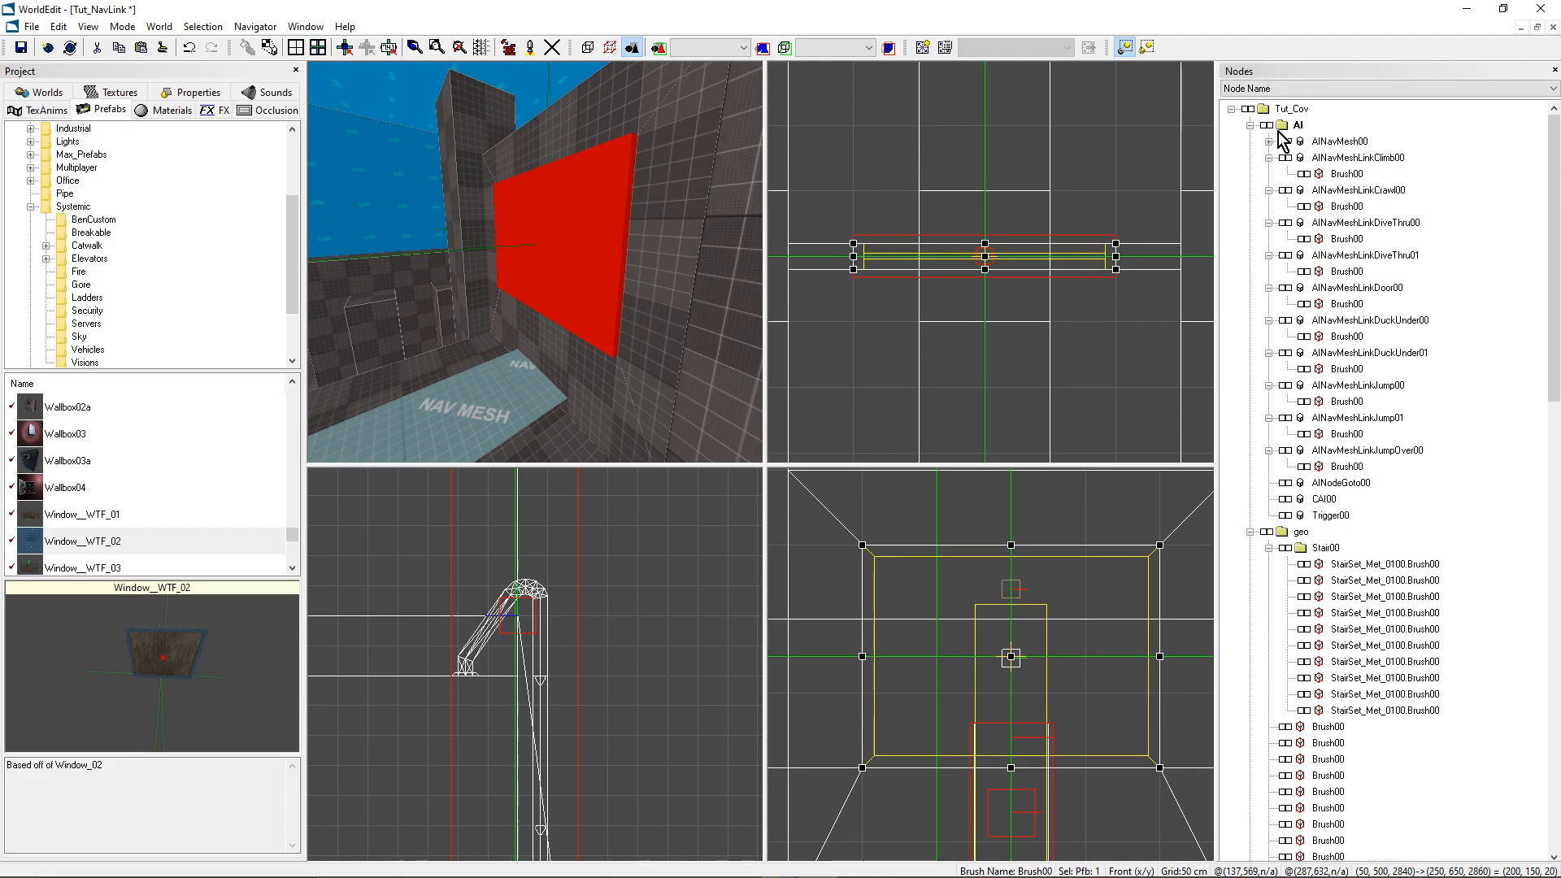
{"action": "left_click", "coordinate": [1321, 517]}
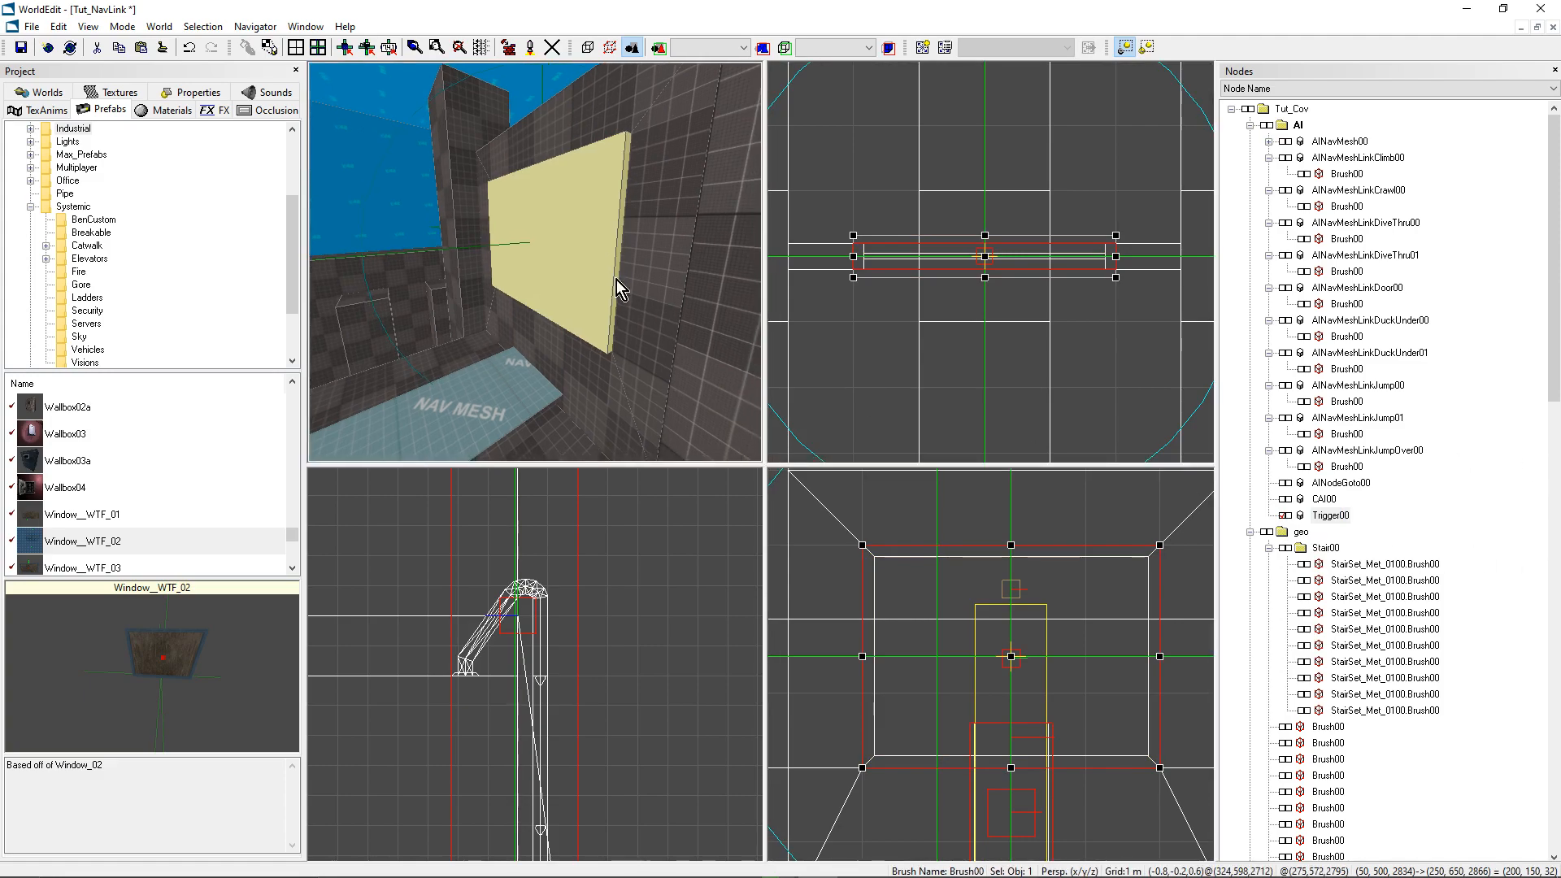
{"action": "left_click", "coordinate": [199, 92]}
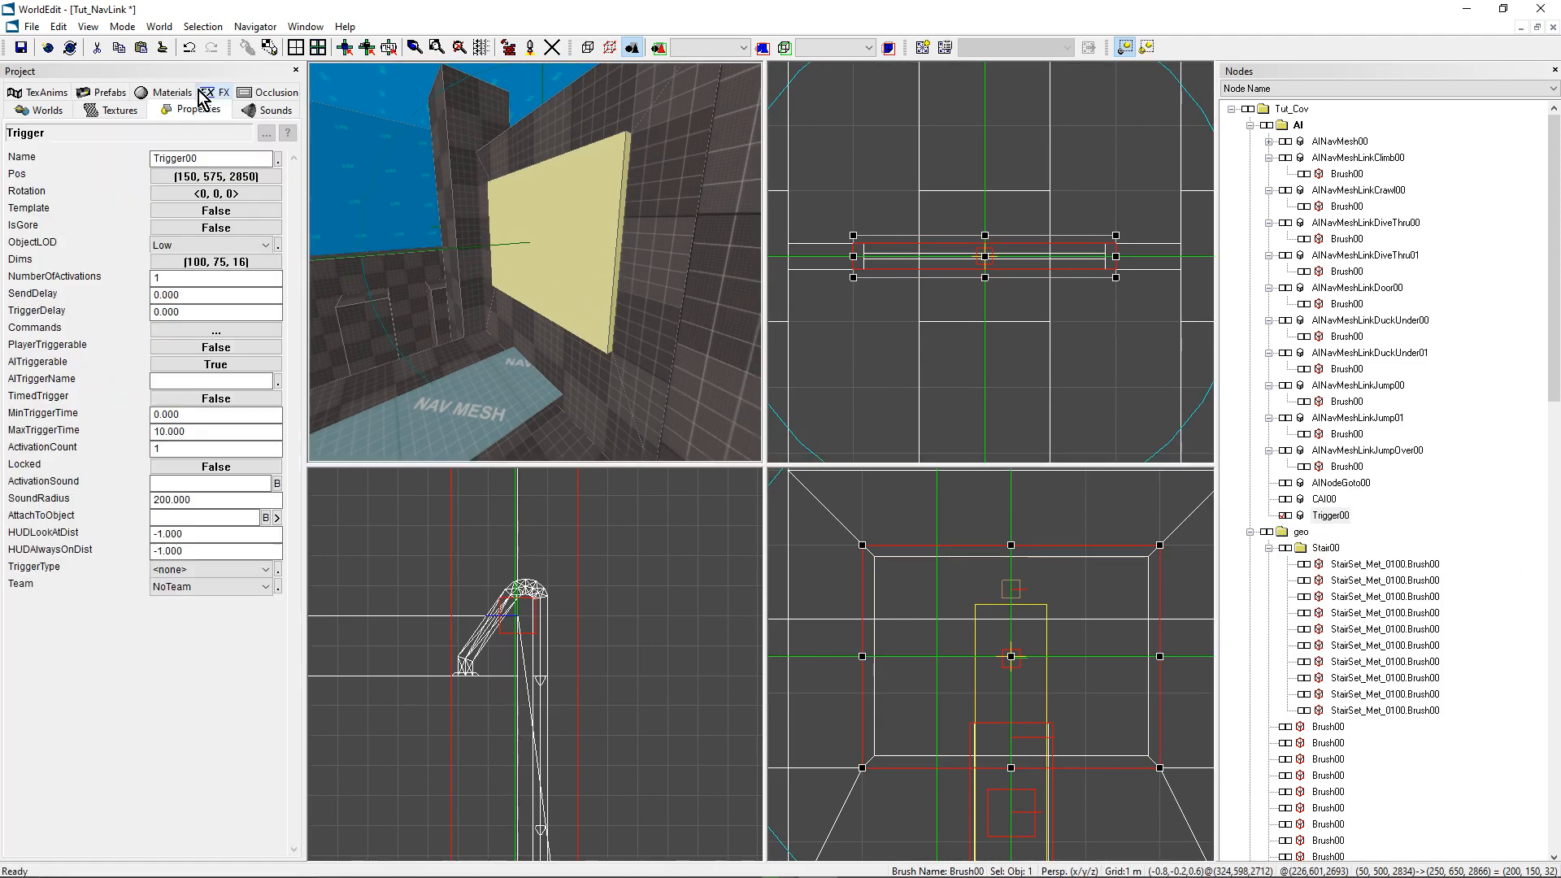
{"action": "left_click", "coordinate": [171, 333]}
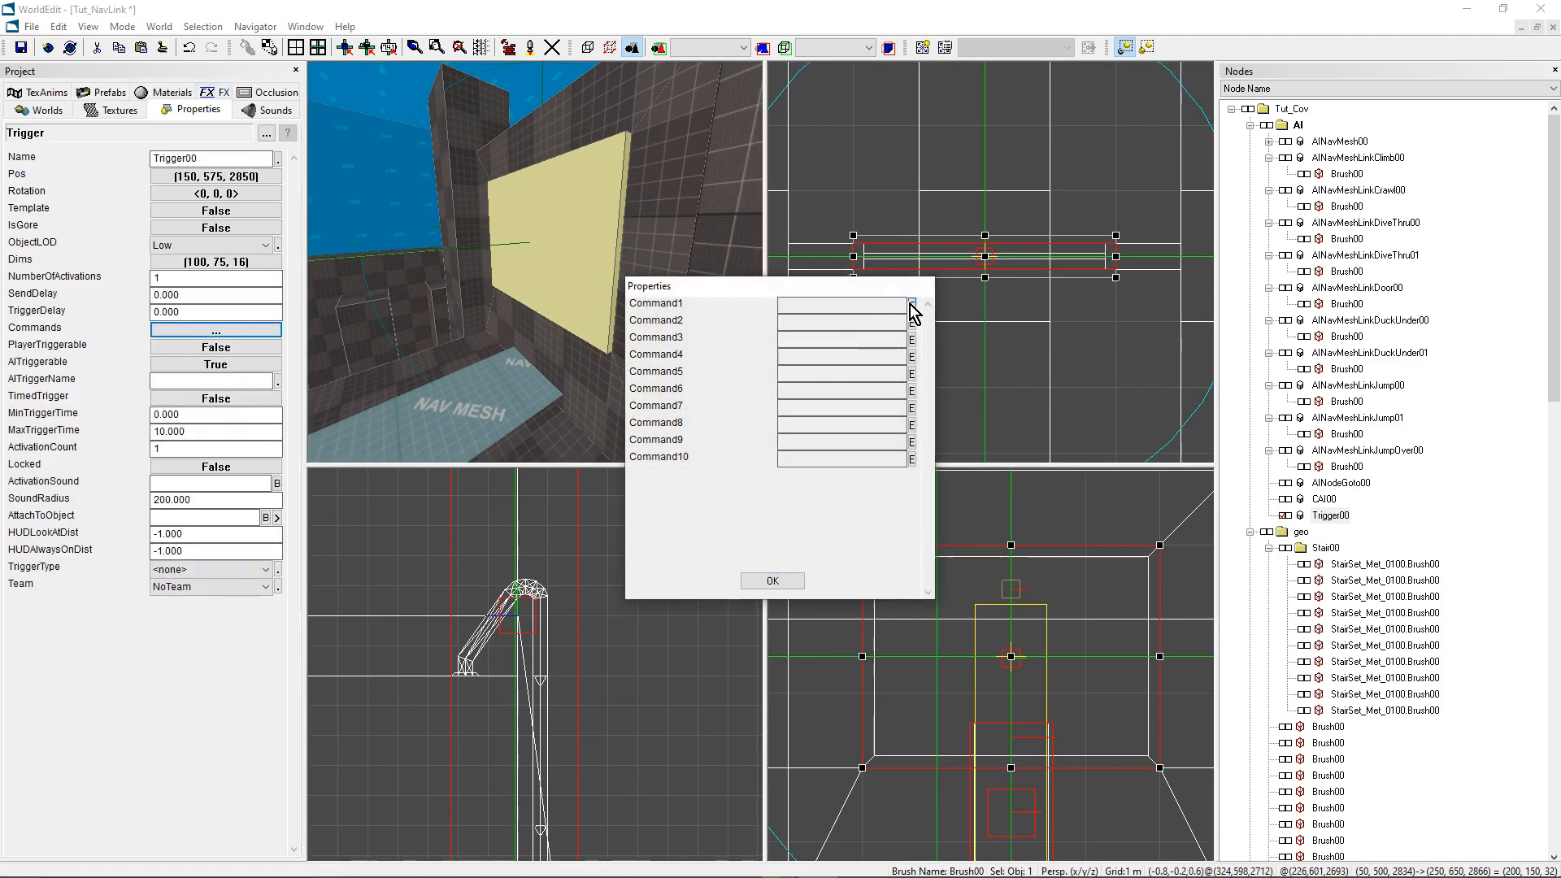
{"action": "left_click", "coordinate": [910, 309]}
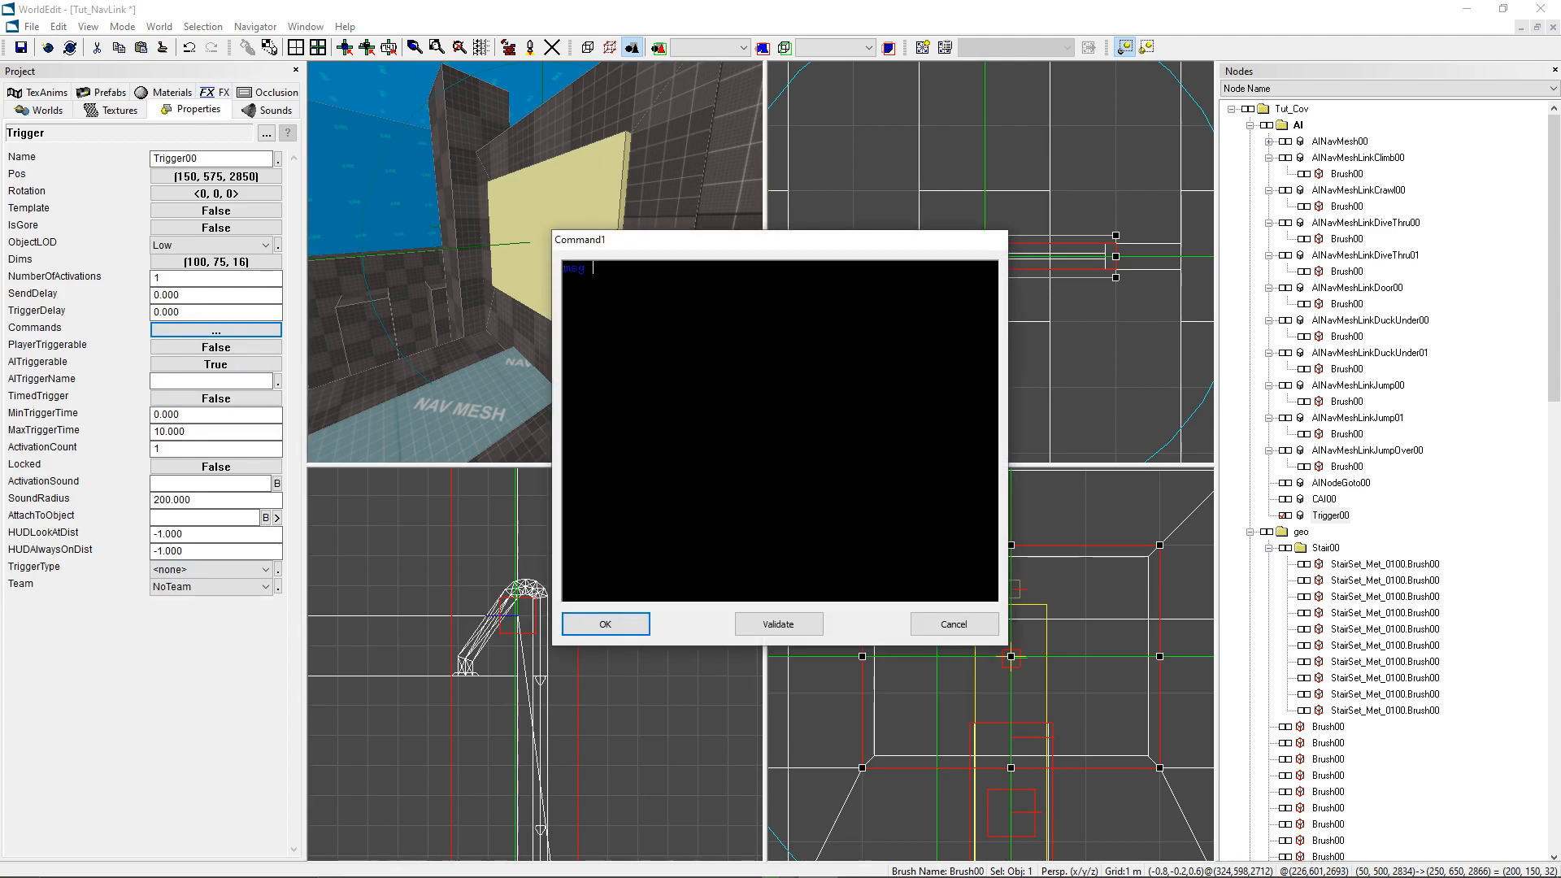
{"action": "type", "text": "msg"}
{"action": "key", "text": "ctrl+v"}
{"action": "left_click", "coordinate": [962, 629]}
{"action": "left_click", "coordinate": [771, 581]}
Step: Copy the name of the window prefab node Window__WTF_0200 again
{"action": "scroll", "coordinate": [1382, 662], "scroll_direction": "down", "scroll_amount": 10}
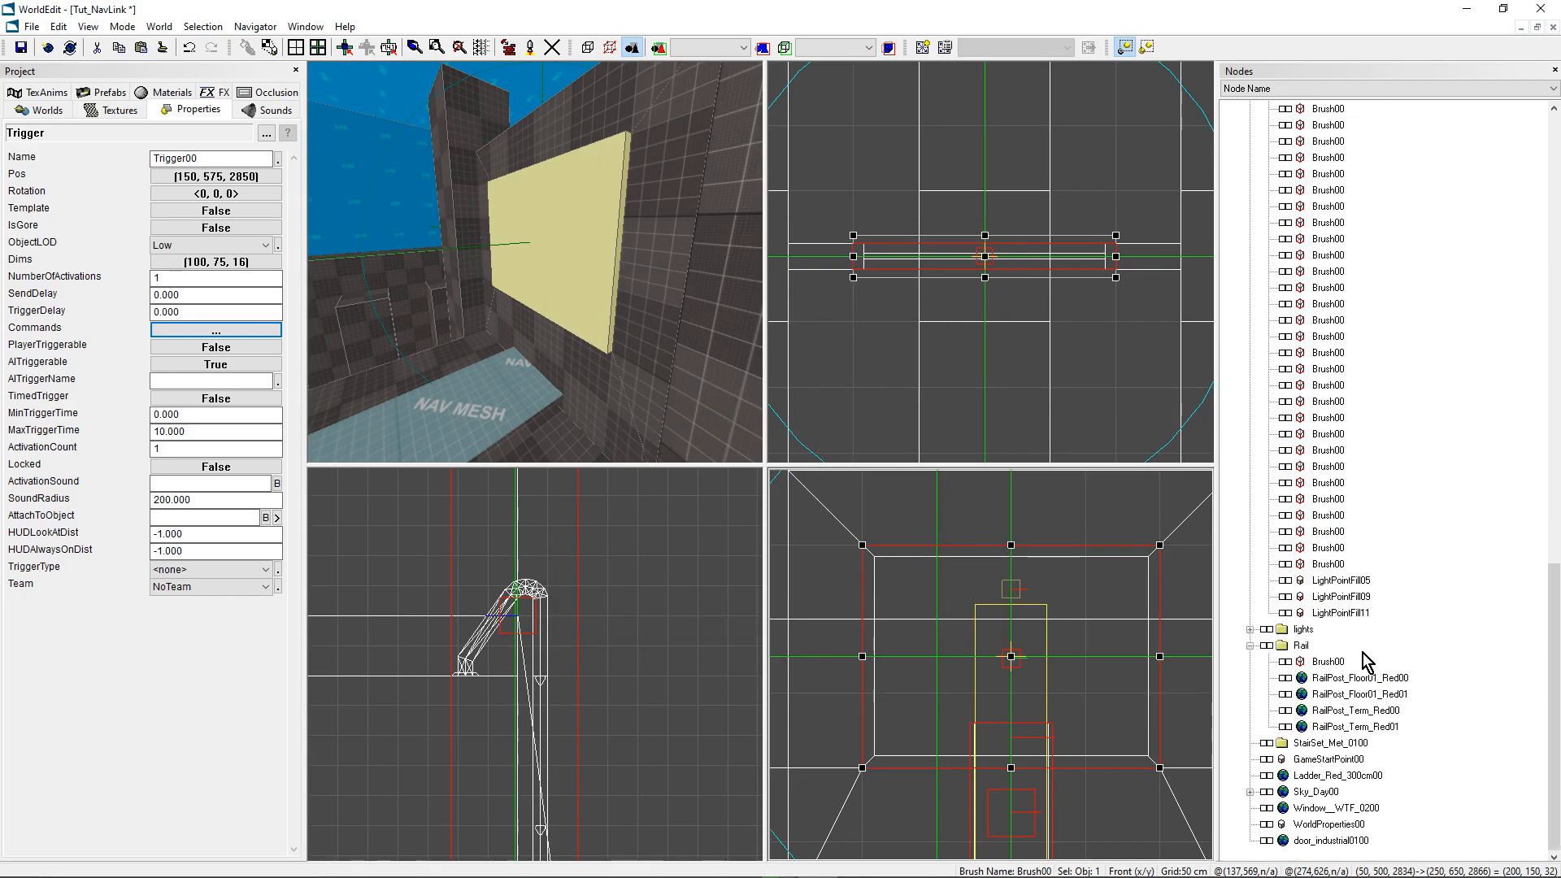
{"action": "left_click", "coordinate": [1311, 808]}
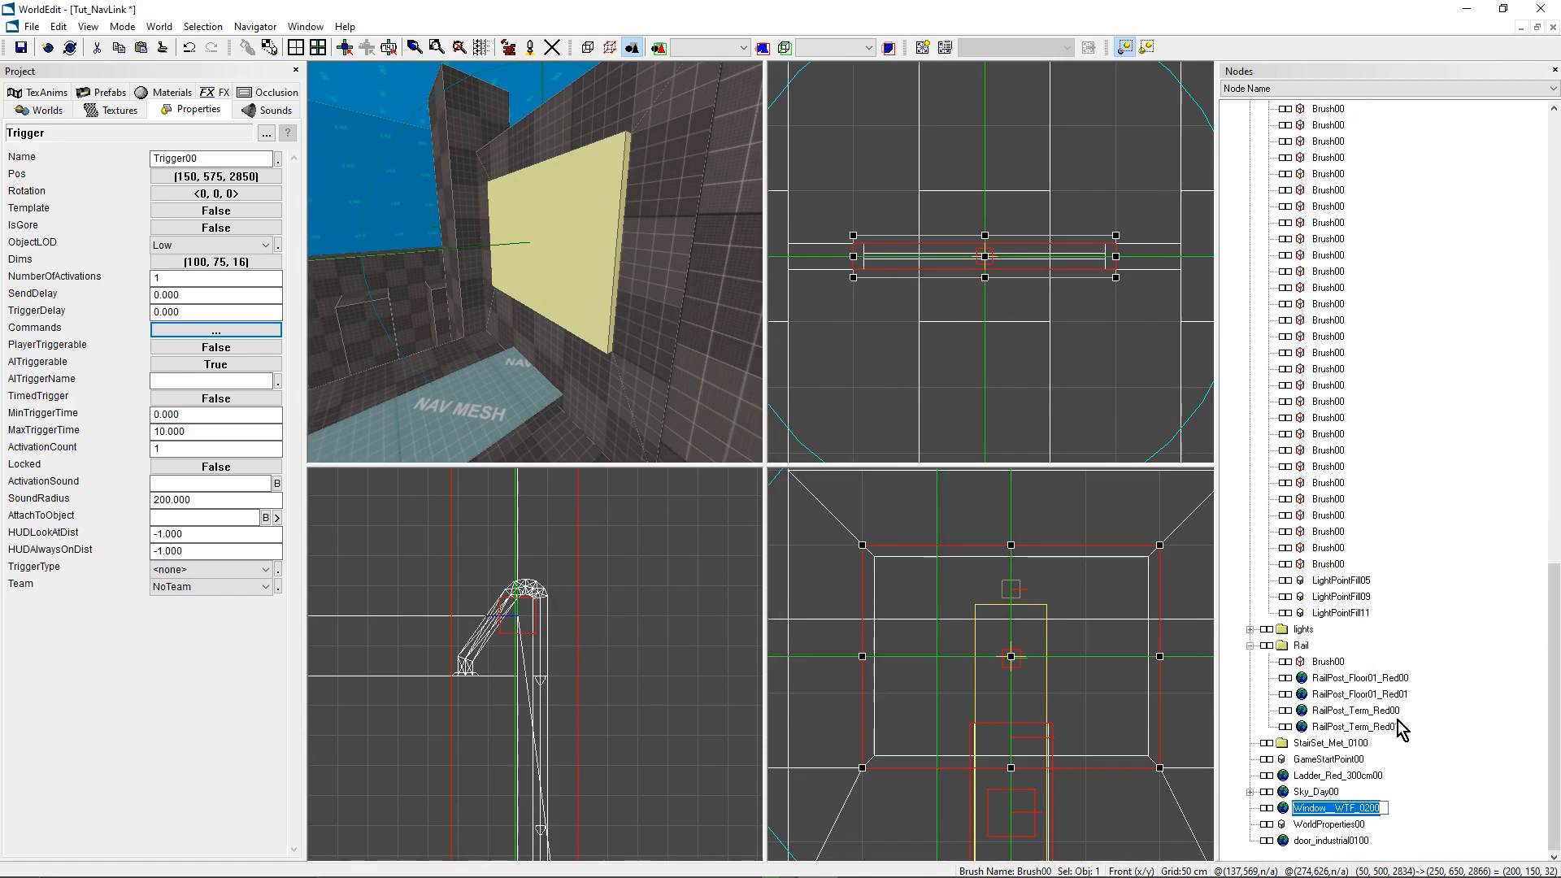
{"action": "left_click", "coordinate": [1322, 724]}
{"action": "scroll", "coordinate": [1390, 650], "scroll_direction": "up", "scroll_amount": 10}
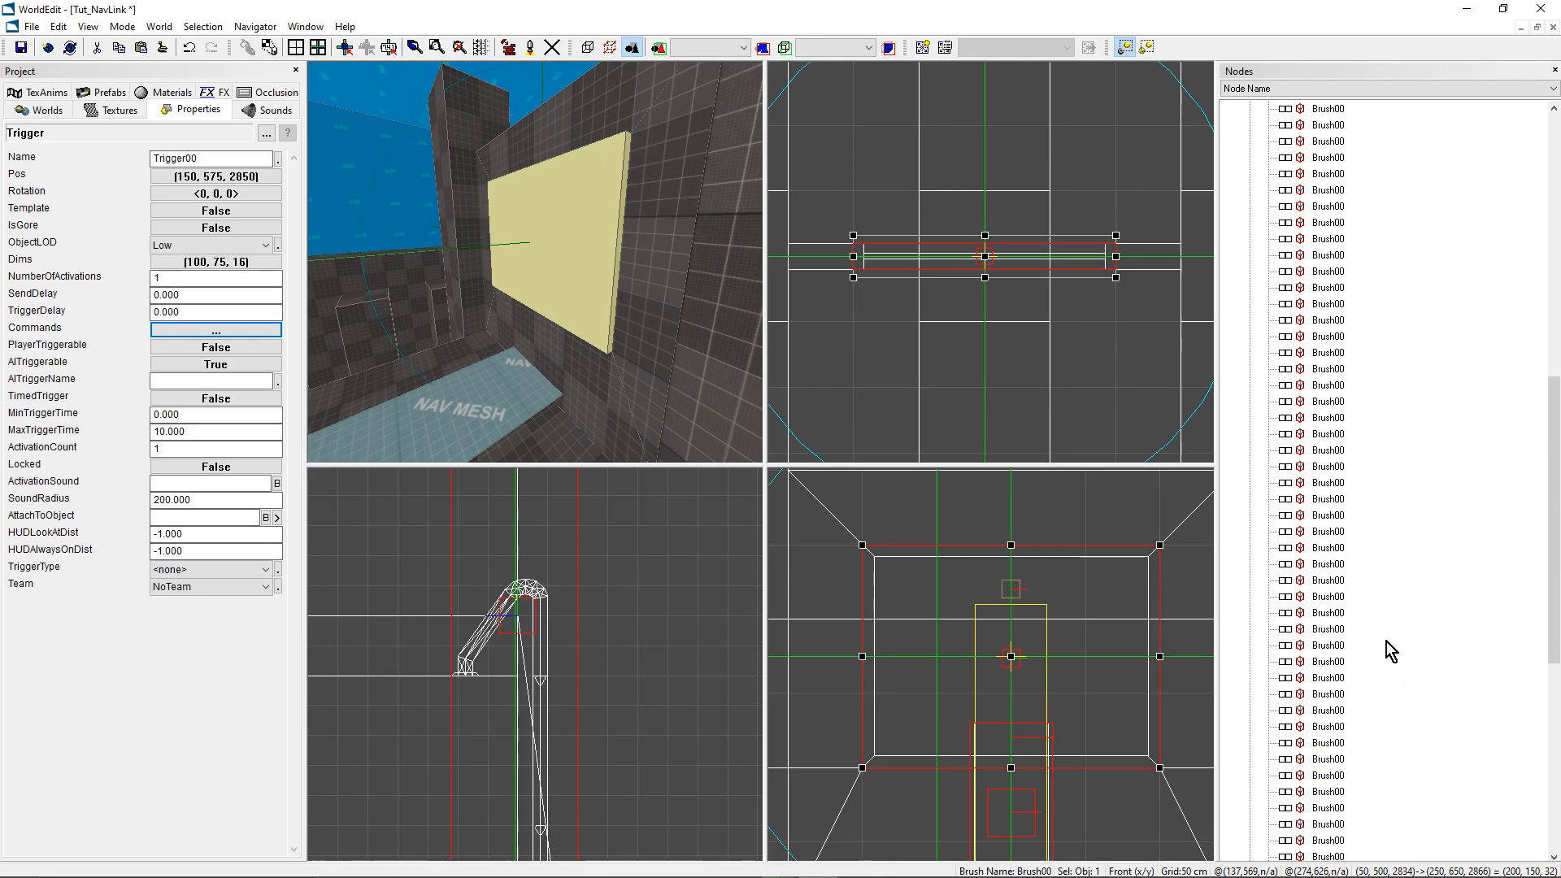
Step: Set the trigger's Command1 to "msg Window__WTF_0200.GlassWorldModel destroy;"
{"action": "left_click", "coordinate": [218, 331]}
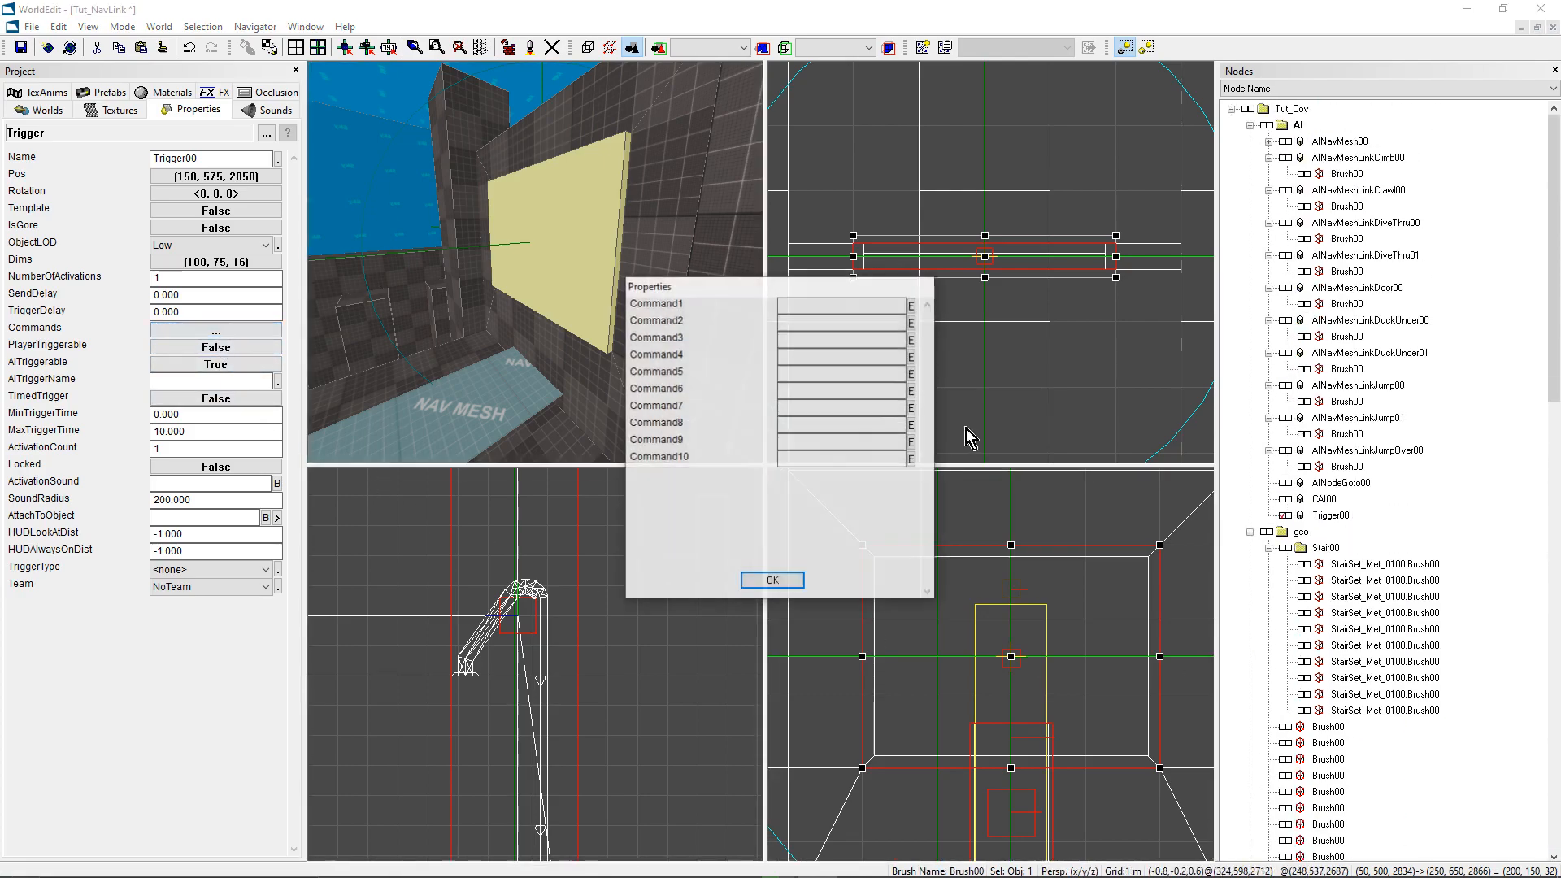
{"action": "left_click", "coordinate": [912, 309]}
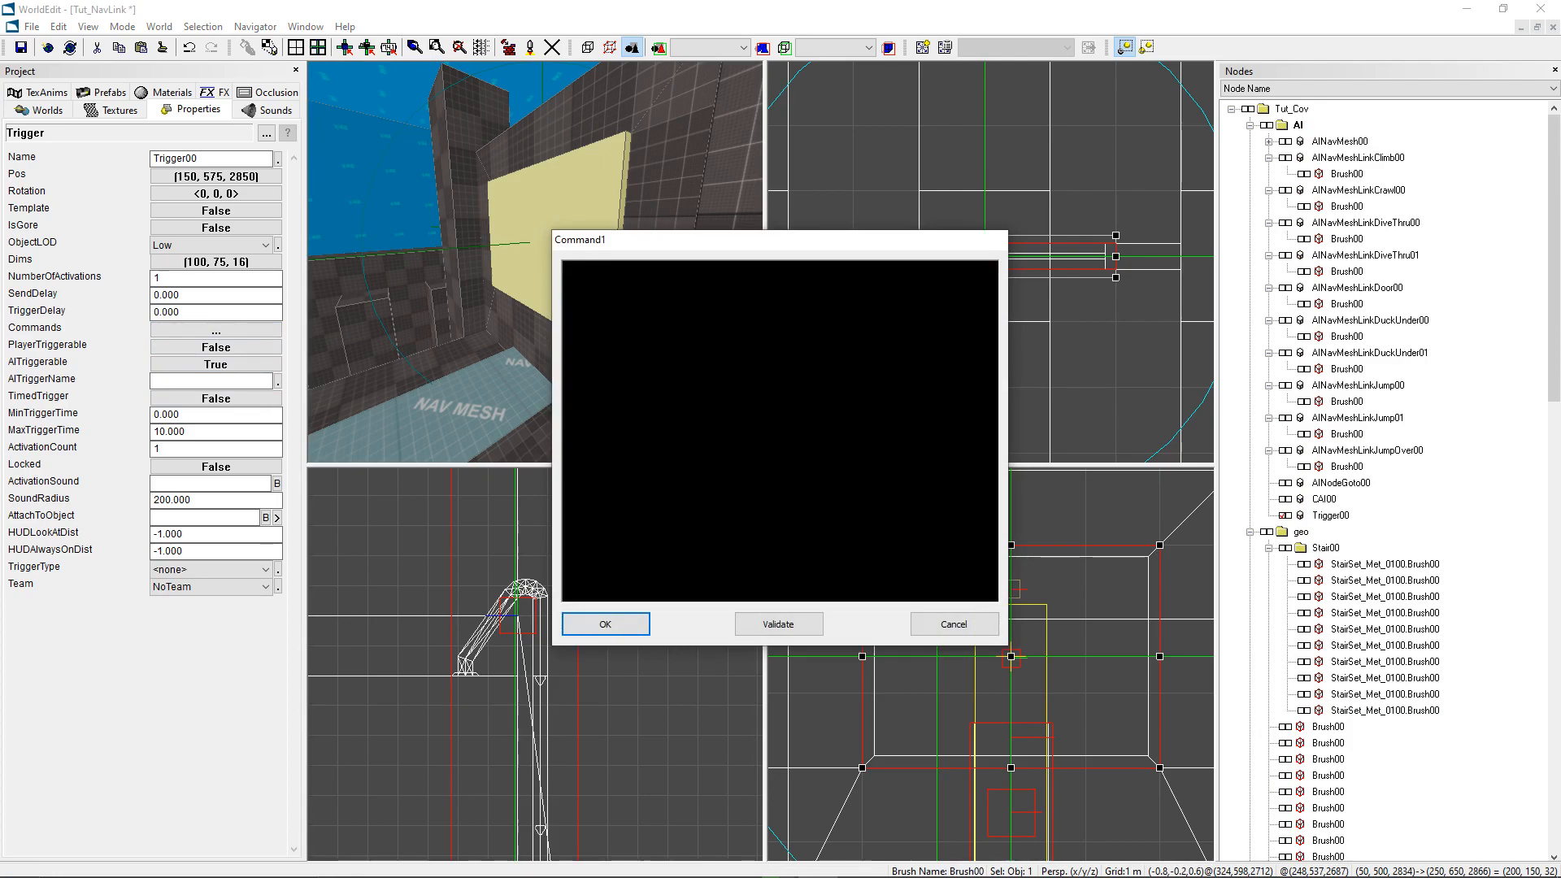
{"action": "key", "text": "ctrl+v"}
{"action": "key", "text": "alt+Tab"}
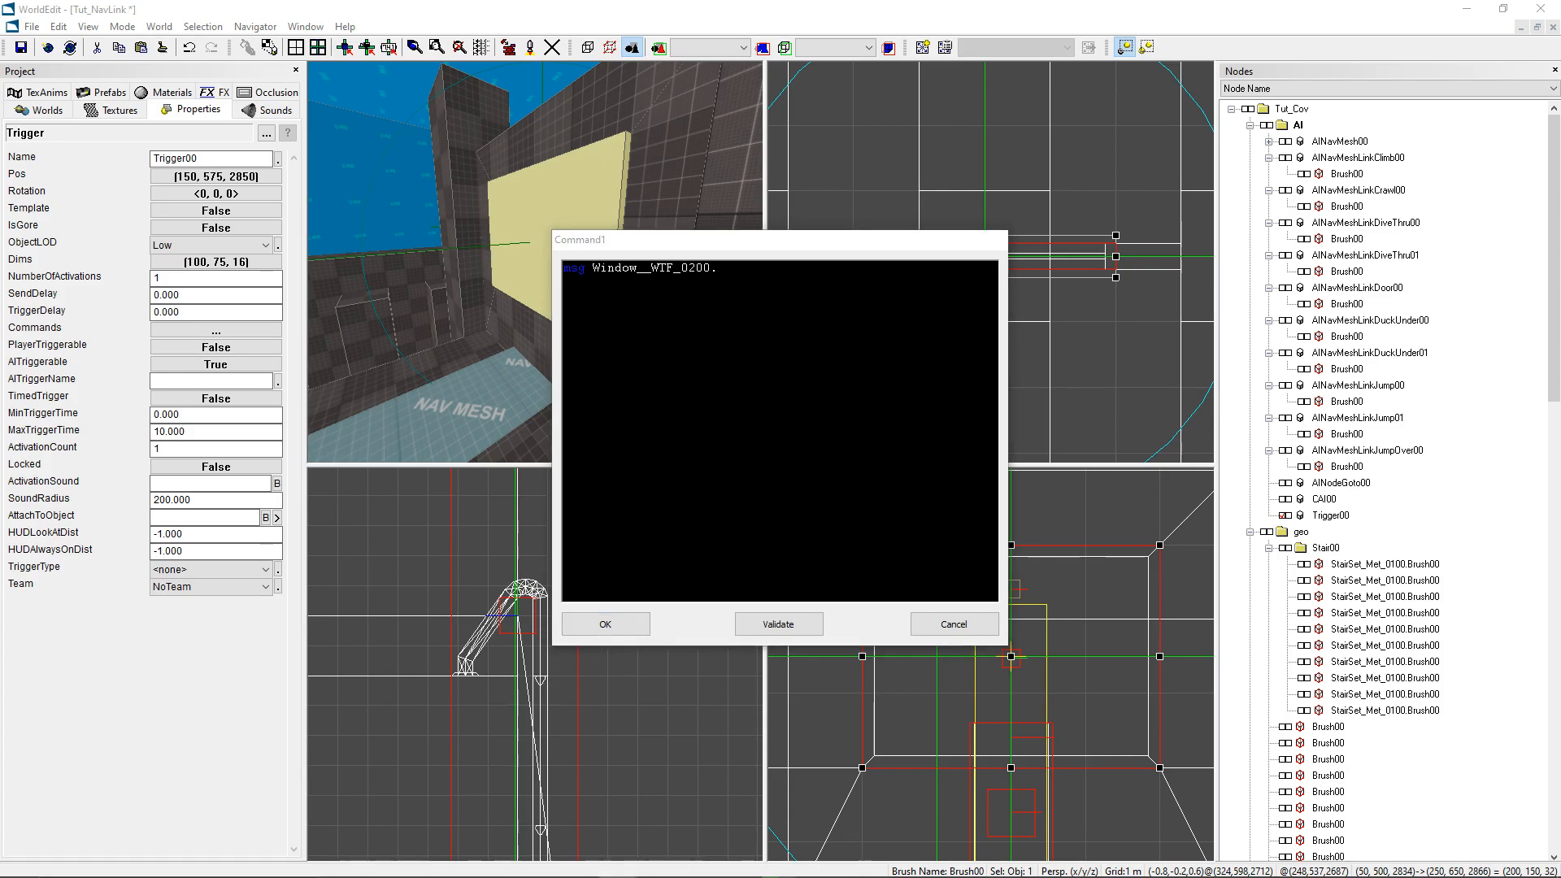
{"action": "left_click", "coordinate": [732, 261]}
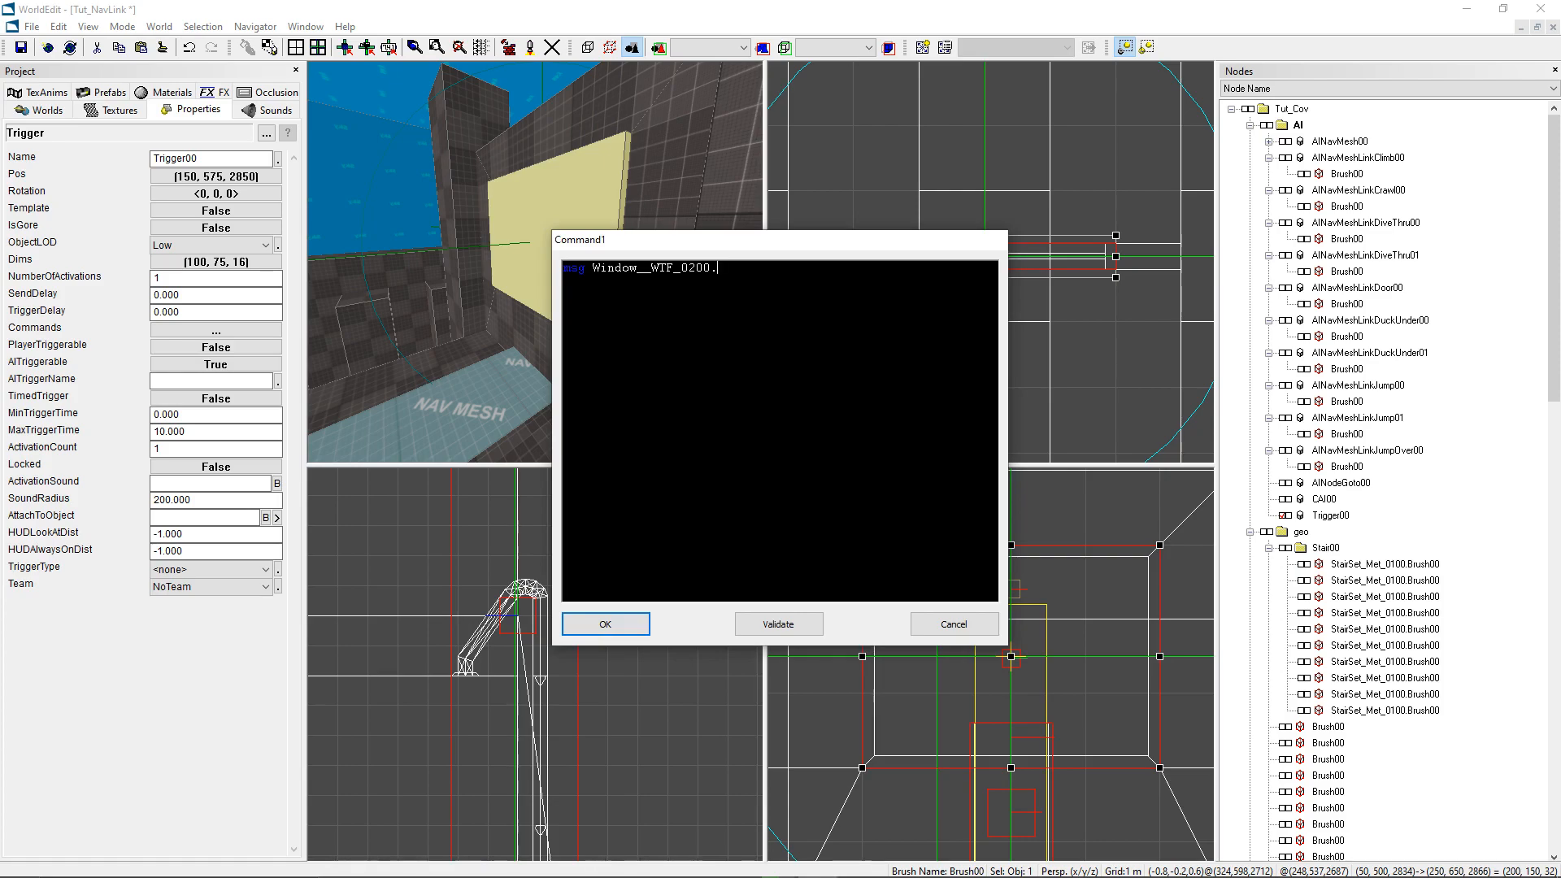
{"action": "type", "text": "GlassWorldModel"}
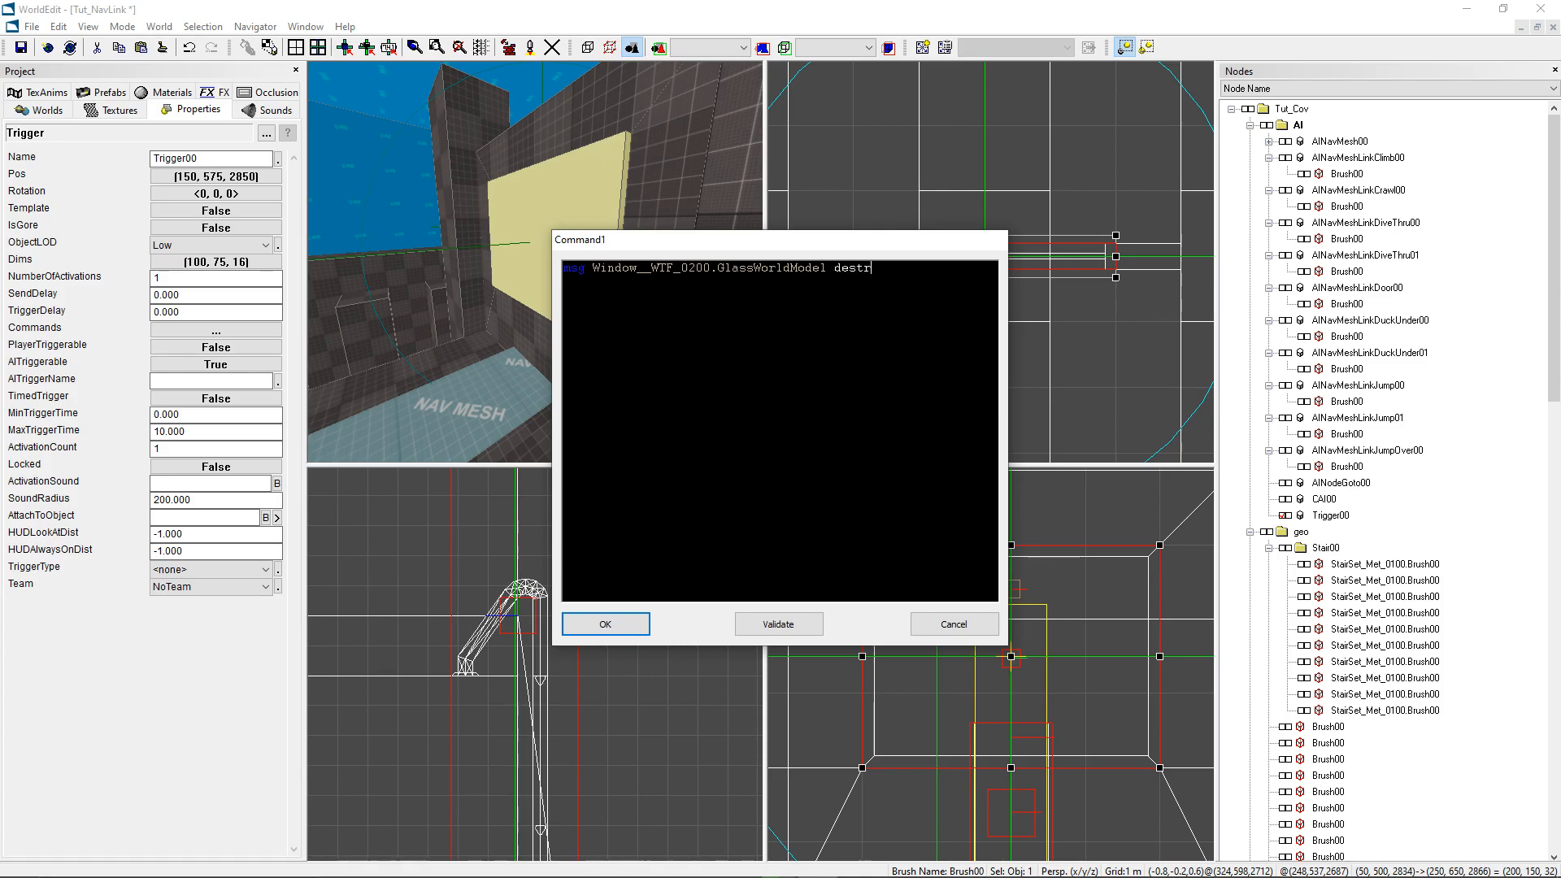
{"action": "type", "text": "destroy;"}
{"action": "left_click", "coordinate": [606, 624]}
{"action": "left_click", "coordinate": [768, 587]}
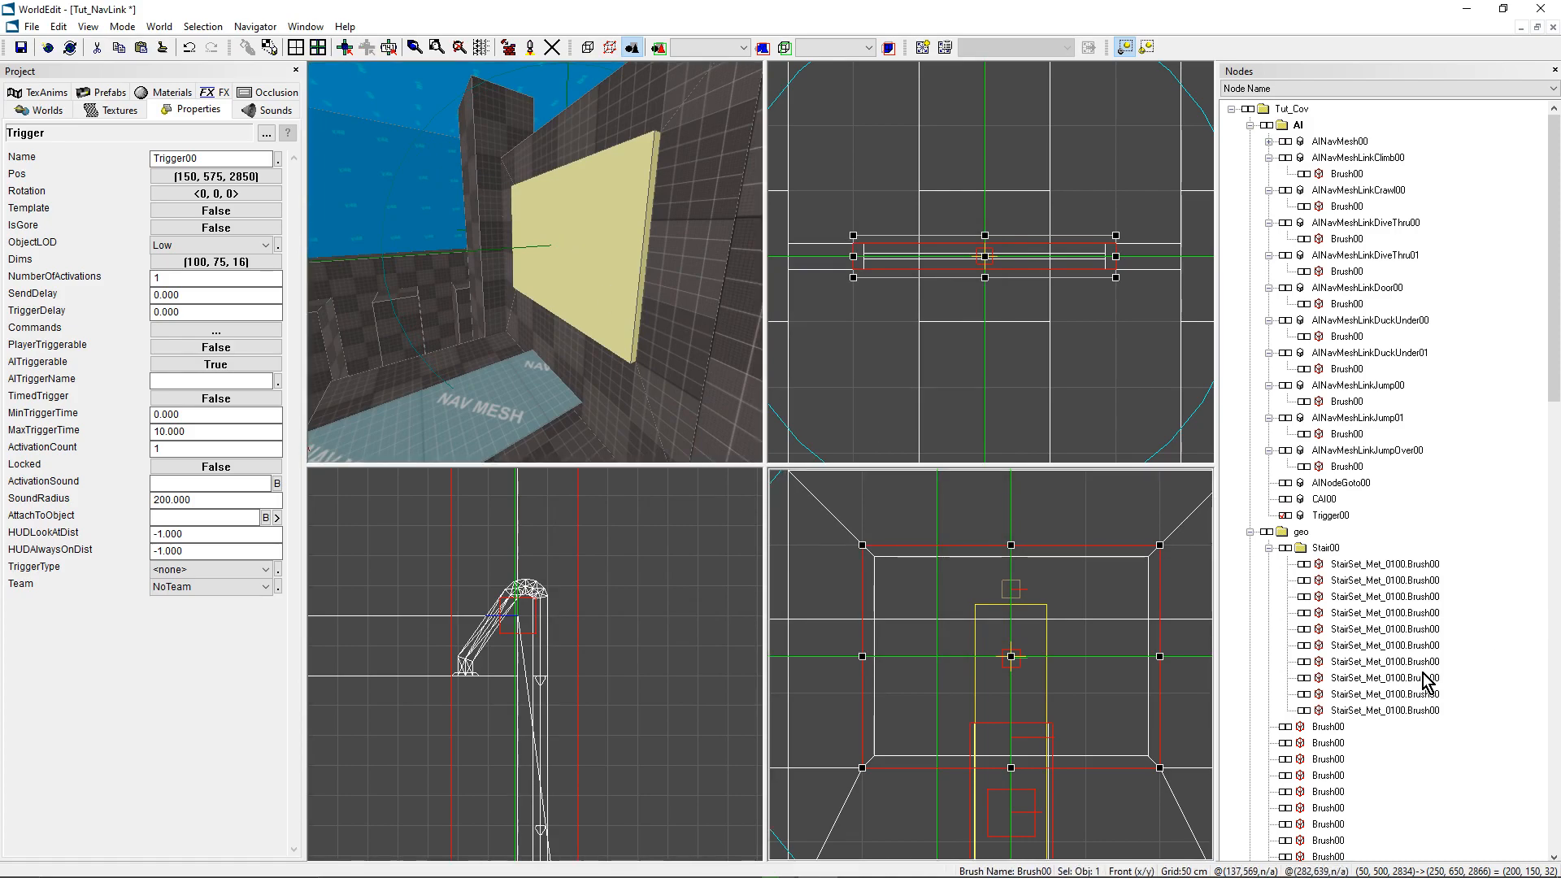
Step: Collapse the AINavMeshLinkClimb00 and AINavMeshLinkCrawl00 nodes, keeping Trigger00 selected
{"action": "left_click", "coordinate": [1330, 515]}
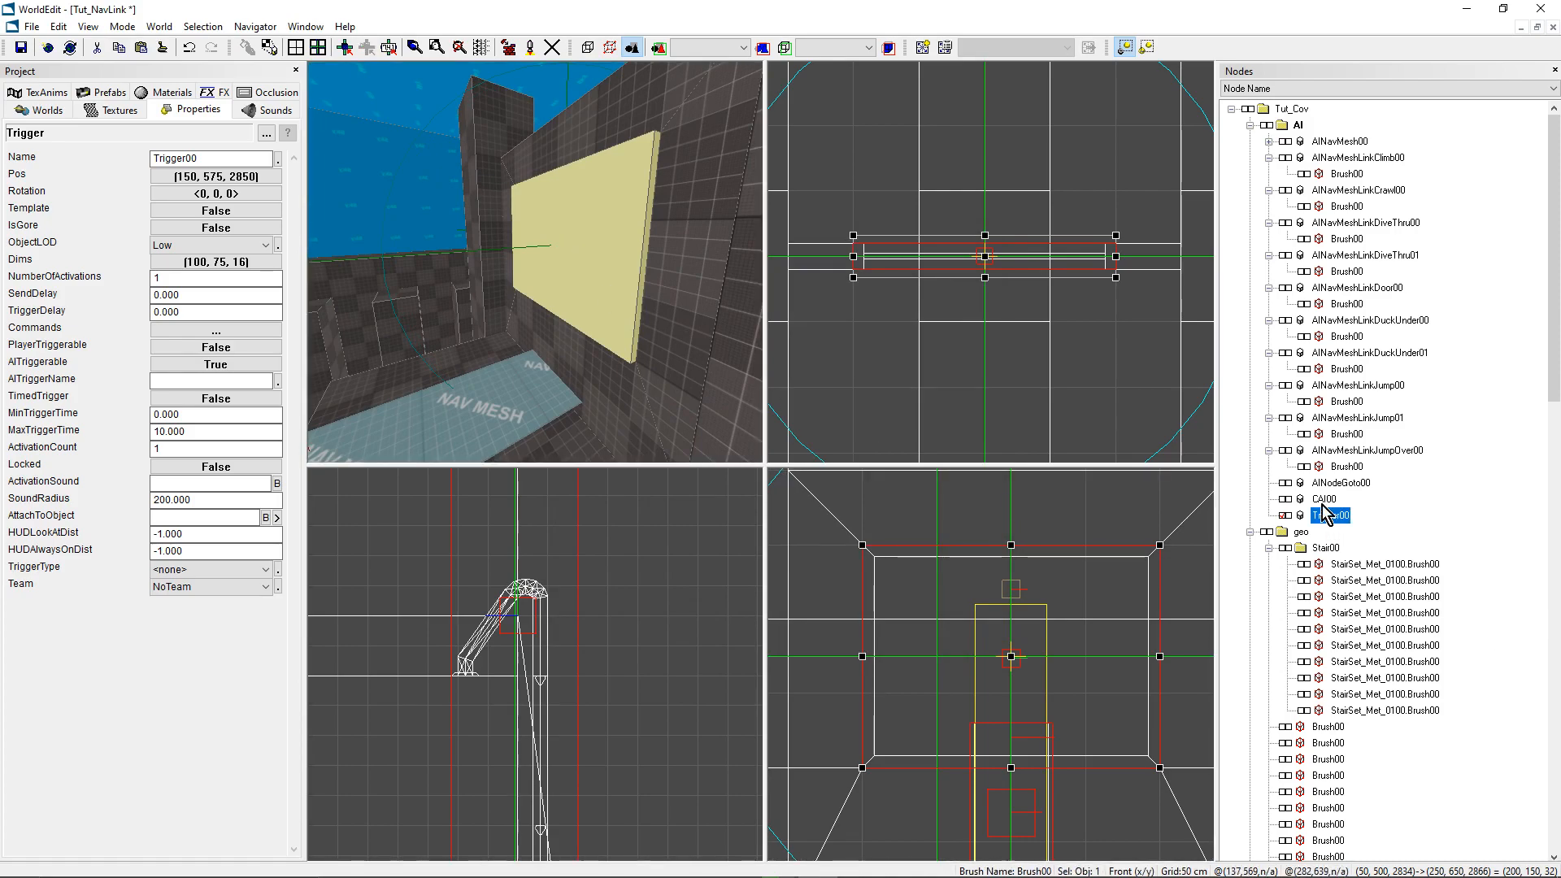
{"action": "left_click", "coordinate": [1269, 158]}
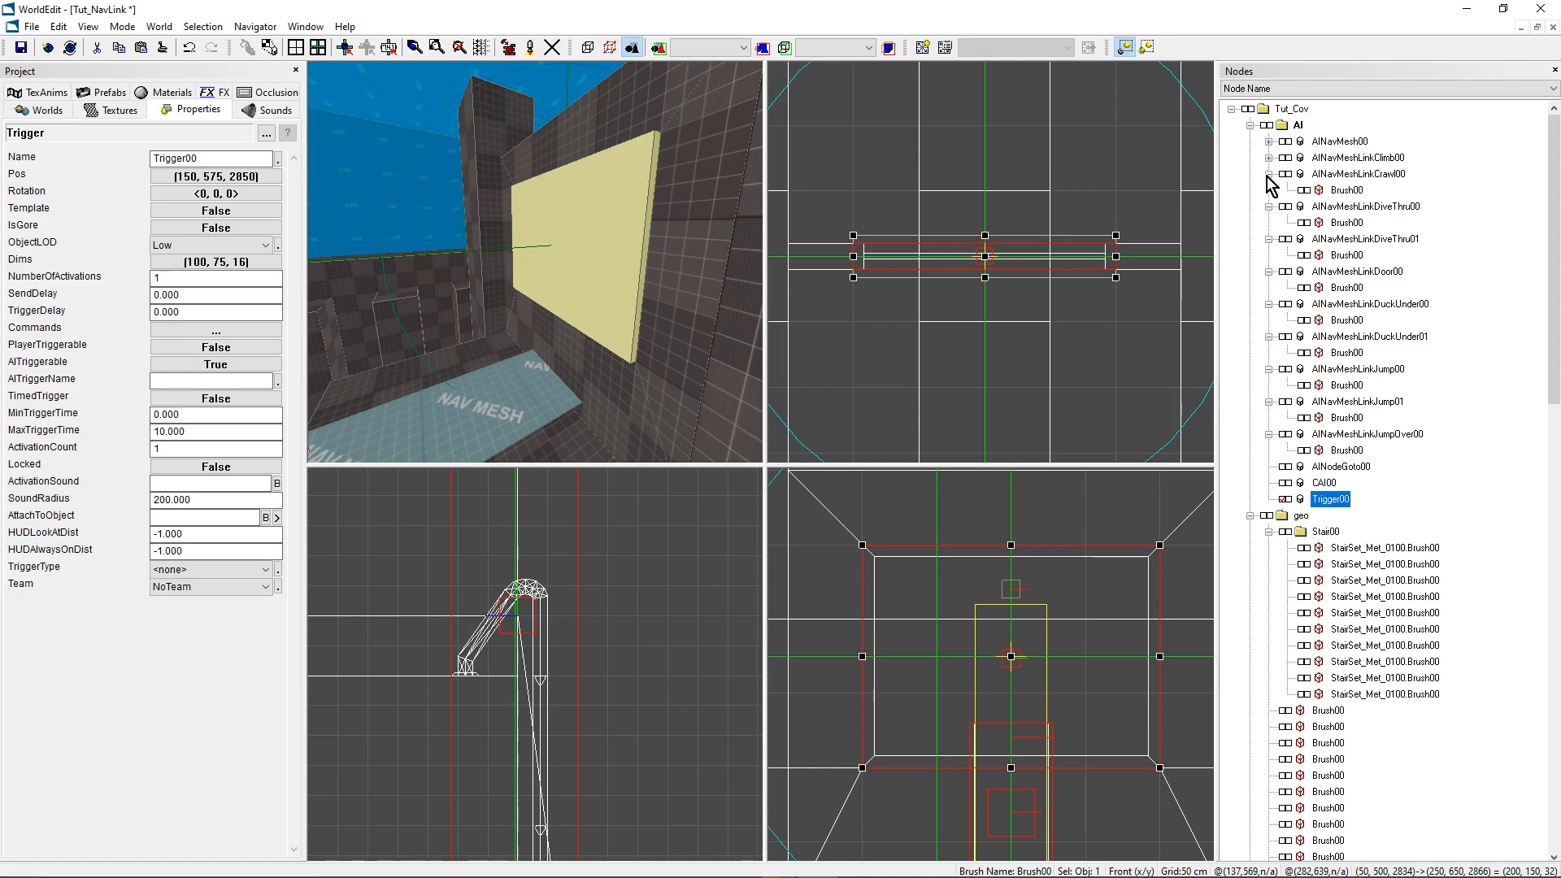
{"action": "left_click", "coordinate": [1269, 174]}
{"action": "left_click", "coordinate": [1284, 483]}
{"action": "left_click", "coordinate": [1283, 483]}
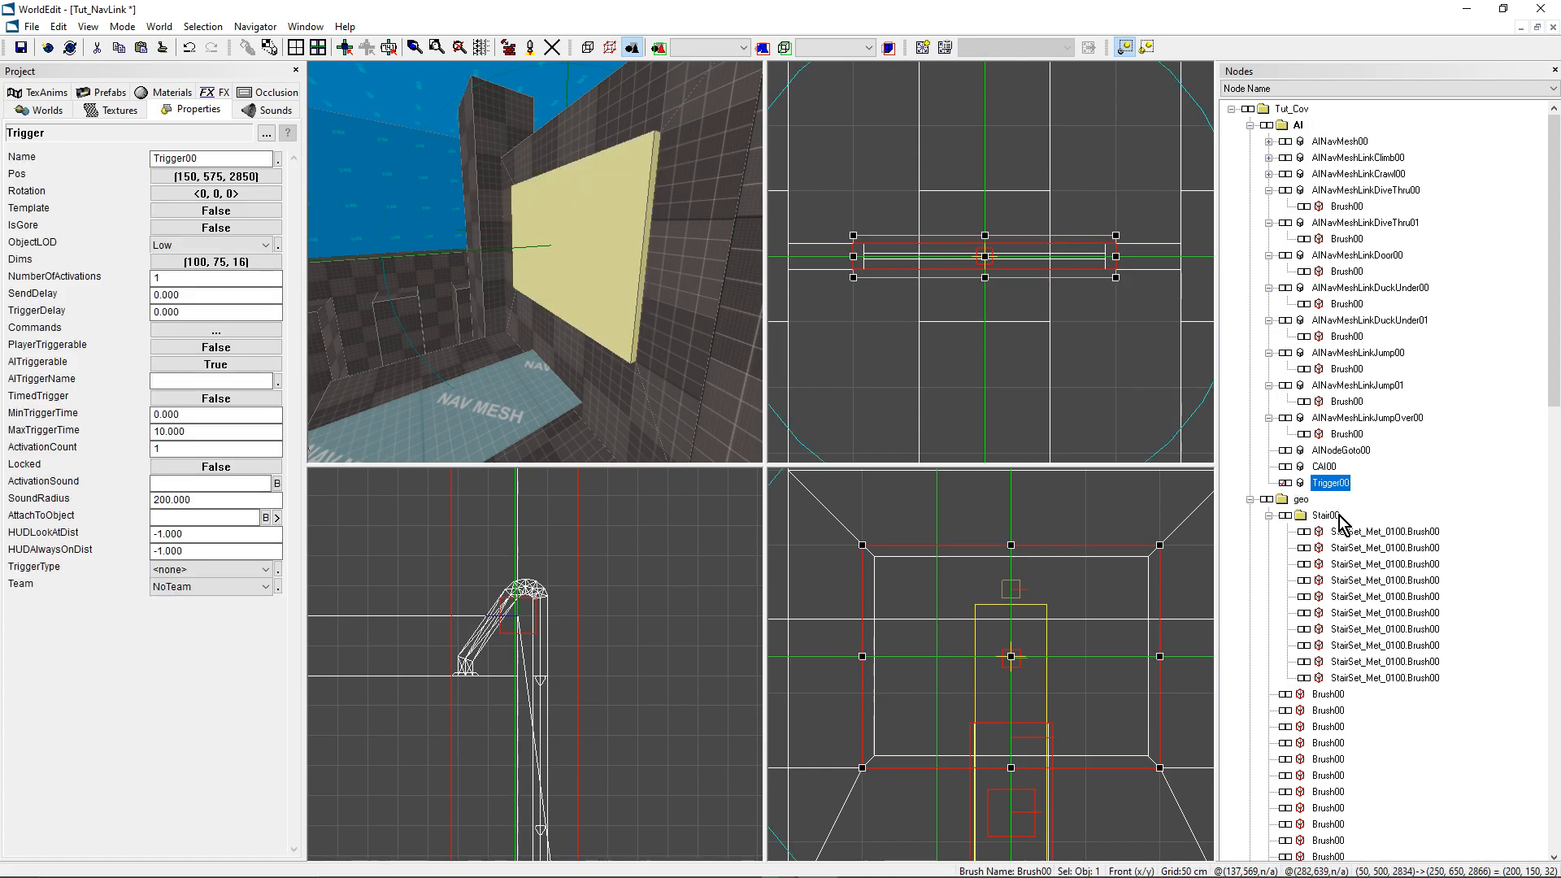
Step: Duplicate the upper nav mesh brush beside the stairs and shift the copy 150 cm out over the steps
{"action": "mouse_move", "coordinate": [530, 293]}
{"action": "right_mouse_down"}
{"action": "mouse_move", "coordinate": [530, 324]}
{"action": "mouse_move", "coordinate": [530, 293]}
{"action": "right_mouse_up"}
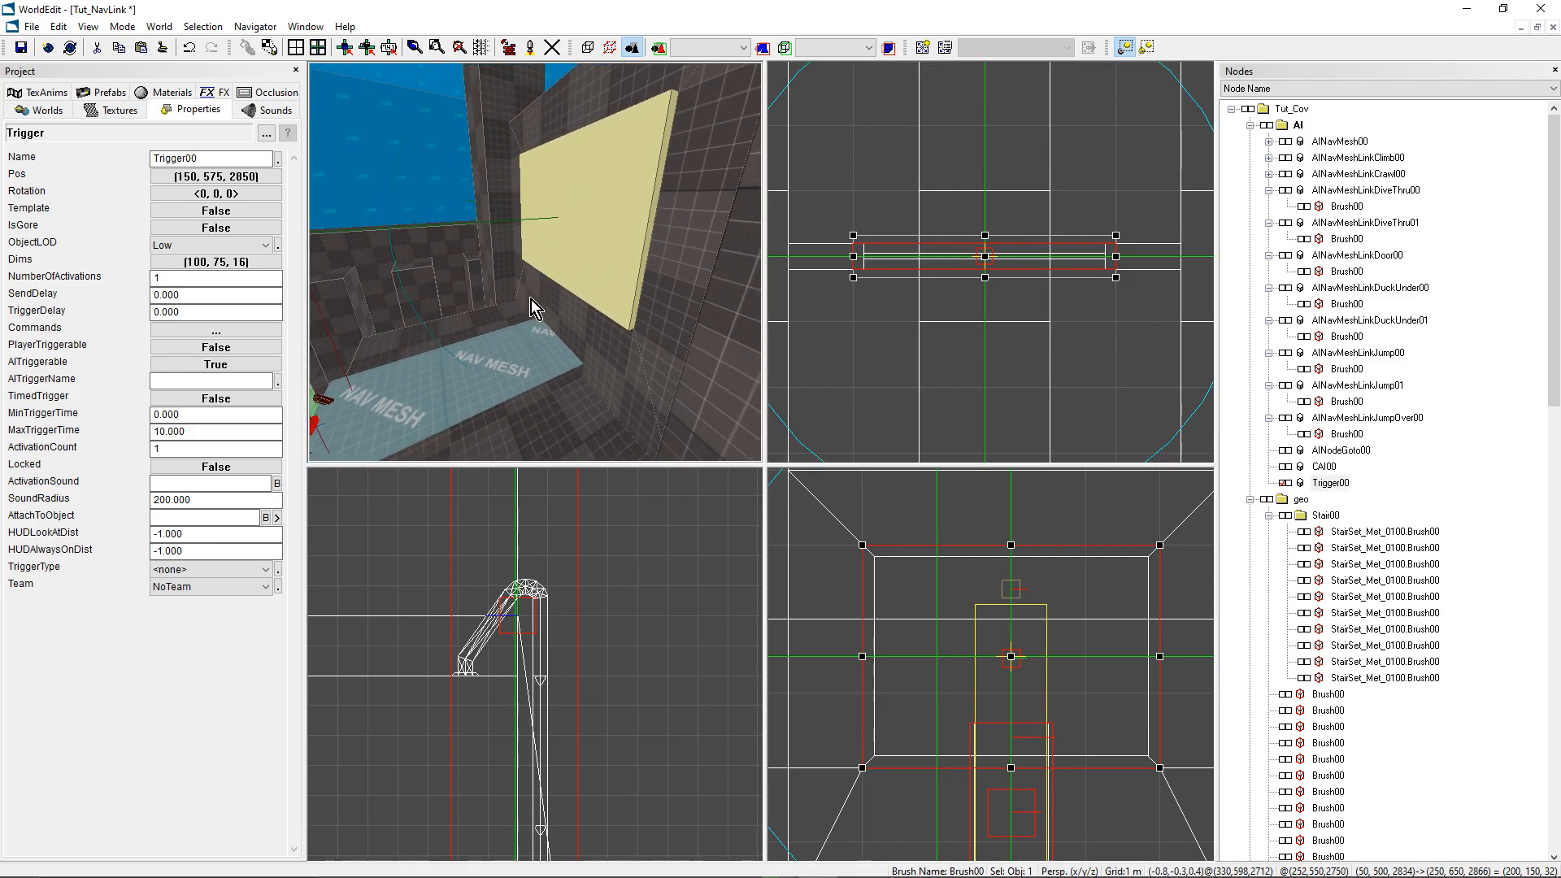
{"action": "key", "text": "b"}
{"action": "left_click", "coordinate": [508, 348]}
{"action": "mouse_move", "coordinate": [508, 348]}
{"action": "right_mouse_down"}
{"action": "mouse_move", "coordinate": [456, 348]}
{"action": "mouse_move", "coordinate": [618, 348]}
{"action": "right_mouse_up"}
{"action": "right_click_drag", "start_coordinate": [618, 263], "coordinate": [540, 271]}
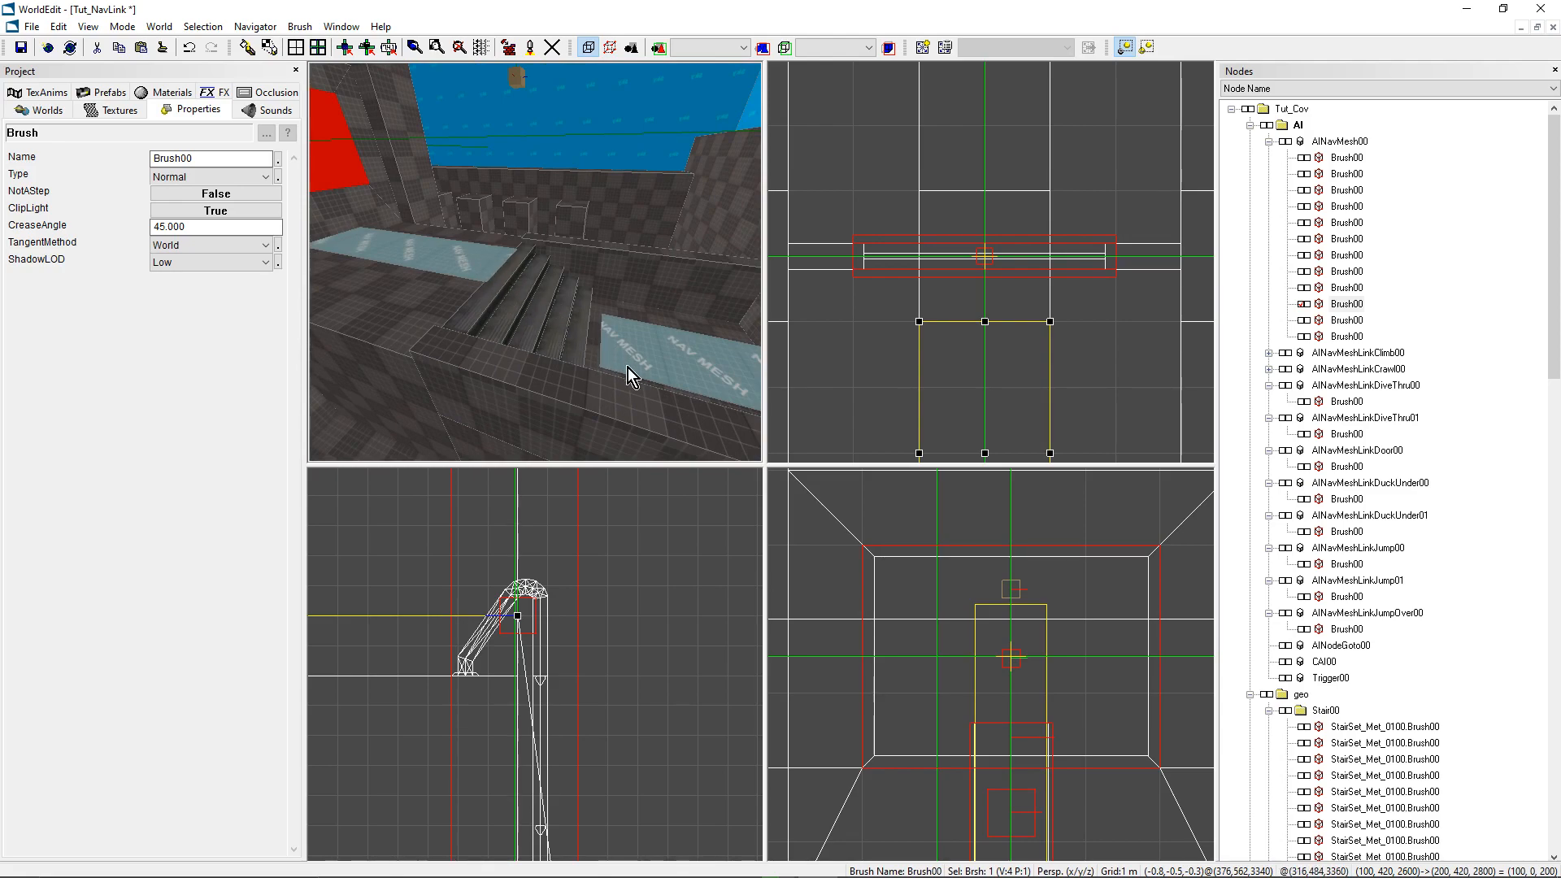
{"action": "left_click", "coordinate": [473, 259]}
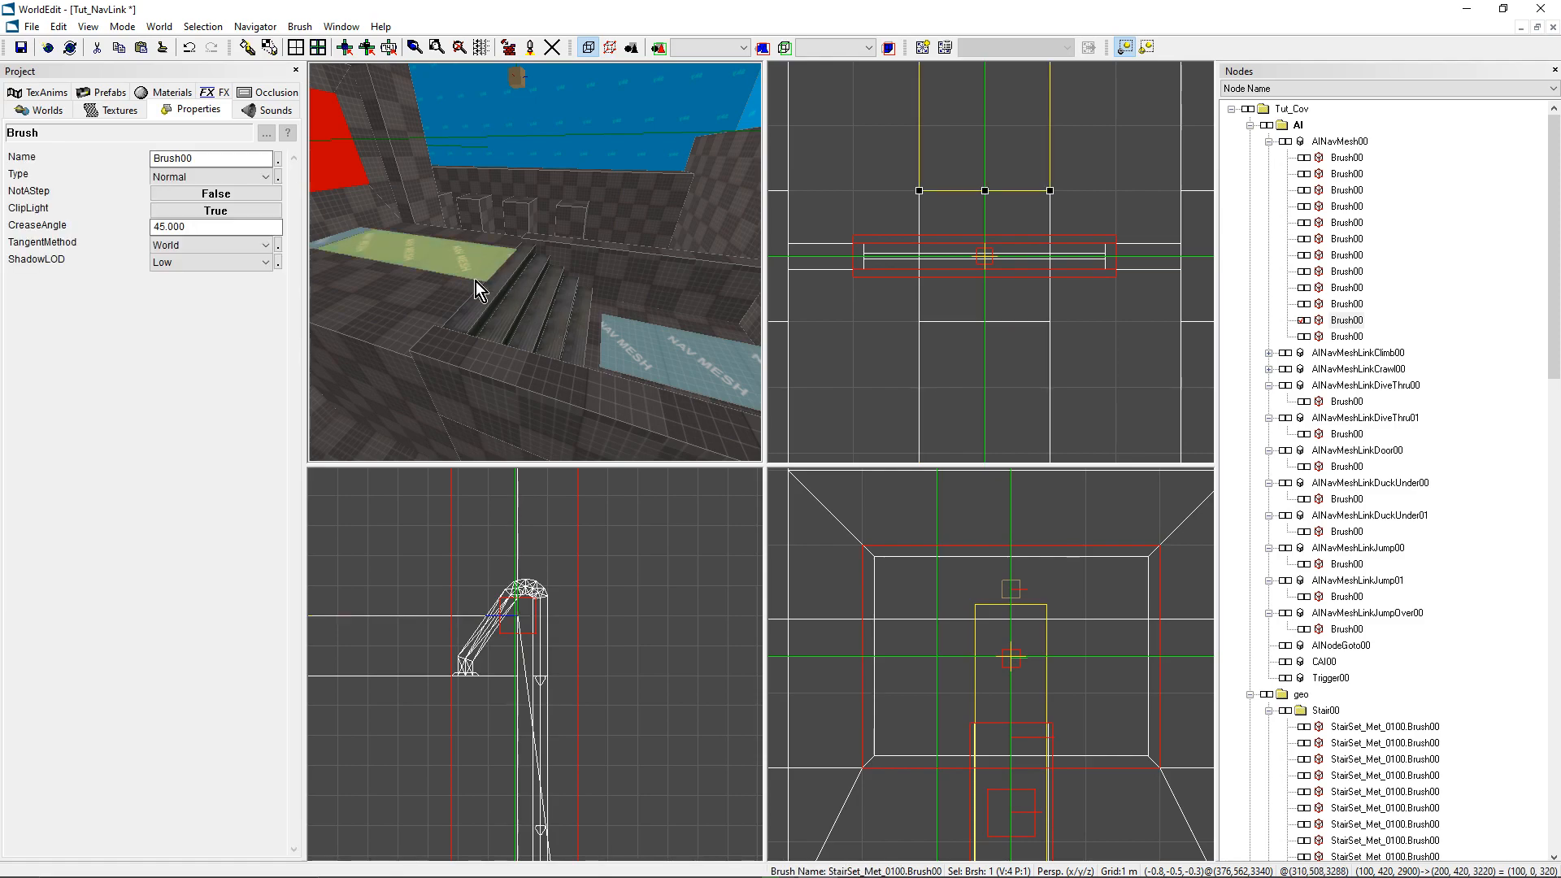
{"action": "scroll", "coordinate": [991, 296], "scroll_direction": "down", "scroll_amount": 4}
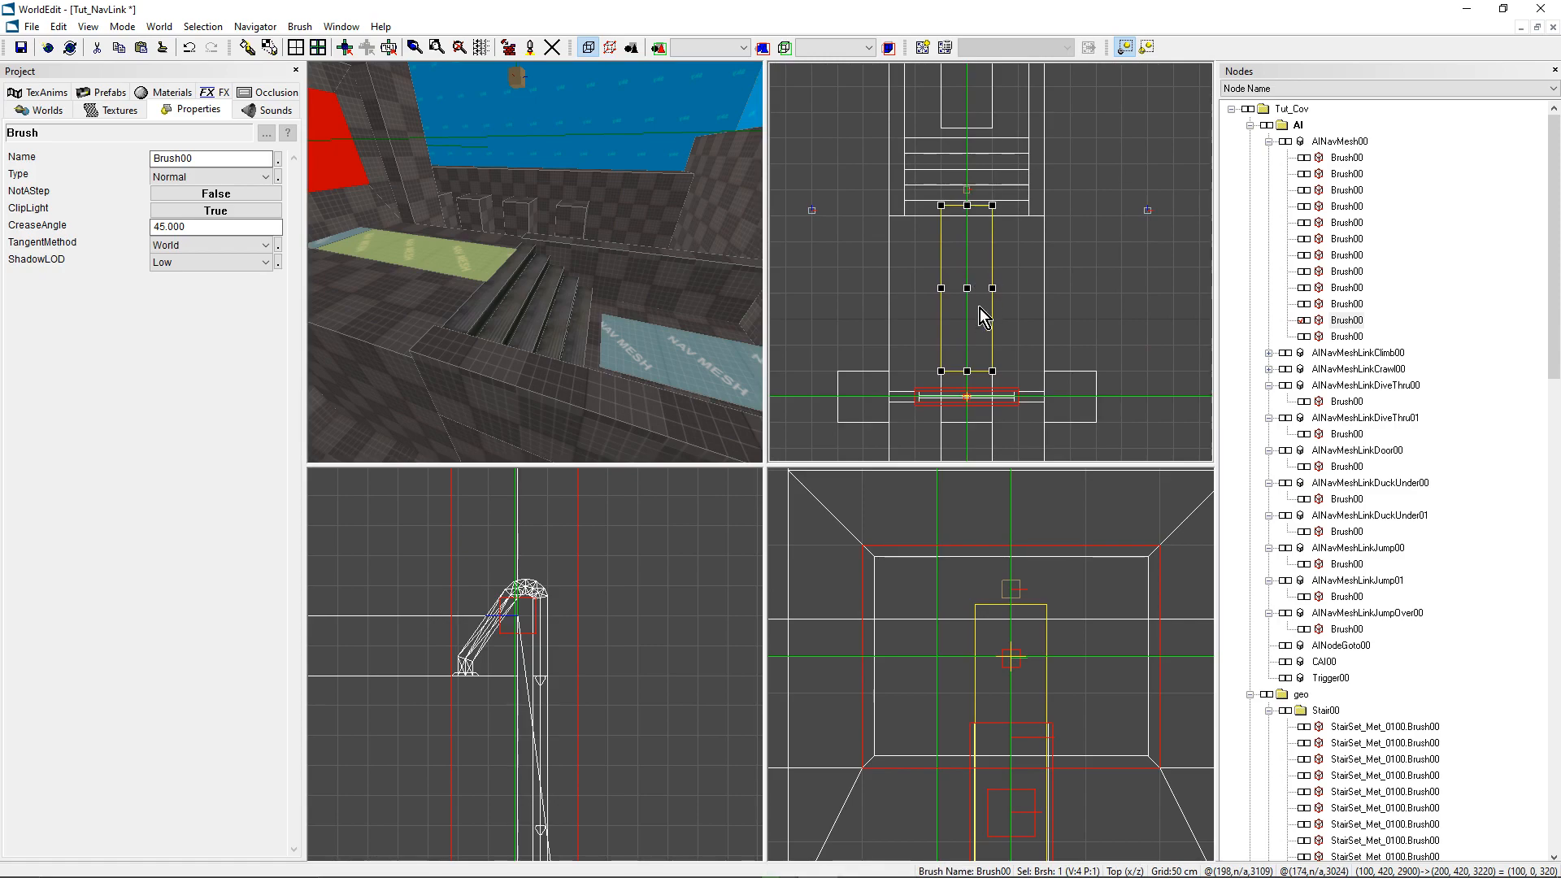
{"action": "left_click_drag", "start_coordinate": [964, 286], "coordinate": [972, 212]}
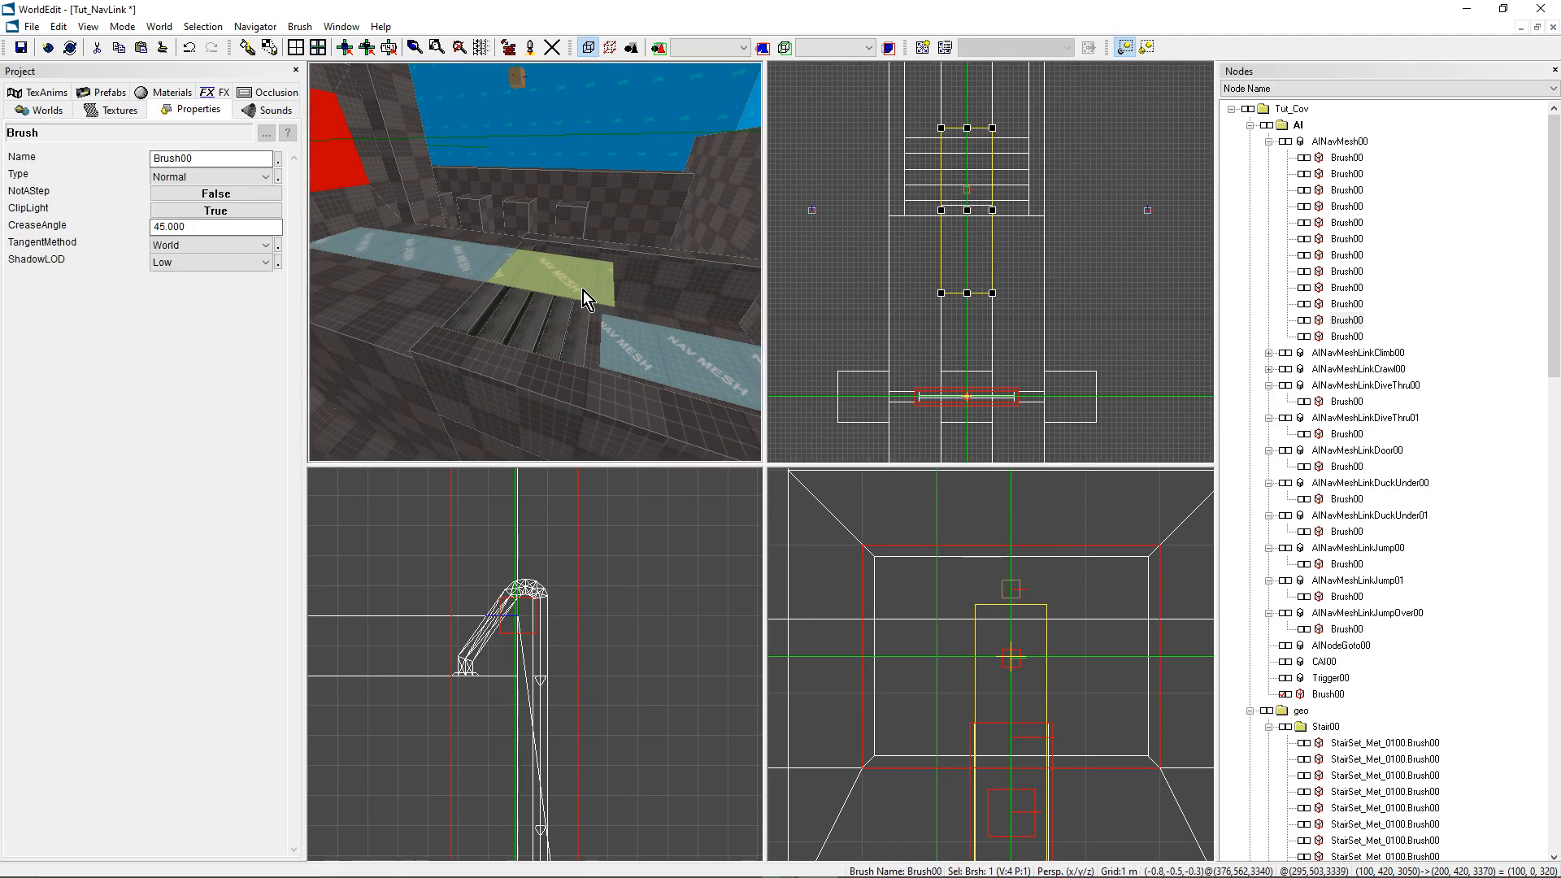
Step: Shorten the copied brush to 150 cm so it starts at the upper nav mesh's edge
{"action": "scroll", "coordinate": [820, 333], "scroll_direction": "up", "scroll_amount": 2}
{"action": "middle_click_drag", "start_coordinate": [945, 250], "coordinate": [965, 317]}
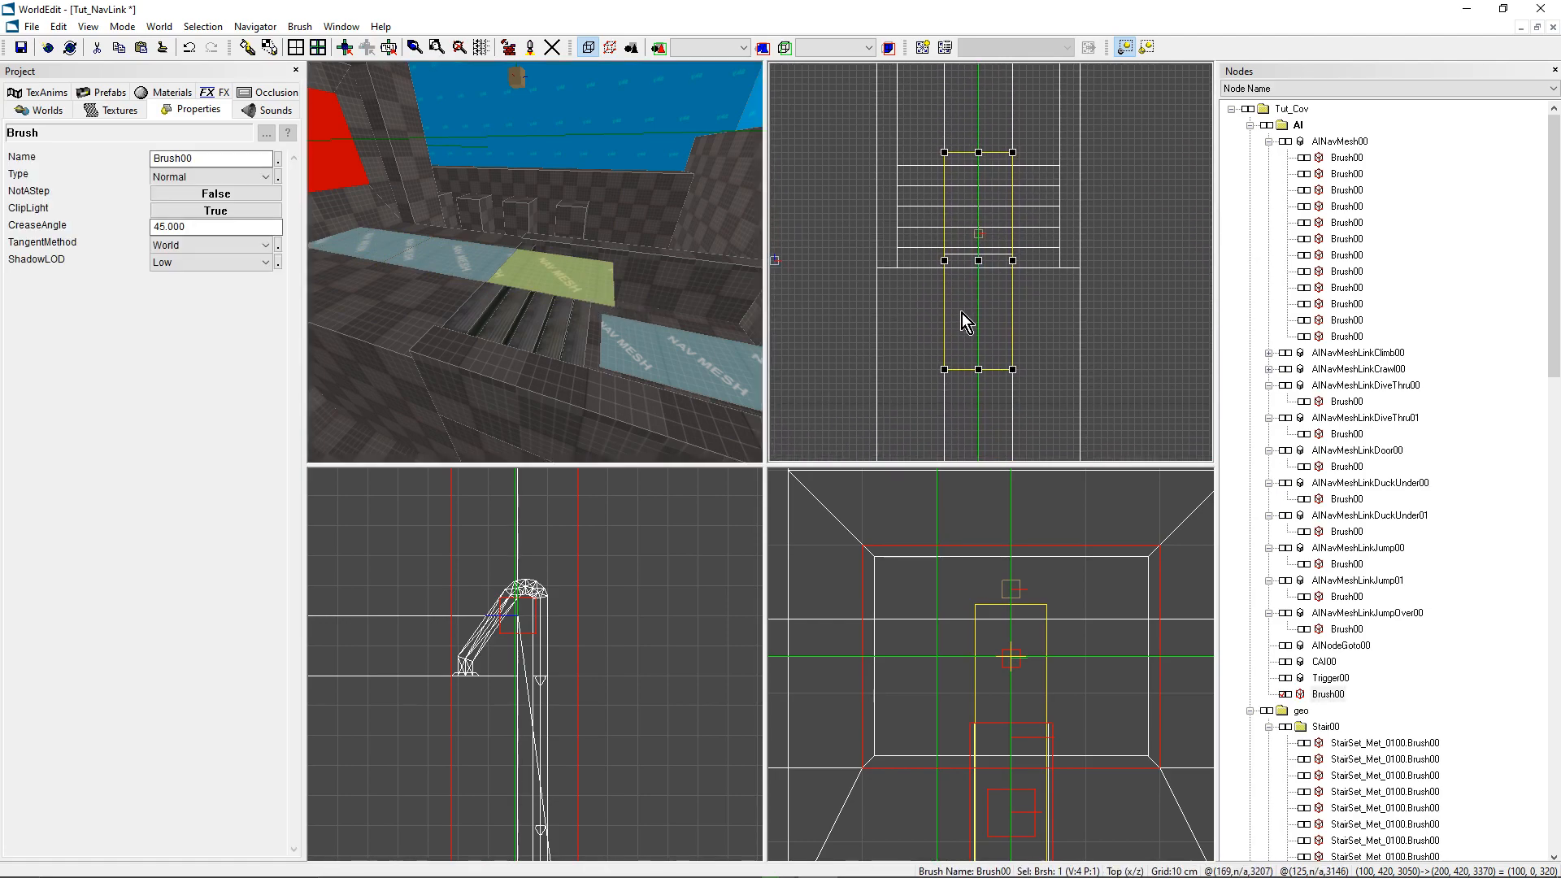
{"action": "left_click_drag", "start_coordinate": [977, 369], "coordinate": [978, 254]}
Step: Lower the copied brush's far edge by 100 cm to meet the lower nav mesh, sloping it along the stairs
{"action": "mouse_move", "coordinate": [533, 273]}
{"action": "right_mouse_down"}
{"action": "mouse_move", "coordinate": [508, 273]}
{"action": "mouse_move", "coordinate": [545, 300]}
{"action": "mouse_move", "coordinate": [532, 276]}
{"action": "mouse_move", "coordinate": [513, 315]}
{"action": "mouse_move", "coordinate": [723, 325]}
{"action": "right_mouse_up"}
{"action": "scroll", "coordinate": [956, 313], "scroll_direction": "up", "scroll_amount": 4}
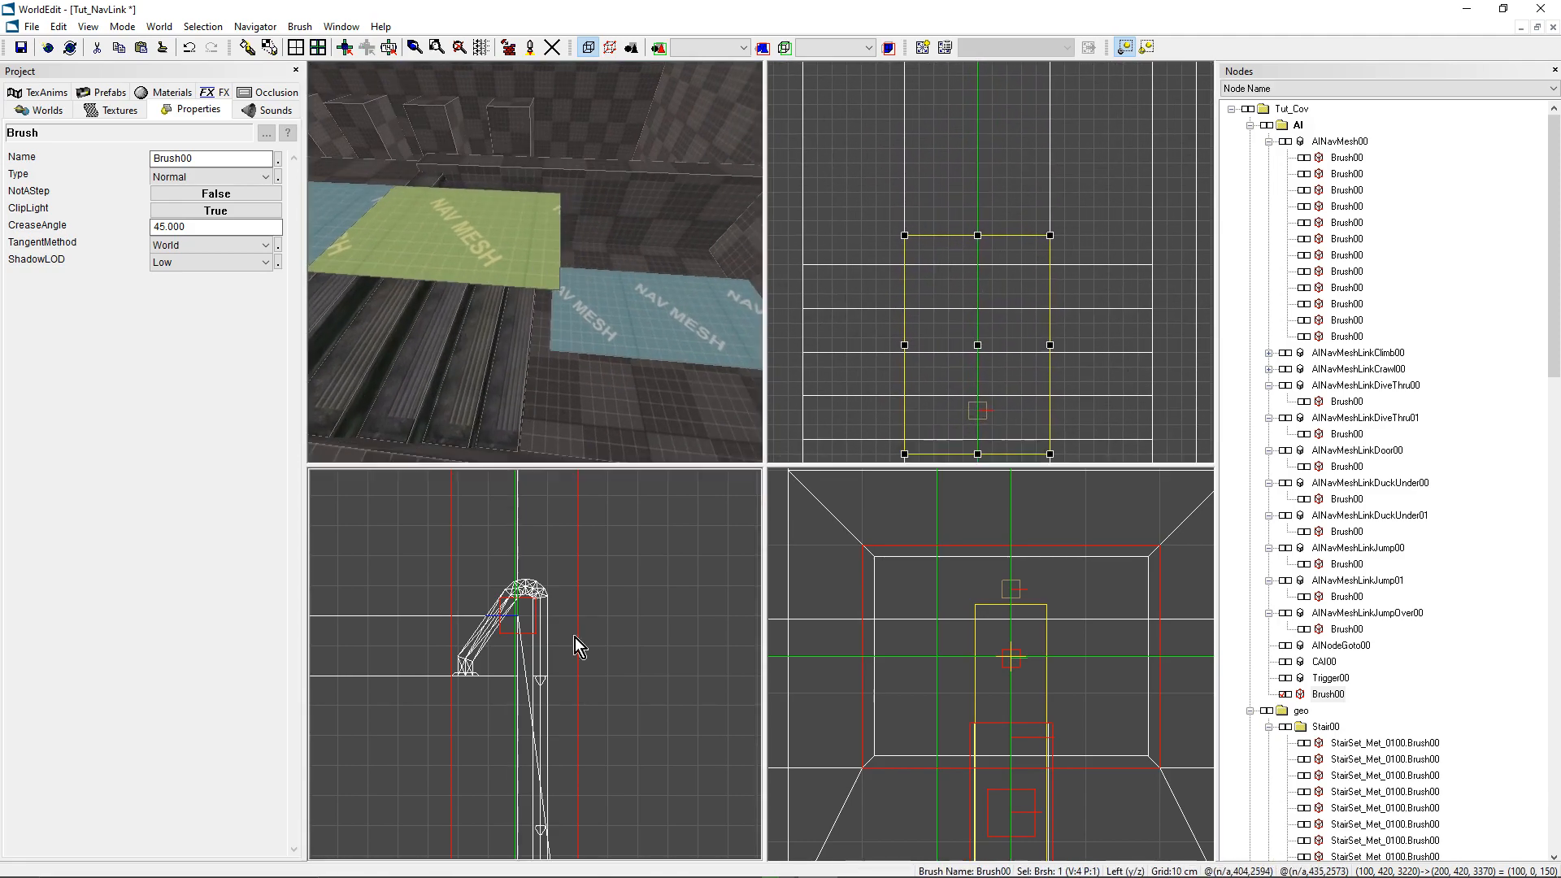
{"action": "scroll", "coordinate": [598, 570], "scroll_direction": "up", "scroll_amount": 5}
{"action": "scroll", "coordinate": [547, 658], "scroll_direction": "up", "scroll_amount": 2}
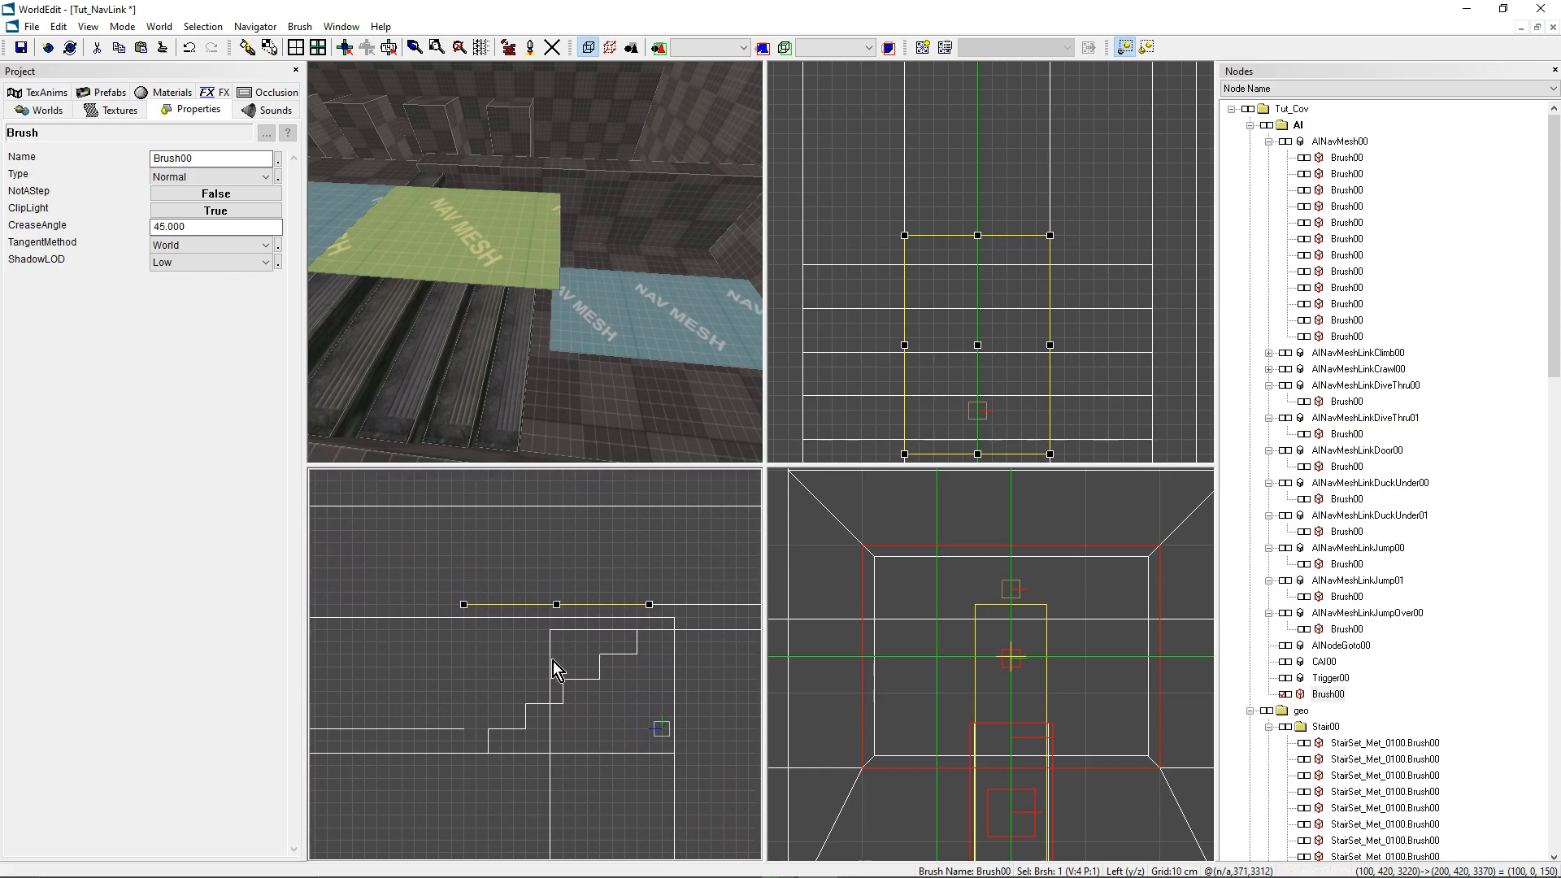
{"action": "key", "text": "g"}
{"action": "left_click_drag", "start_coordinate": [470, 613], "coordinate": [464, 729]}
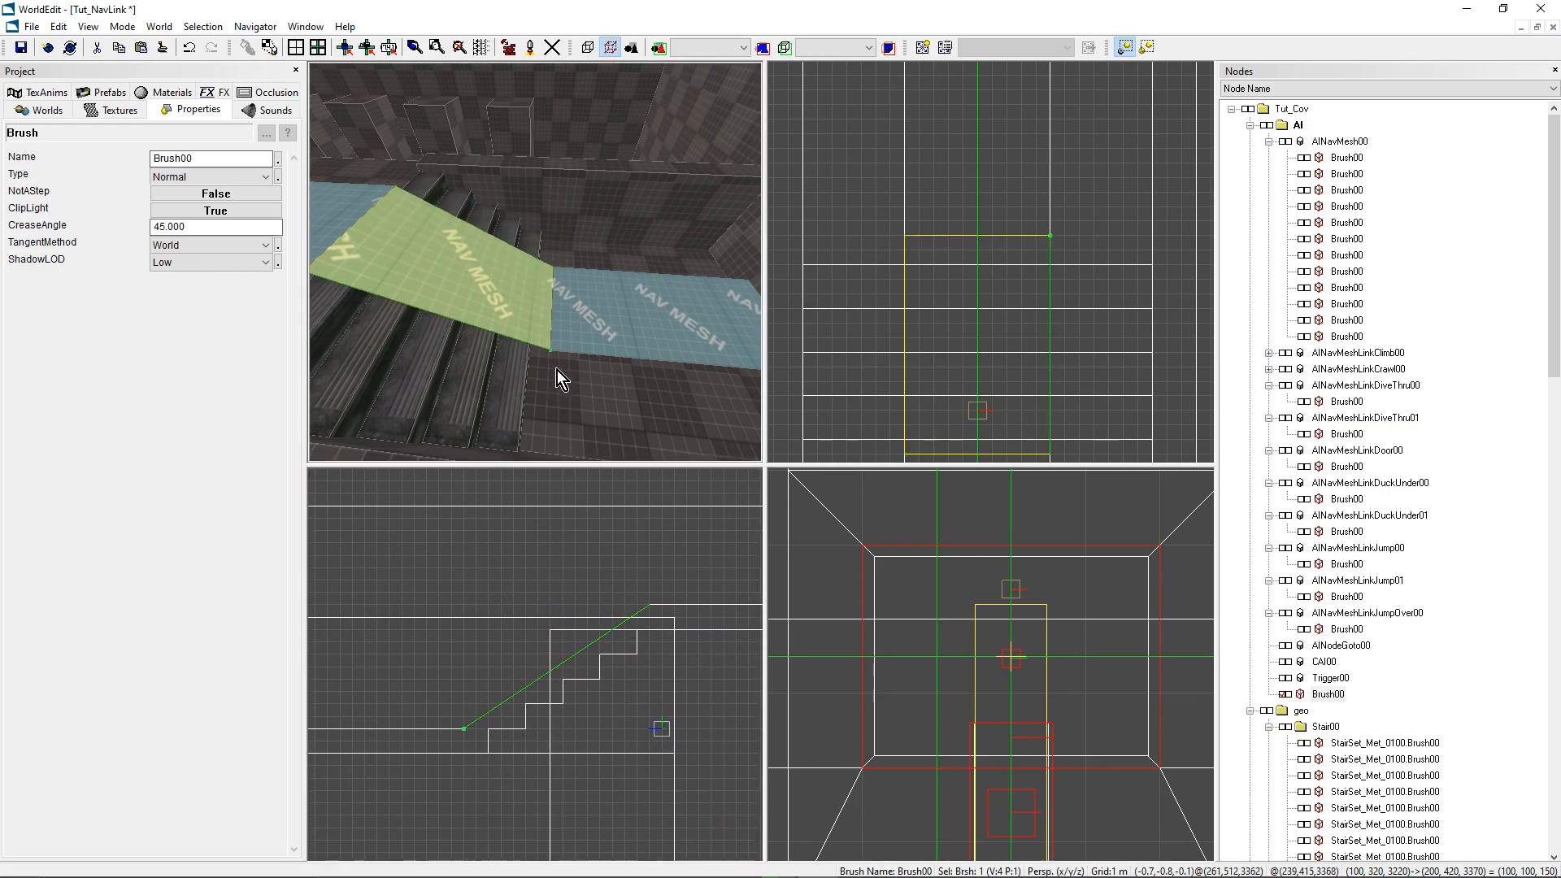
Step: Bind the sloped stair brush to a new AINavMeshLinkStairs object and select the adjoining lower nav mesh brush
{"action": "key", "text": "g"}
{"action": "right_click", "coordinate": [446, 271]}
{"action": "mouse_move", "coordinate": [500, 370]}
{"action": "left_click", "coordinate": [628, 429]}
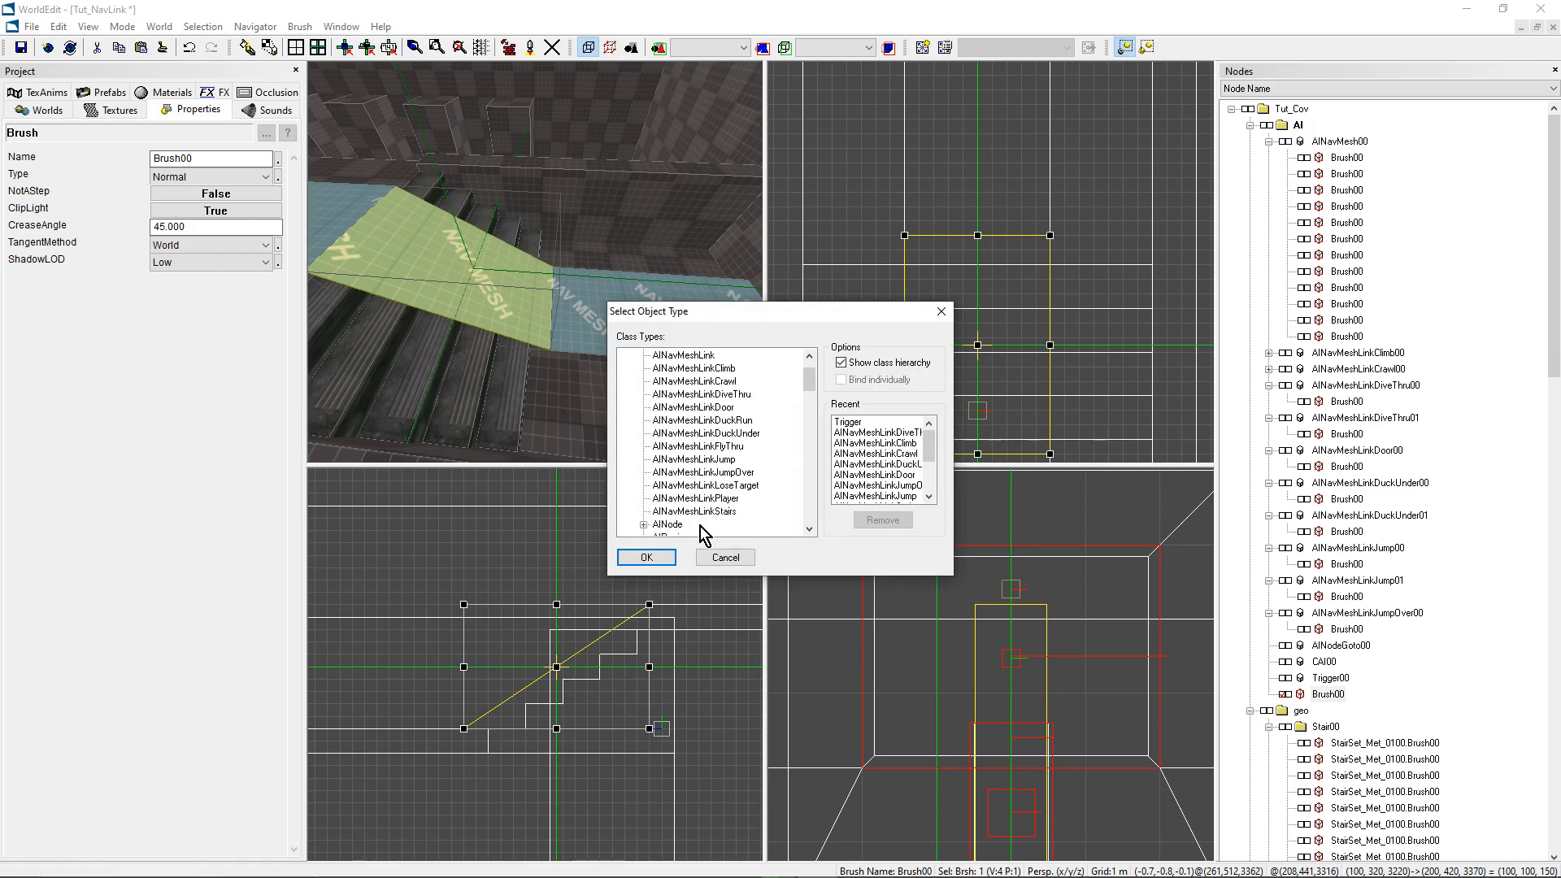
{"action": "left_click", "coordinate": [695, 511]}
{"action": "left_click", "coordinate": [646, 557]}
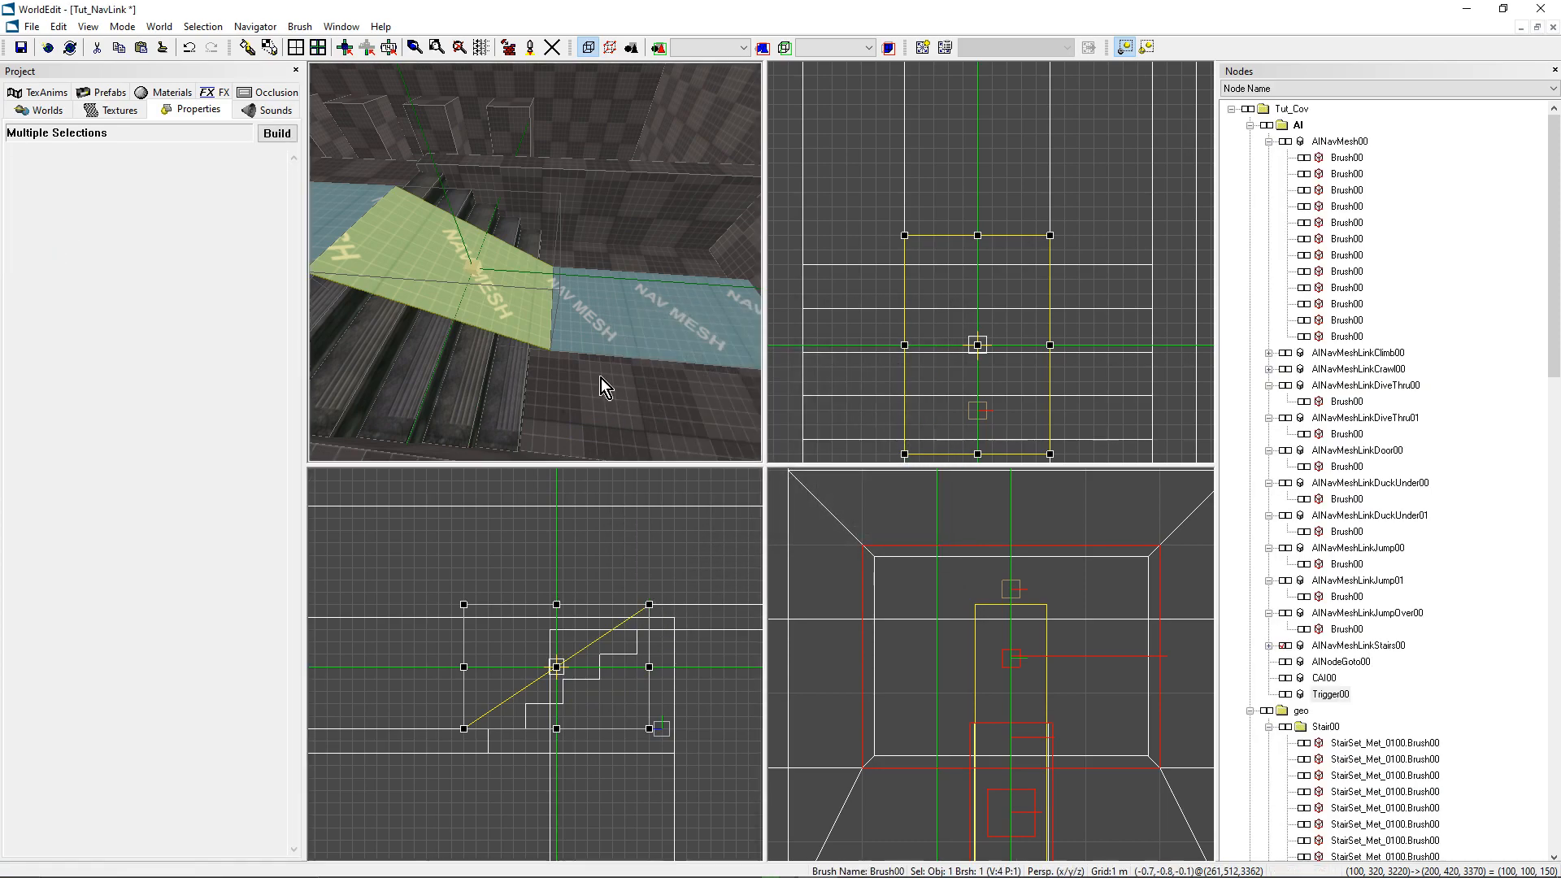
{"action": "left_click", "coordinate": [632, 321]}
{"action": "mouse_move", "coordinate": [632, 320]}
{"action": "middle_mouse_down"}
{"action": "mouse_move", "coordinate": [617, 244]}
{"action": "mouse_move", "coordinate": [602, 301]}
{"action": "mouse_move", "coordinate": [577, 256]}
{"action": "mouse_move", "coordinate": [488, 262]}
{"action": "mouse_move", "coordinate": [512, 276]}
{"action": "mouse_move", "coordinate": [585, 262]}
{"action": "mouse_move", "coordinate": [553, 284]}
{"action": "mouse_move", "coordinate": [534, 262]}
{"action": "mouse_move", "coordinate": [552, 354]}
{"action": "middle_mouse_up"}
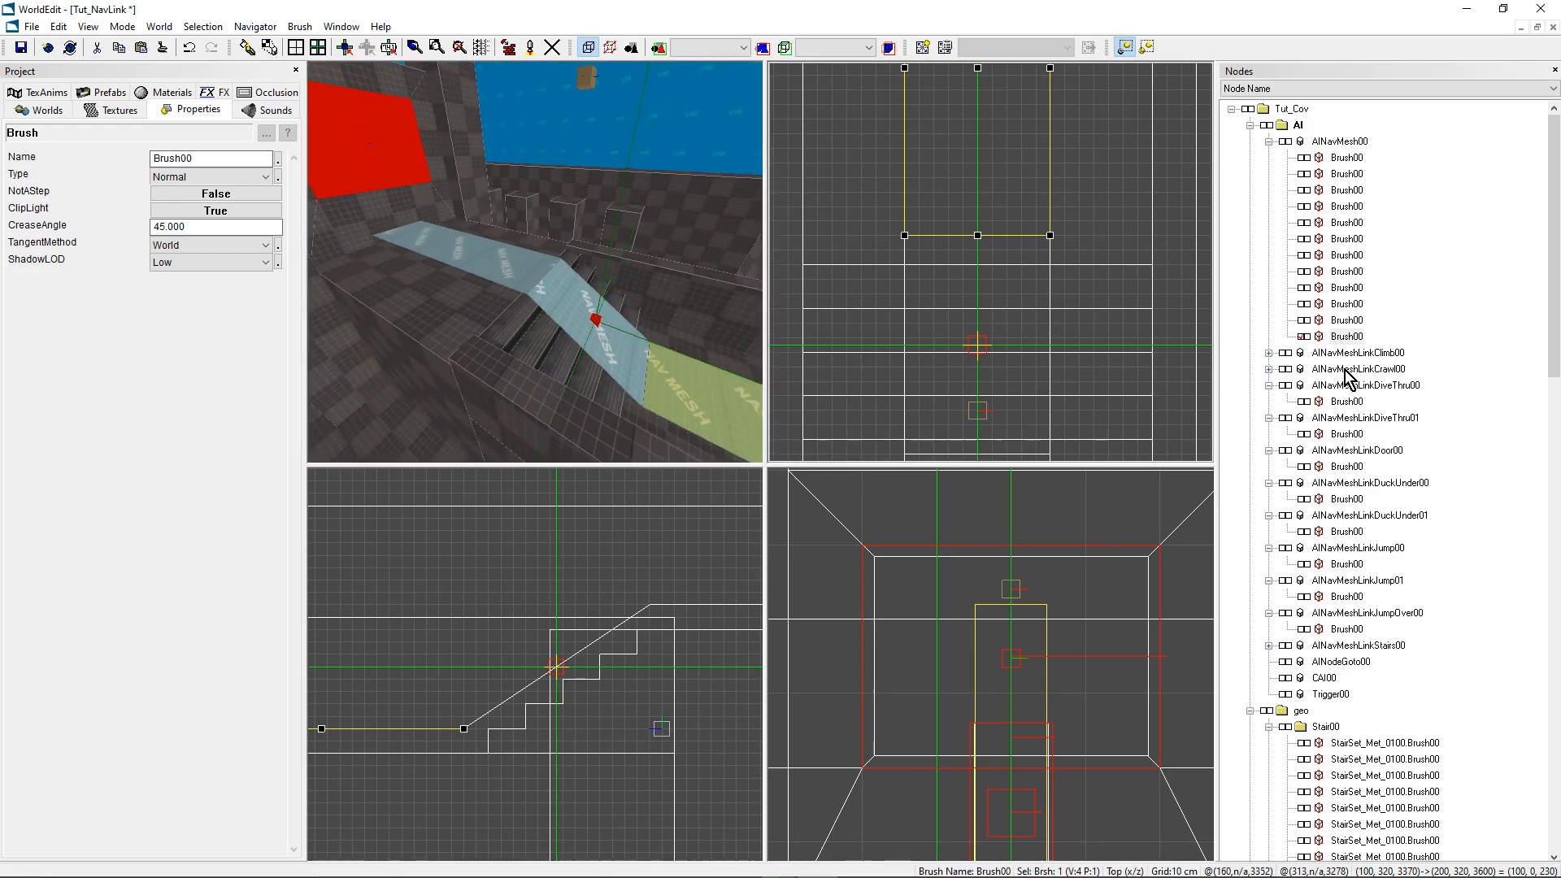
Step: Collapse the two DiveThru, the Door and the two DuckUnder link nodes
{"action": "left_click", "coordinate": [1268, 384]}
{"action": "left_click", "coordinate": [1268, 401]}
{"action": "left_click", "coordinate": [1268, 417]}
{"action": "left_click", "coordinate": [1268, 433]}
{"action": "left_click", "coordinate": [1268, 450]}
Step: Select all the AINavMeshLink objects together, from AINavMeshLinkClimb00 through AINavMeshLinkStairs00
{"action": "left_click", "coordinate": [1286, 353]}
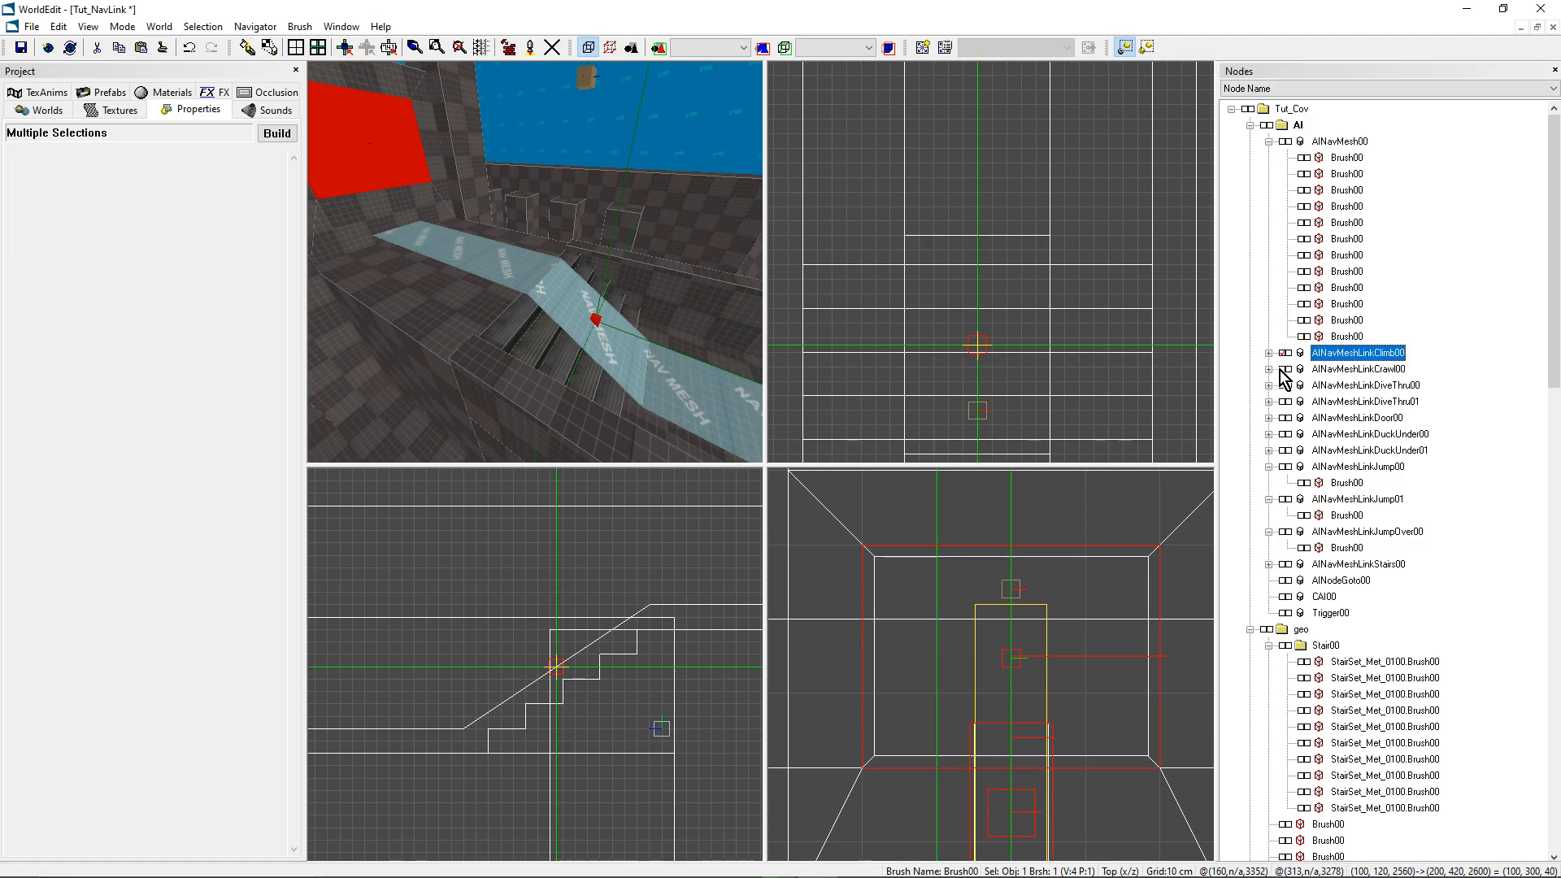
{"action": "left_click", "coordinate": [1286, 368]}
{"action": "left_click", "coordinate": [1286, 384]}
{"action": "left_click", "coordinate": [1285, 401]}
{"action": "left_click", "coordinate": [1285, 417]}
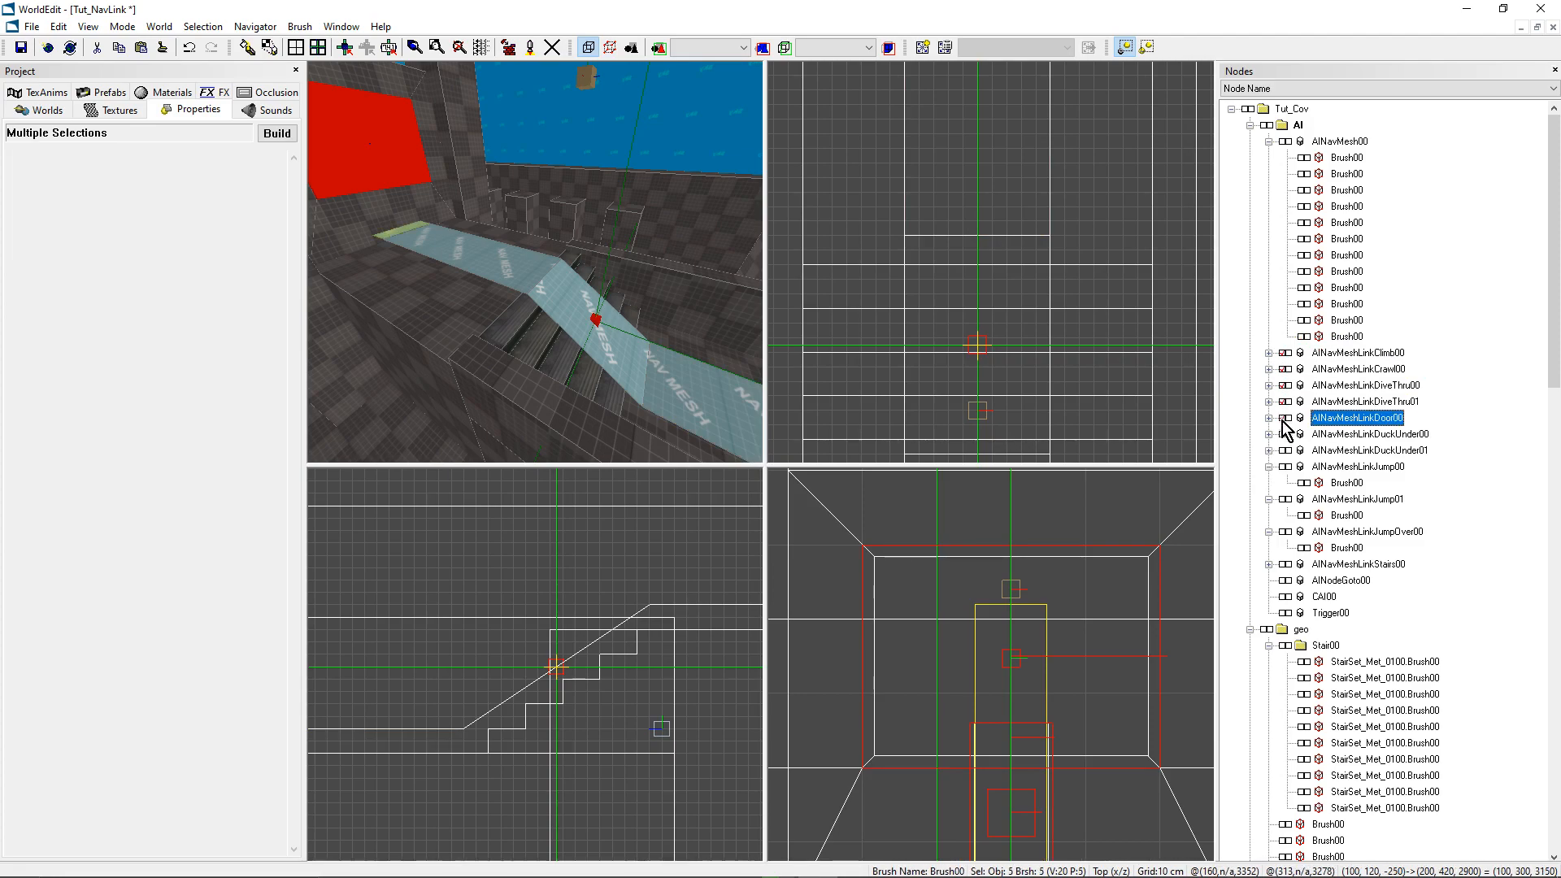
{"action": "left_click", "coordinate": [1286, 434]}
{"action": "left_click", "coordinate": [1285, 449]}
{"action": "left_click", "coordinate": [1285, 466]}
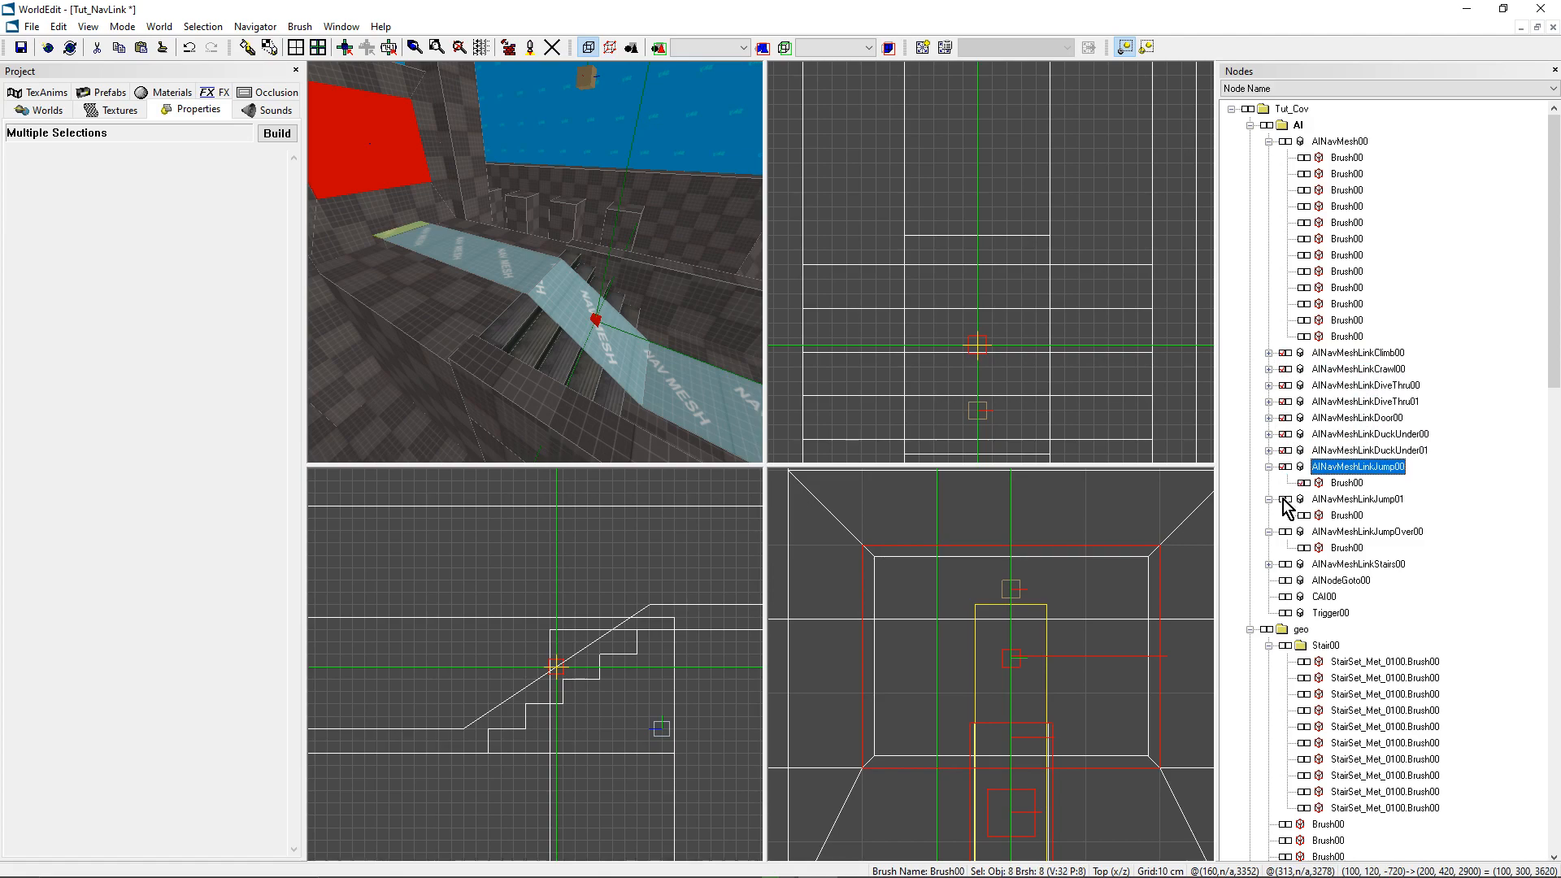
{"action": "left_click", "coordinate": [1285, 499]}
{"action": "left_click", "coordinate": [1285, 531]}
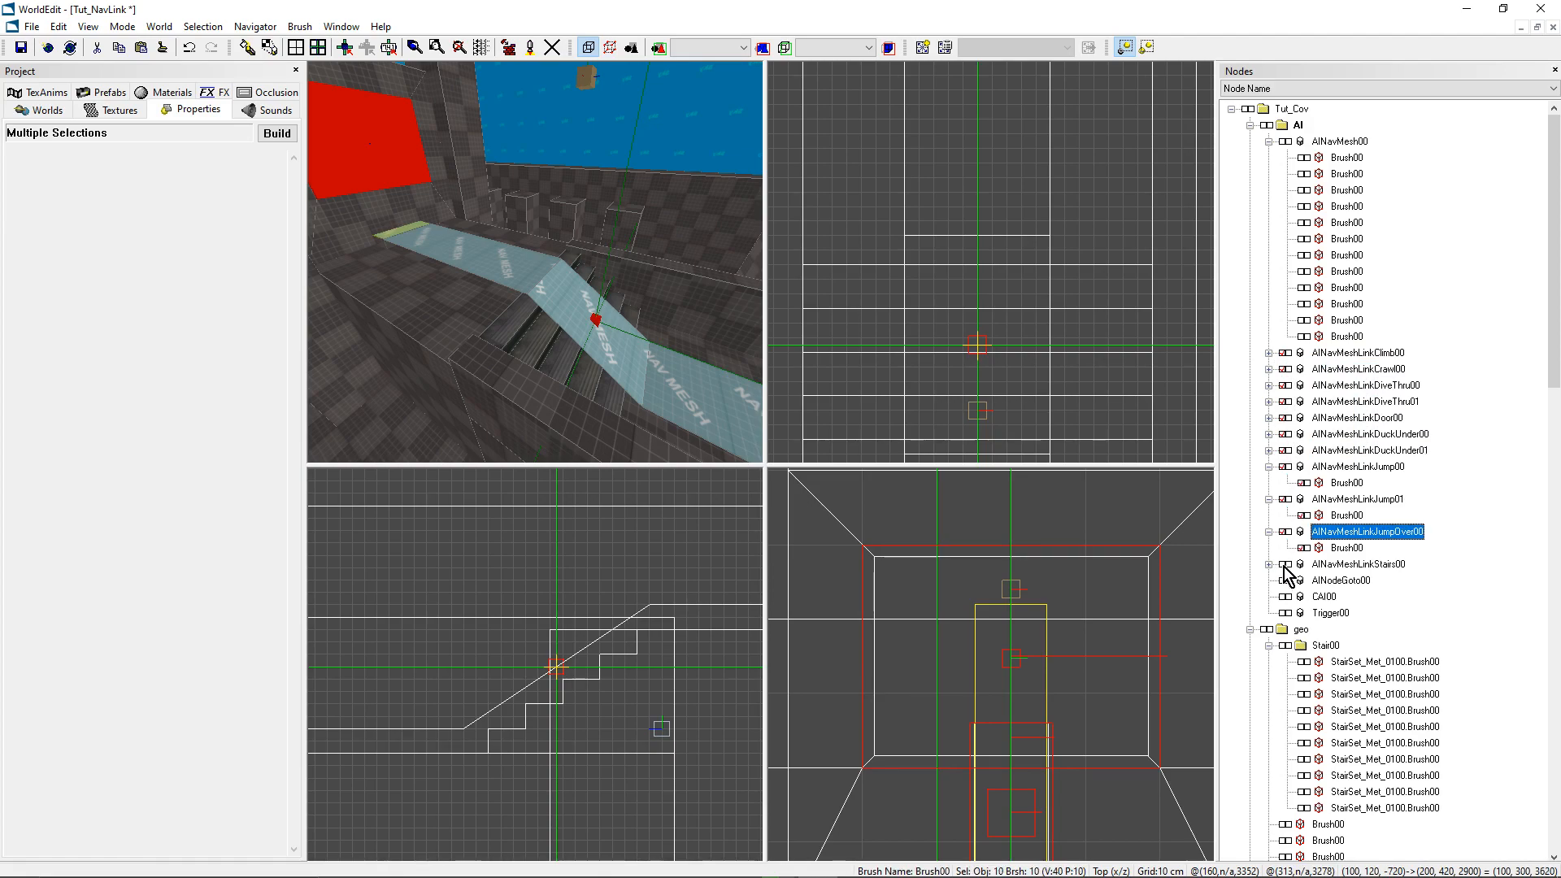
{"action": "left_click", "coordinate": [1285, 563]}
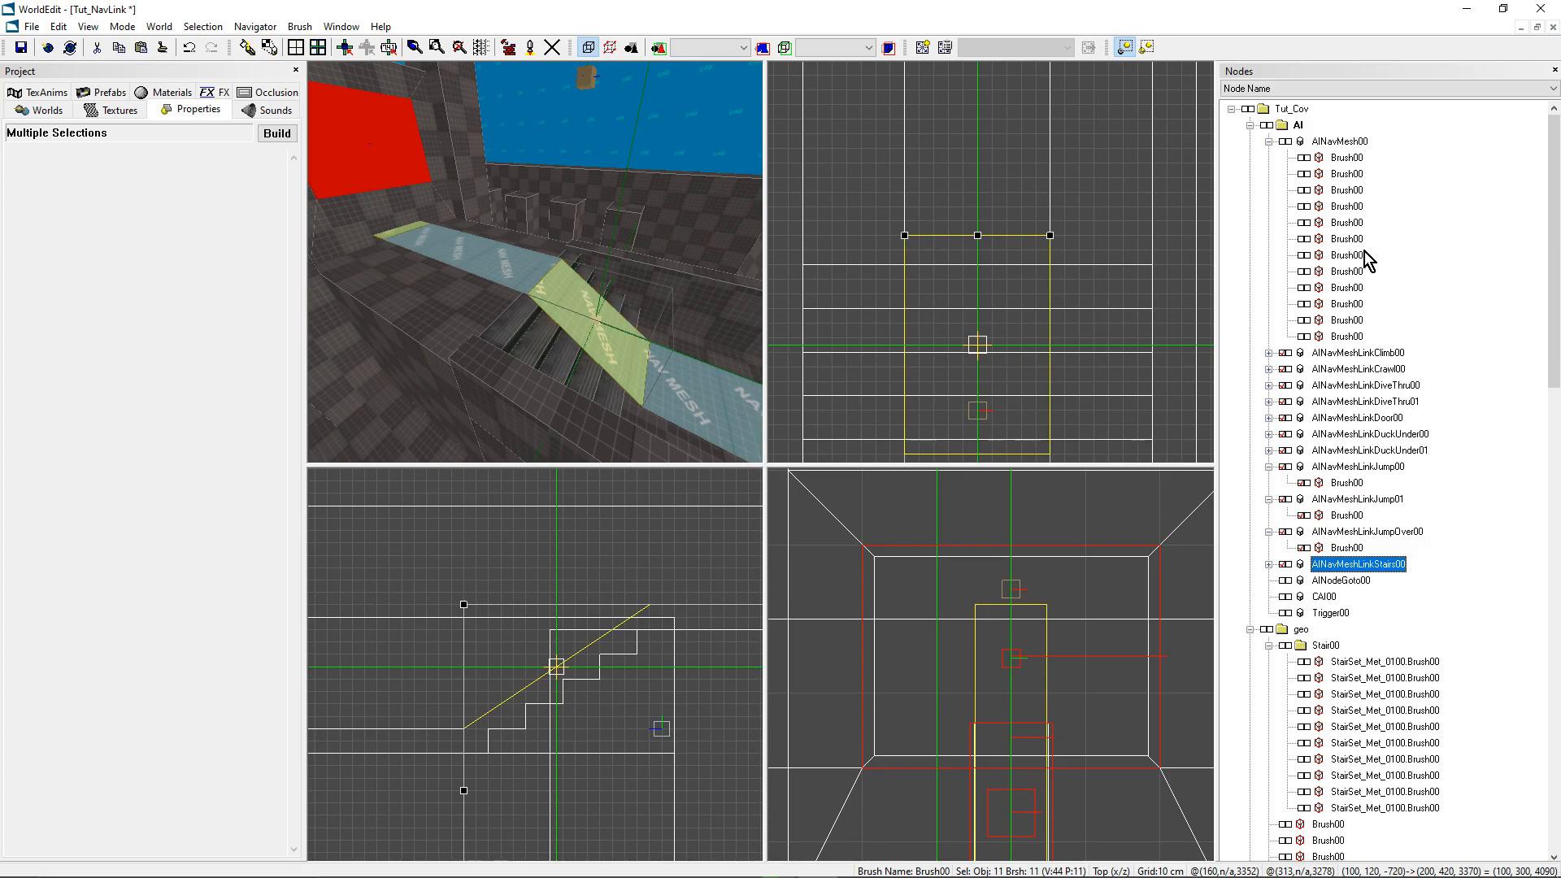
Step: Move the tagged AINavMeshLink objects, Climb00 through Stairs00, under the AINavMesh00 node and collapse that node
{"action": "left_click", "coordinate": [1317, 140]}
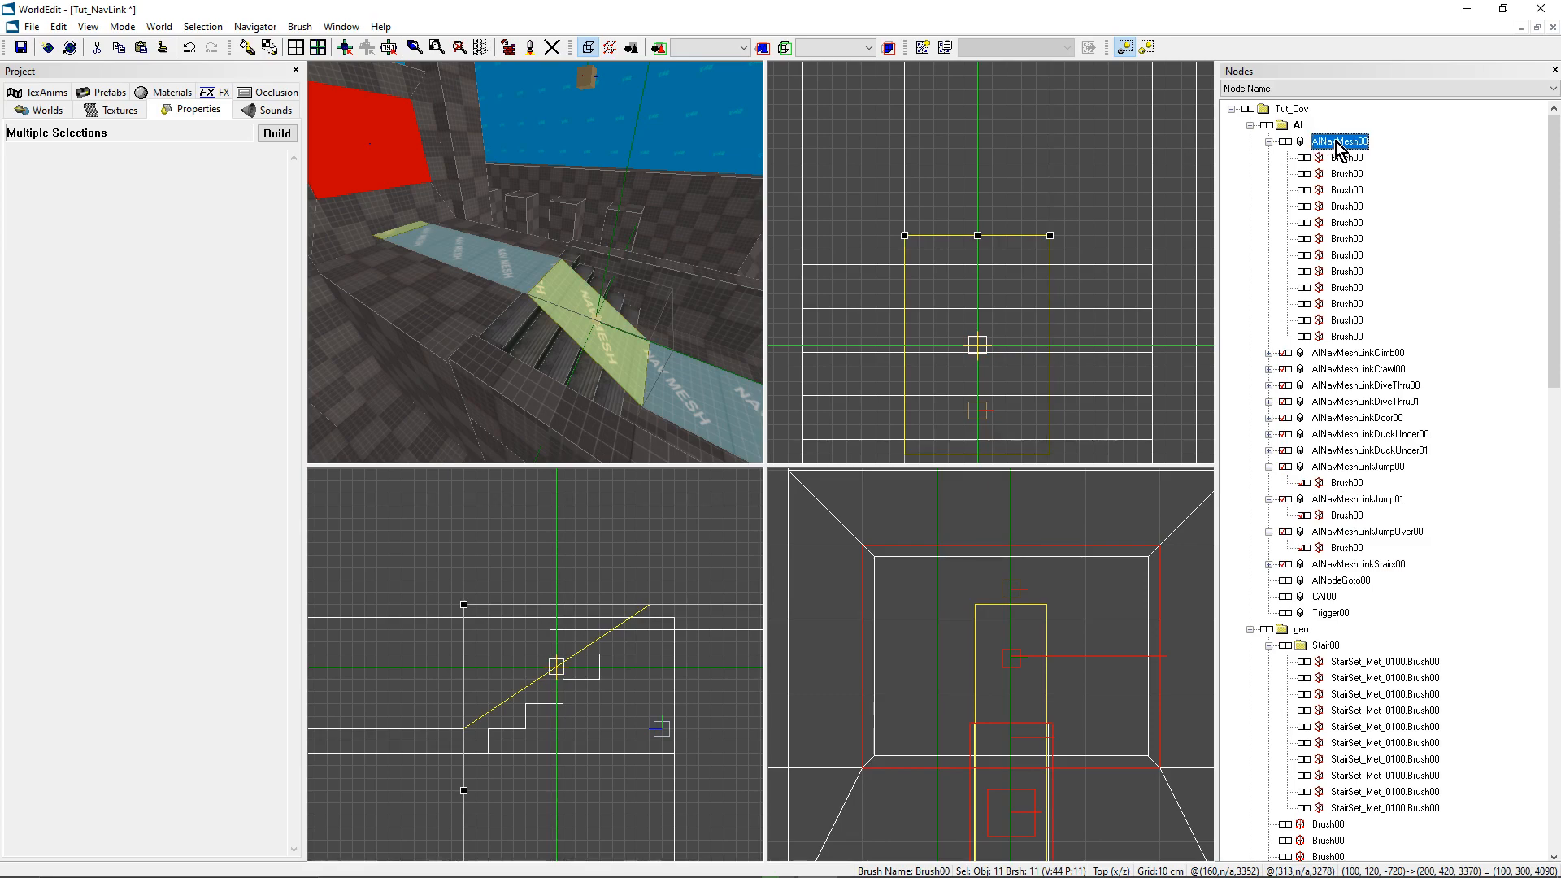
{"action": "right_click", "coordinate": [1335, 143]}
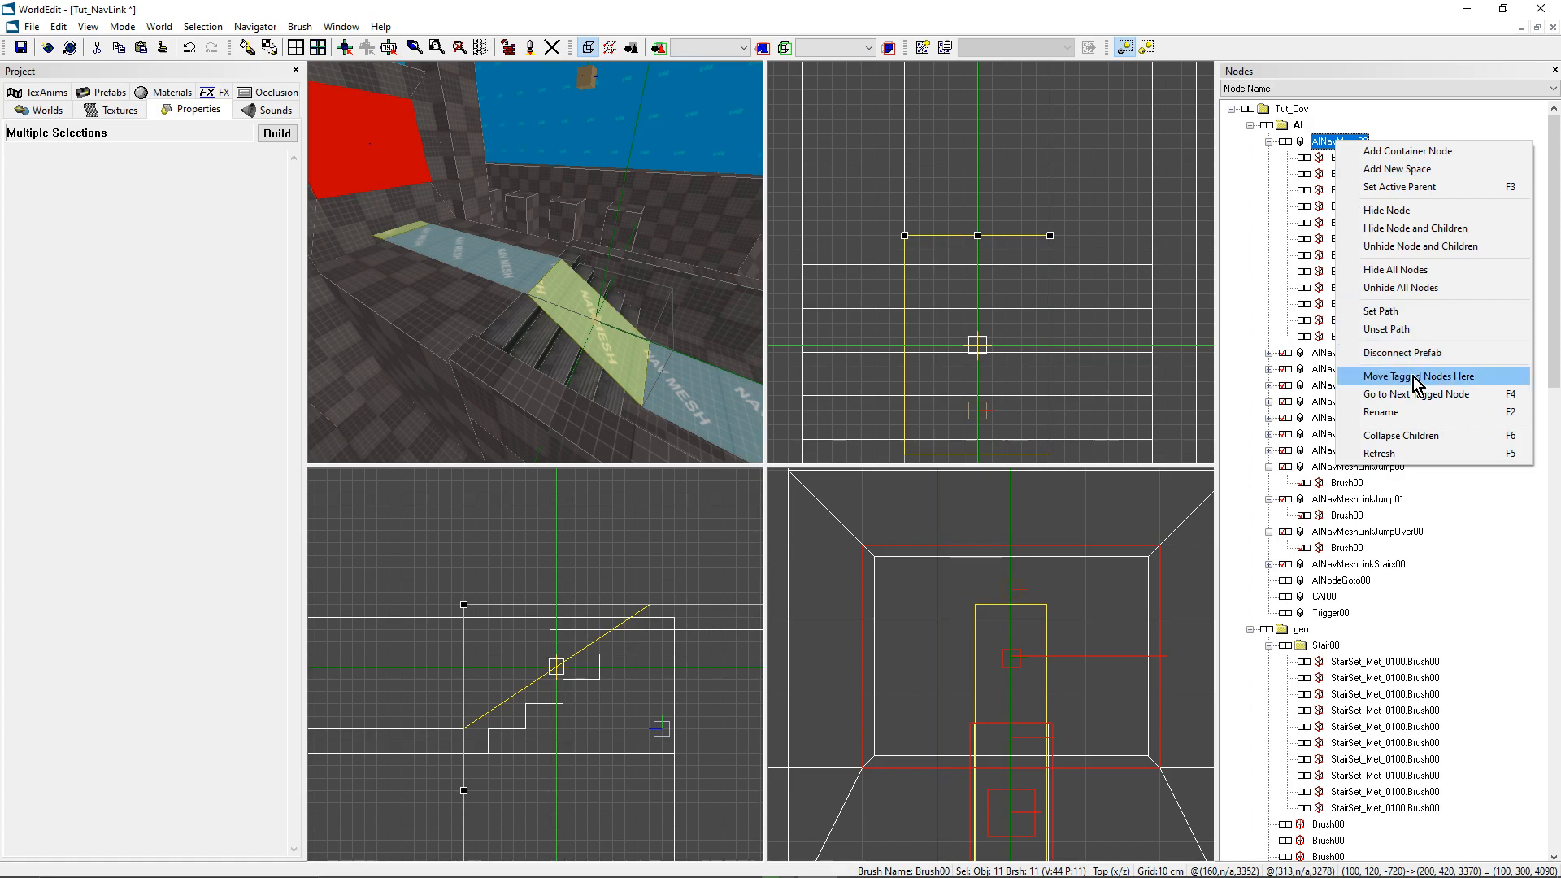
{"action": "left_click", "coordinate": [1416, 378]}
{"action": "left_click", "coordinate": [1359, 207]}
{"action": "left_click", "coordinate": [1340, 143]}
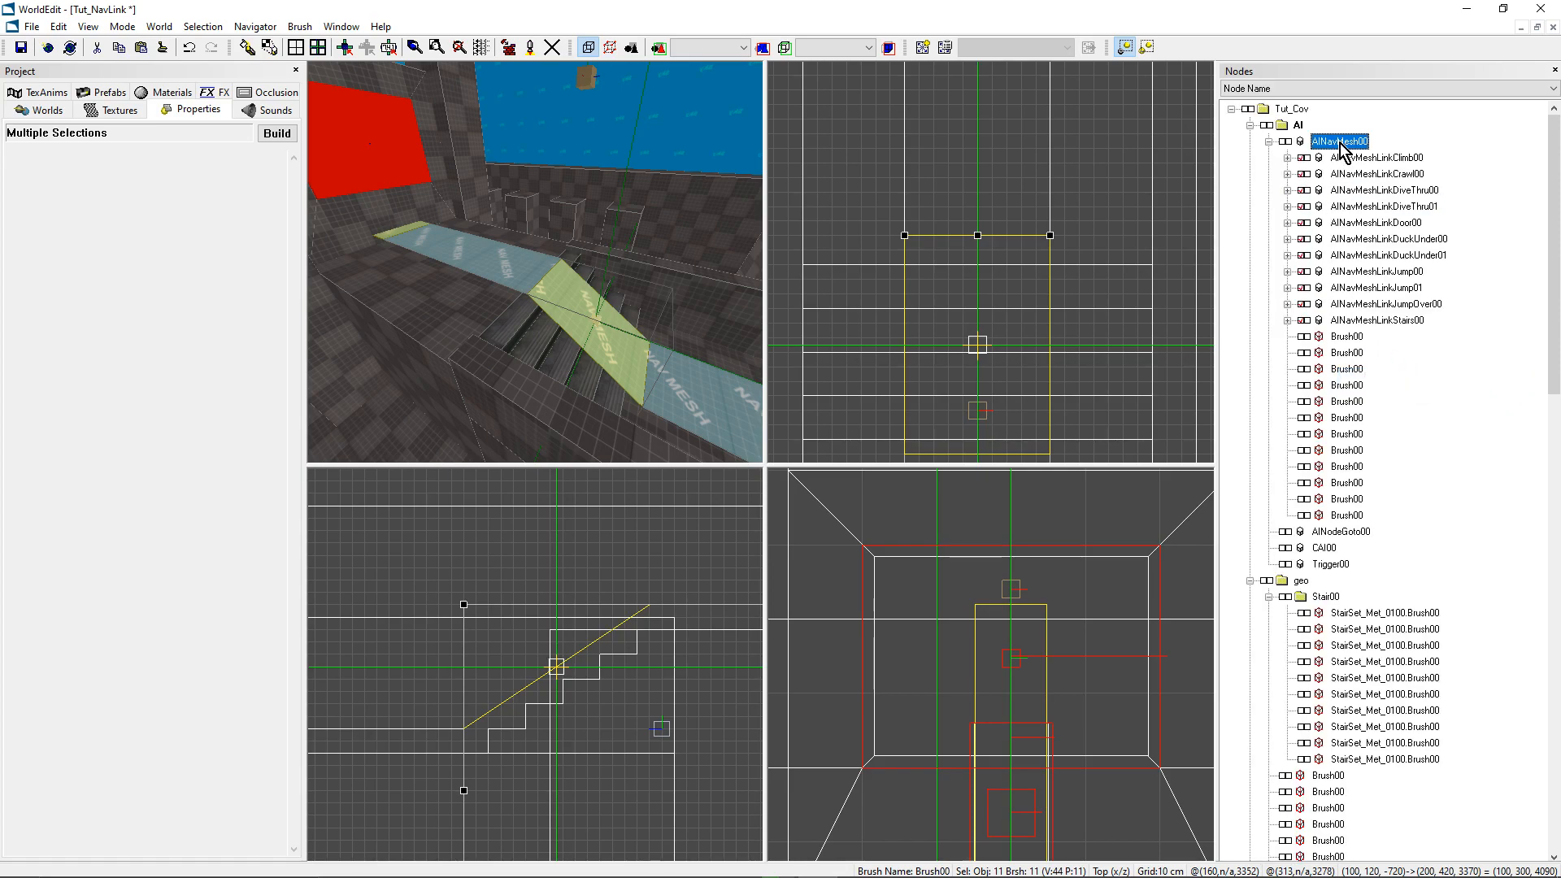
{"action": "left_click", "coordinate": [1269, 141]}
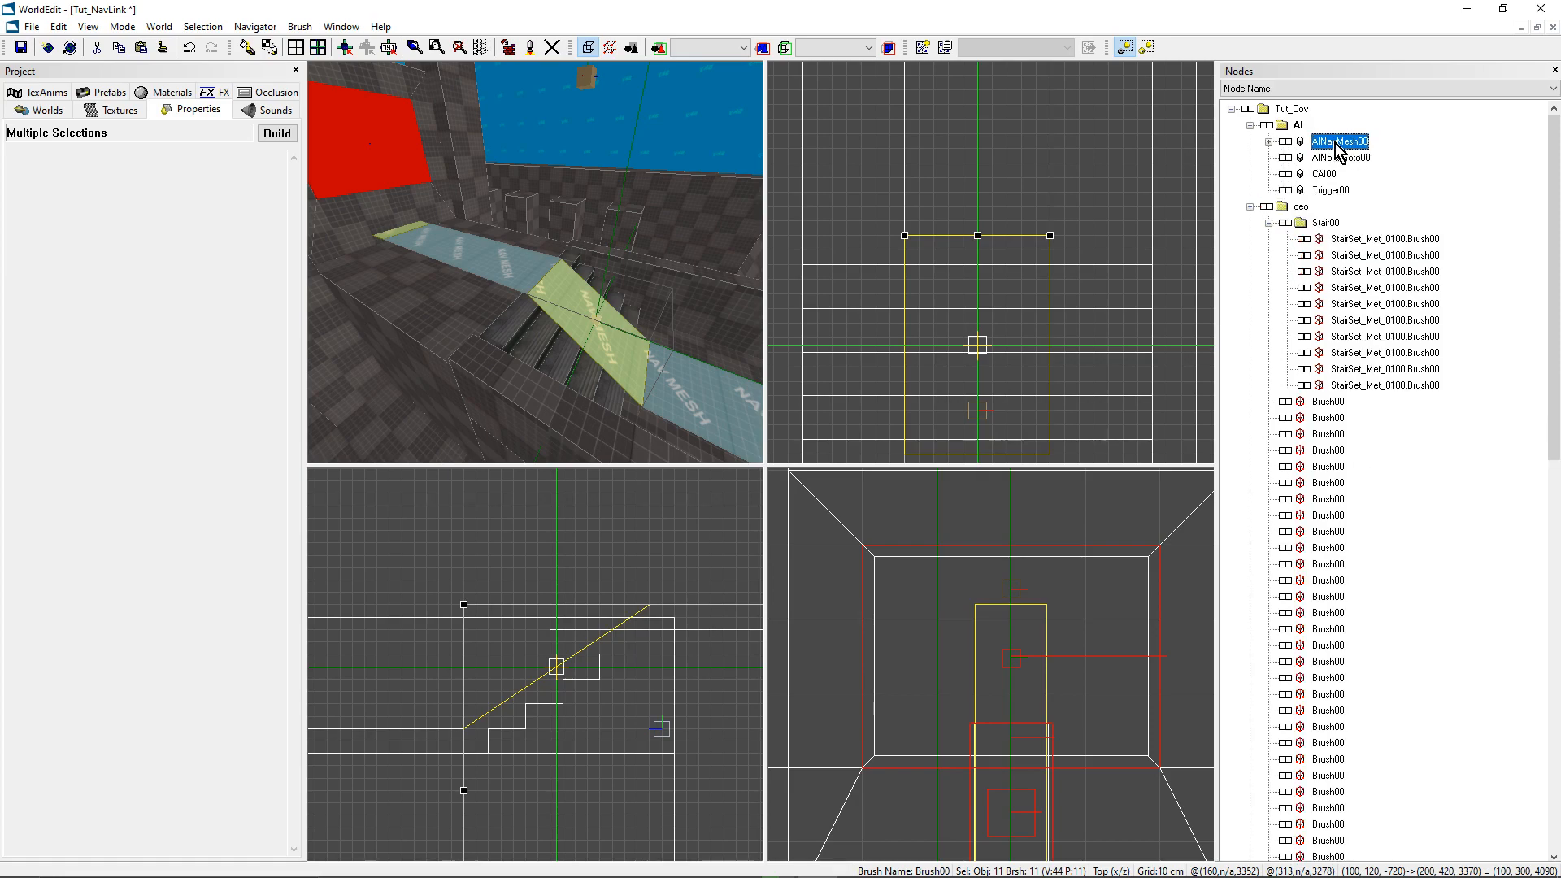
Step: Expand AINavMesh00 to review the link objects and brushes nested under it, and collapse it again
{"action": "right_click_drag", "start_coordinate": [512, 243], "coordinate": [585, 269]}
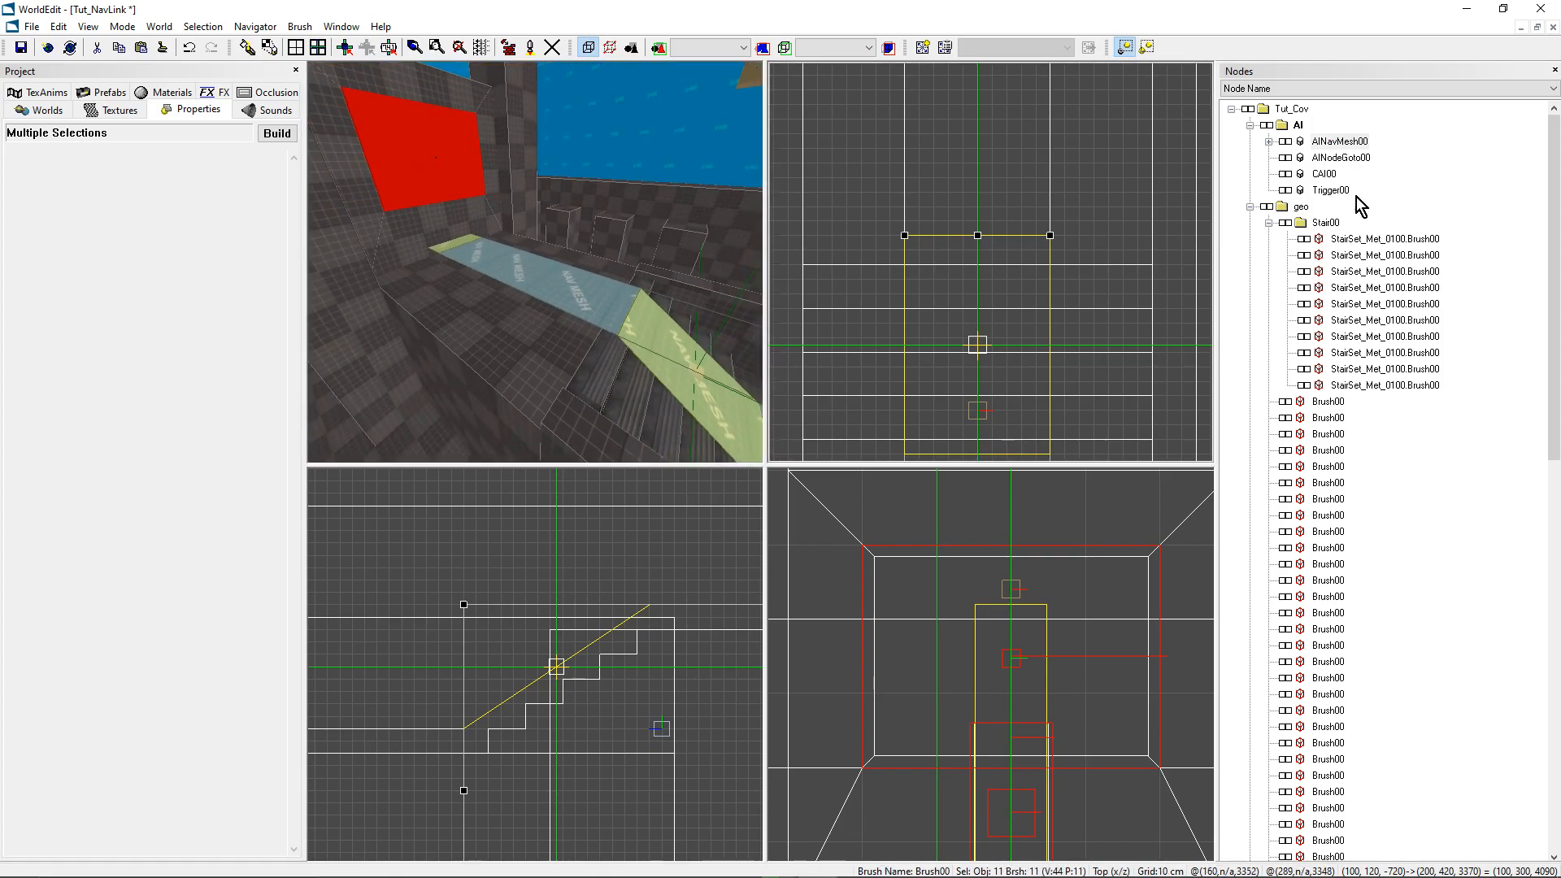
{"action": "left_click", "coordinate": [1269, 142]}
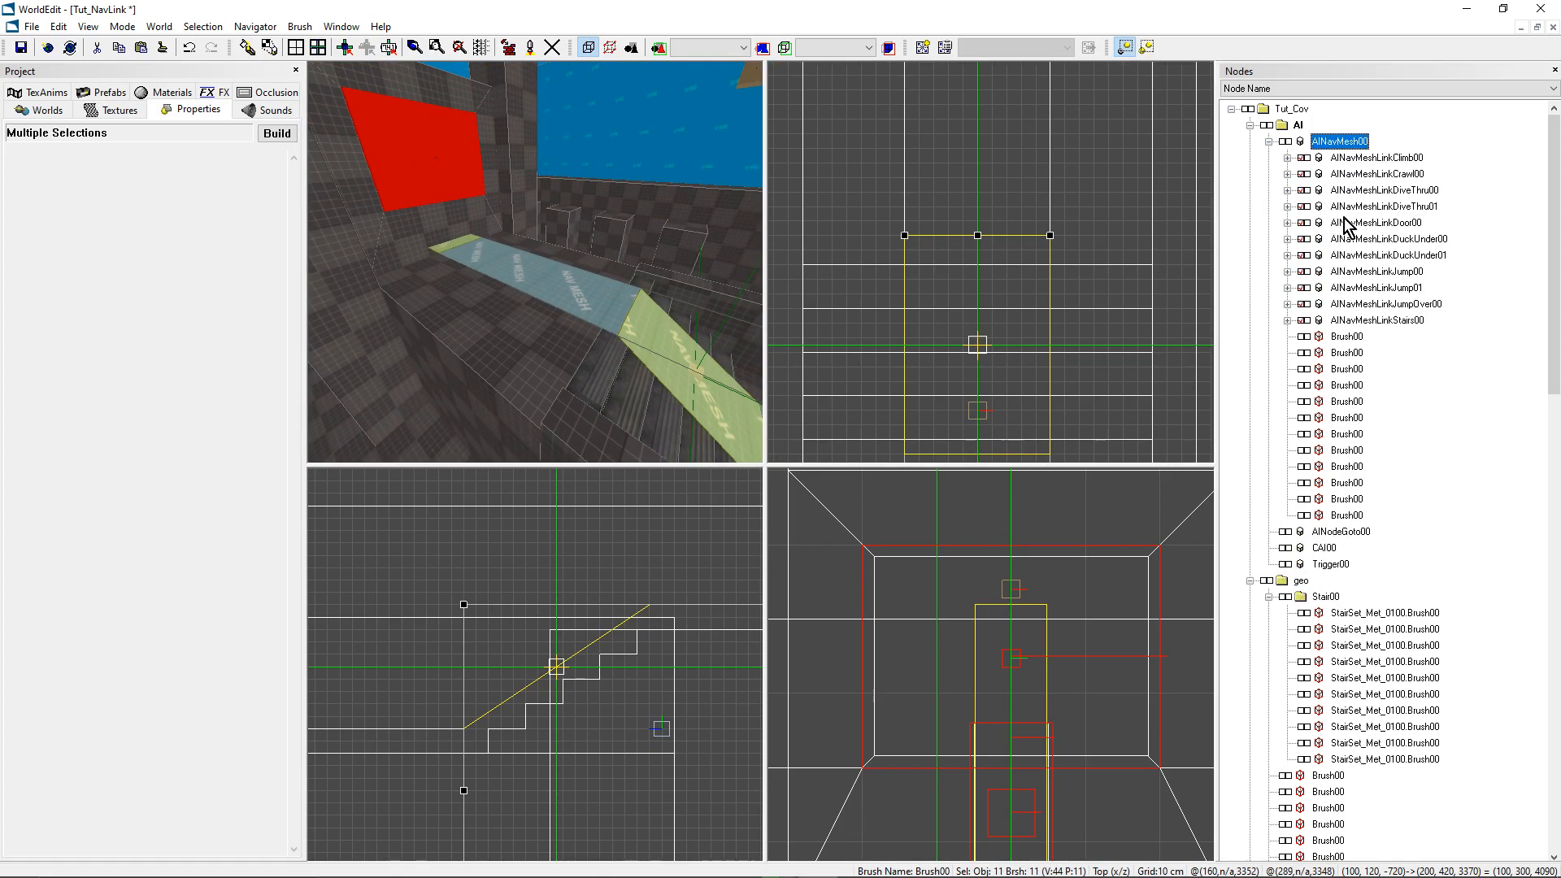
{"action": "left_click", "coordinate": [1386, 208]}
{"action": "left_click", "coordinate": [1384, 274]}
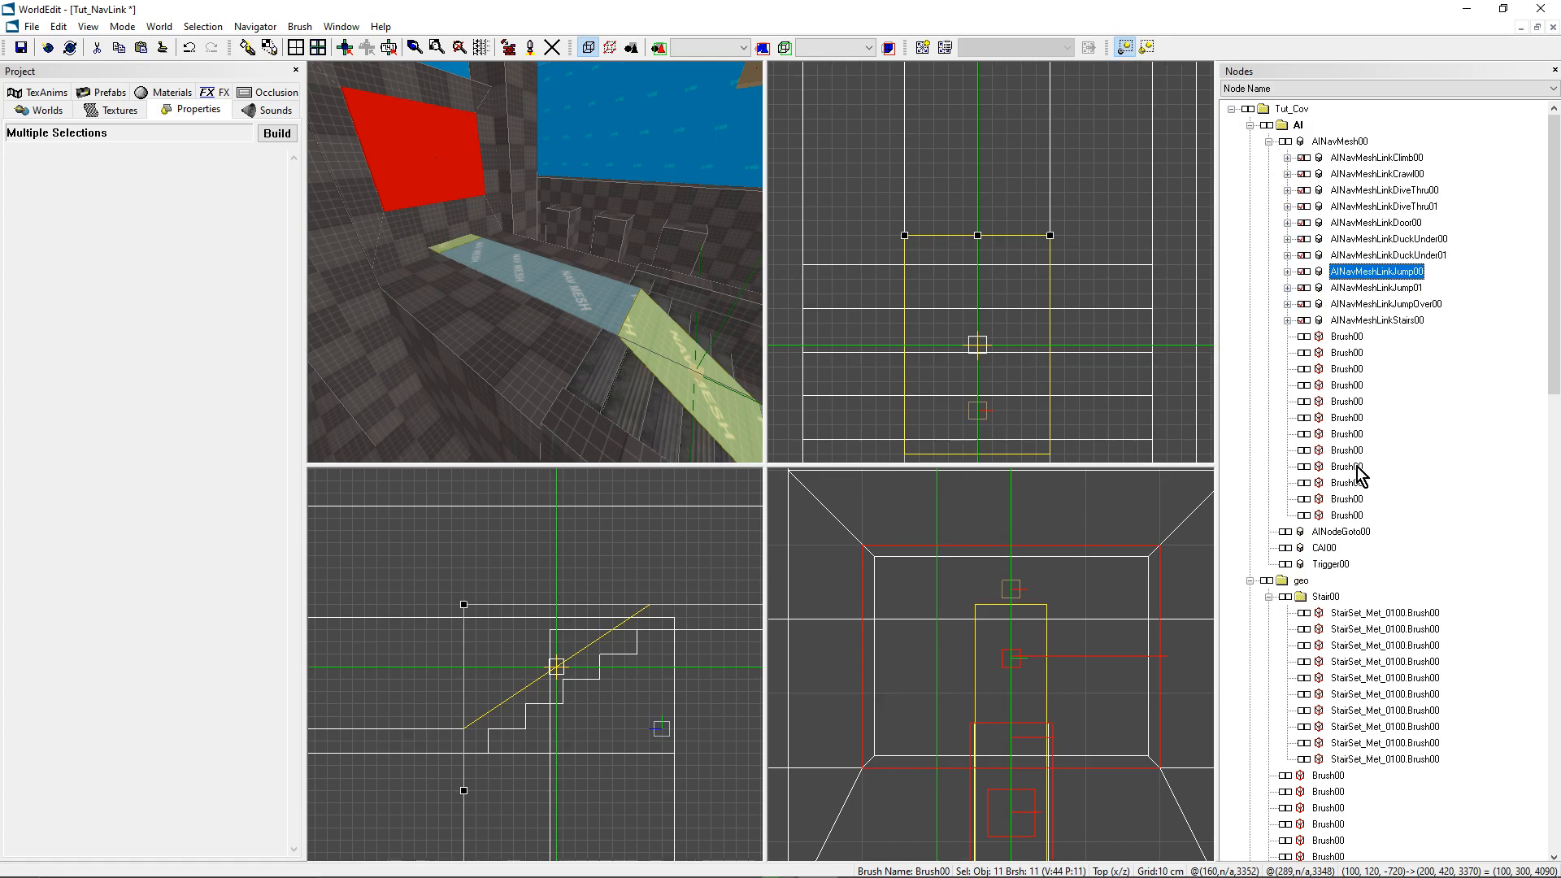
{"action": "left_click", "coordinate": [1269, 141]}
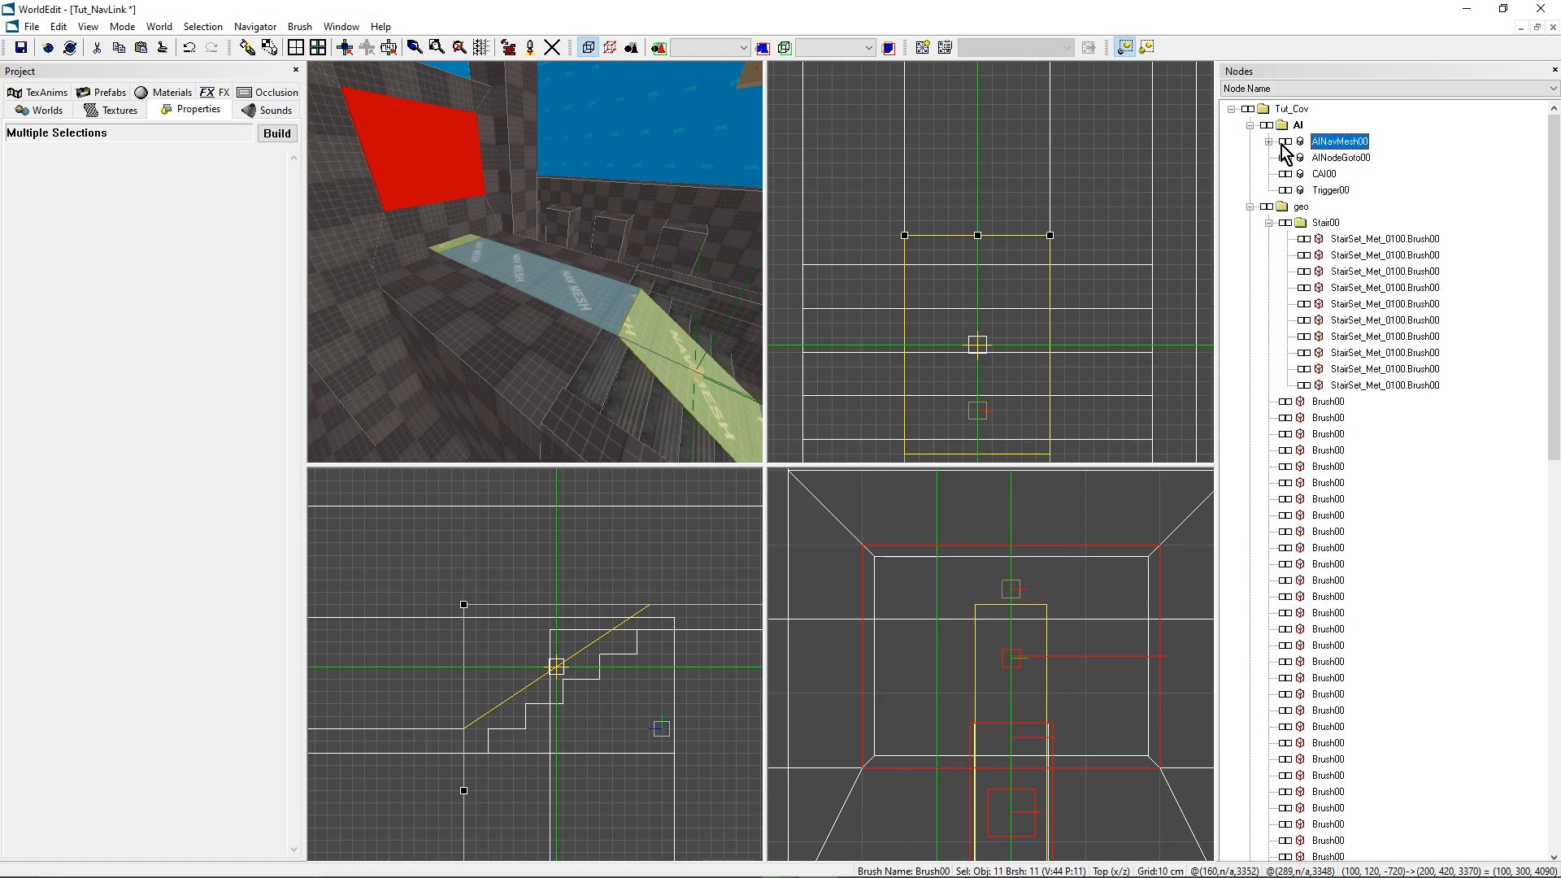
Step: Tag AINavMesh00 with all its children and inspect the highlighted nav mesh and links throughout the level
{"action": "left_click", "coordinate": [1282, 142]}
{"action": "key", "text": "space"}
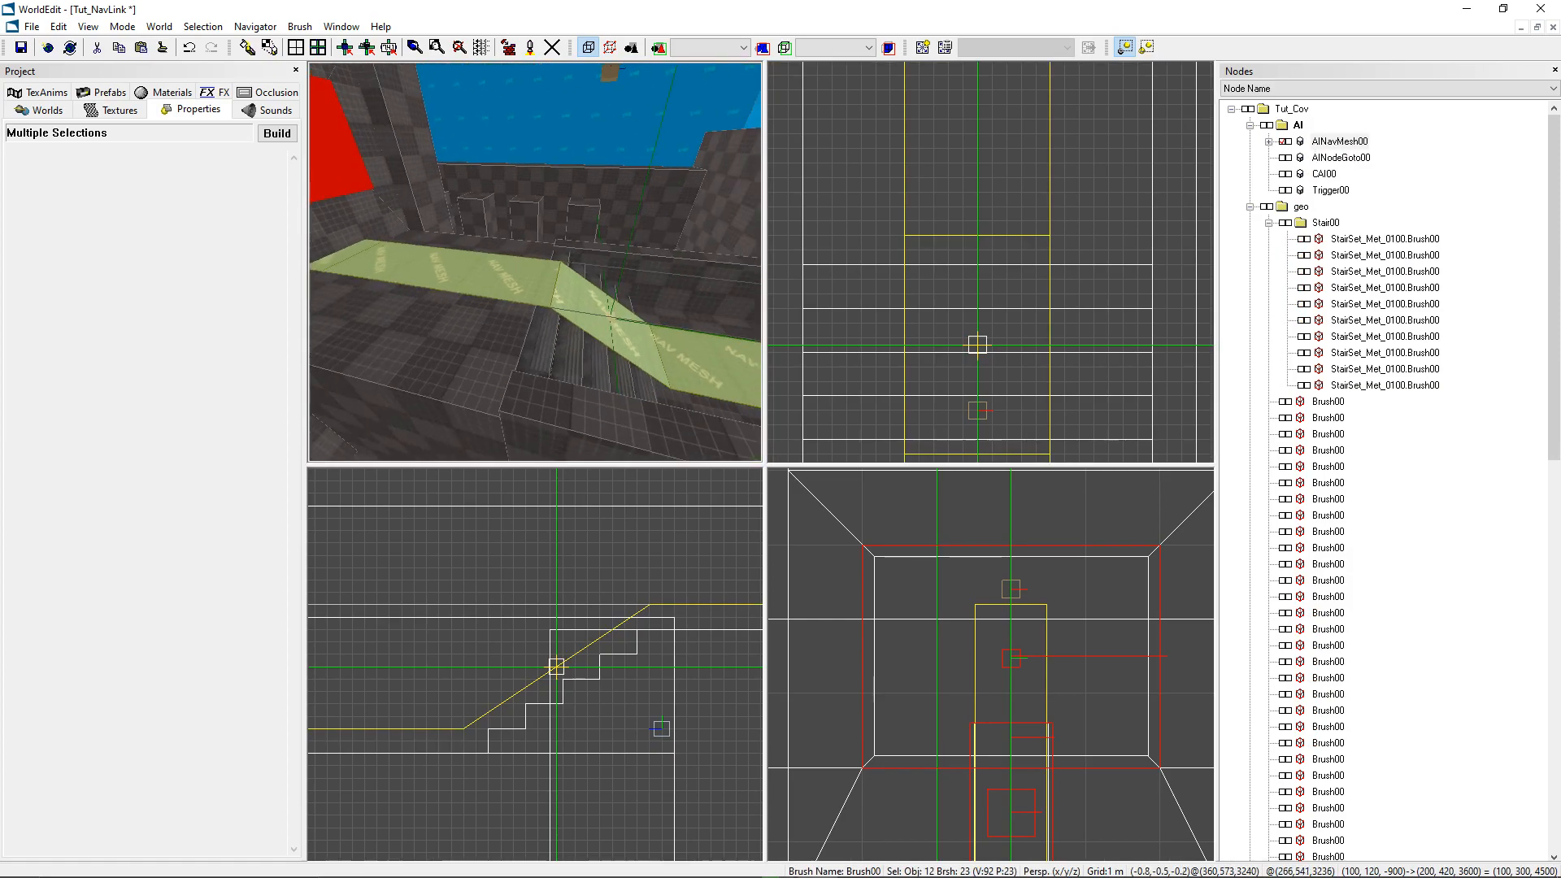
{"action": "key", "text": "space"}
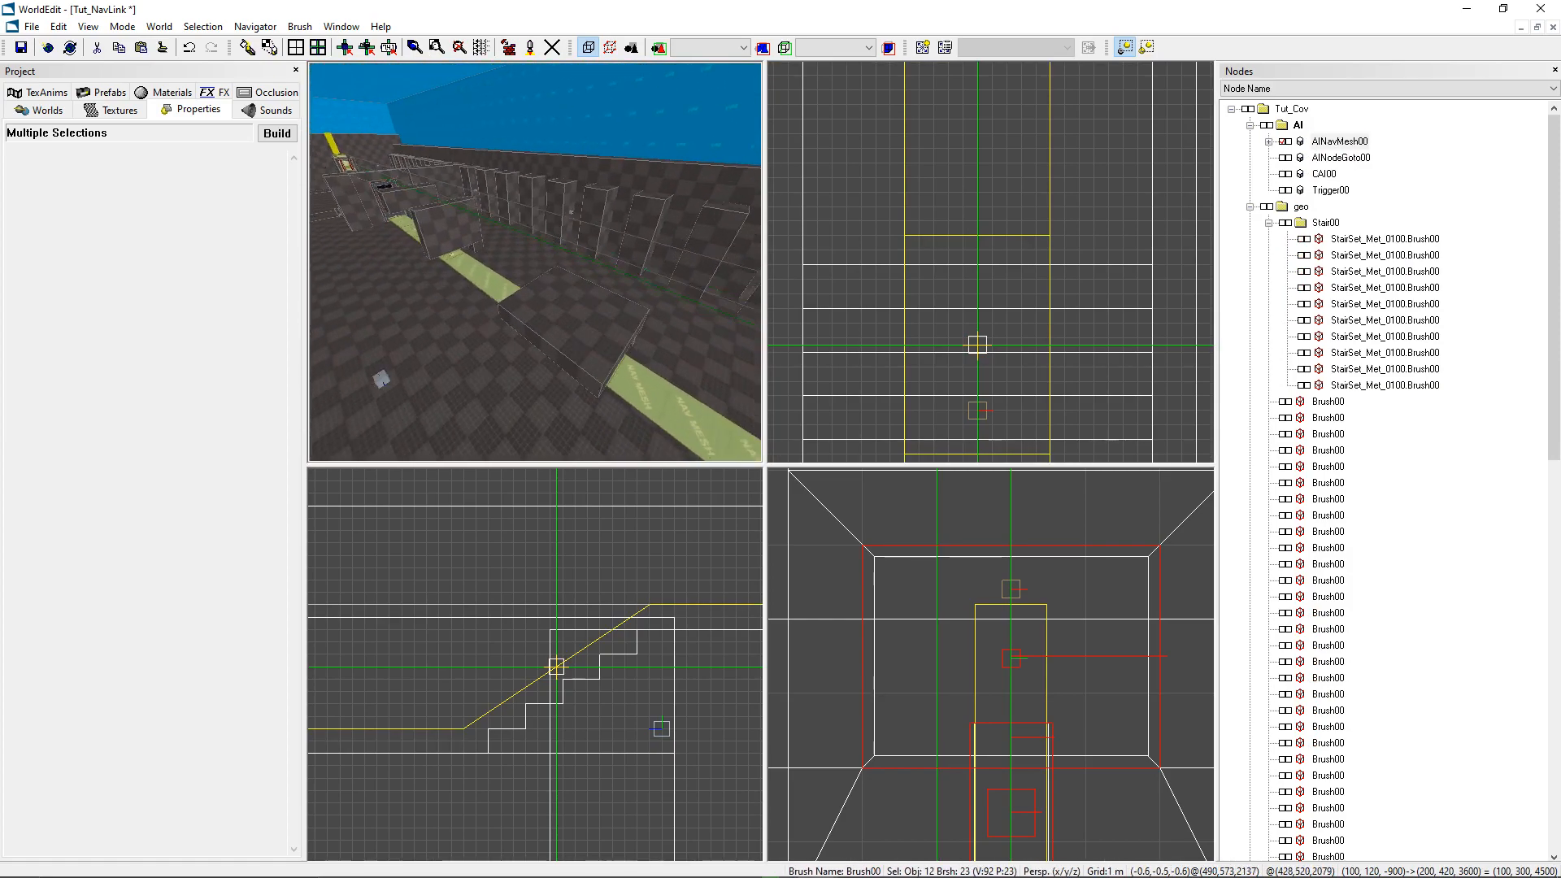
{"action": "key", "text": "space"}
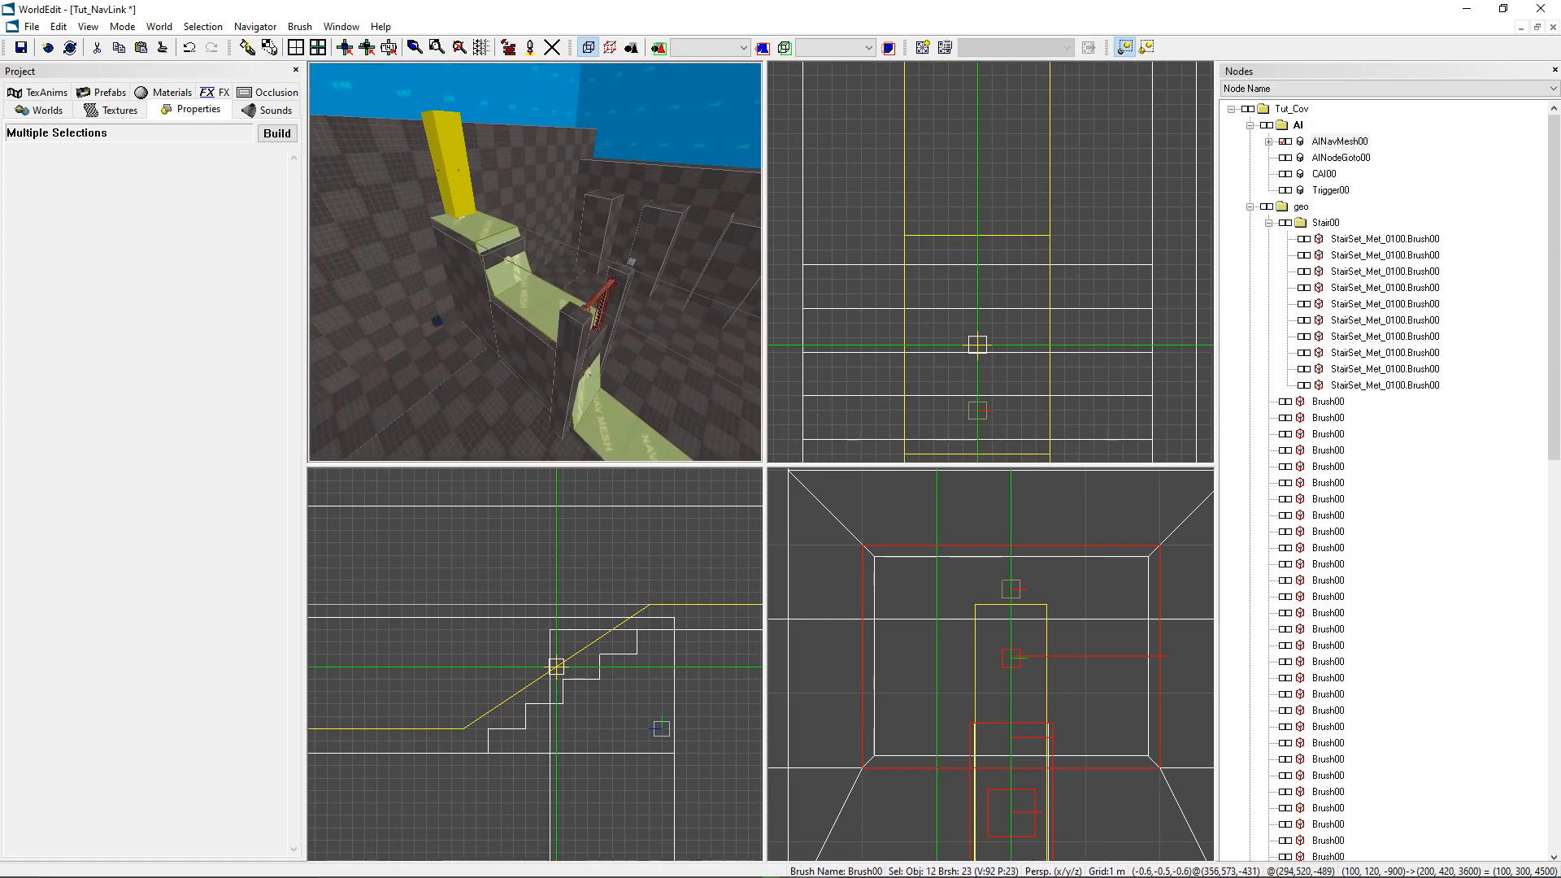
Step: Save the Tut_NavLink world and process it with the World Packer
{"action": "key", "text": "ctrl+s"}
{"action": "left_click", "coordinate": [507, 49]}
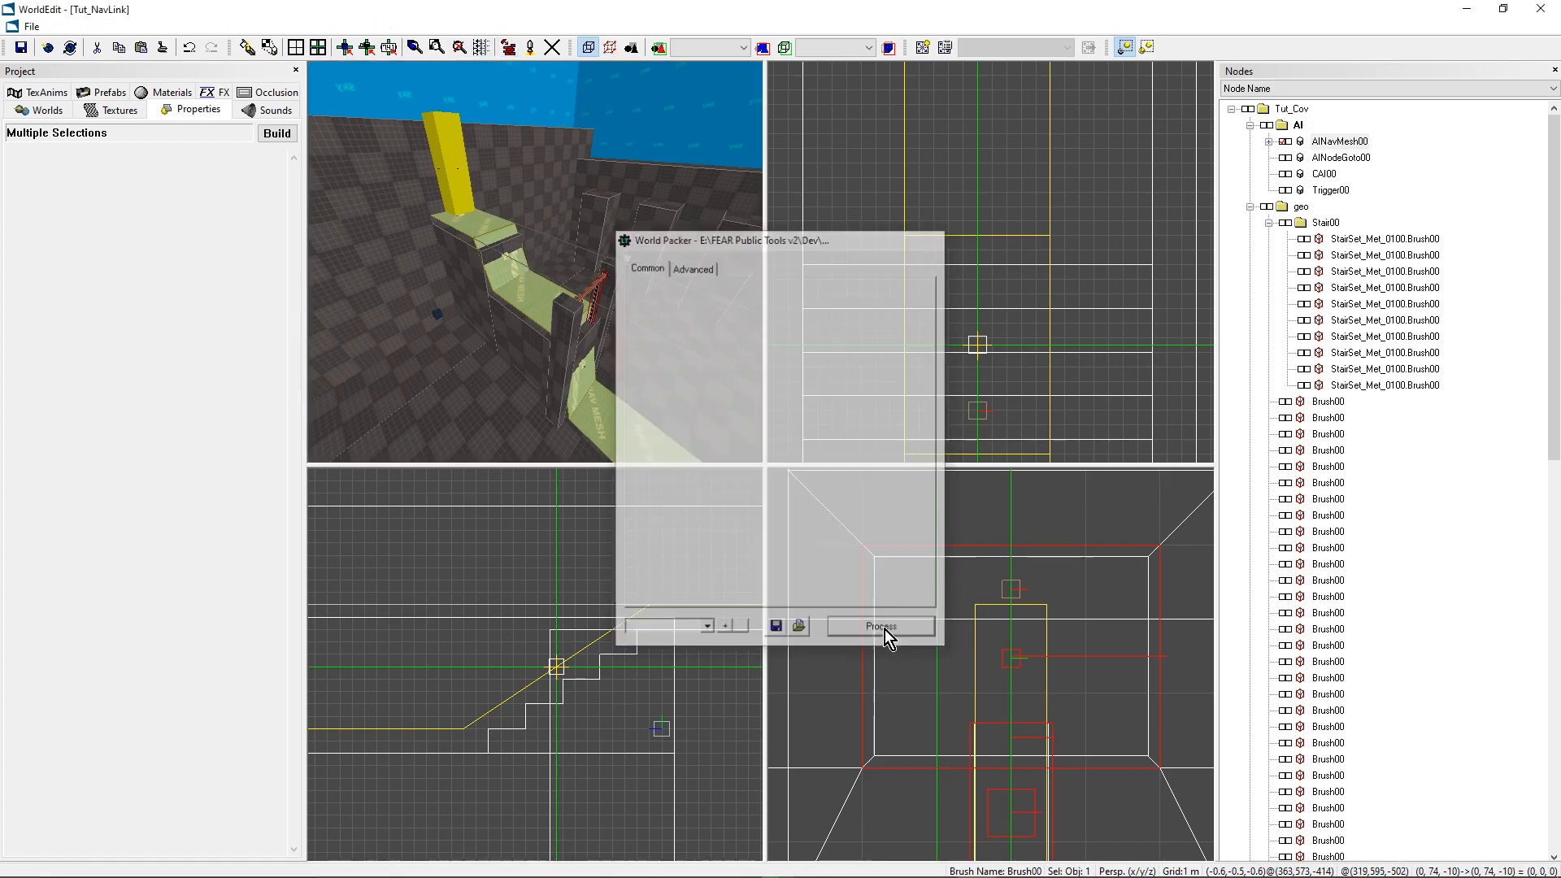
{"action": "left_click", "coordinate": [881, 627]}
{"action": "left_click", "coordinate": [959, 577]}
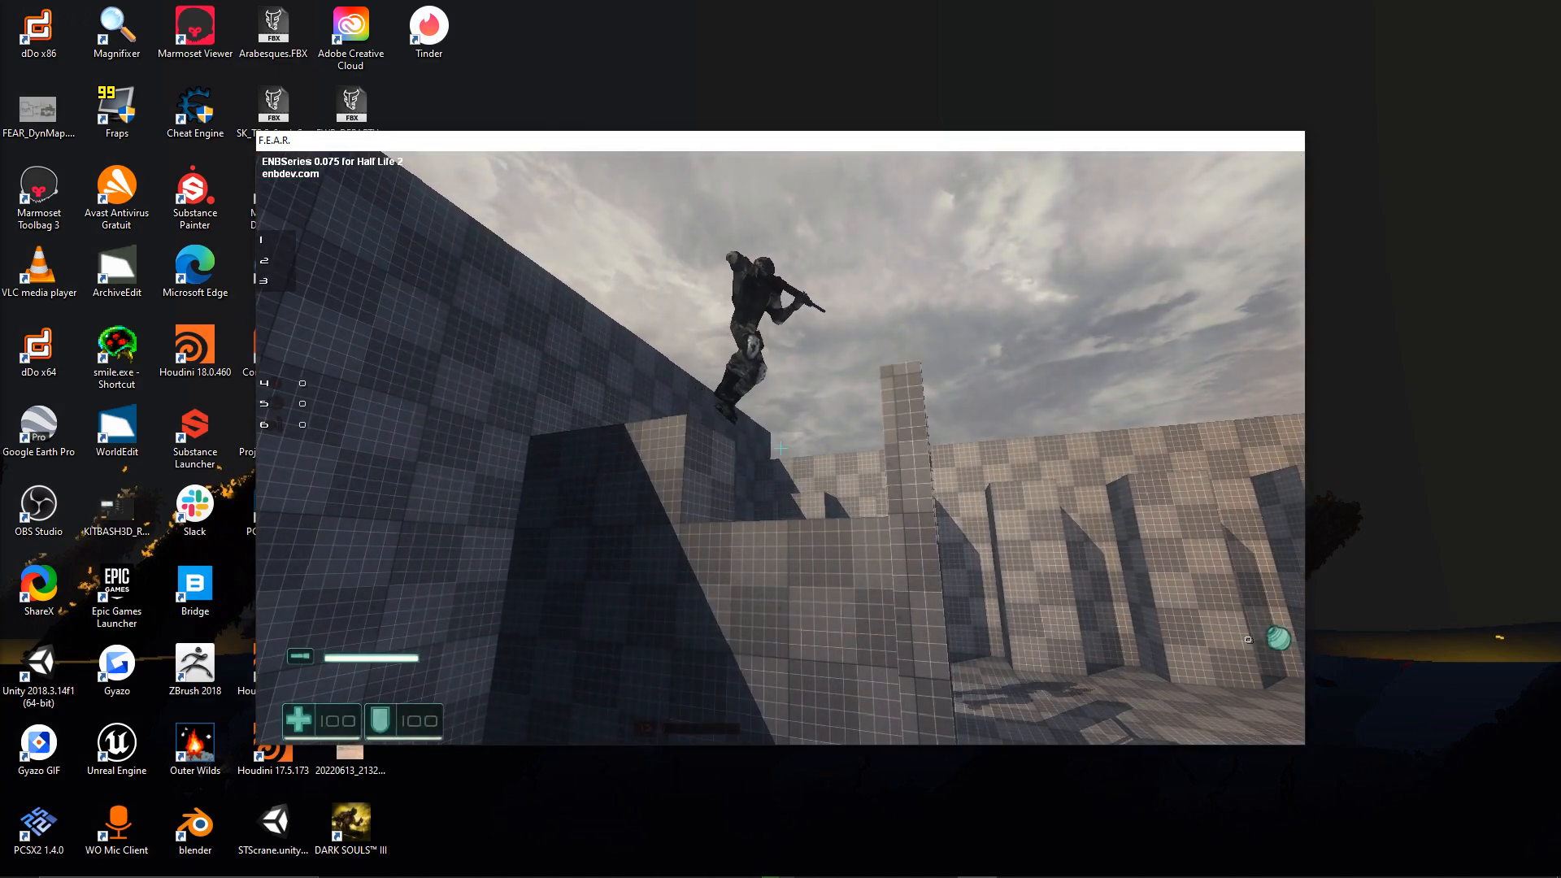
Step: Test the level in F.E.A.R., following the soldier down from the raised platforms, past the block and around the pit
{"action": "key", "text": "d"}
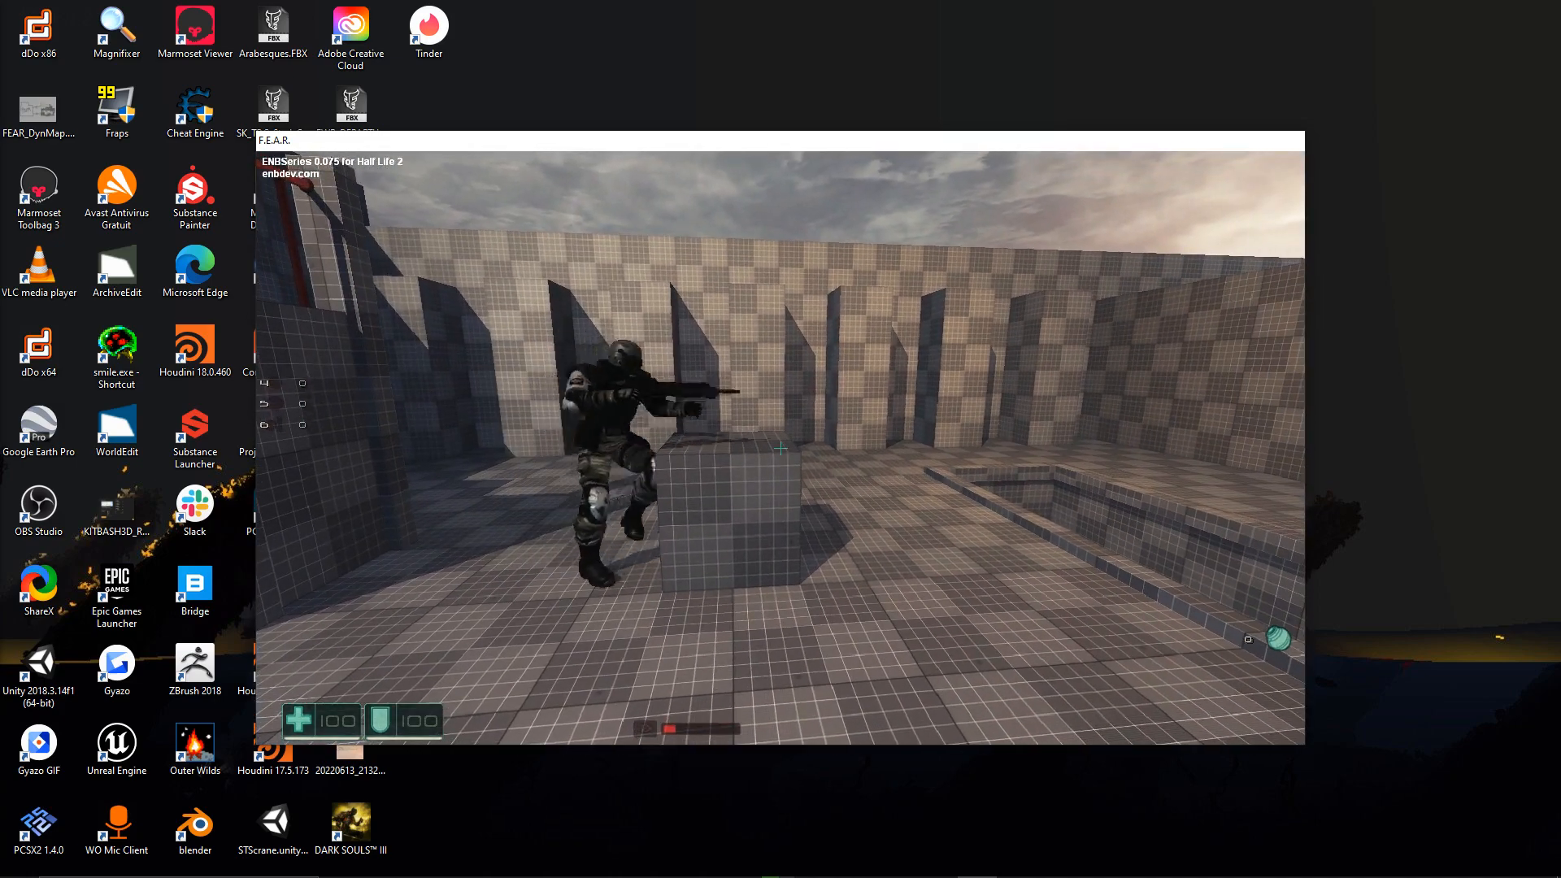
{"action": "key", "text": "d"}
{"action": "key", "text": "s"}
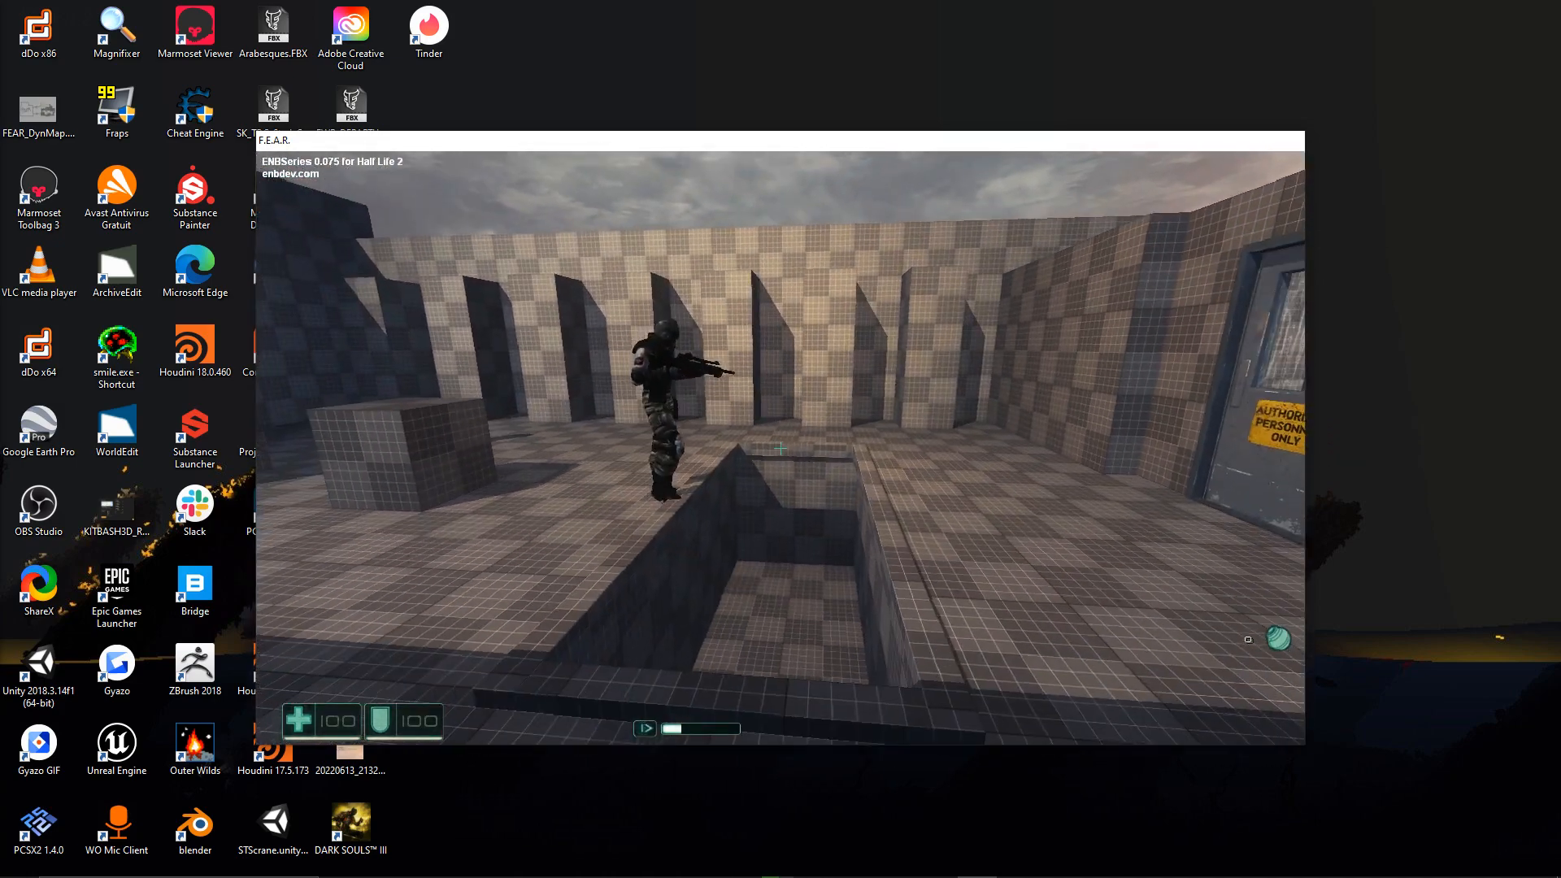
{"action": "key", "text": "w"}
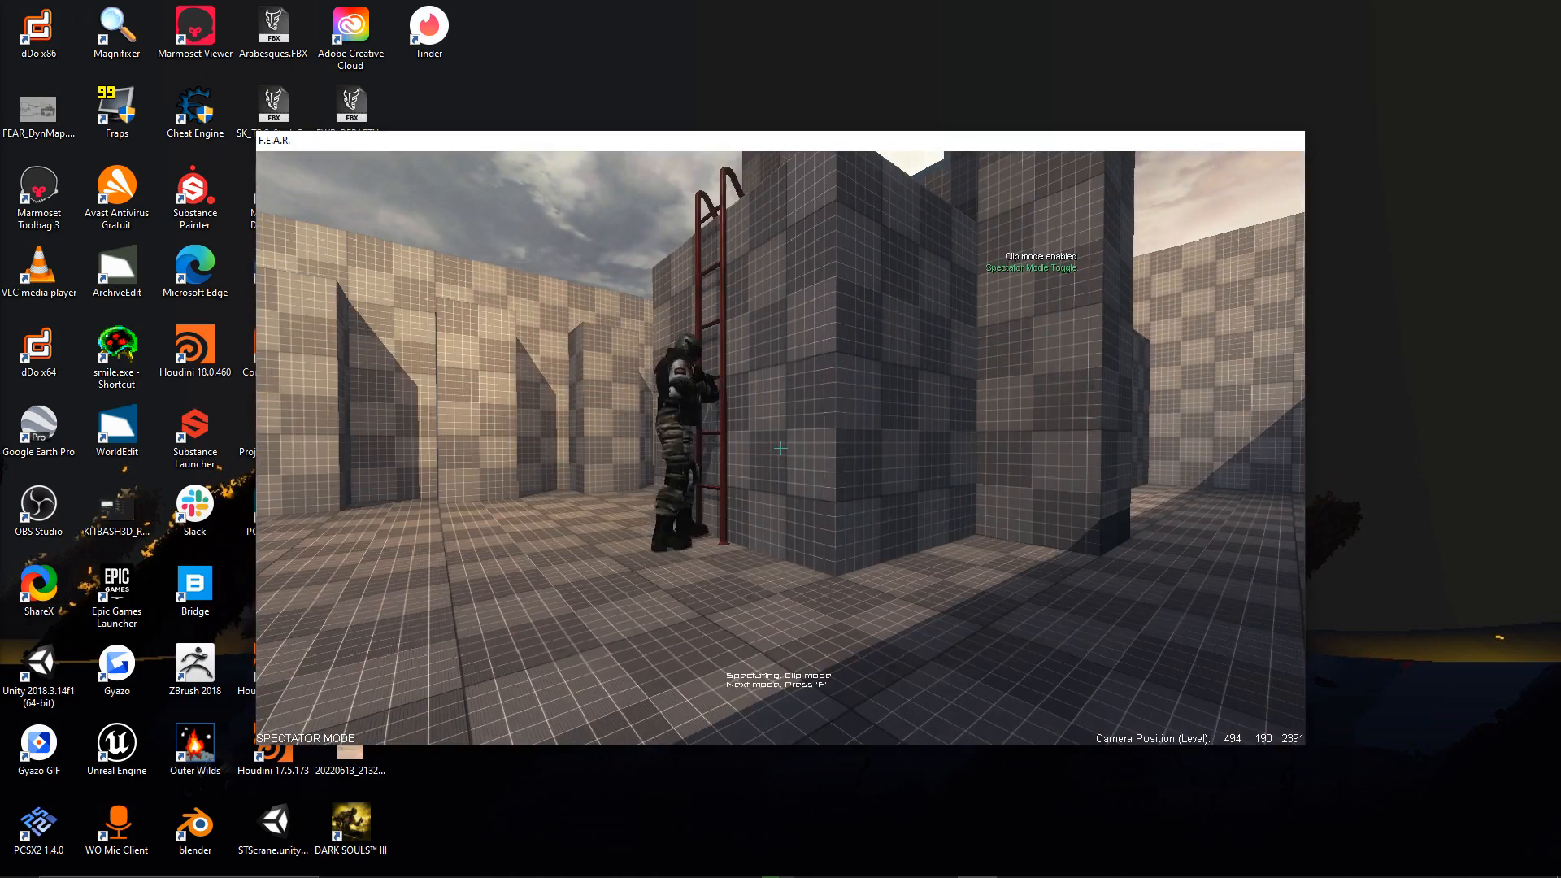
Step: Follow the soldier in spectator mode up the ladder, towards the window and down the stairs, and pause the game
{"action": "key", "text": "w"}
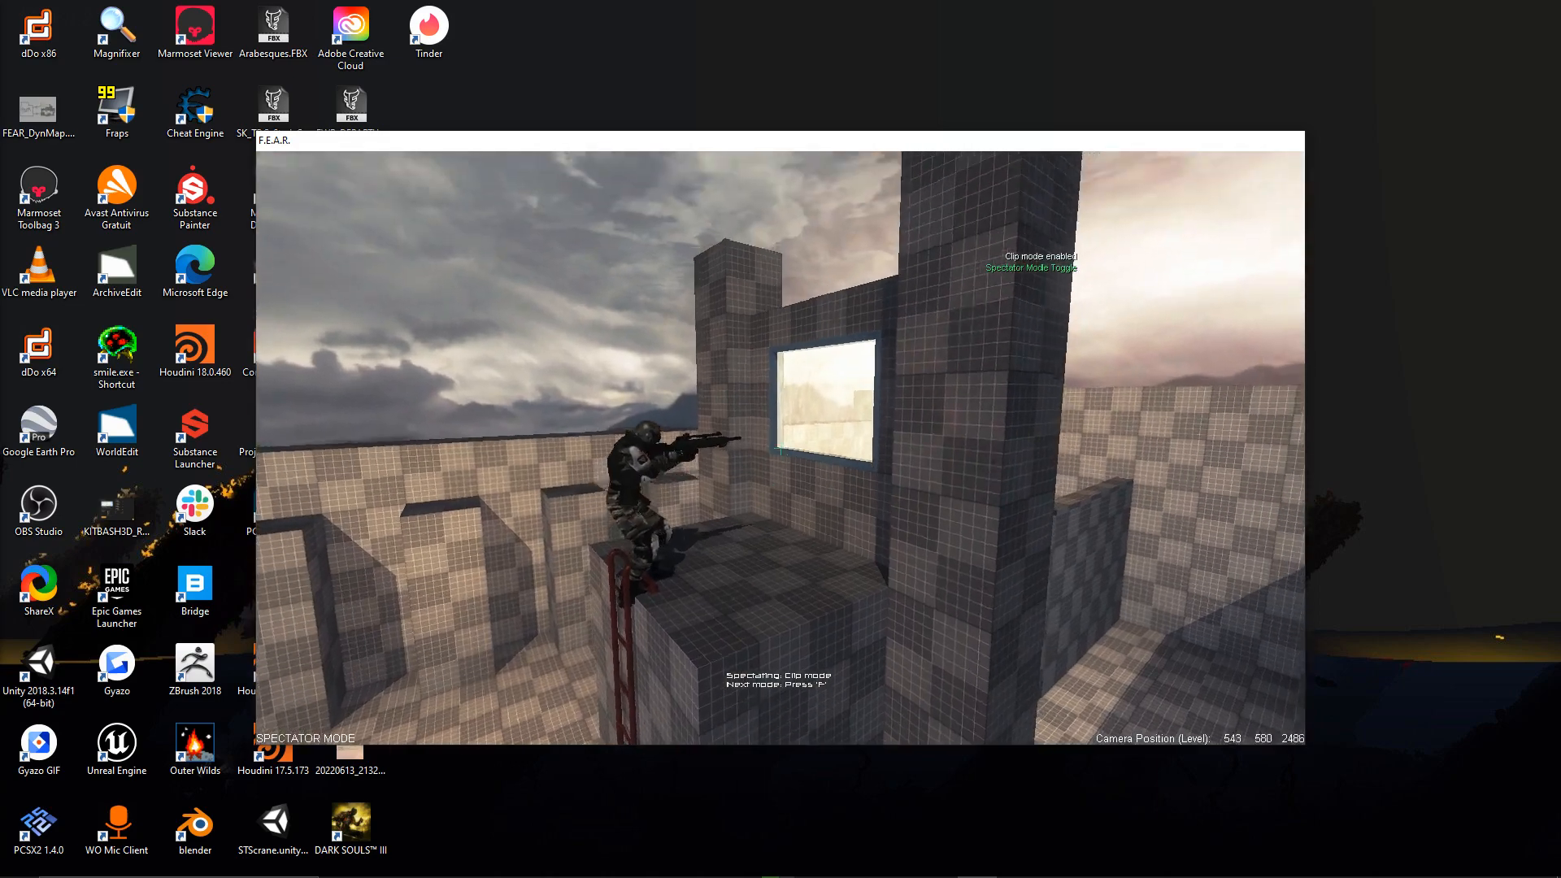
{"action": "key", "text": "w"}
{"action": "key", "text": "w"}
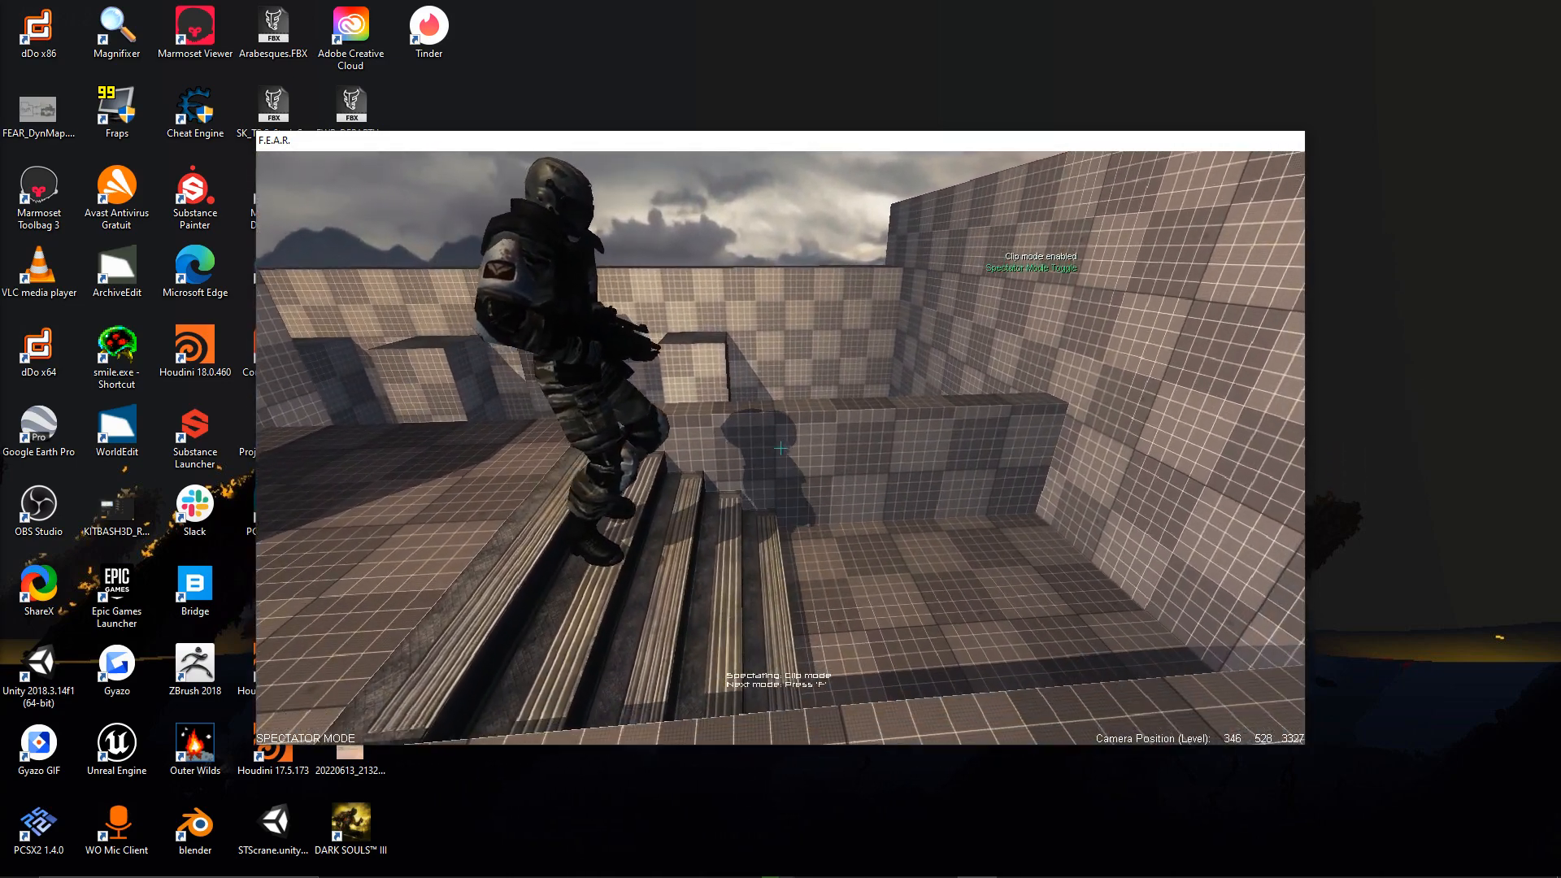
{"action": "key", "text": "s"}
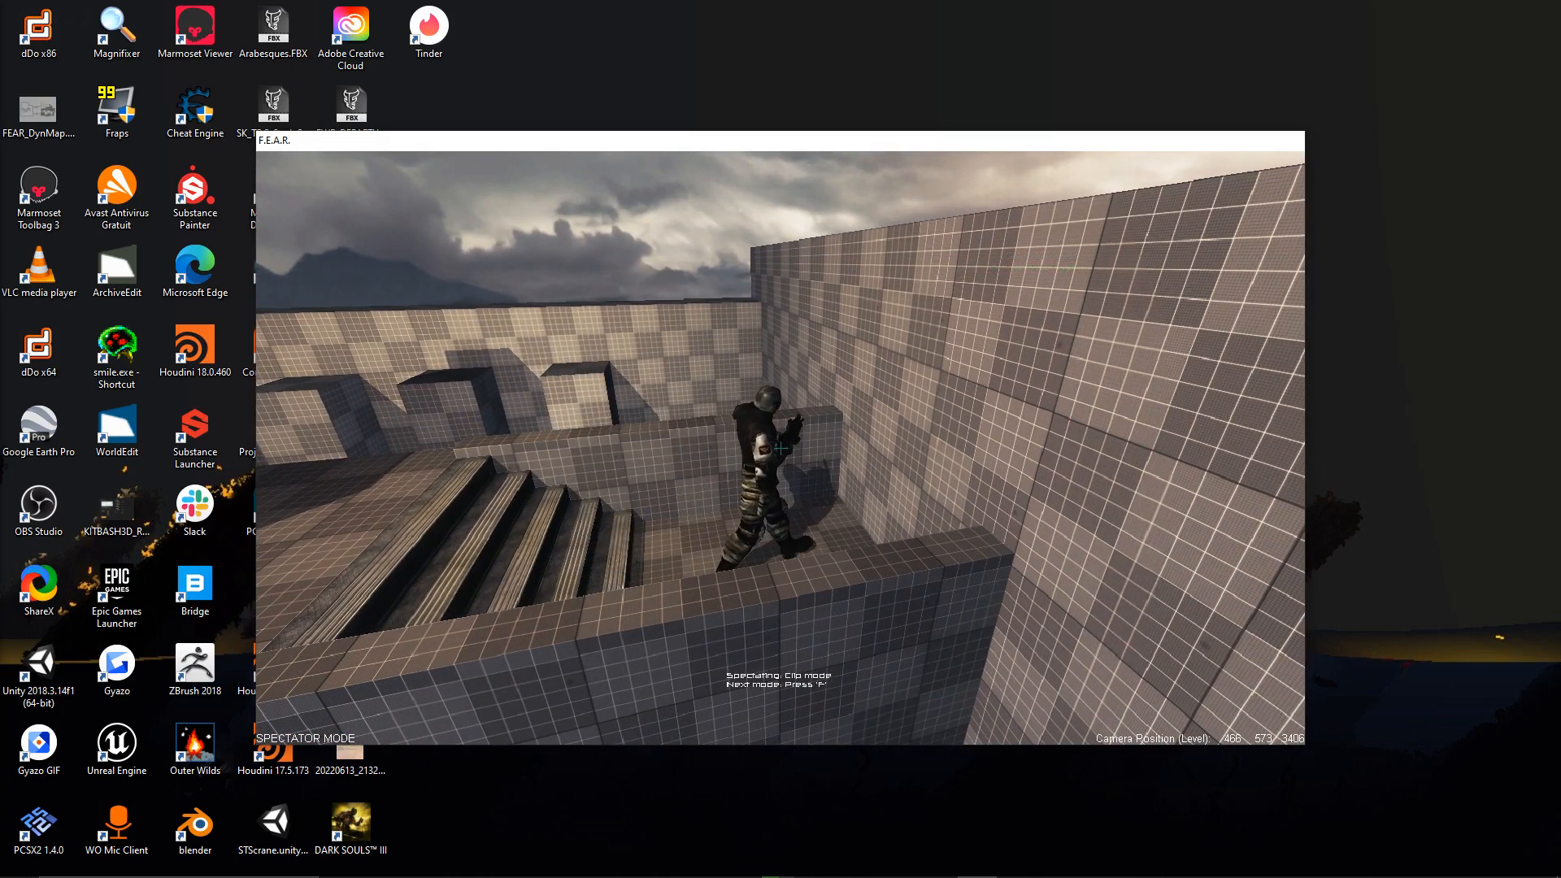
{"action": "key", "text": "w"}
{"action": "key", "text": "s"}
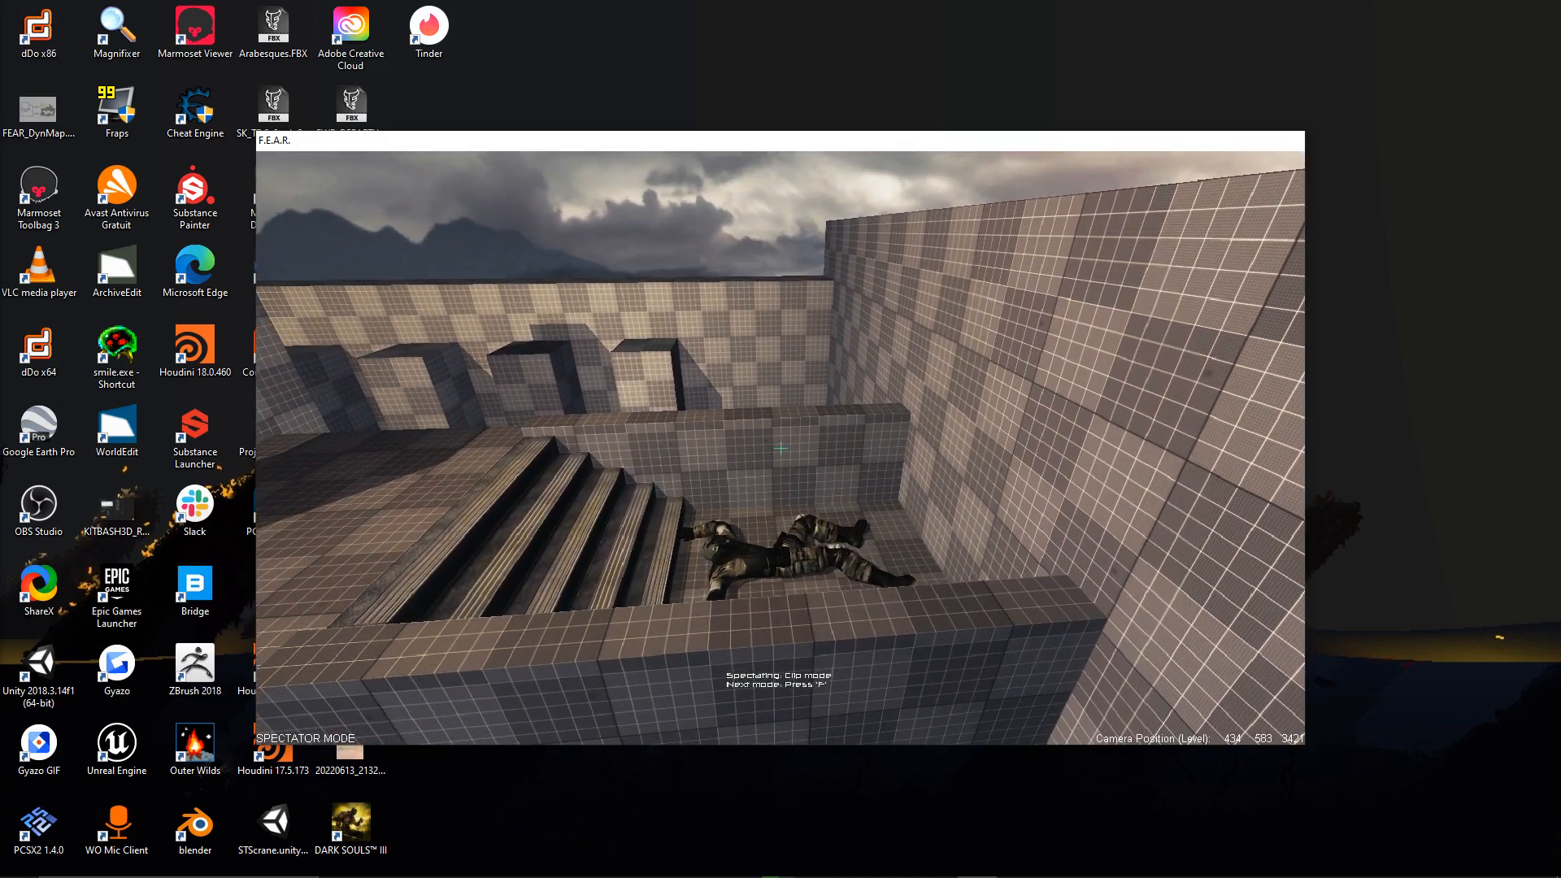
{"action": "key", "text": "Escape"}
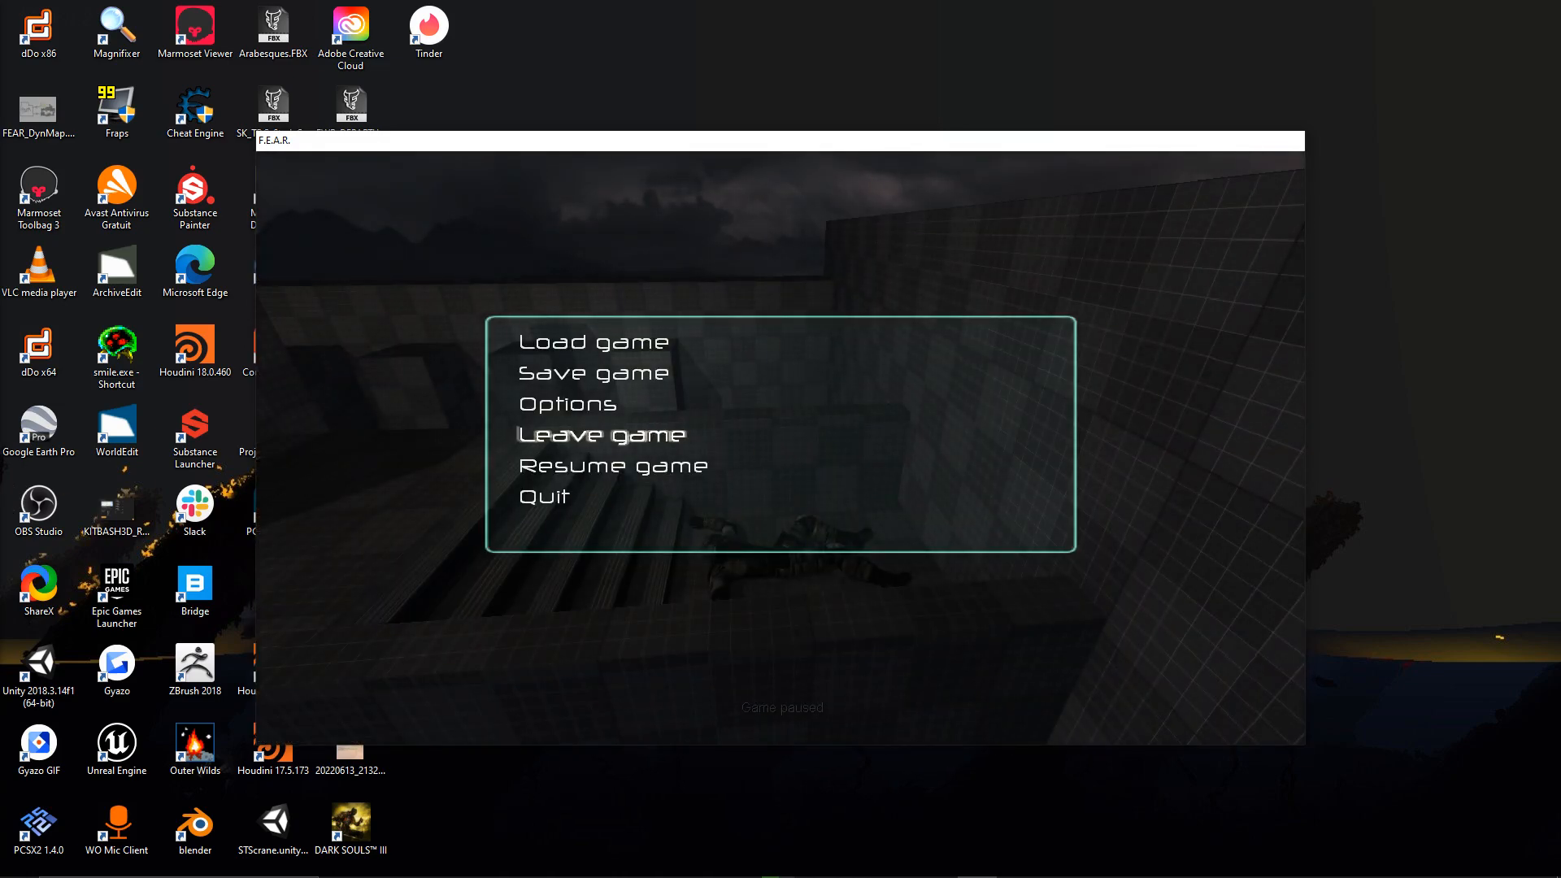